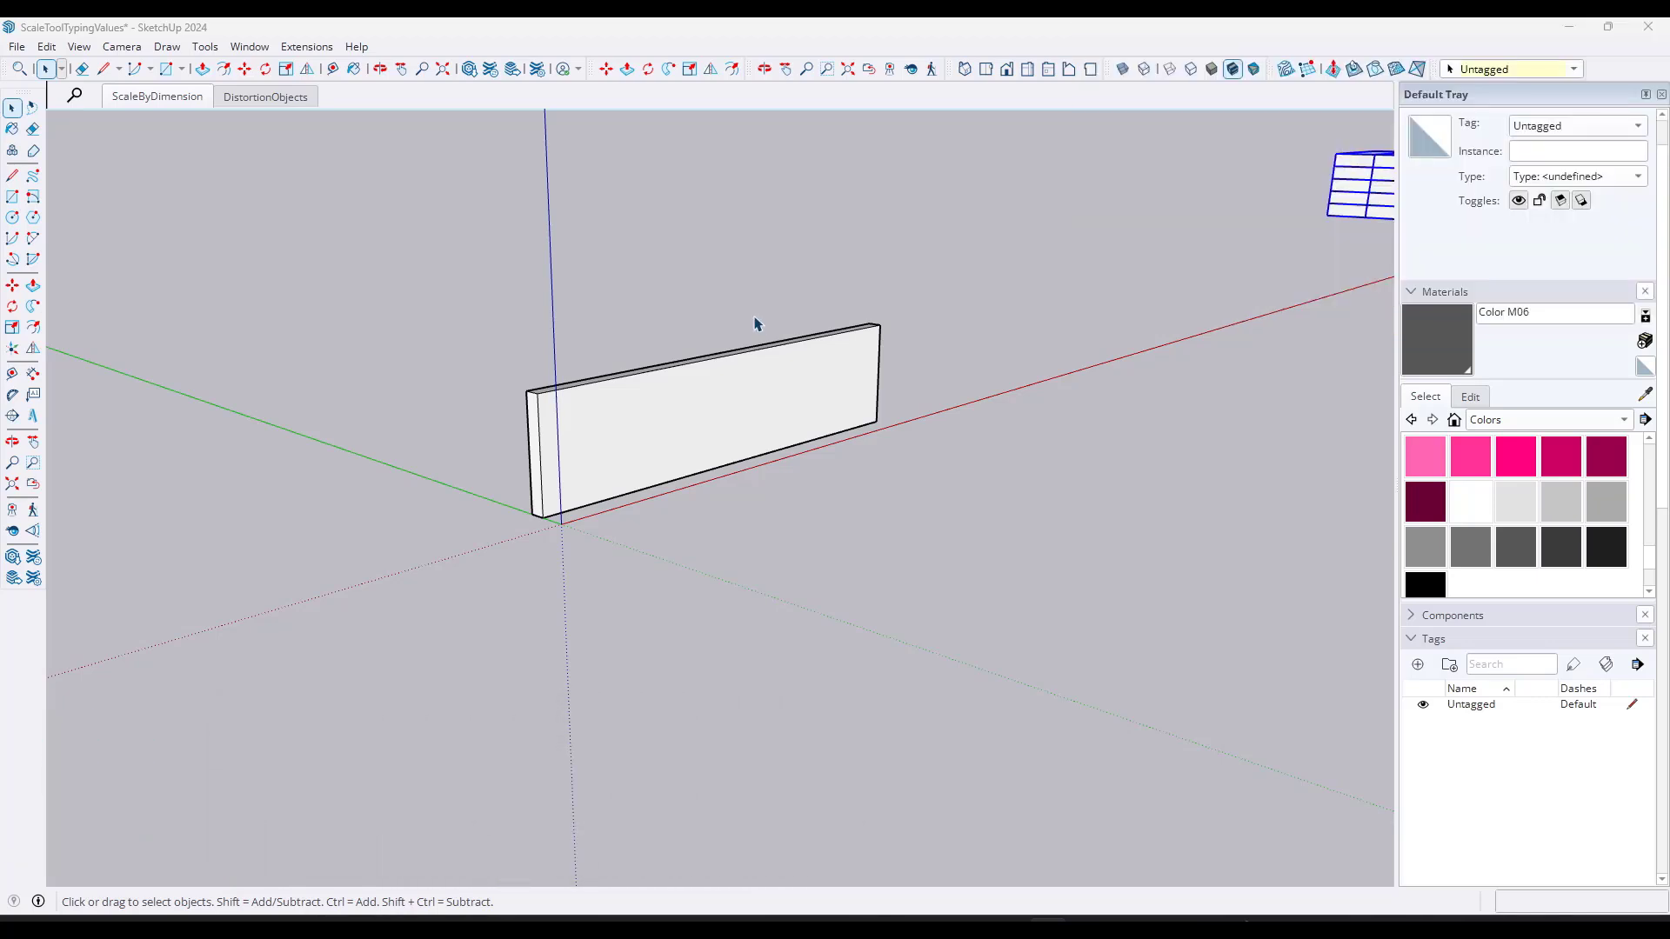
Step: Orbit and zoom in on the thin board along the red axis, then select it
middle_click_drag(751, 316, 749, 347)
scroll(756, 423, "up", 2)
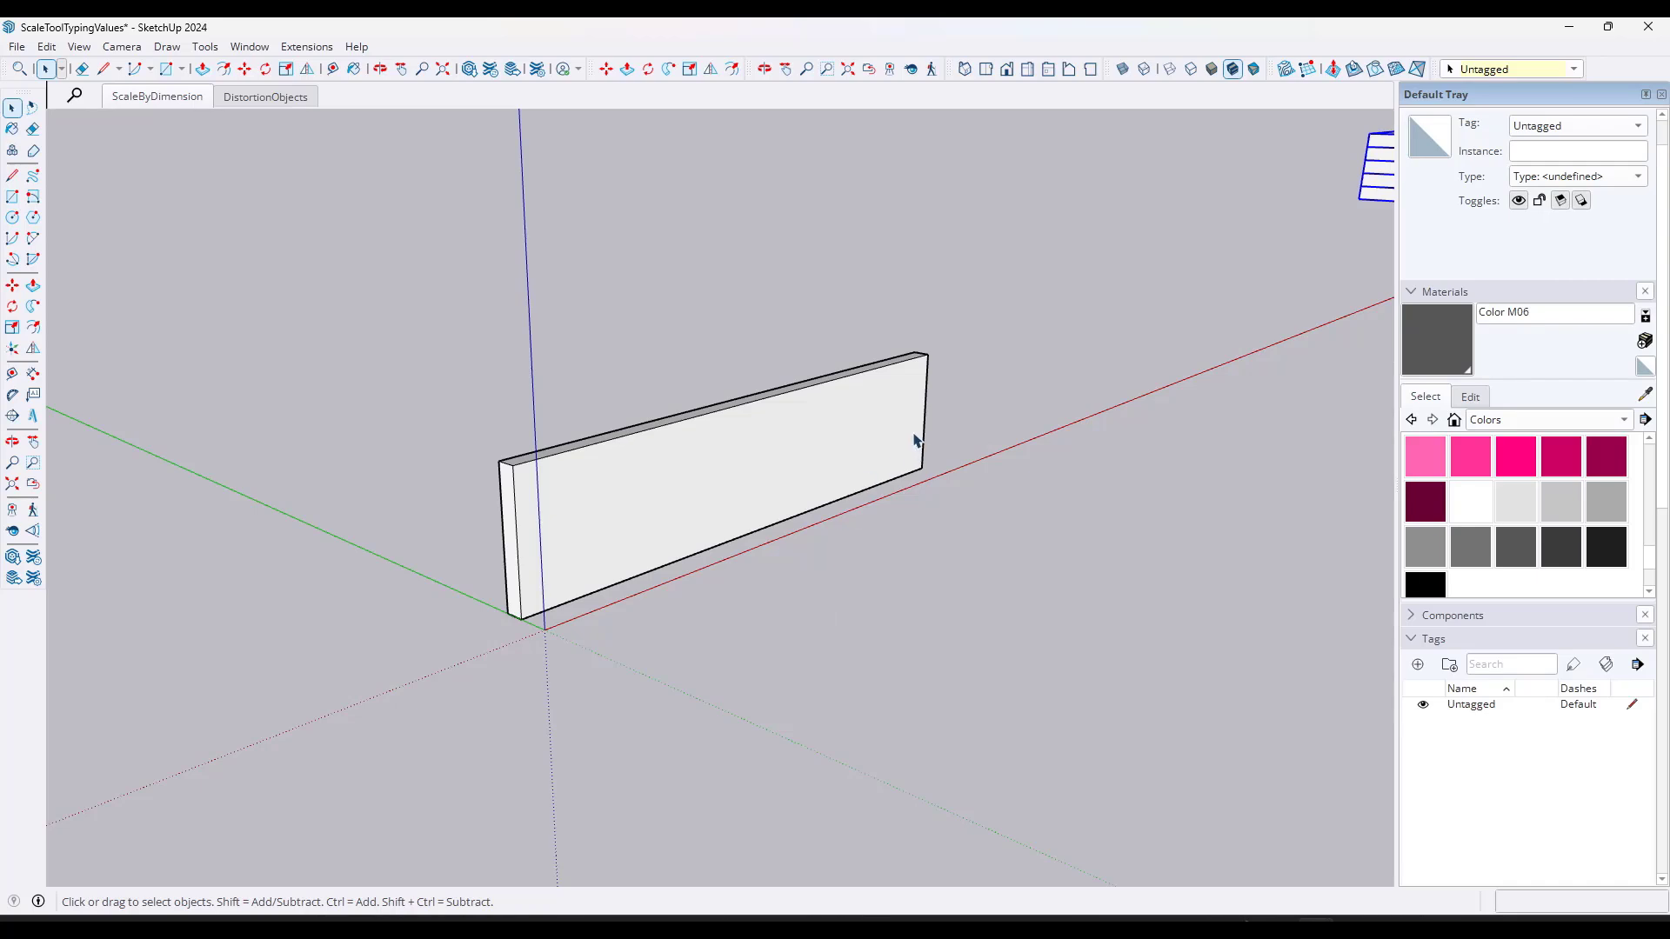
scroll(850, 559, "down", 2)
scroll(850, 533, "up", 2)
middle_click_drag(850, 534, 848, 518)
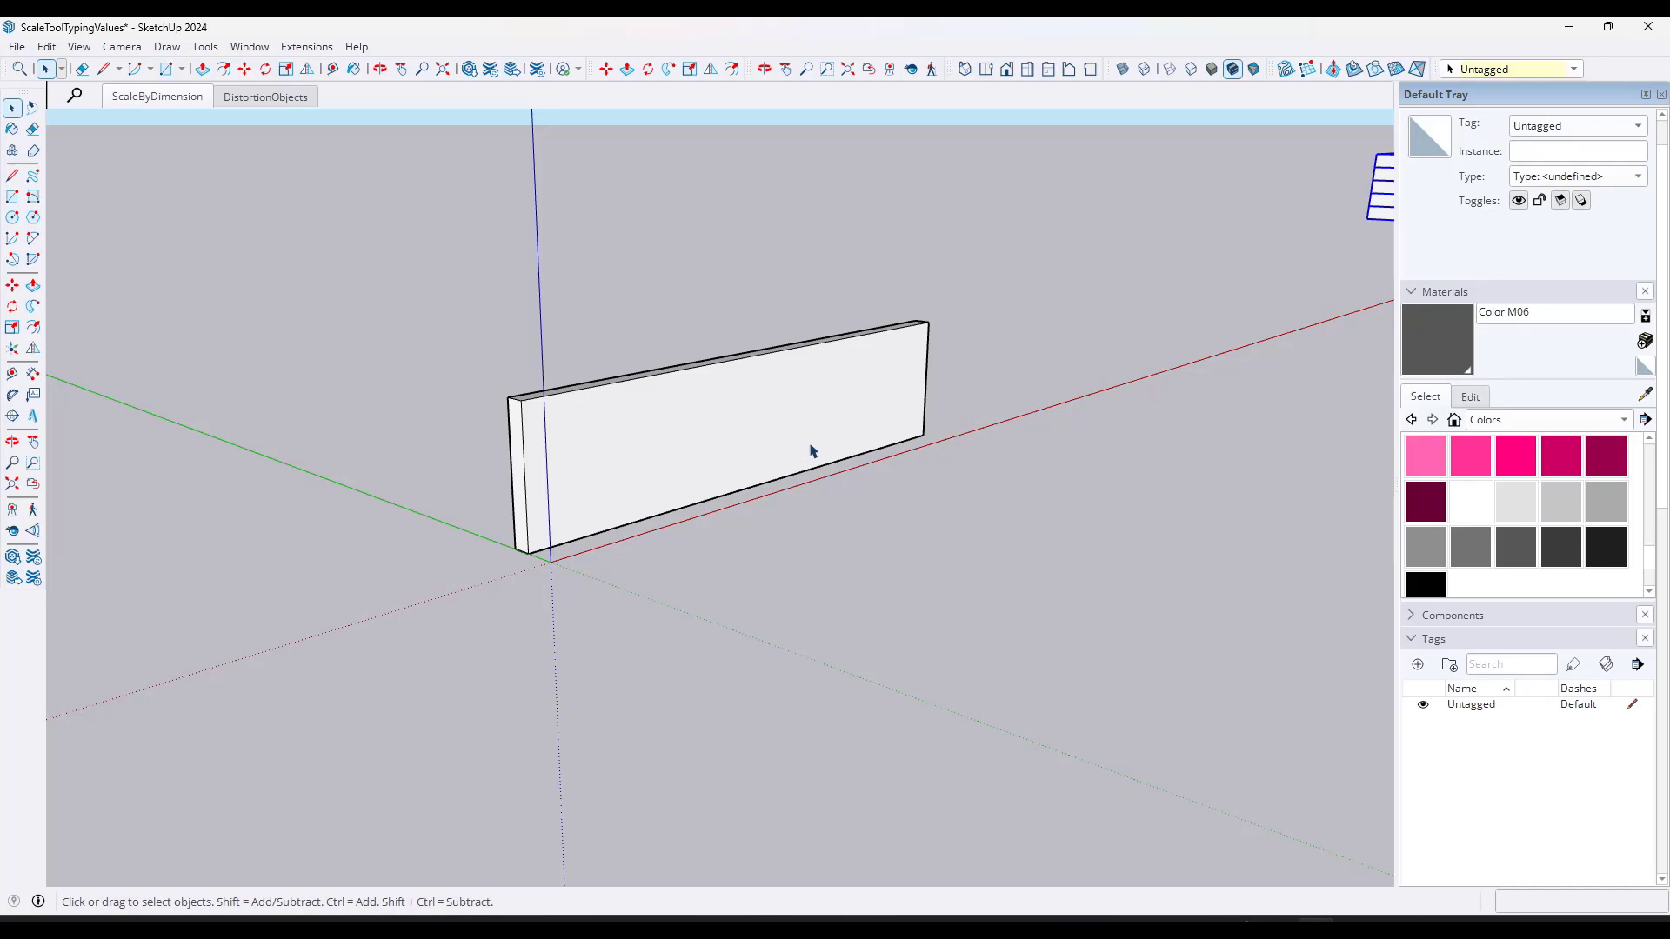
middle_click_drag(808, 450, 765, 435)
left_click(765, 436)
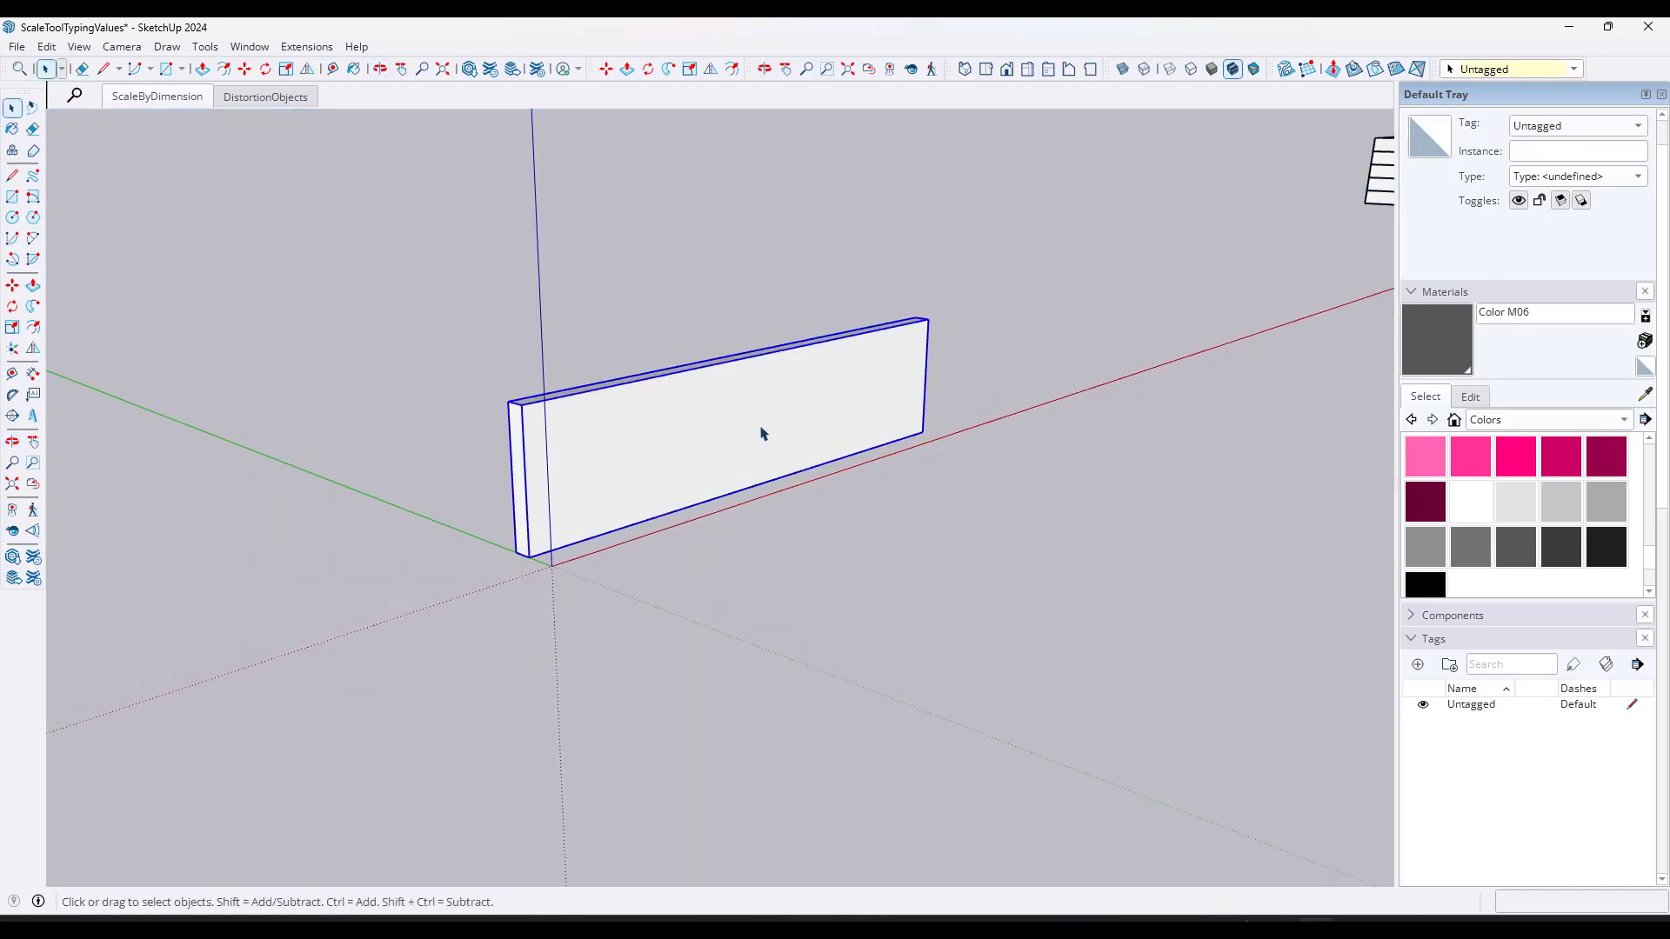
scroll(783, 418, "up", 2)
scroll(825, 357, "down", 2)
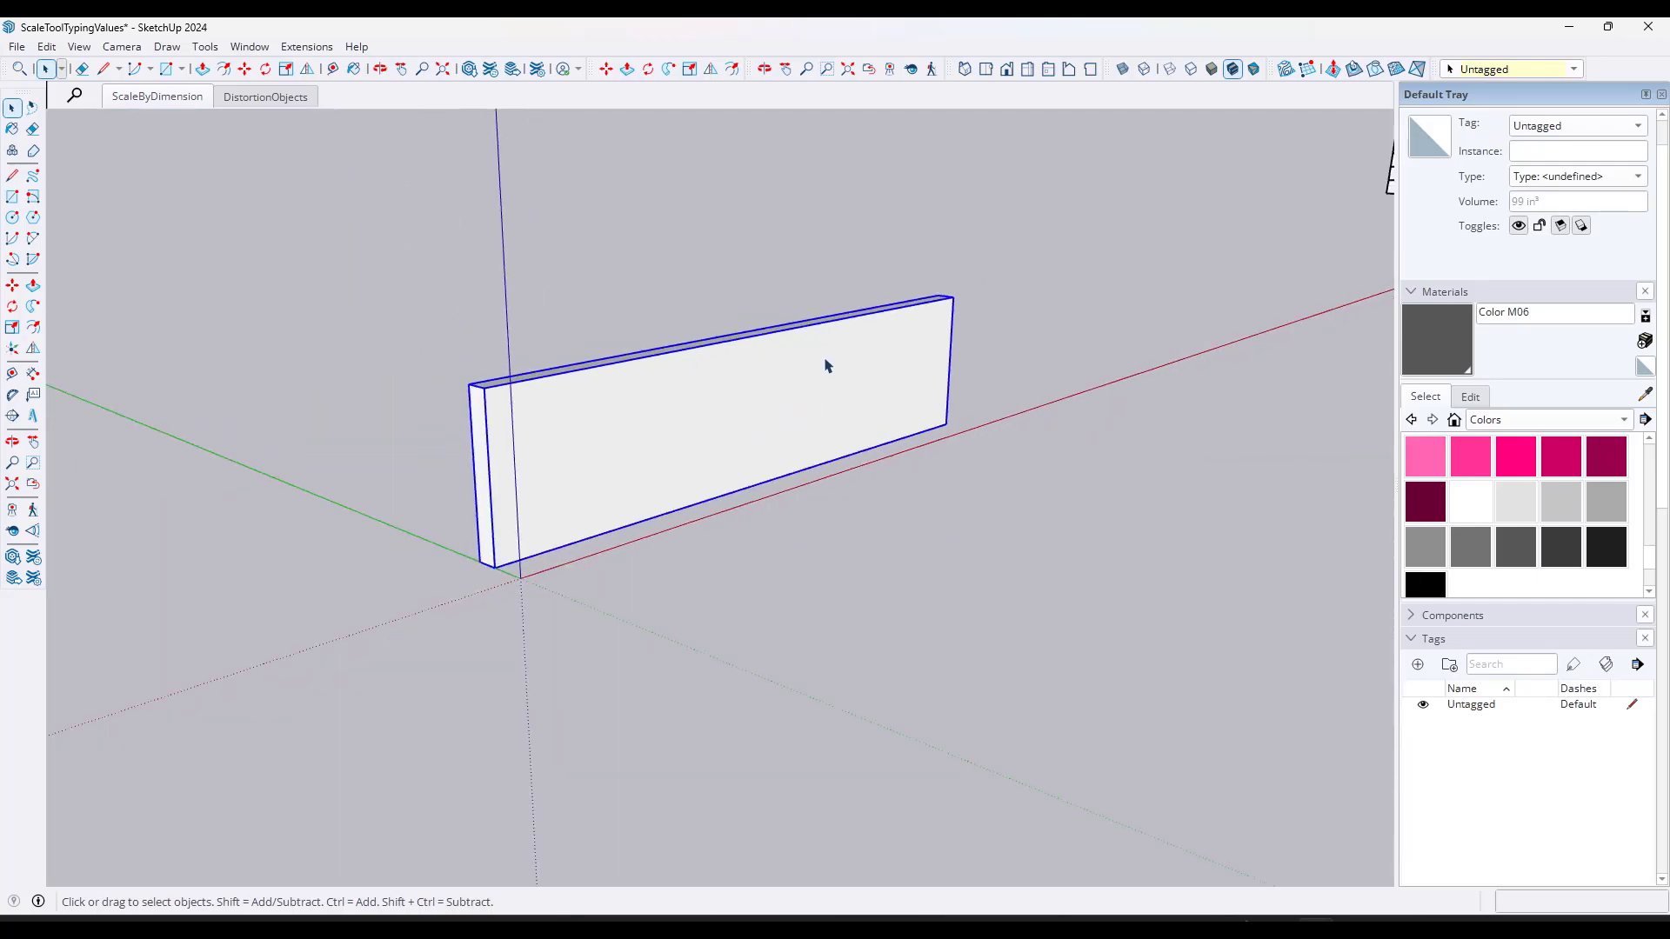
Step: Scale the board's length by 0.5 from its red-axis end, then stretch it by 1.5
key("s")
middle_click_drag(827, 365, 833, 399)
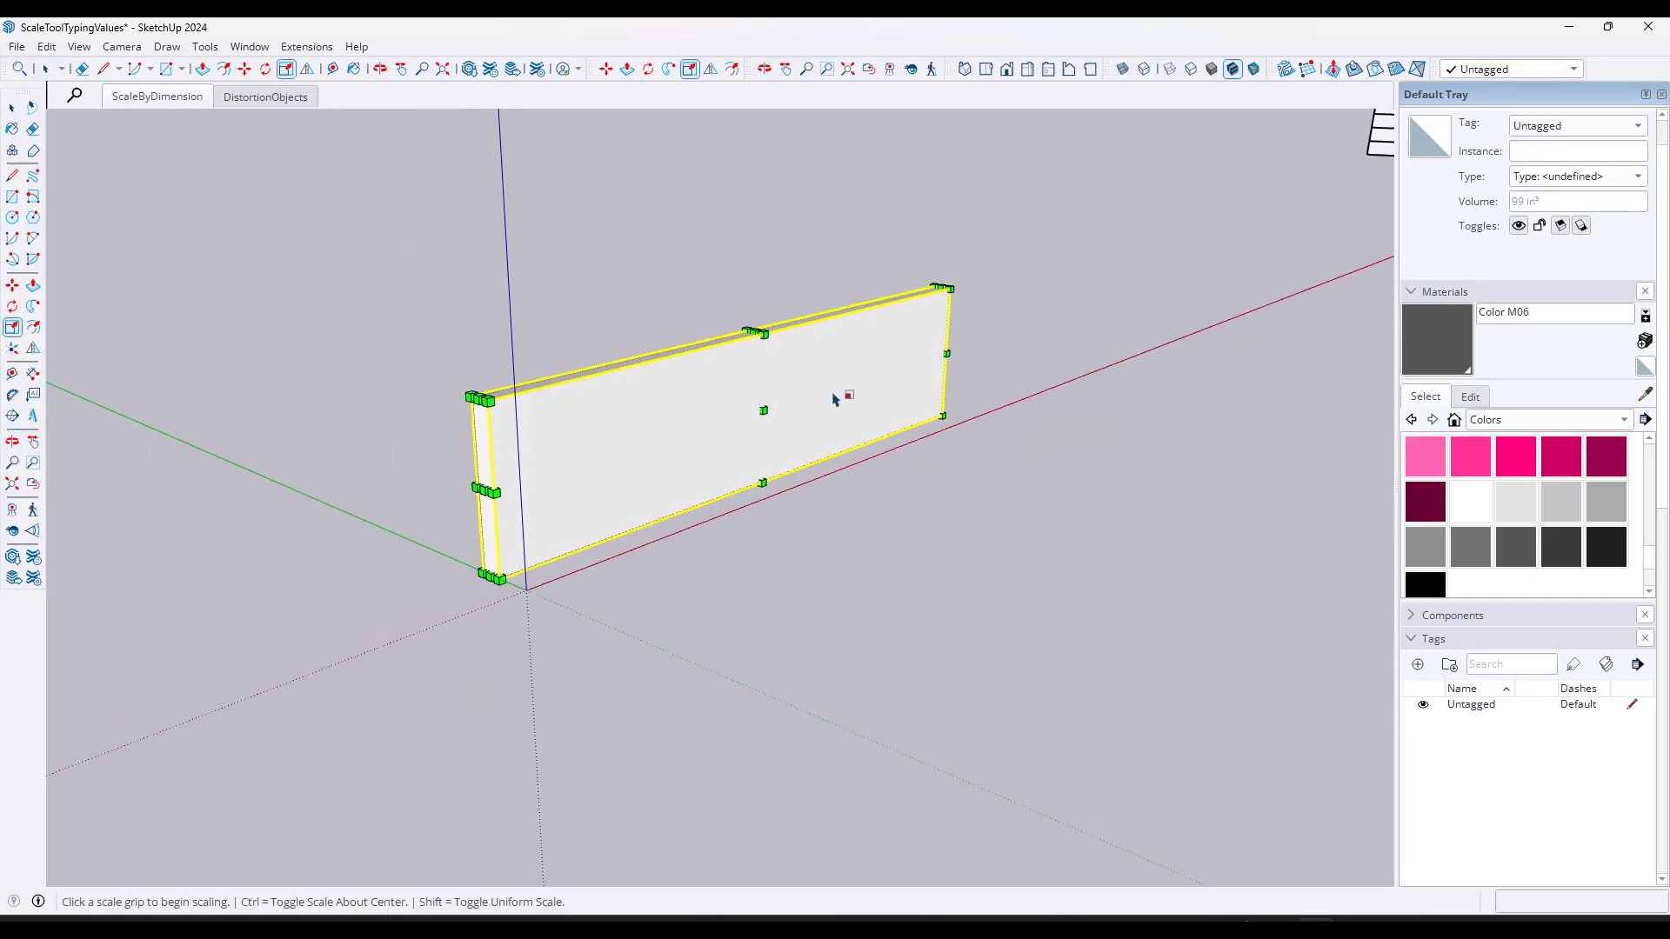
left_click(939, 352)
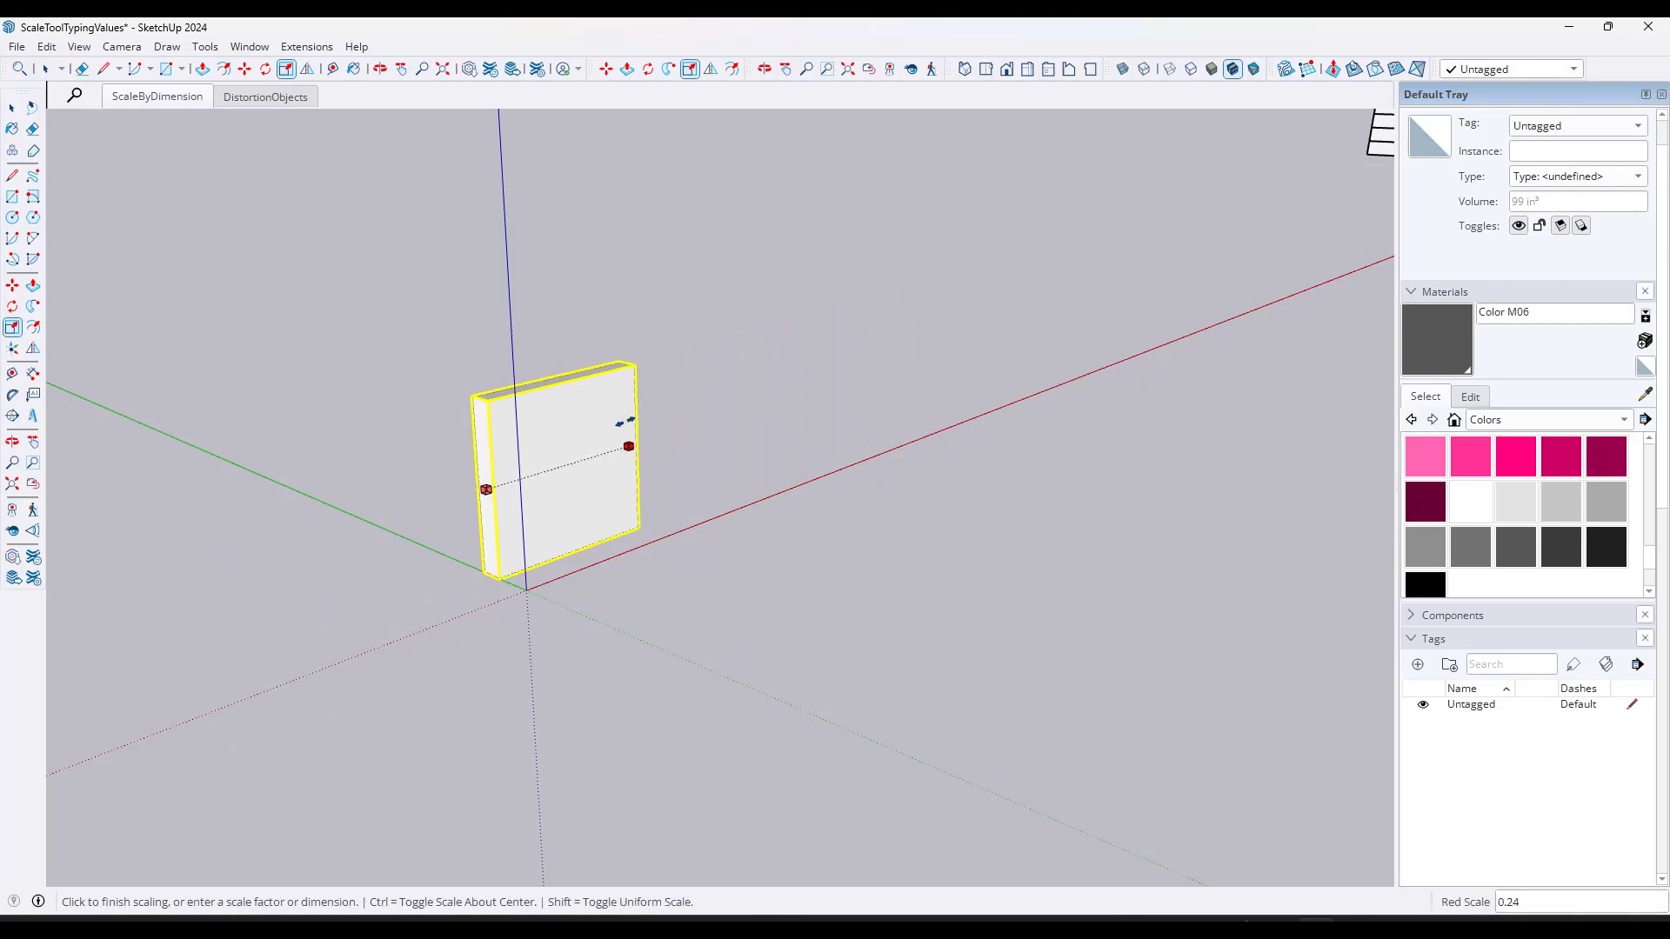
key("Return")
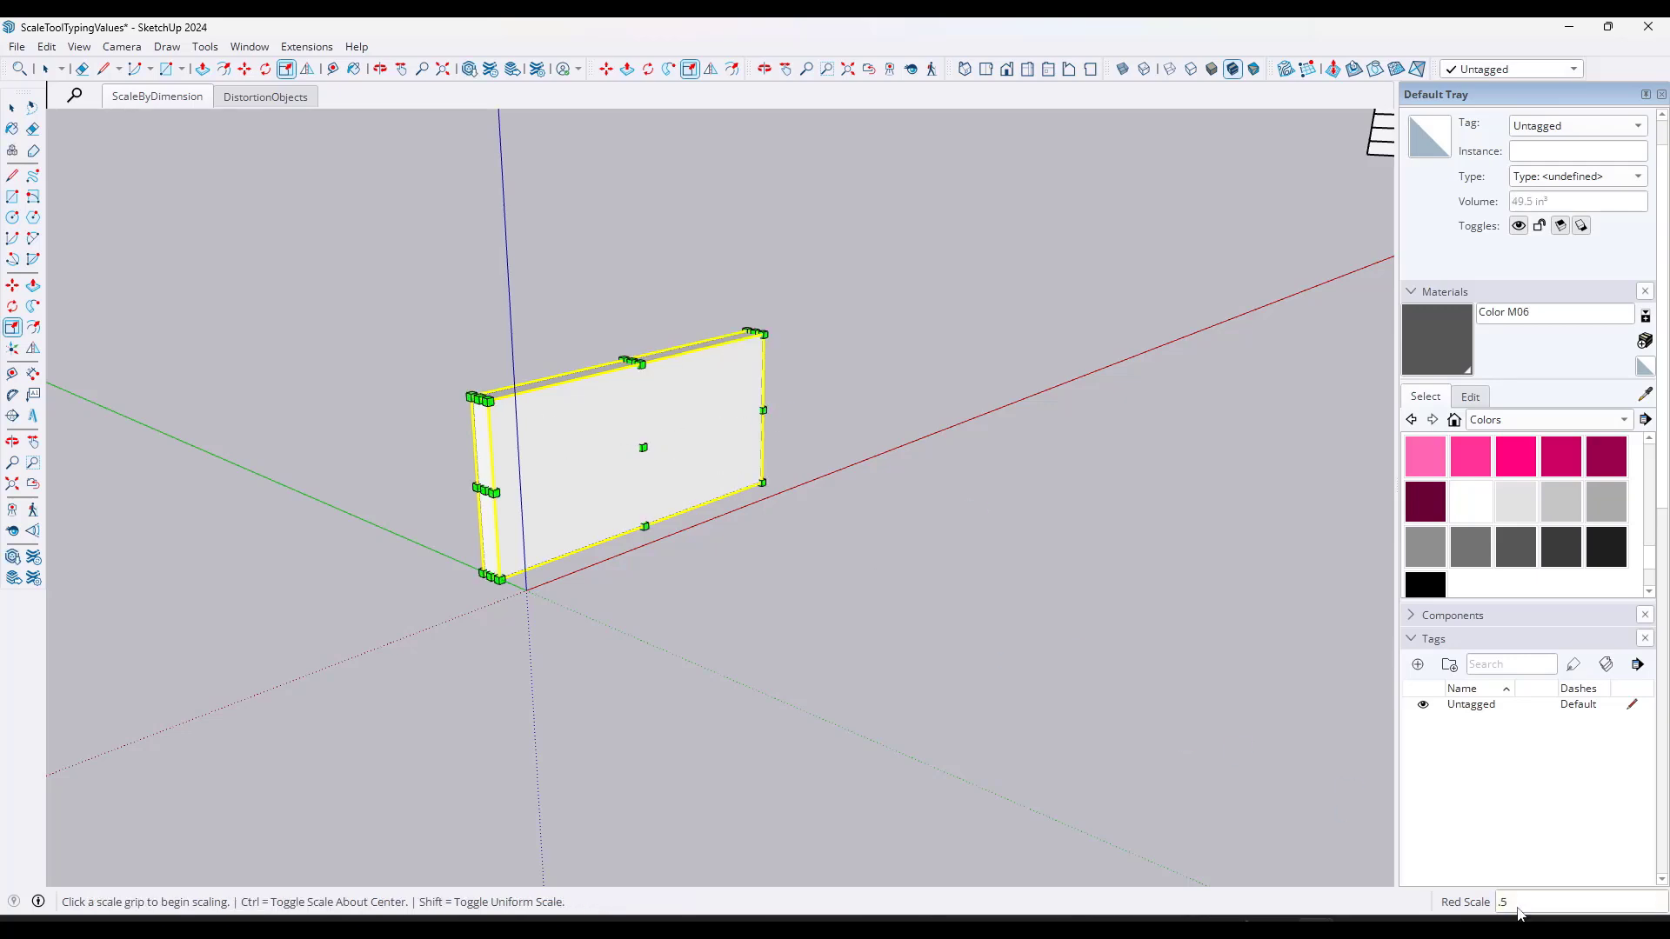
left_click(762, 410)
type("1.5")
key("Return")
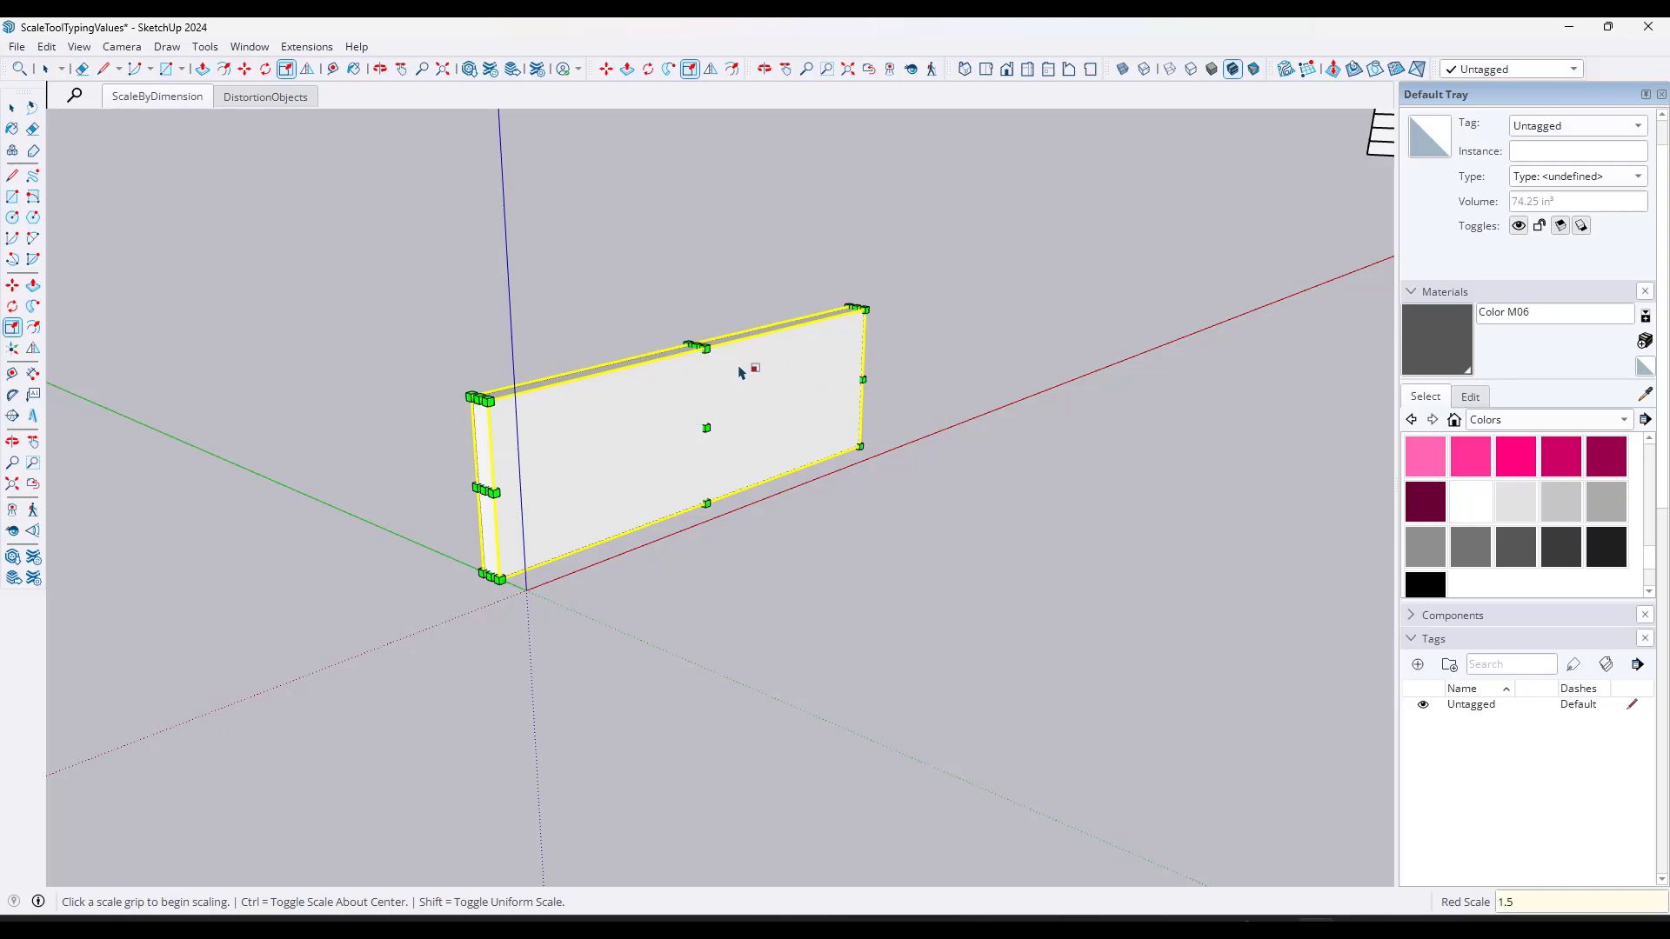
Step: Scale the whole board uniformly from a corner grip by a factor of 0.1
left_click(861, 308)
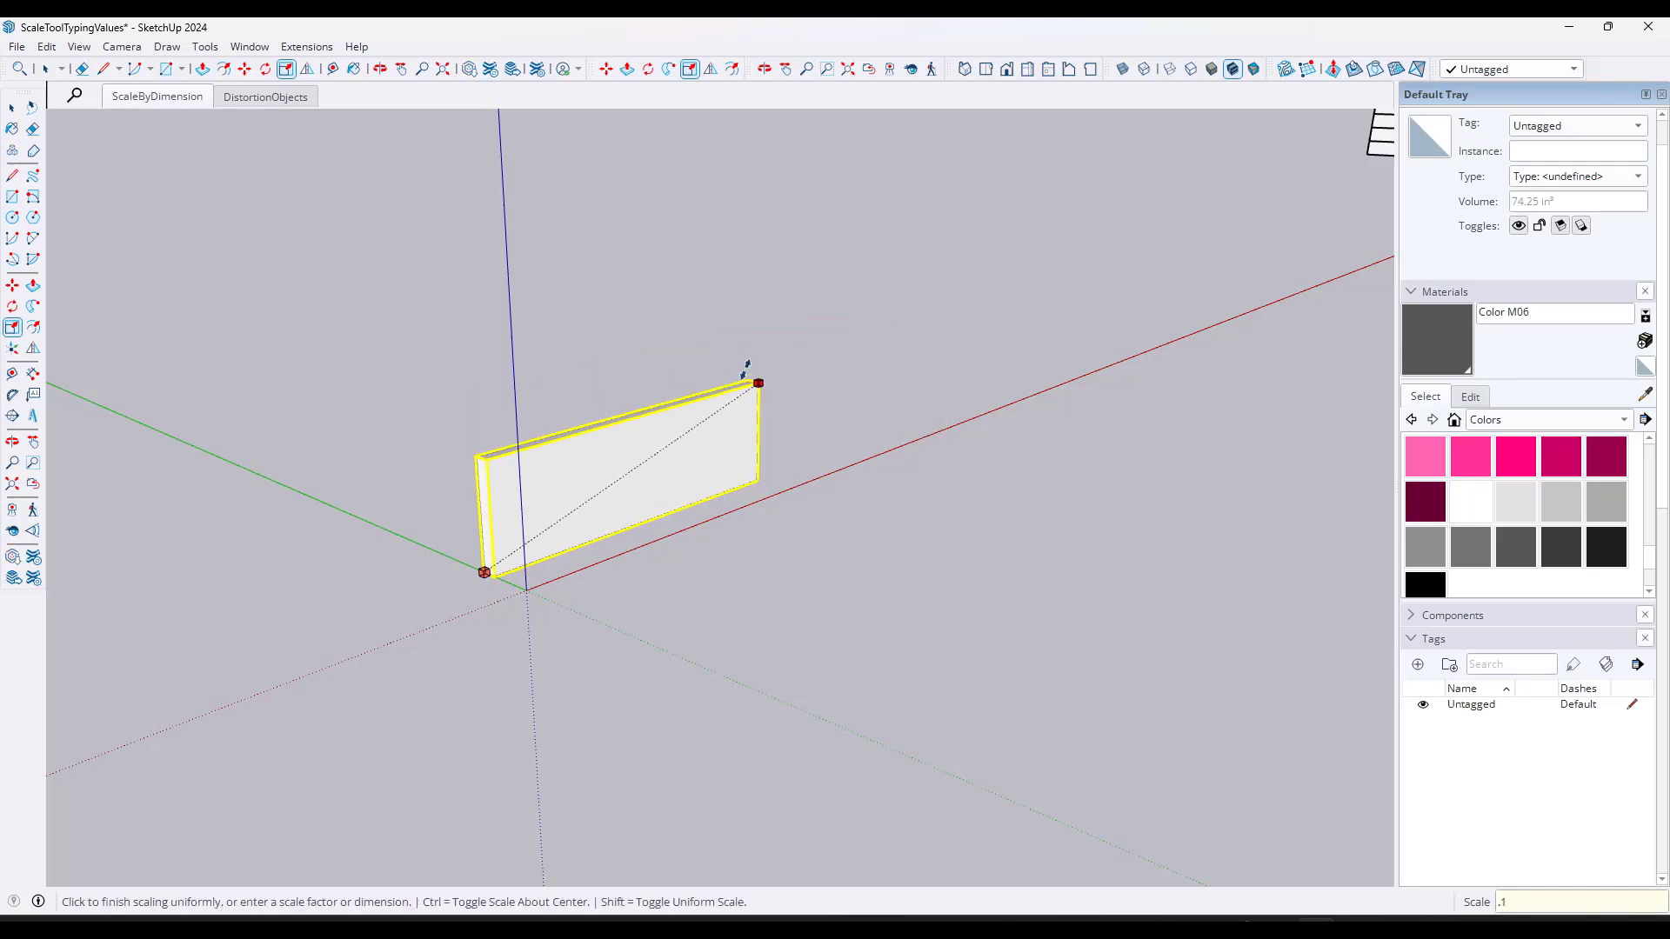
type(".1")
key("Return")
key("space")
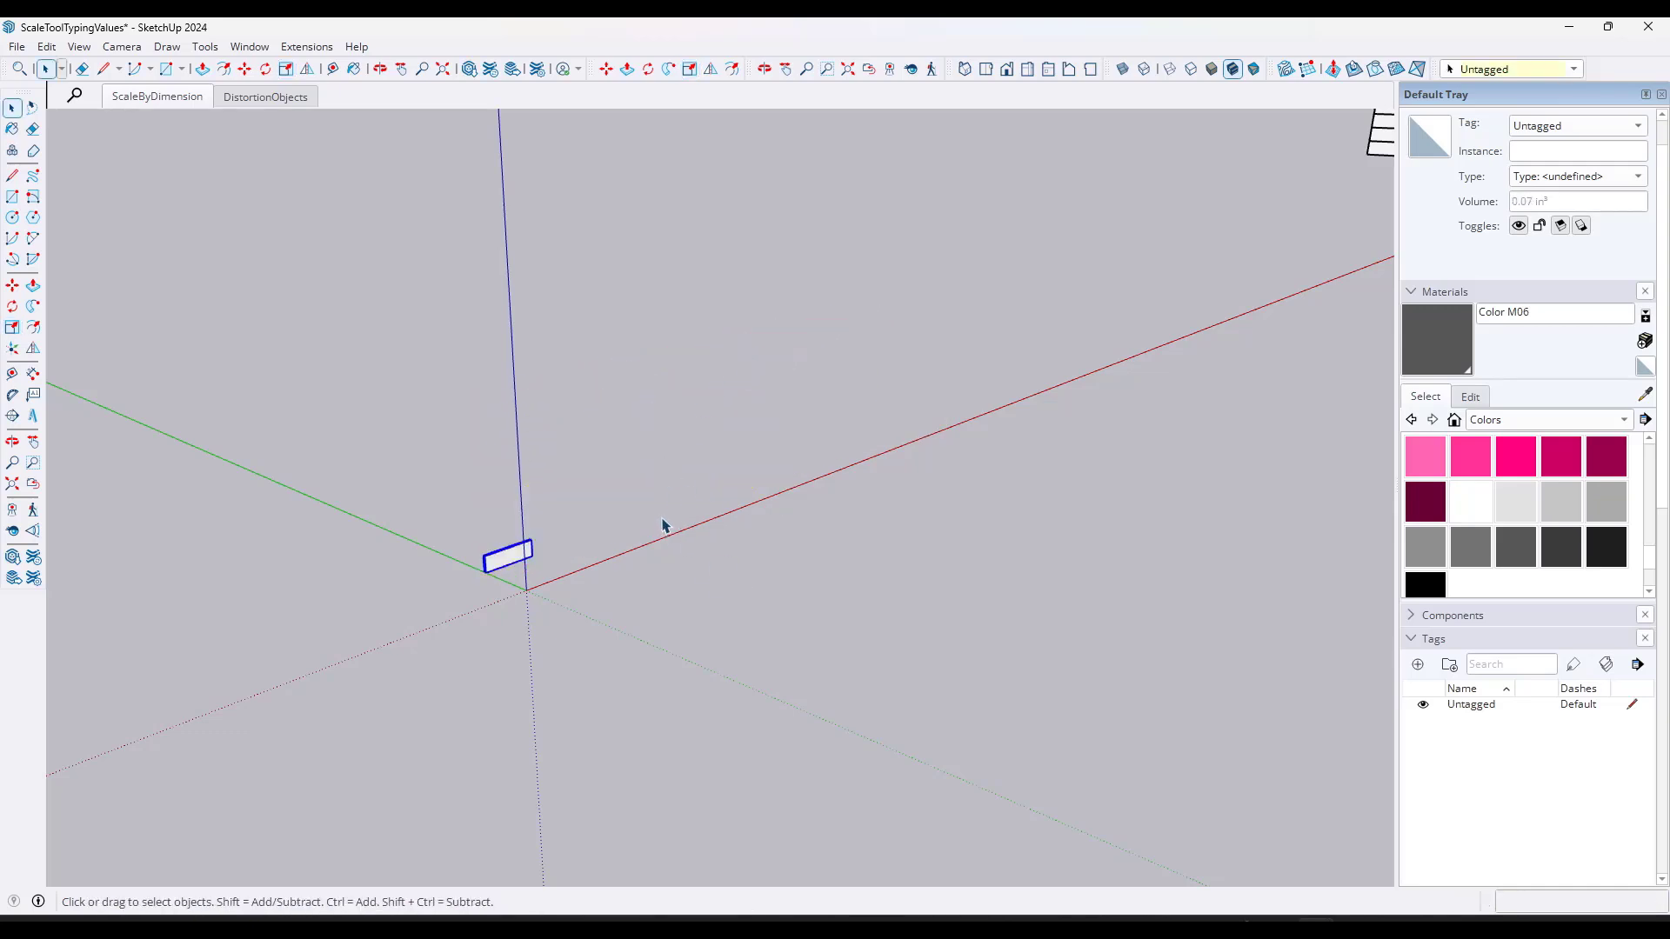
scroll(529, 573, "up", 5)
mouse_move(514, 581)
middle_mouse_down()
mouse_move(511, 553)
mouse_move(513, 600)
middle_mouse_up()
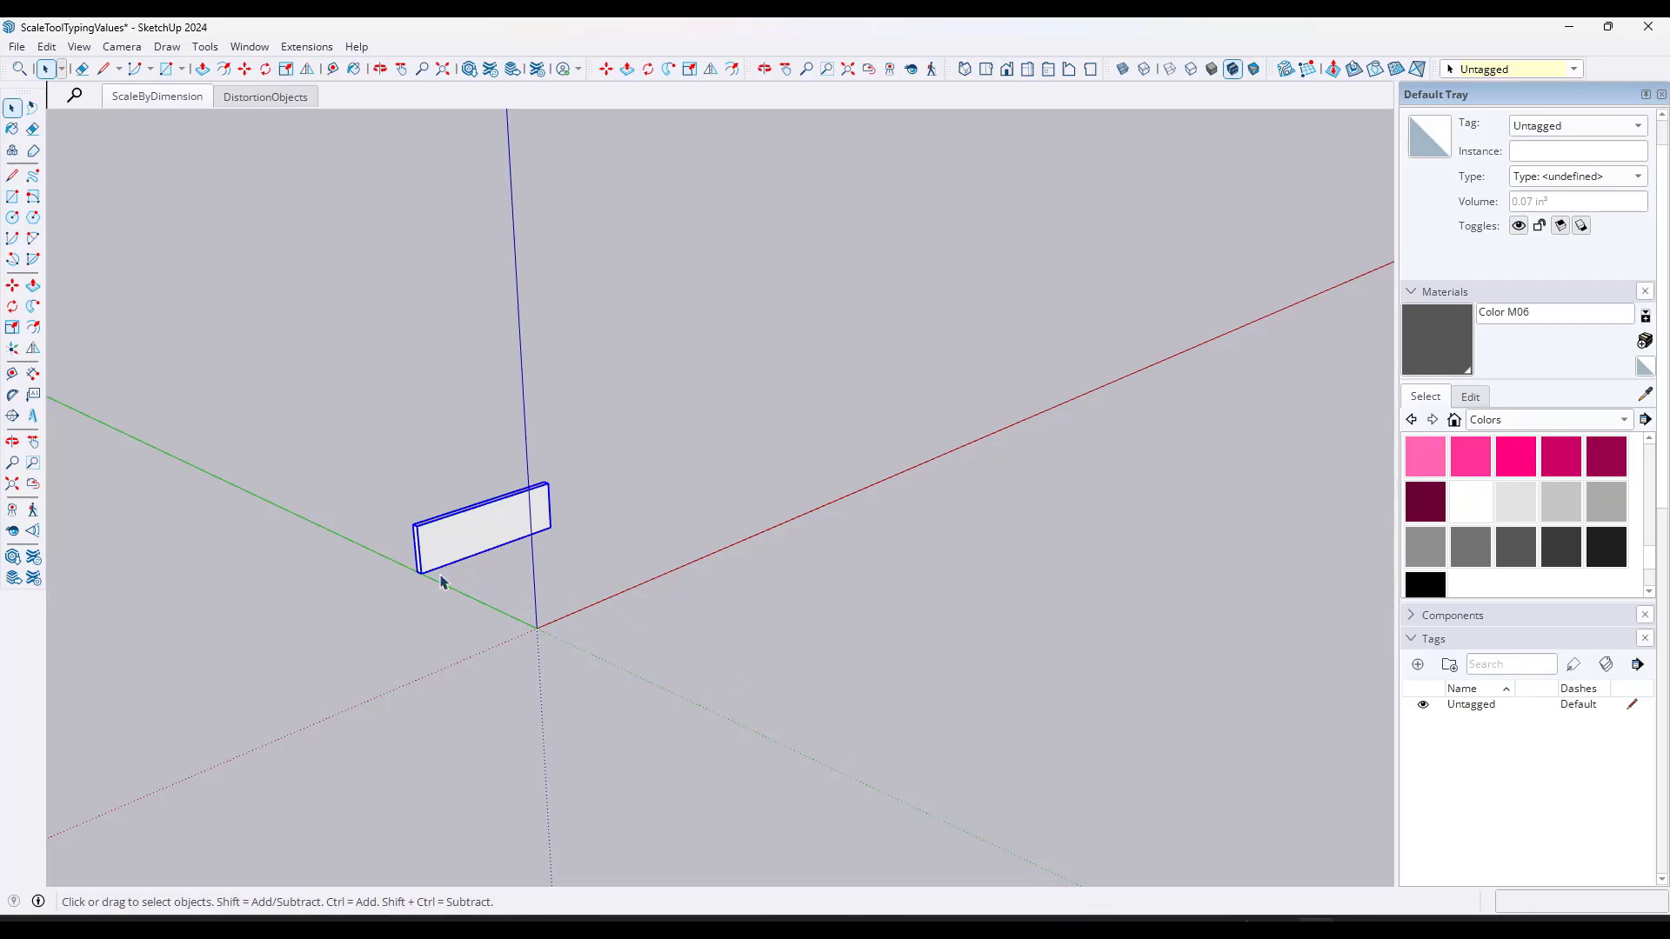
Step: Cancel a first Scale attempt and reselect the small board
key("s")
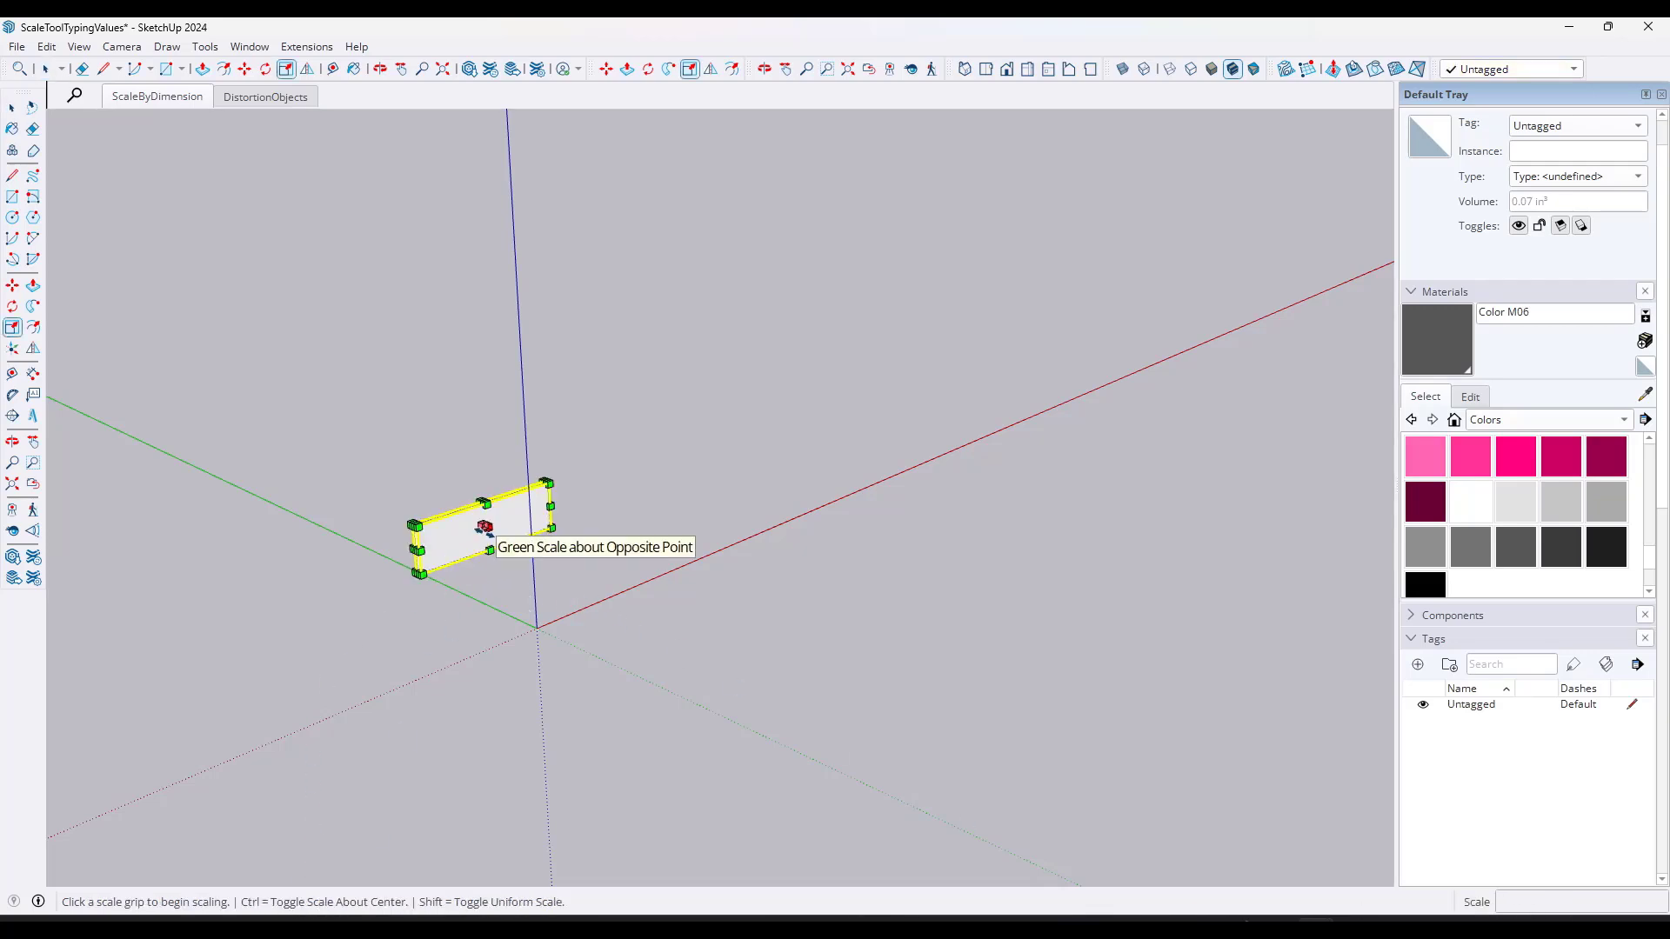
scroll(461, 547, "up", 2)
scroll(450, 543, "up", 2)
mouse_move(456, 543)
middle_mouse_down()
mouse_move(731, 552)
mouse_move(466, 515)
middle_mouse_up()
scroll(428, 548, "up", 2)
key("space")
key("ctrl+t")
left_click(438, 574)
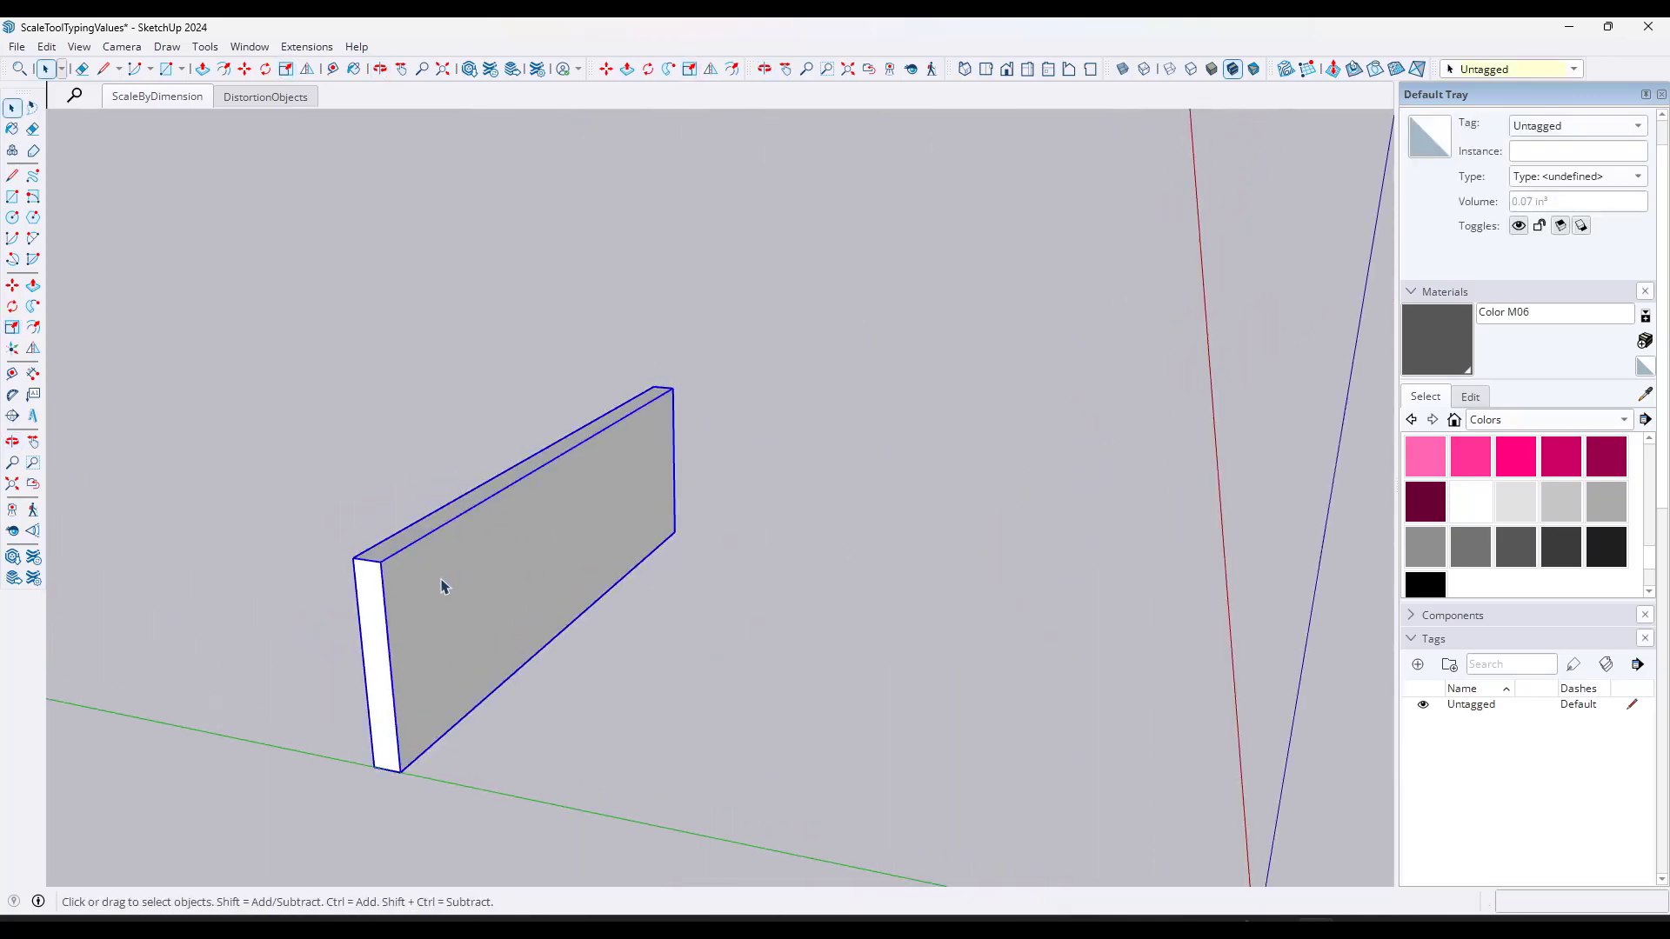
Step: Scale the board's green-axis depth to 1.5", making a squat box
key("s")
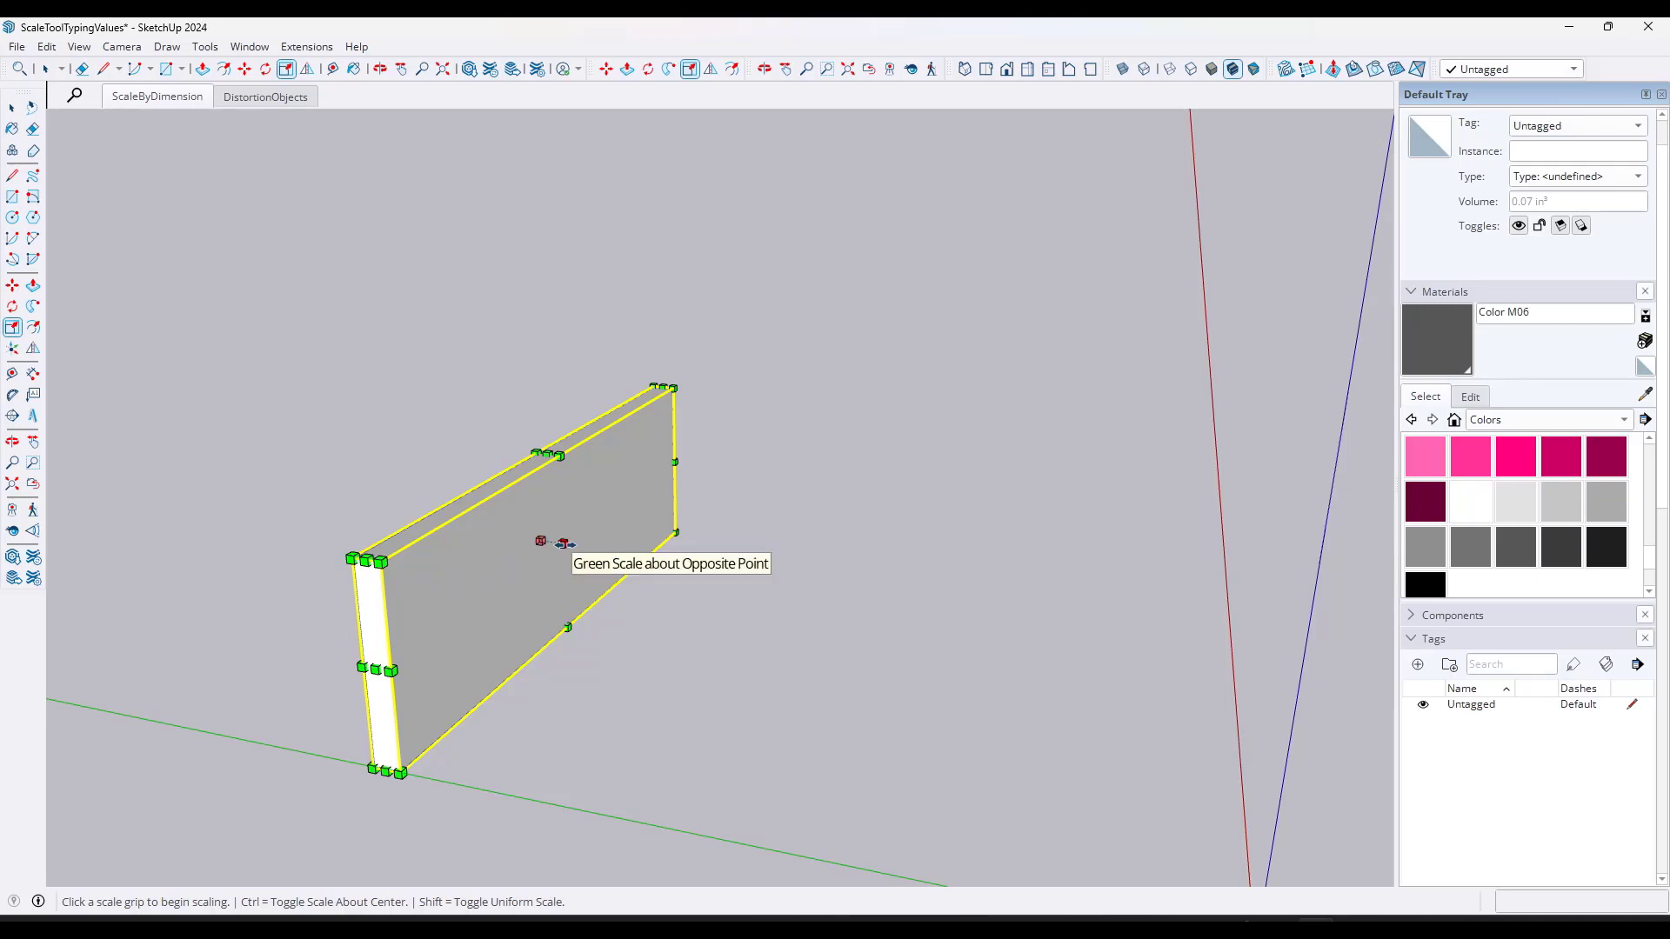
left_click(561, 542)
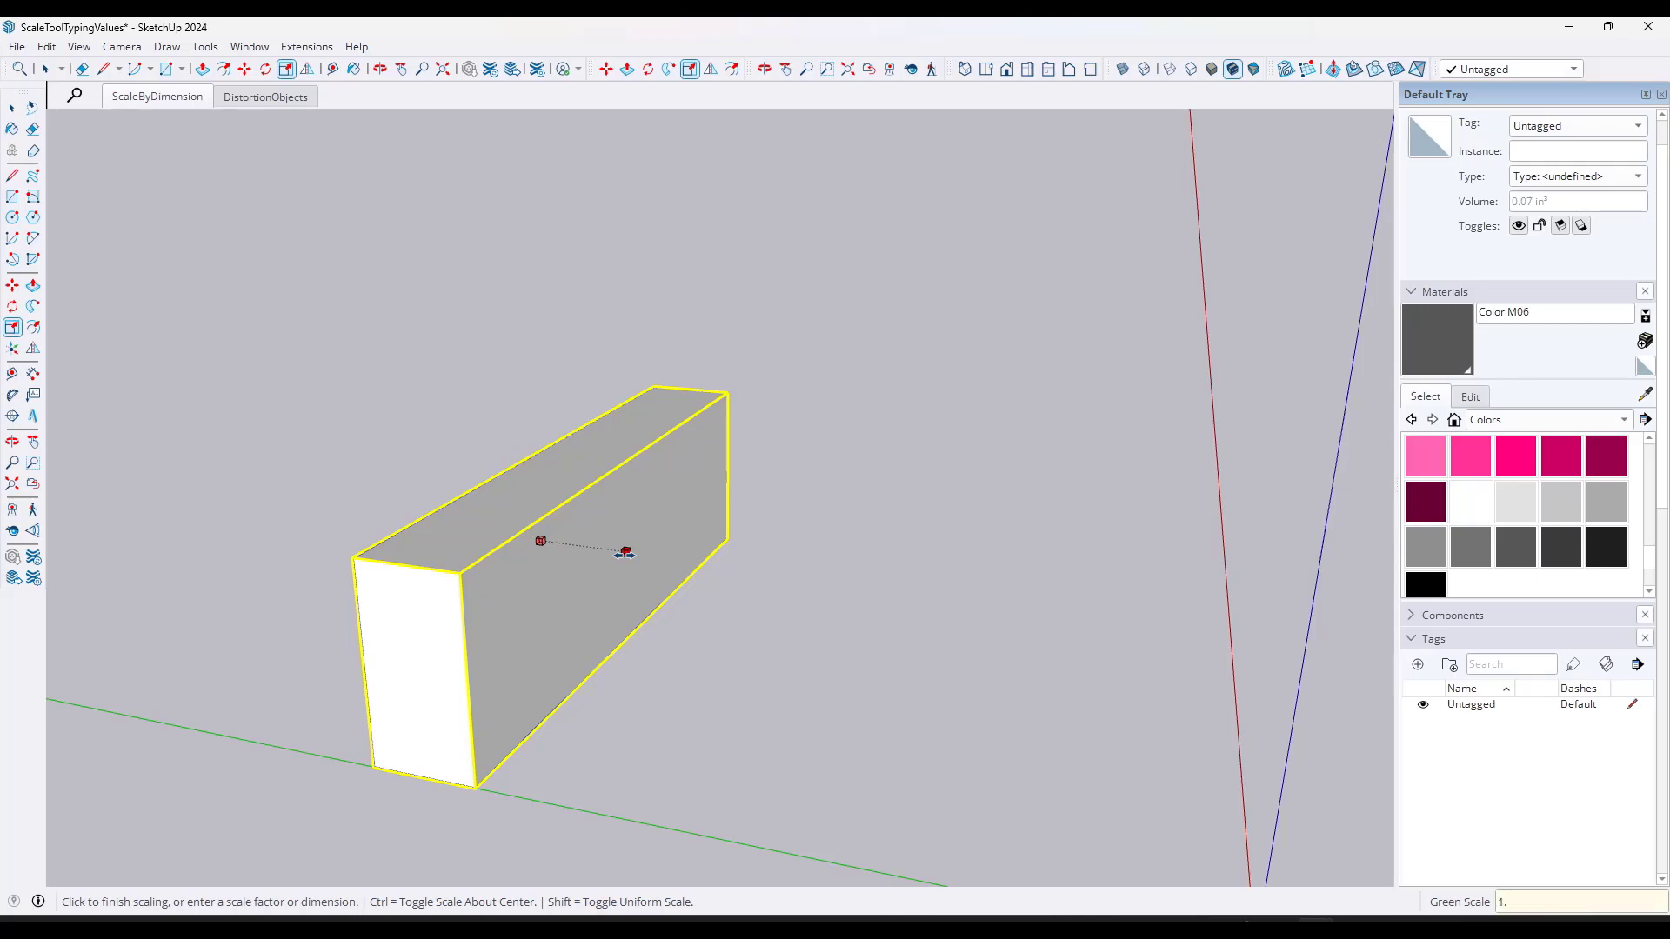
key("Return")
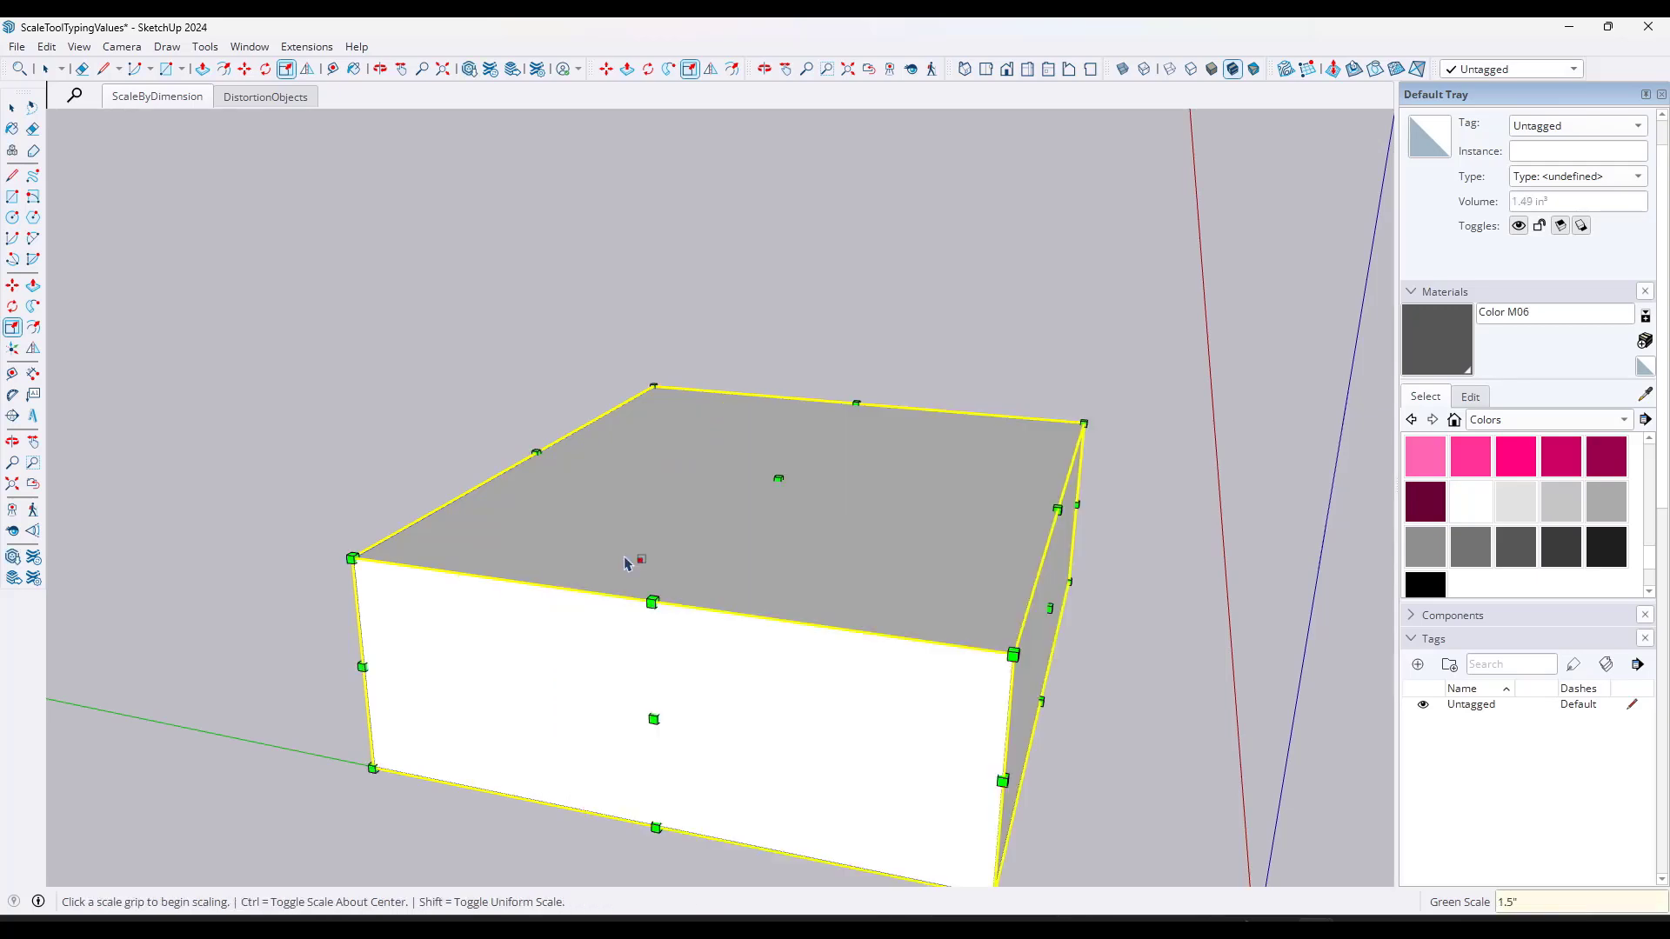
scroll(766, 552, "down", 4)
middle_click_drag(1147, 608, 868, 565)
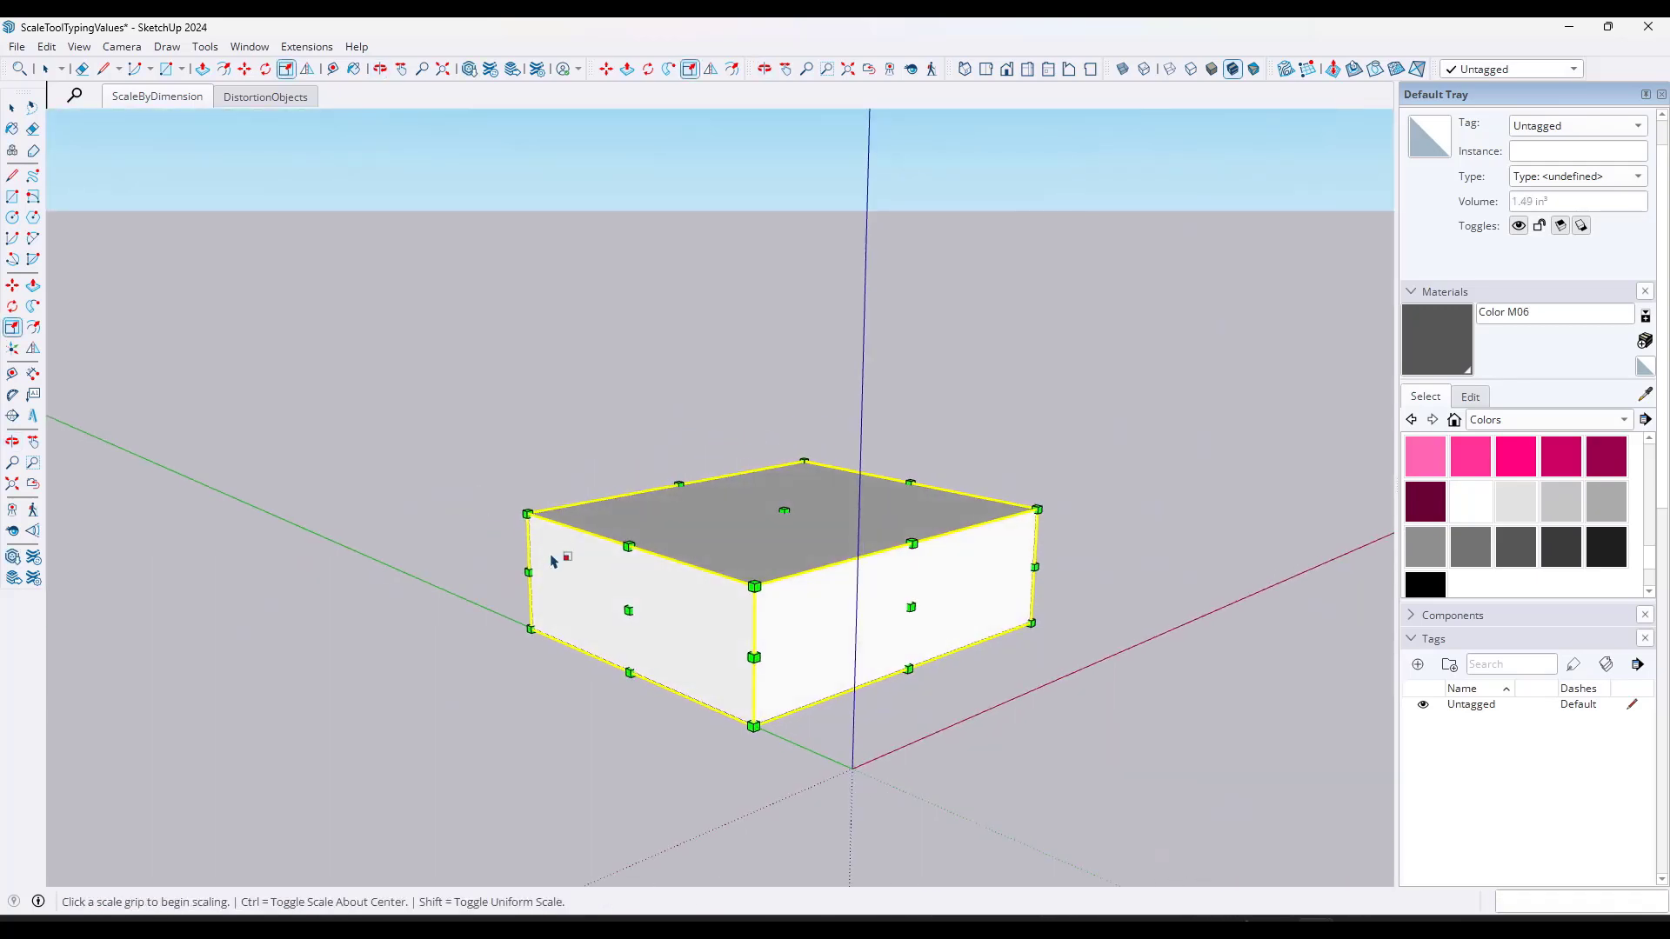
key("space")
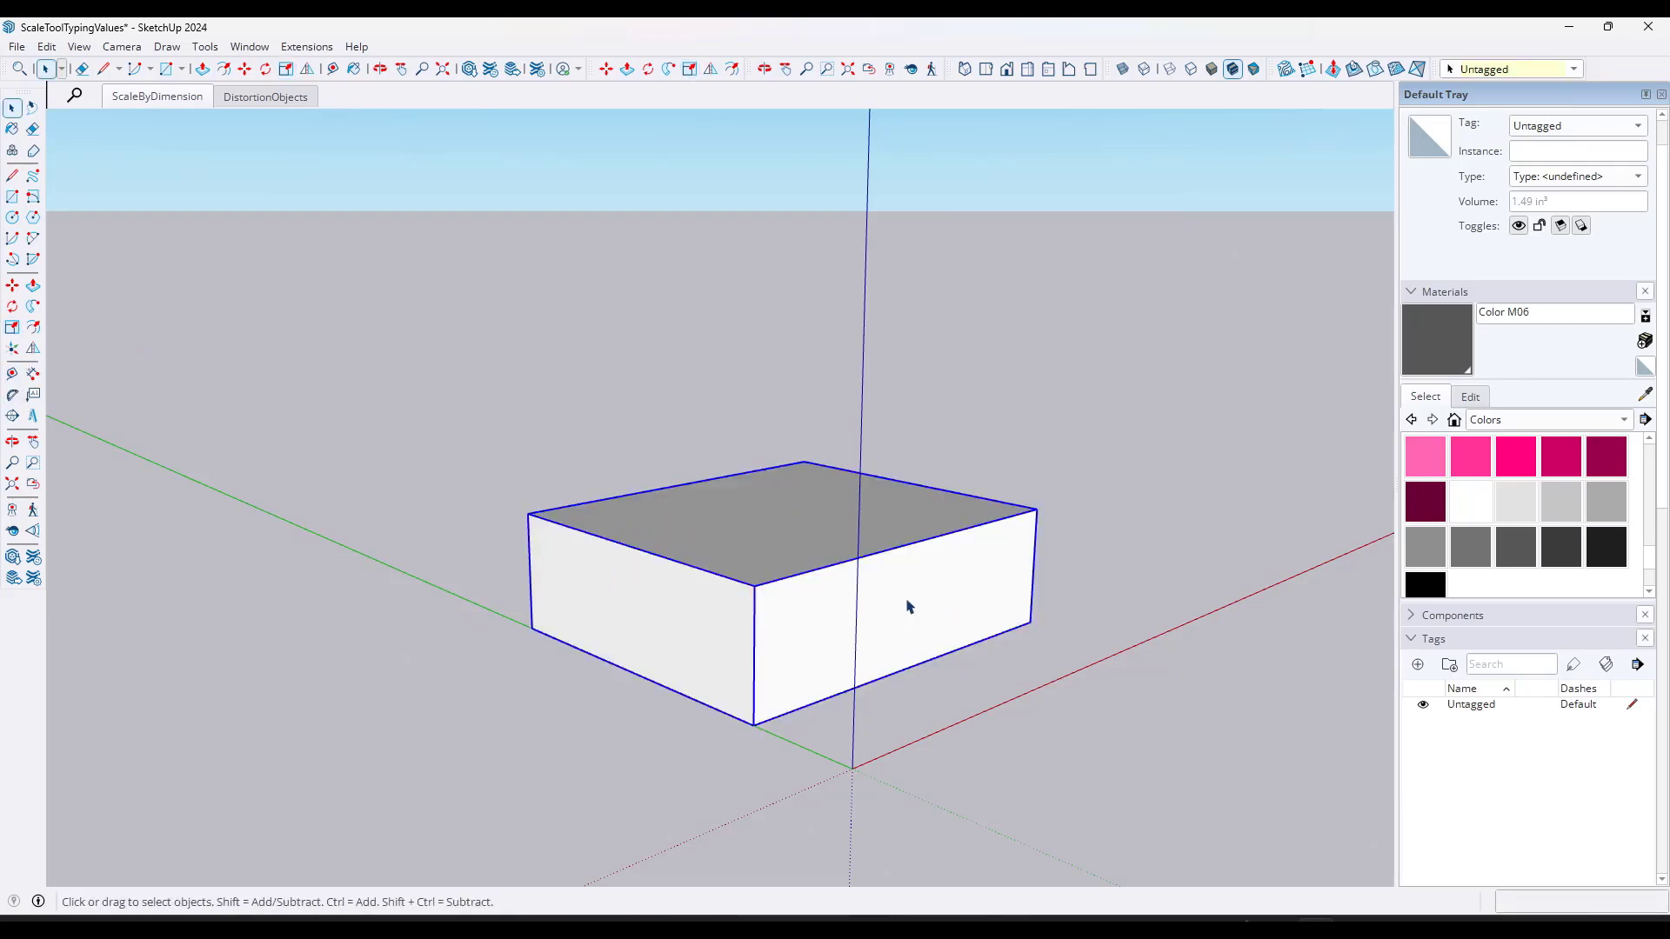
Step: Check the box's thickness with the Tape Measure tool
left_click(12, 373)
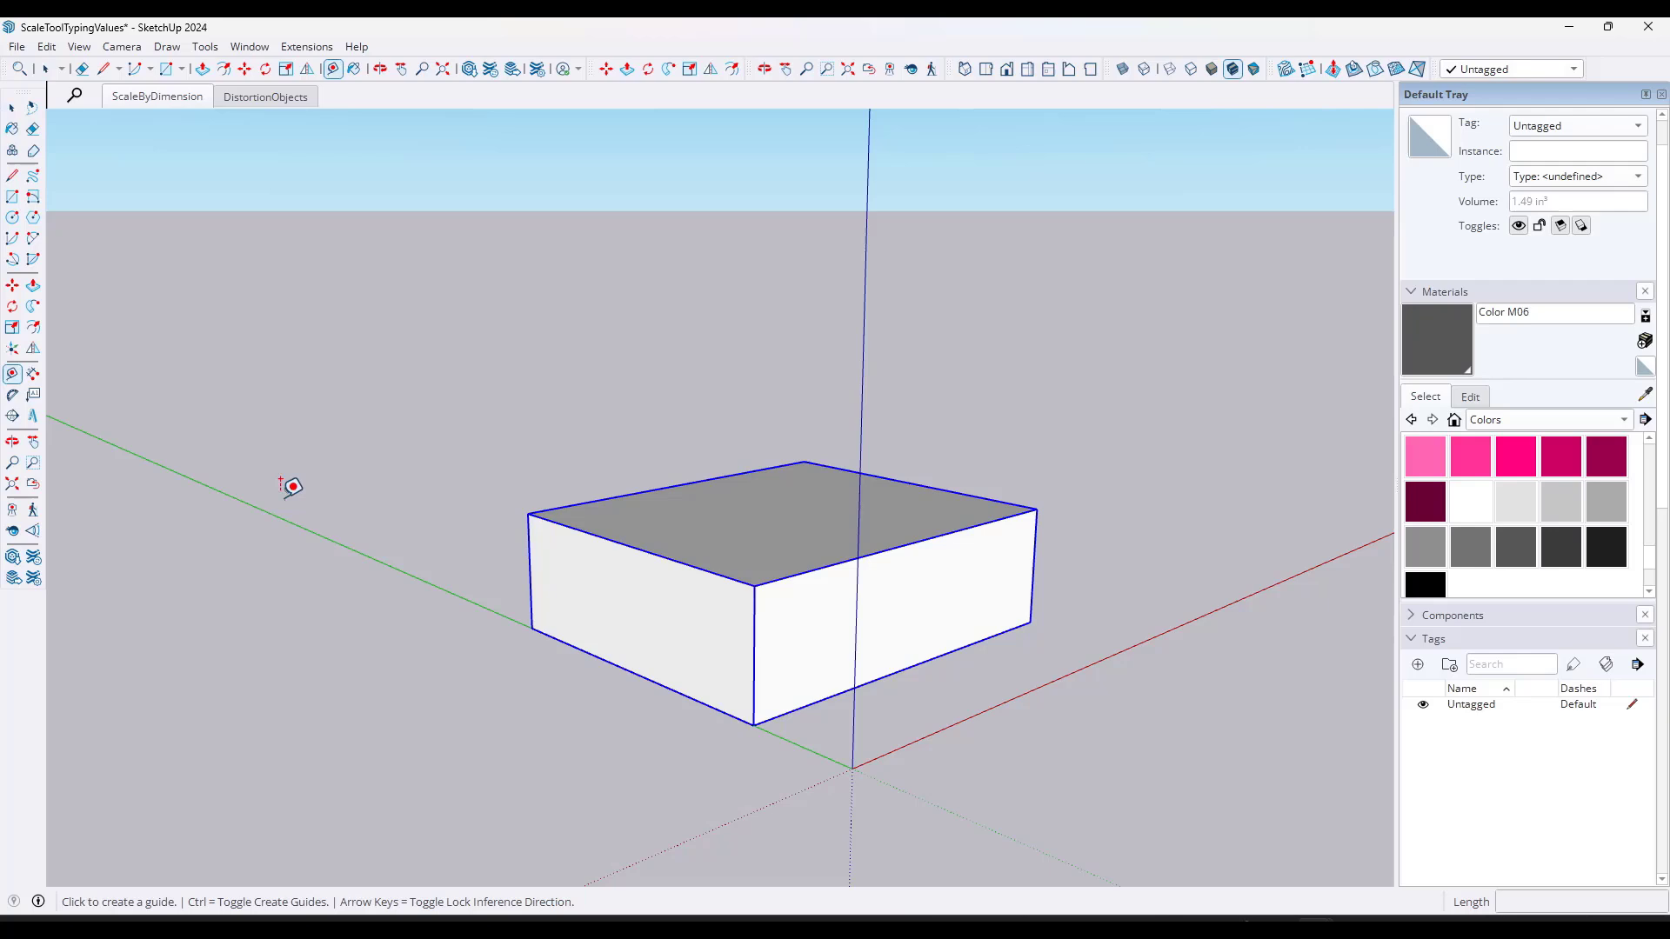
left_click(529, 571)
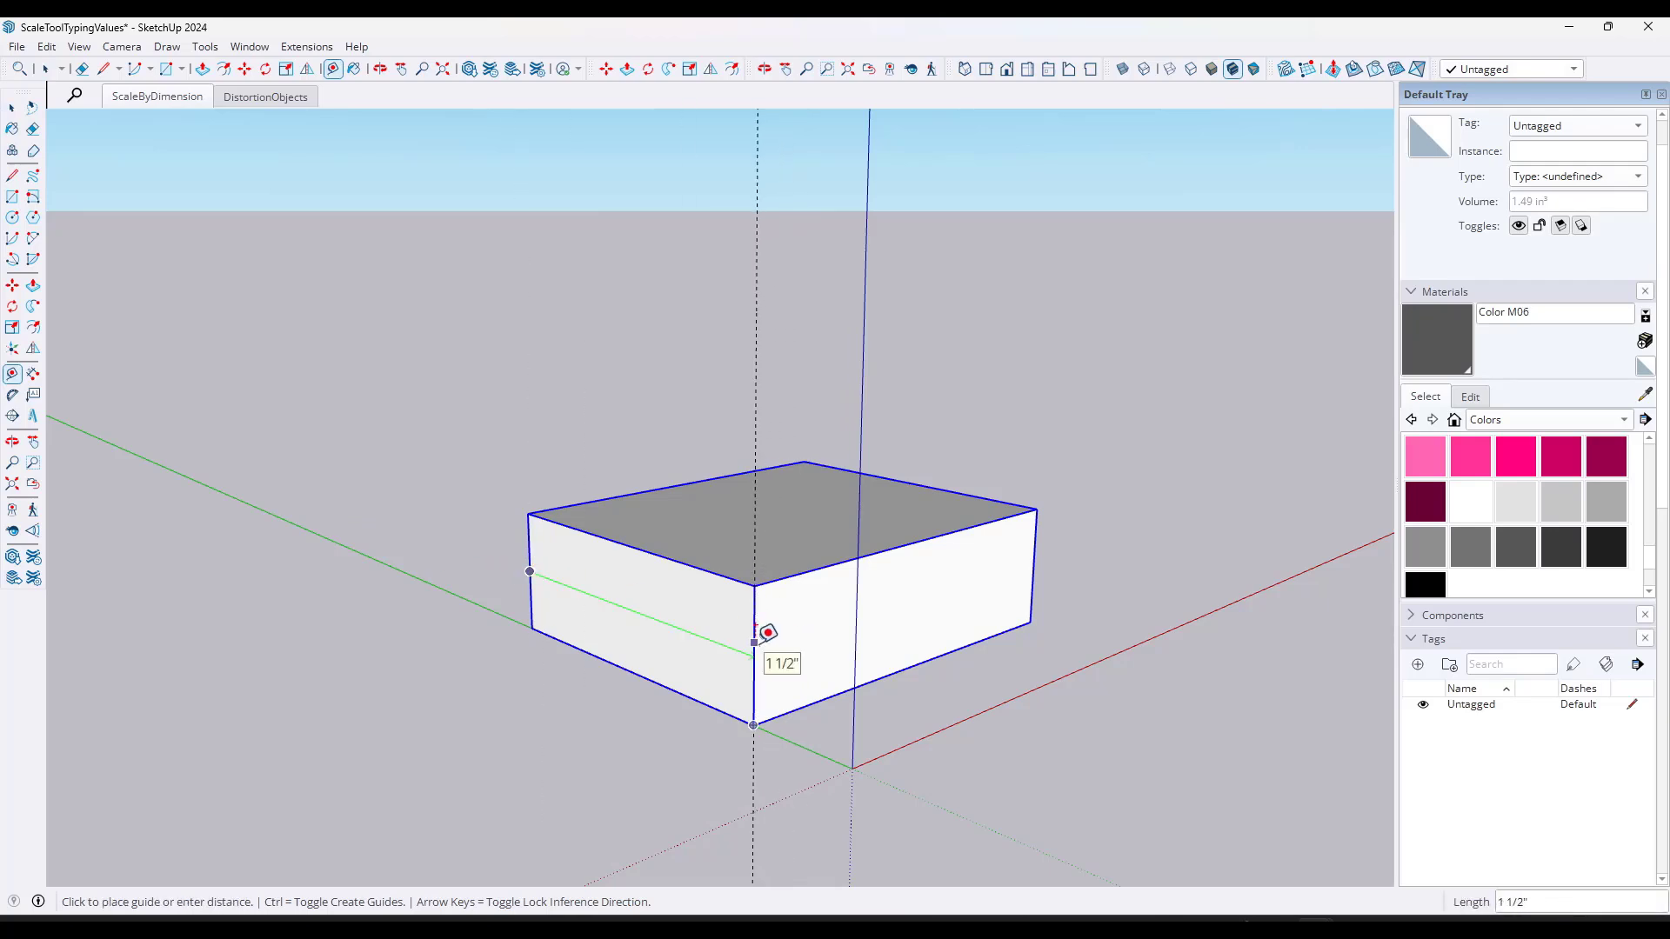
key("Escape")
scroll(861, 566, "down", 3)
Step: Stretch the box upward from its top grip to 5 1/2" tall
key("s")
left_click(769, 518)
type("5\"")
key("Return")
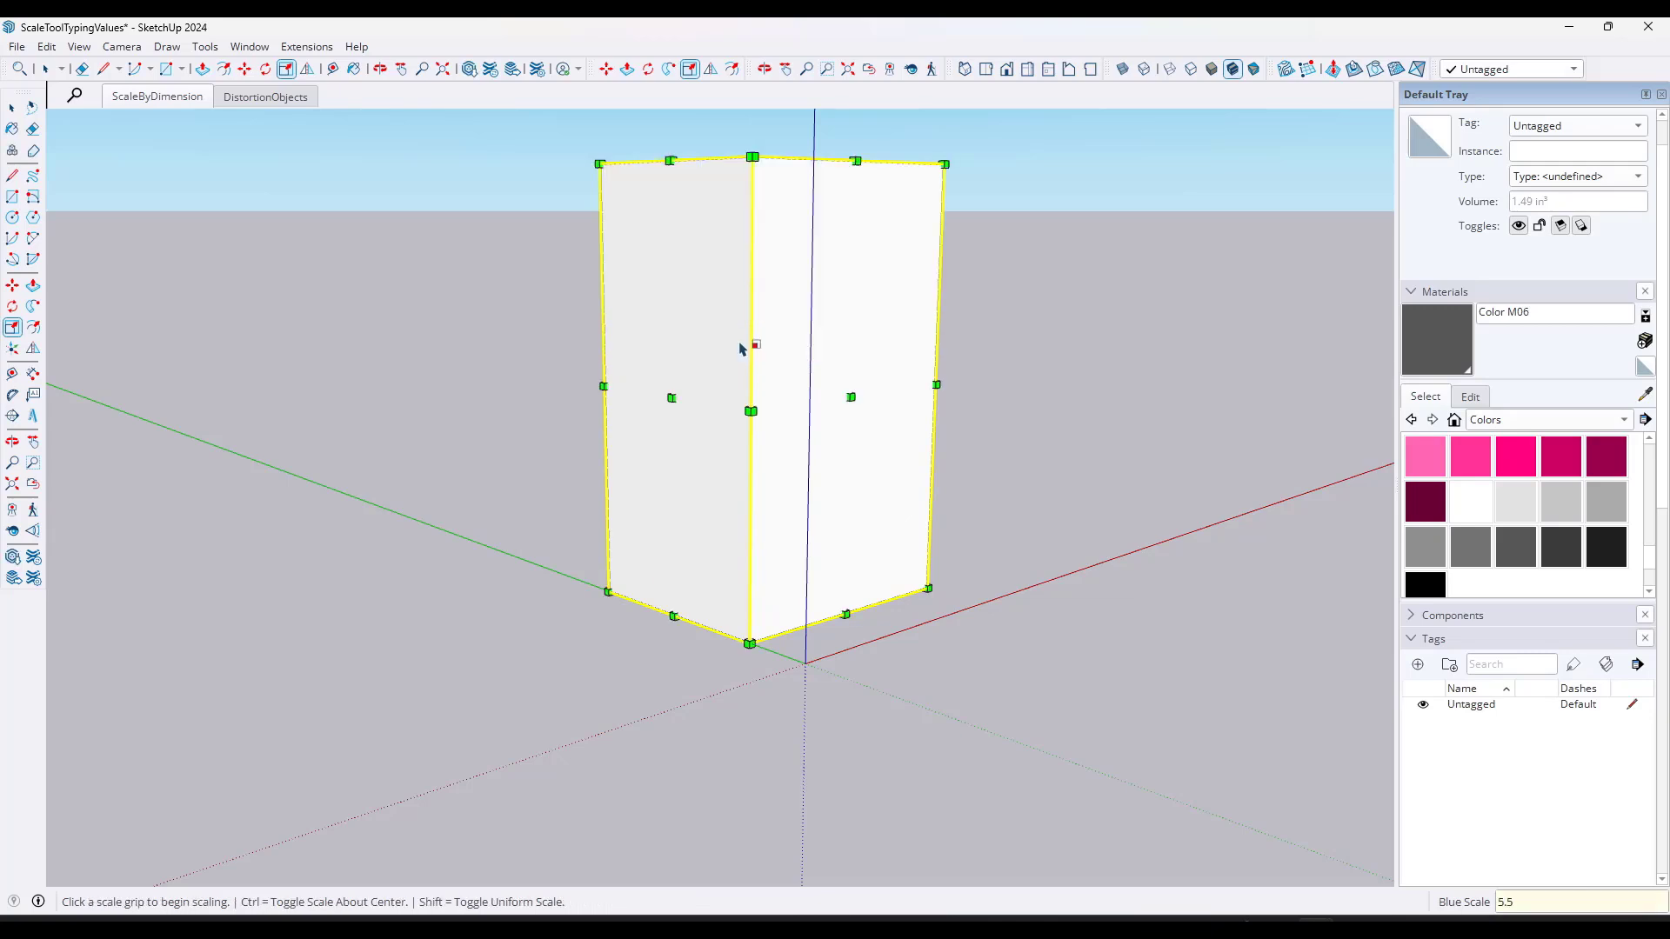
scroll(622, 396, "down", 4)
key("space")
middle_click_drag(983, 530, 320, 464)
left_click_drag(320, 463, 287, 410)
Step: Scale the box's height again, entering a 9" value
key("space")
key("s")
left_click_drag(663, 323, 655, 254)
type("9\"")
key("Return")
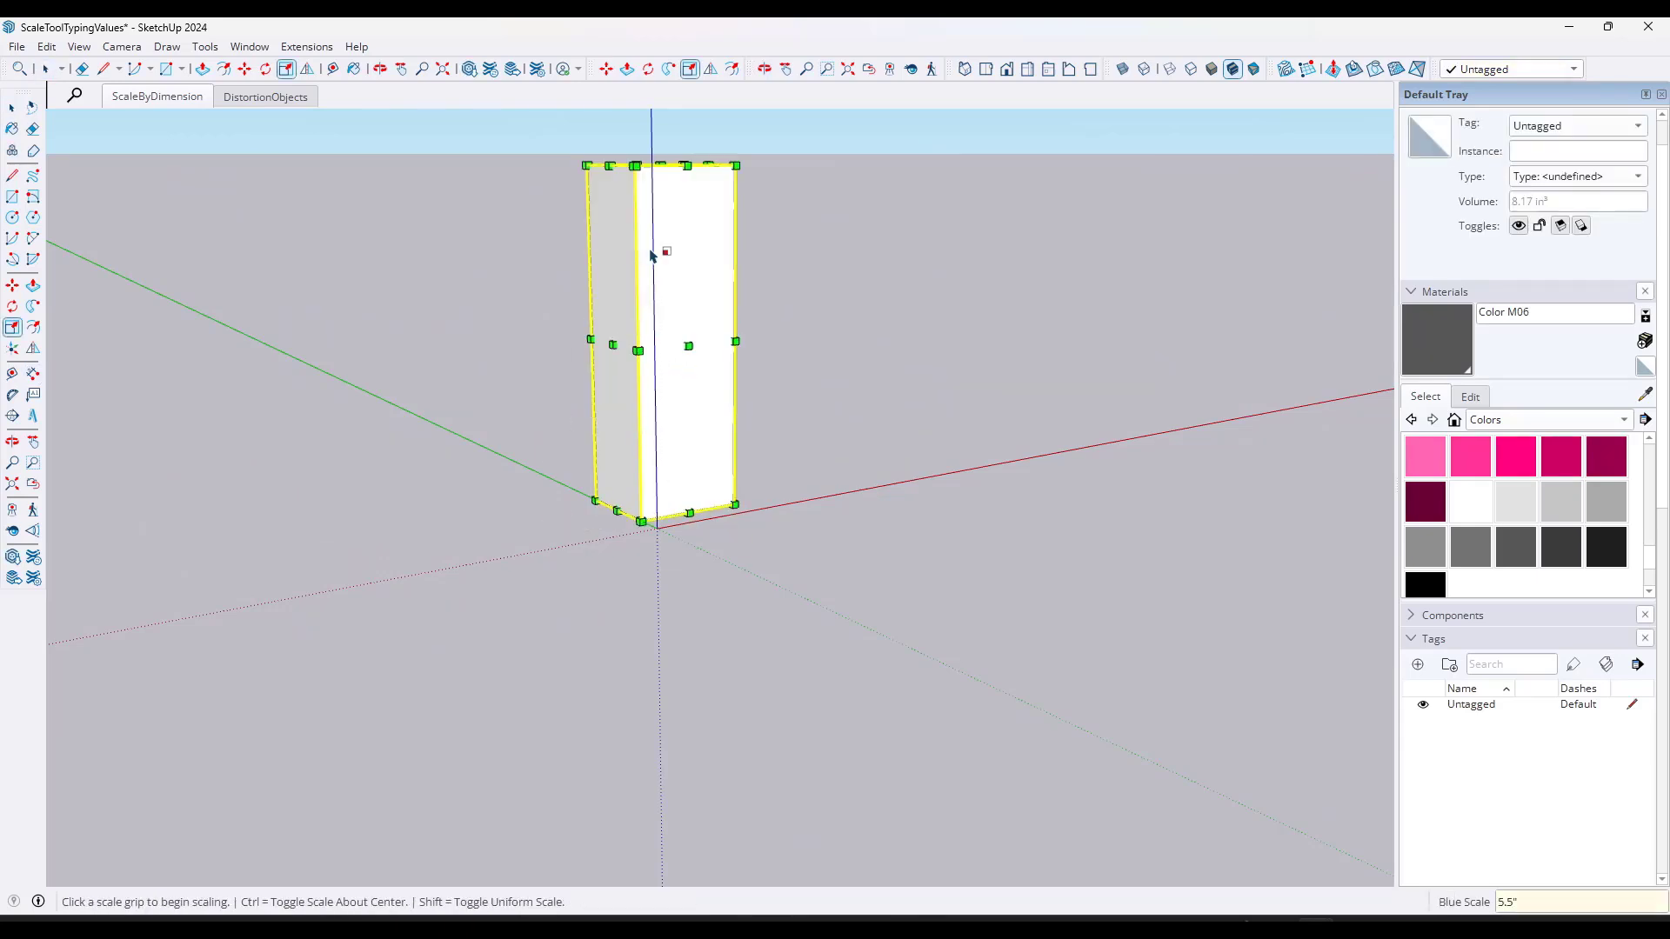
key("space")
middle_click_drag(656, 254, 619, 384)
left_click(33, 375)
Step: Dimension the box's 5 1/2" height from bottom to top corner, placed on the left
key("space")
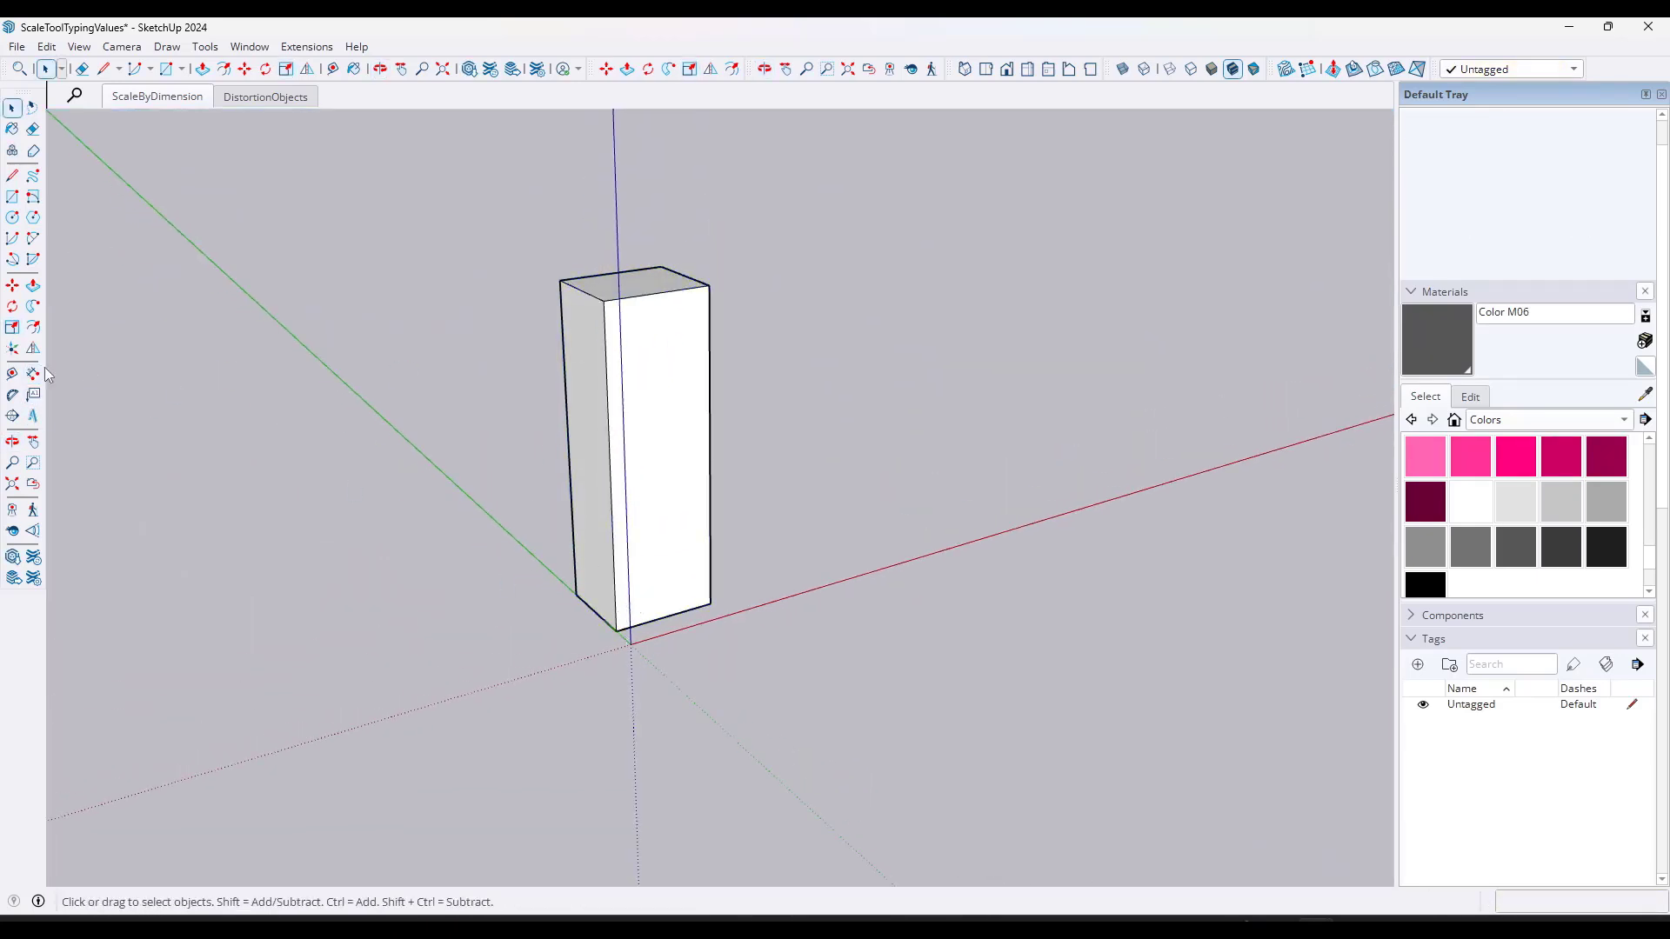
left_click(34, 375)
left_click(616, 629)
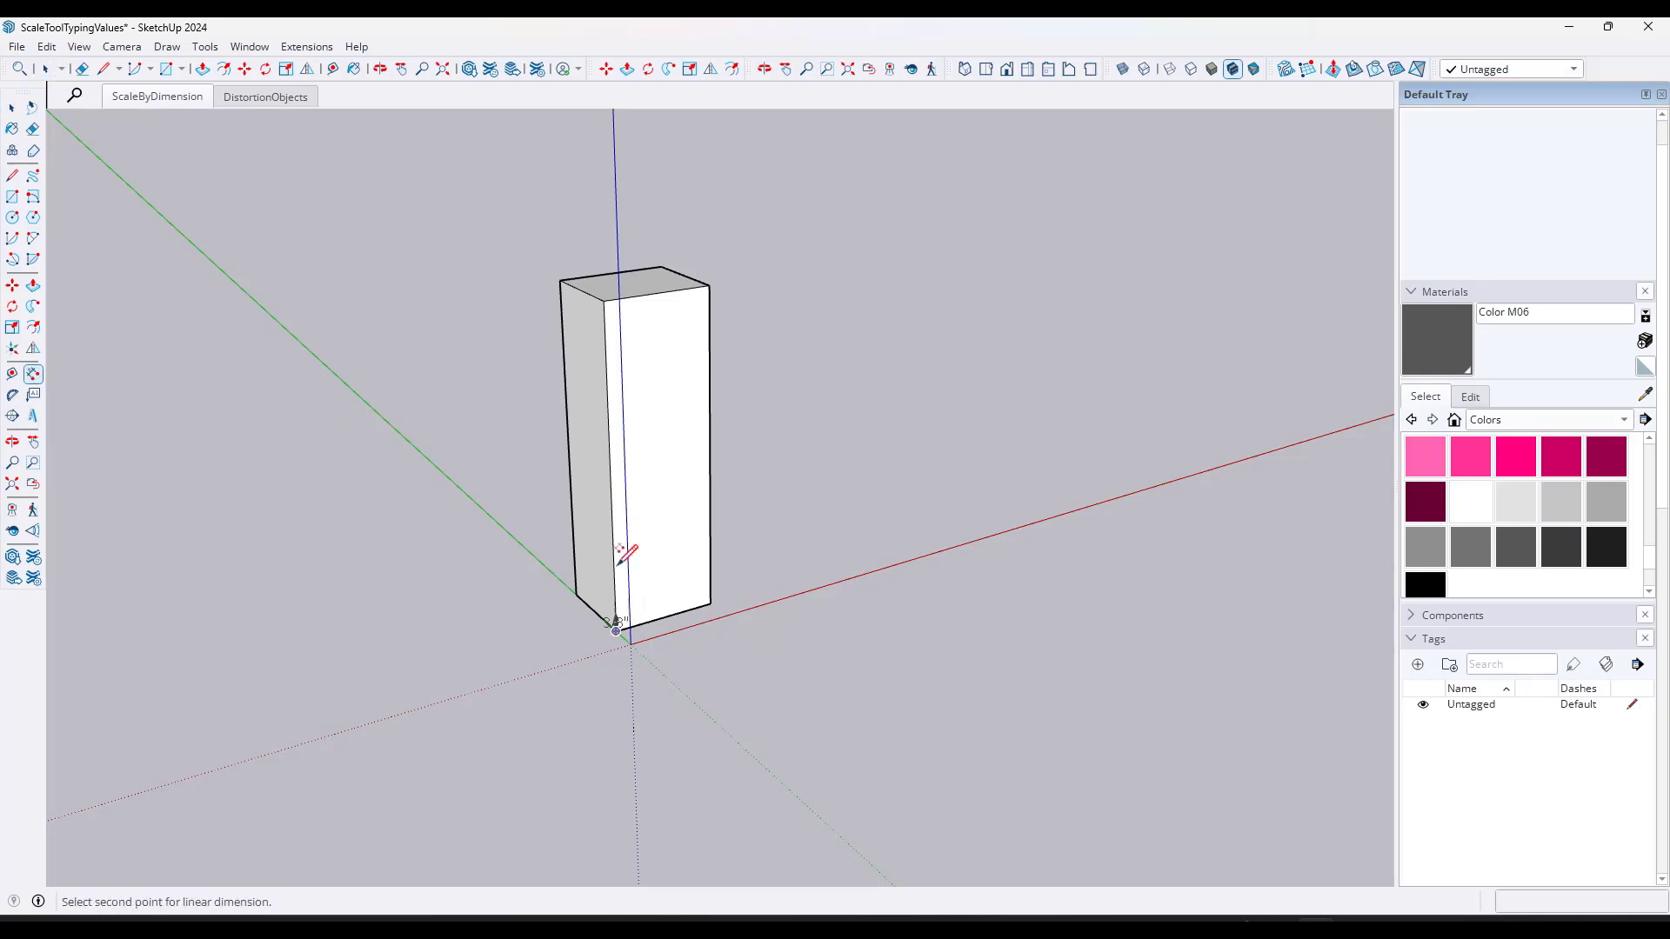
left_click(604, 301)
left_click(474, 329)
middle_click_drag(597, 459, 630, 406)
key("space")
Step: Select the 5 1/2" column and orbit to see its red-axis end
left_click(567, 343)
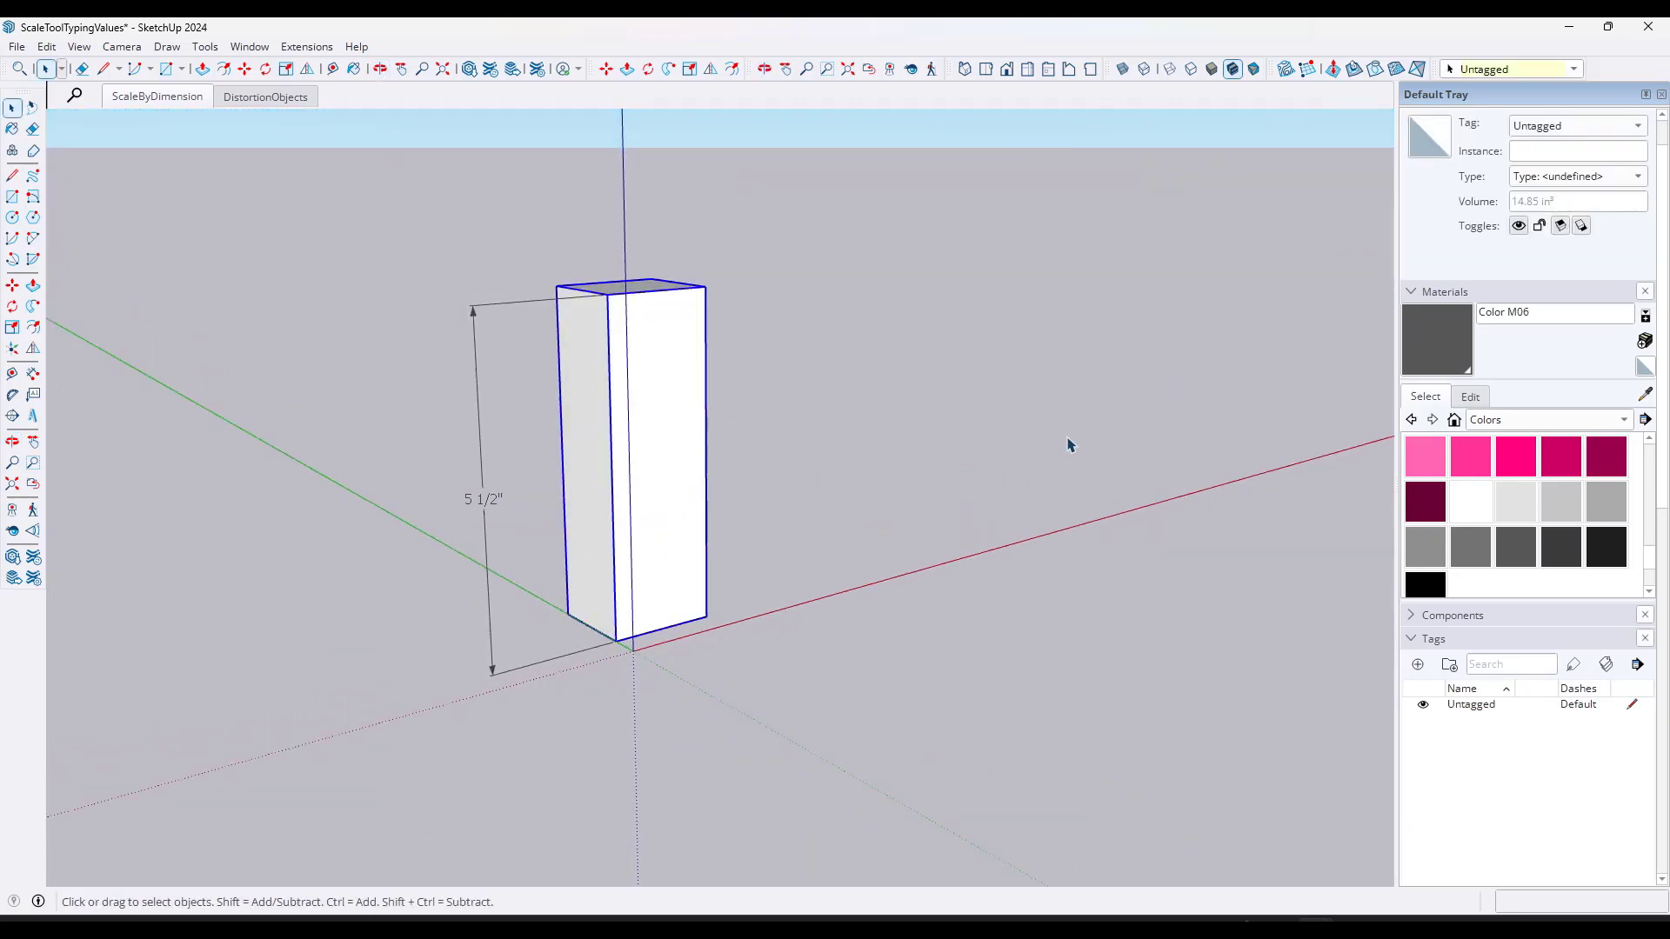
middle_click_drag(922, 414, 897, 474)
middle_click_drag(767, 440, 1665, 393)
scroll(816, 422, "up", 4)
middle_click_drag(634, 436, 721, 483)
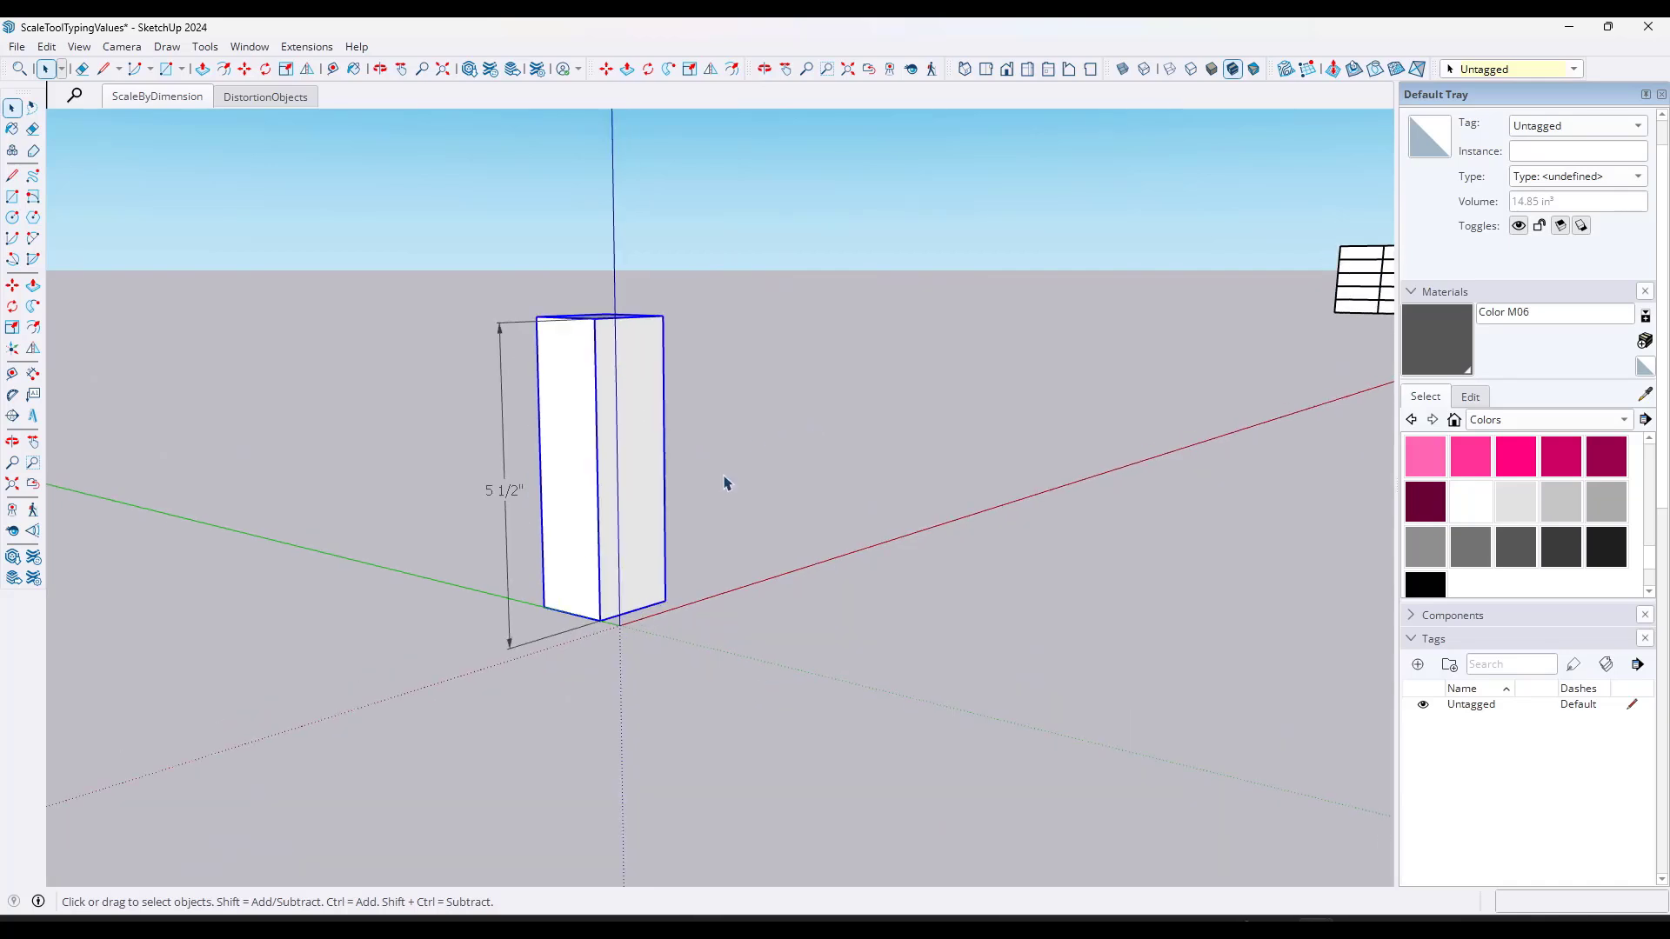
Step: Scale the column along the red axis to 8' long, forming a long board
key("s")
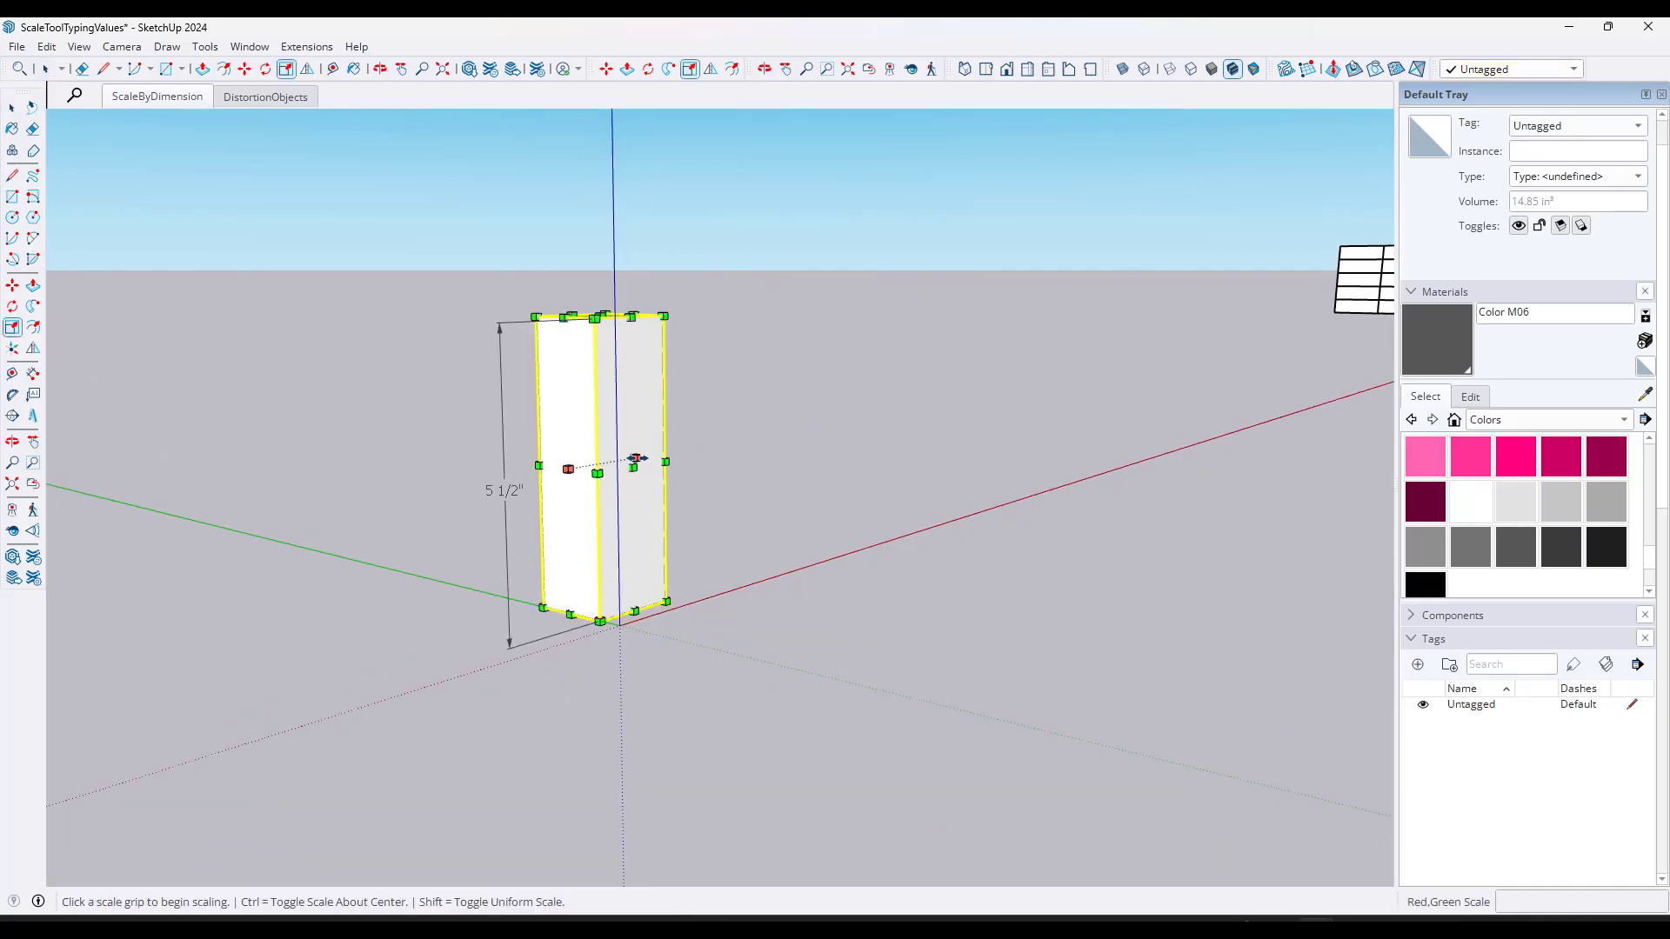
left_click(641, 466)
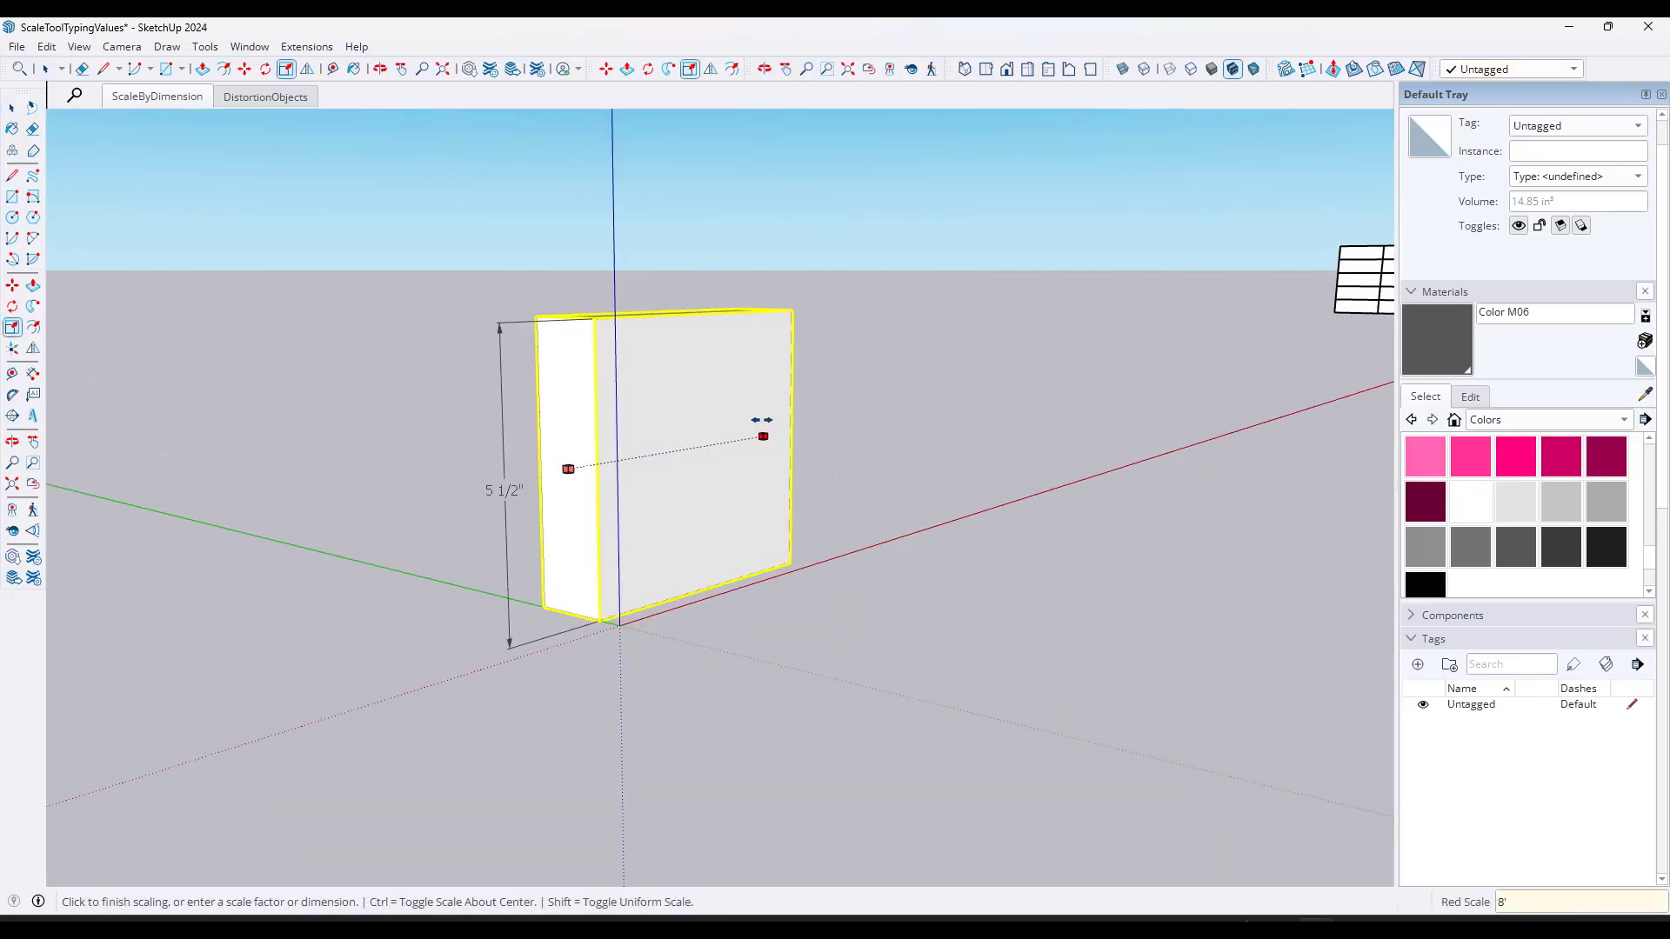
key("Return")
key("space")
scroll(495, 377, "down", 5)
middle_click_drag(952, 319, 1003, 405)
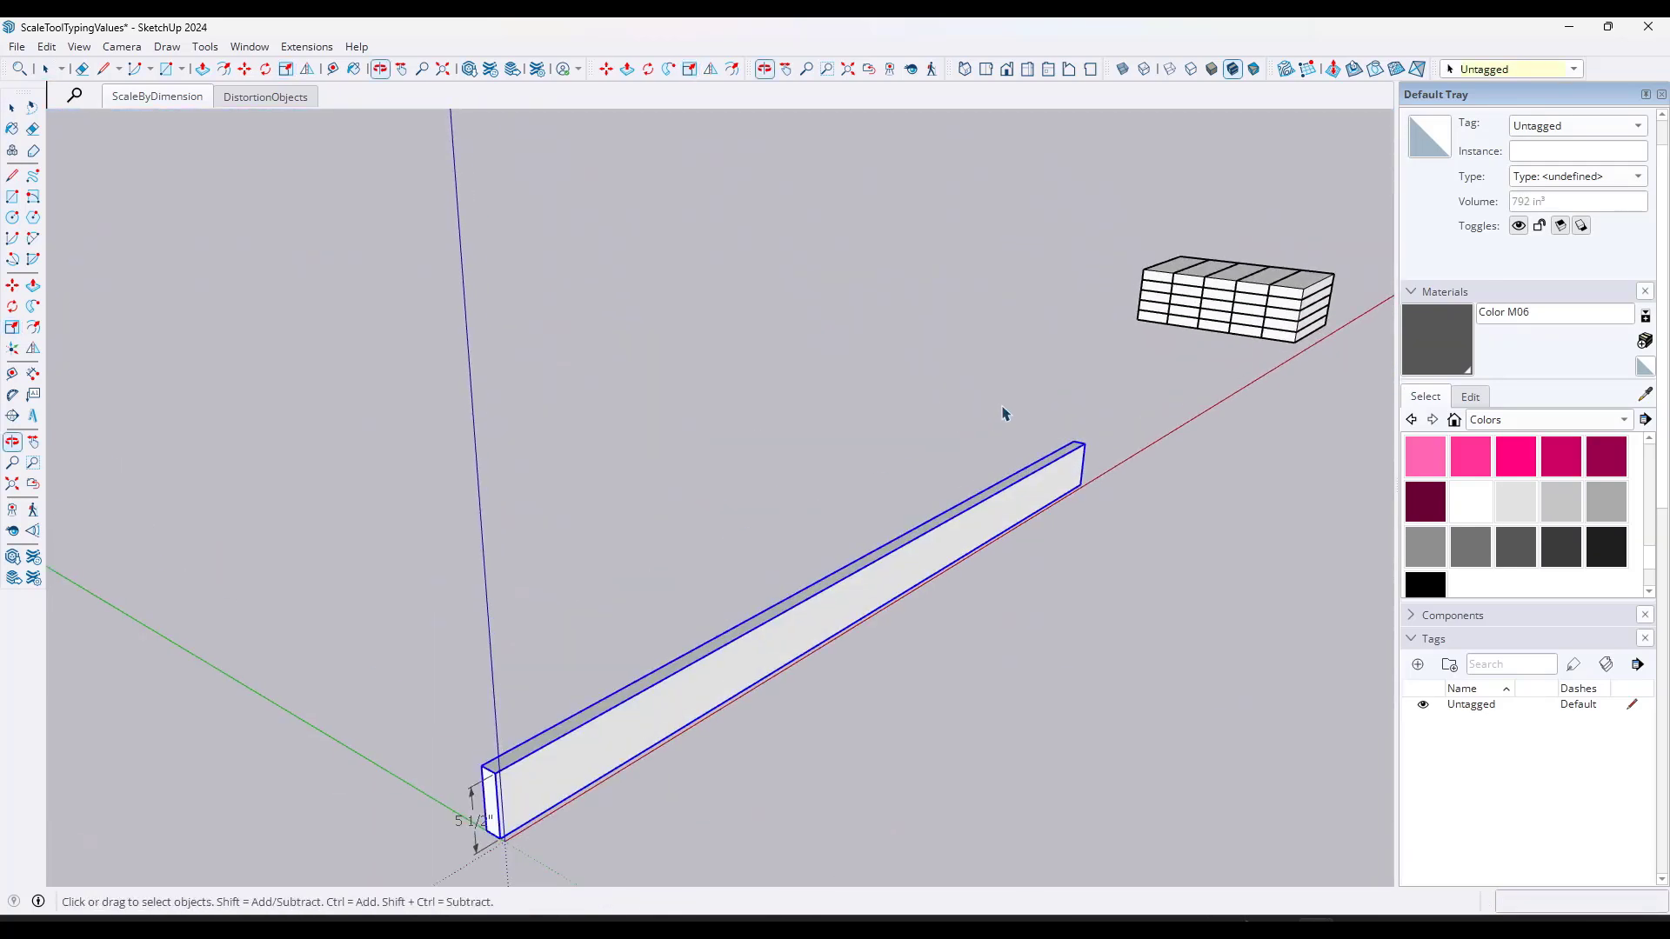
scroll(1070, 310, "down", 4)
scroll(1018, 463, "up", 2)
middle_click_drag(1018, 462, 1025, 366)
scroll(1012, 335, "up", 3)
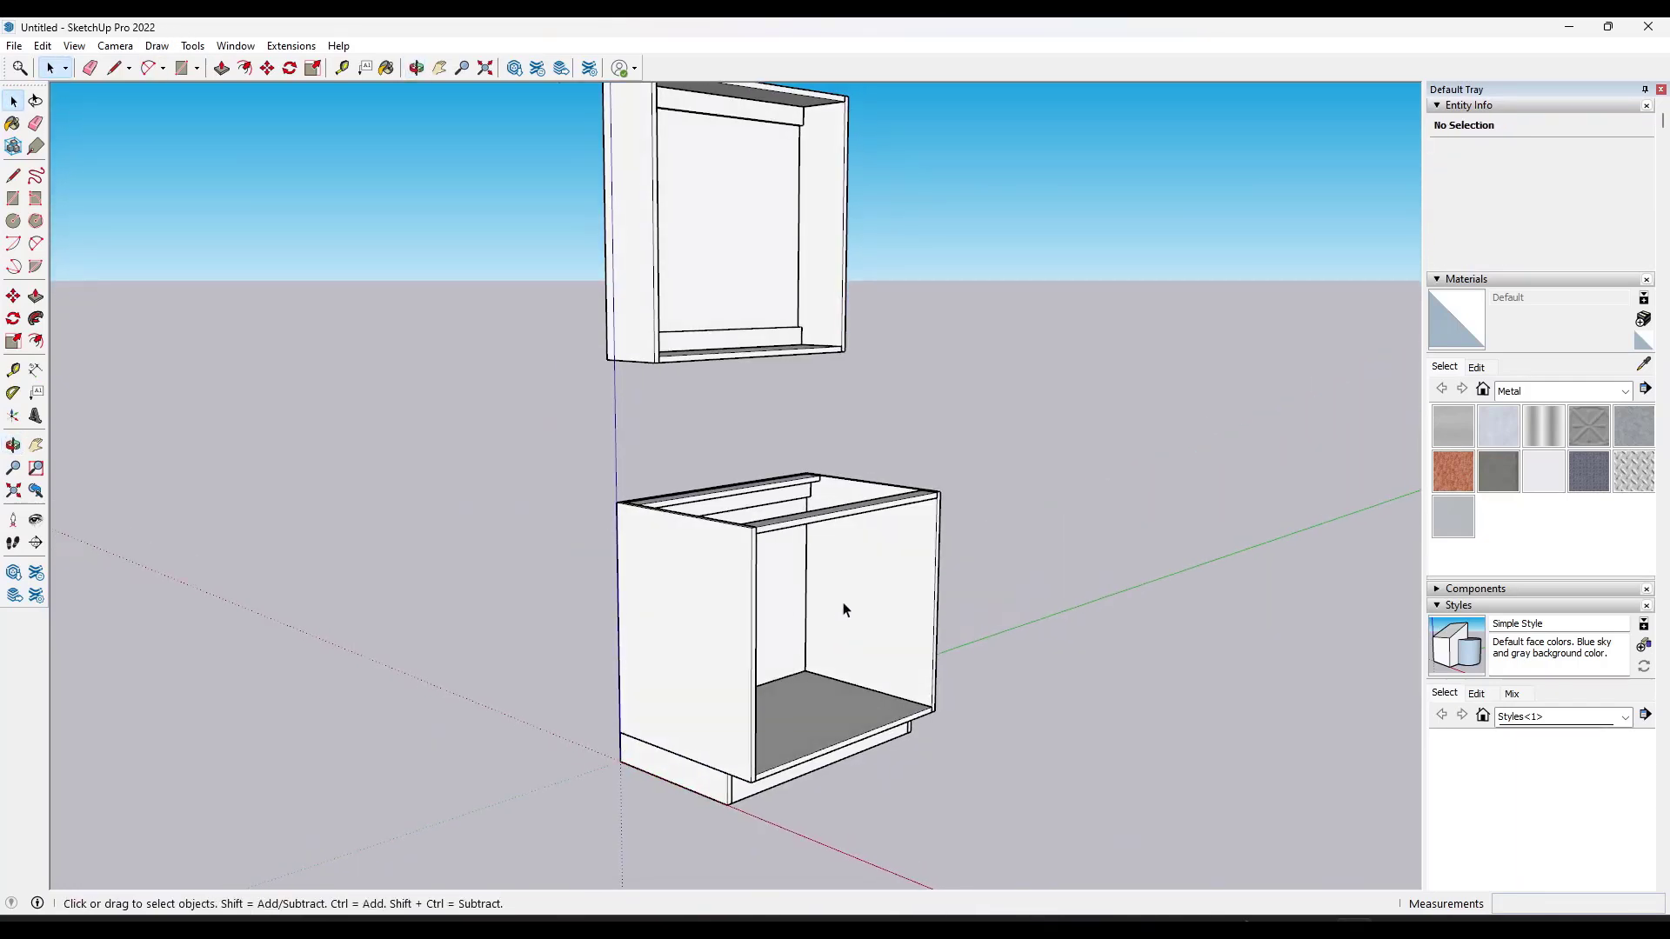
Step: Scale the lower base cabinet's width to 3' from its right-face grip
scroll(839, 612, "down", 7)
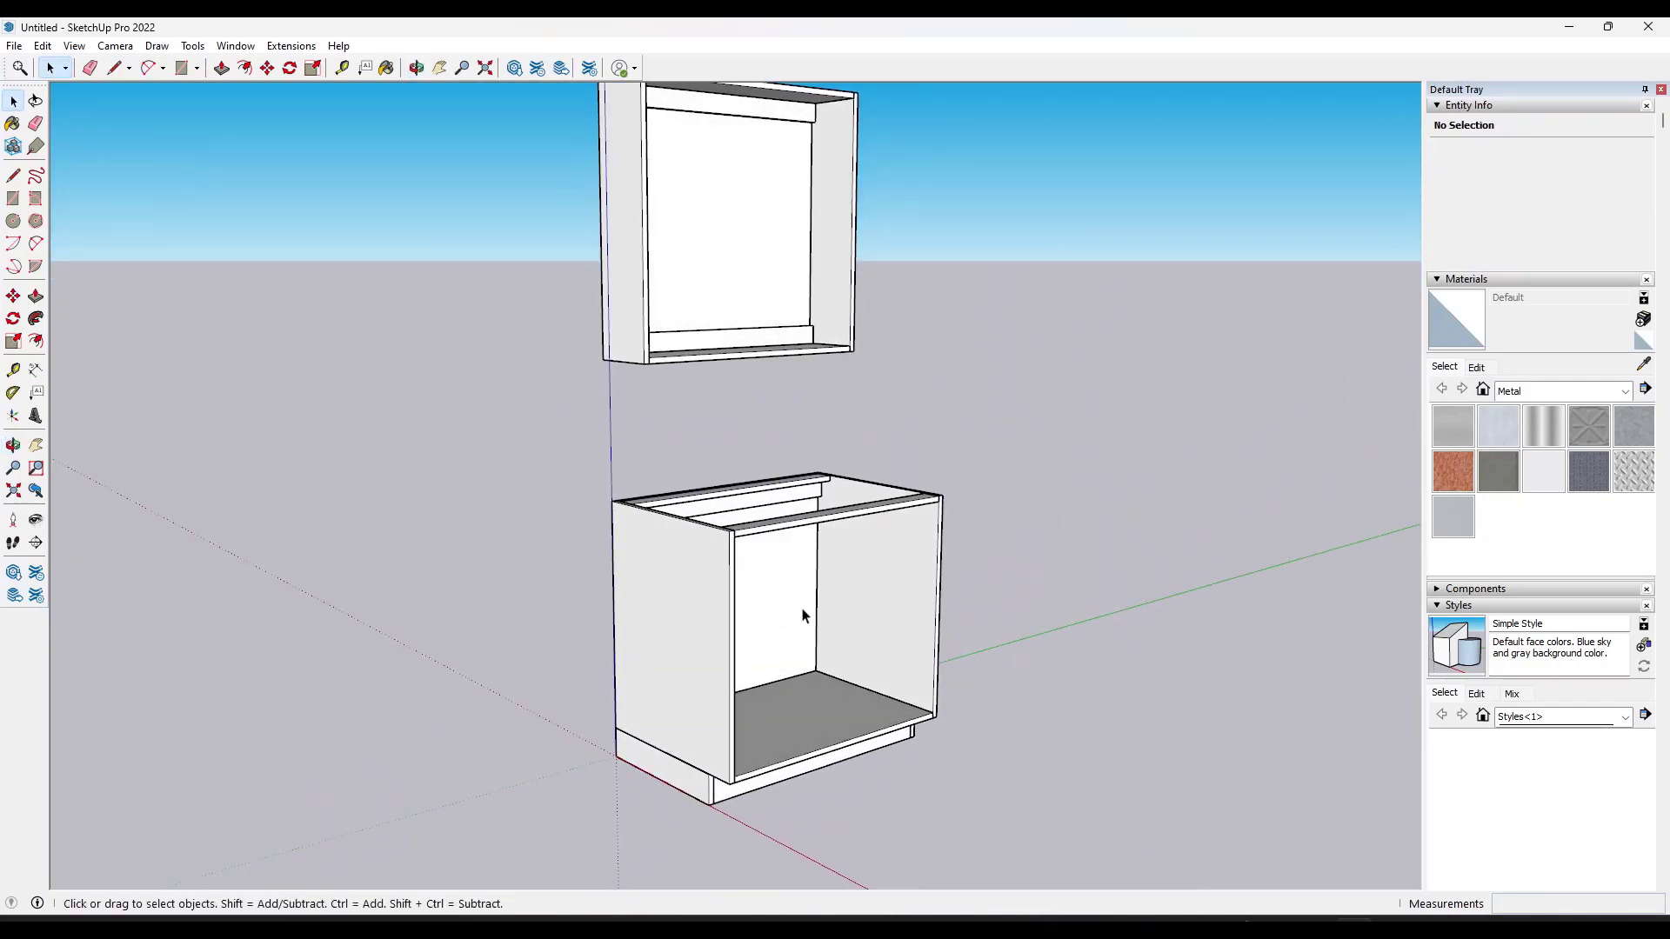
left_click(771, 588)
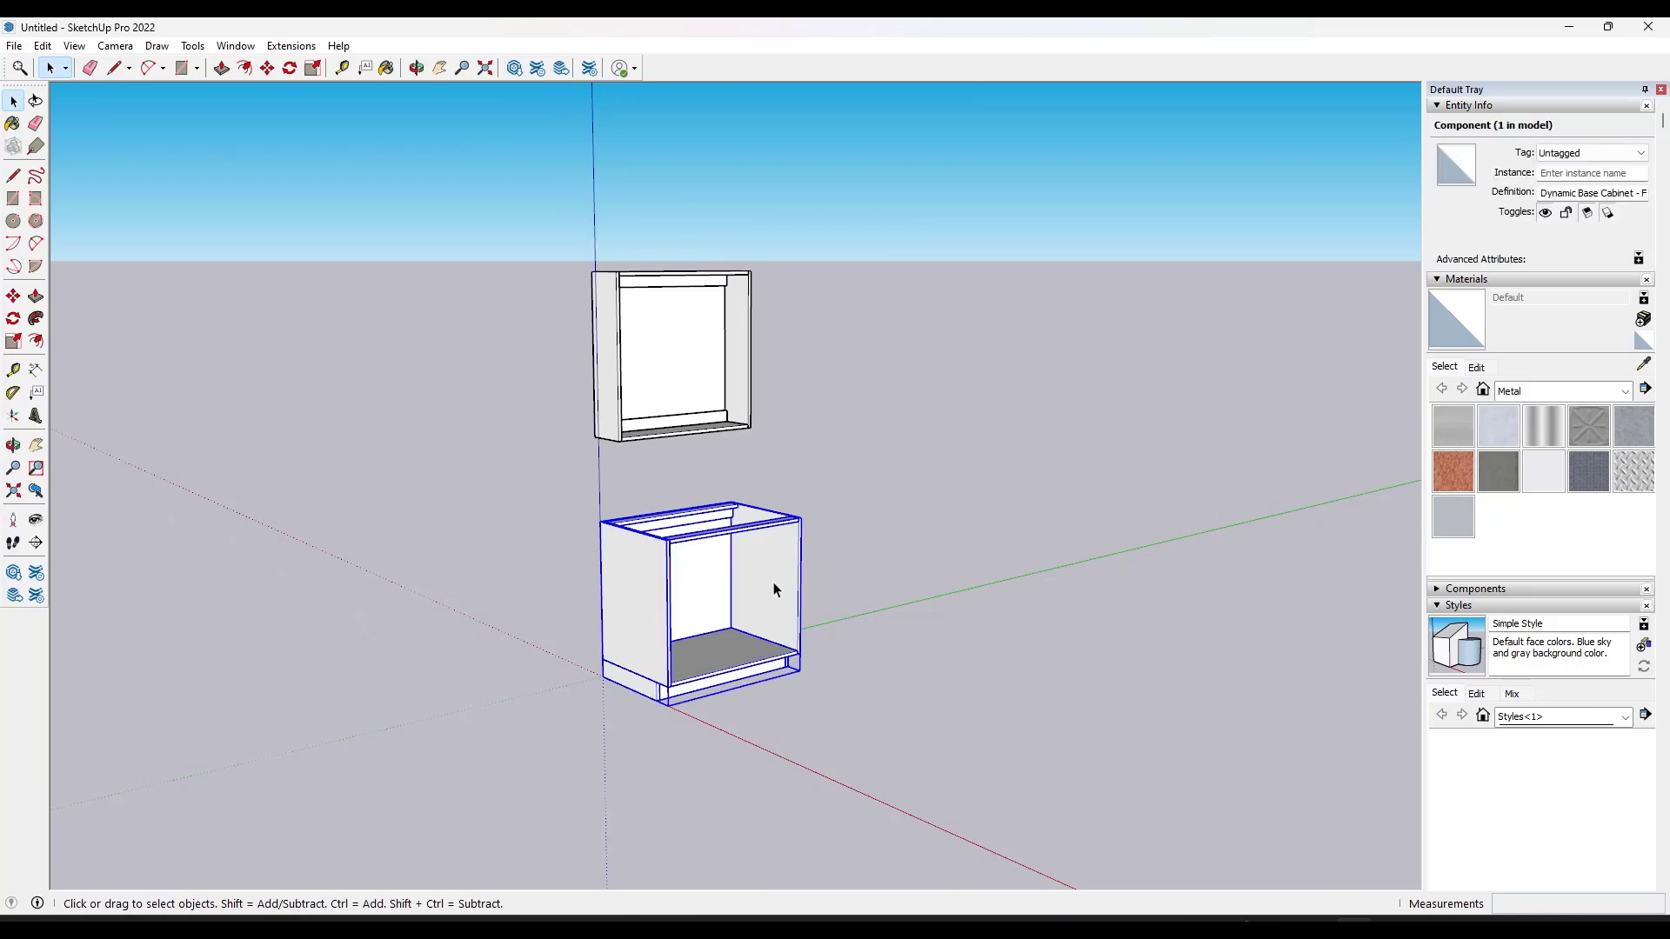
scroll(774, 589, "up", 5)
key("s")
left_click(763, 579)
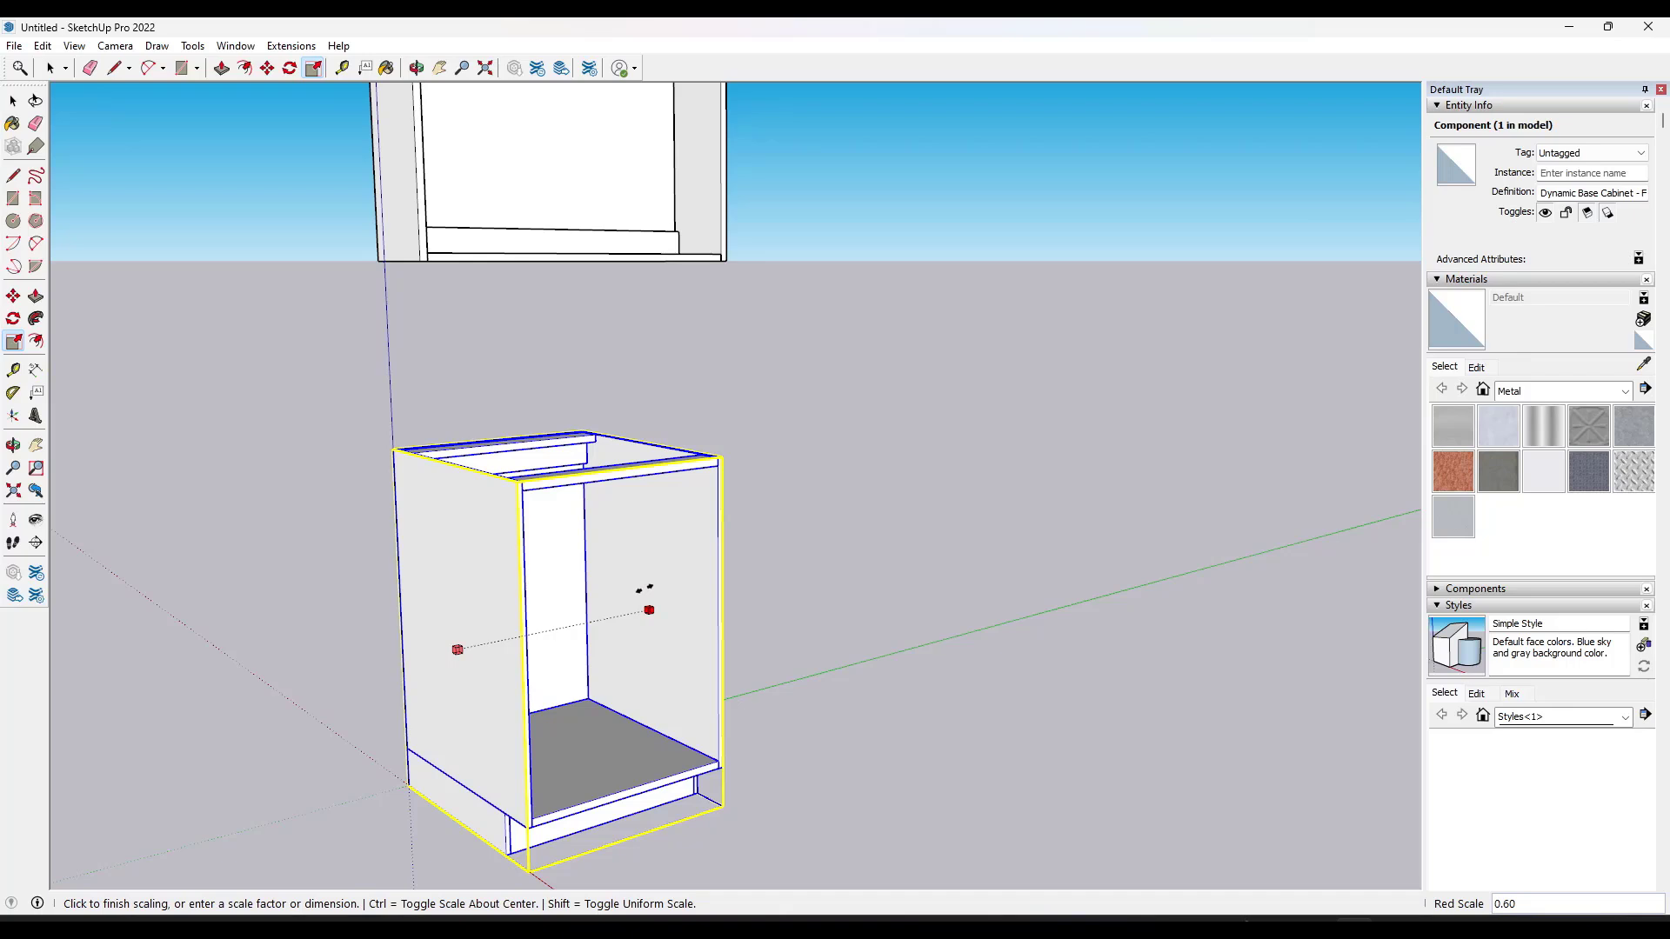
key("Return")
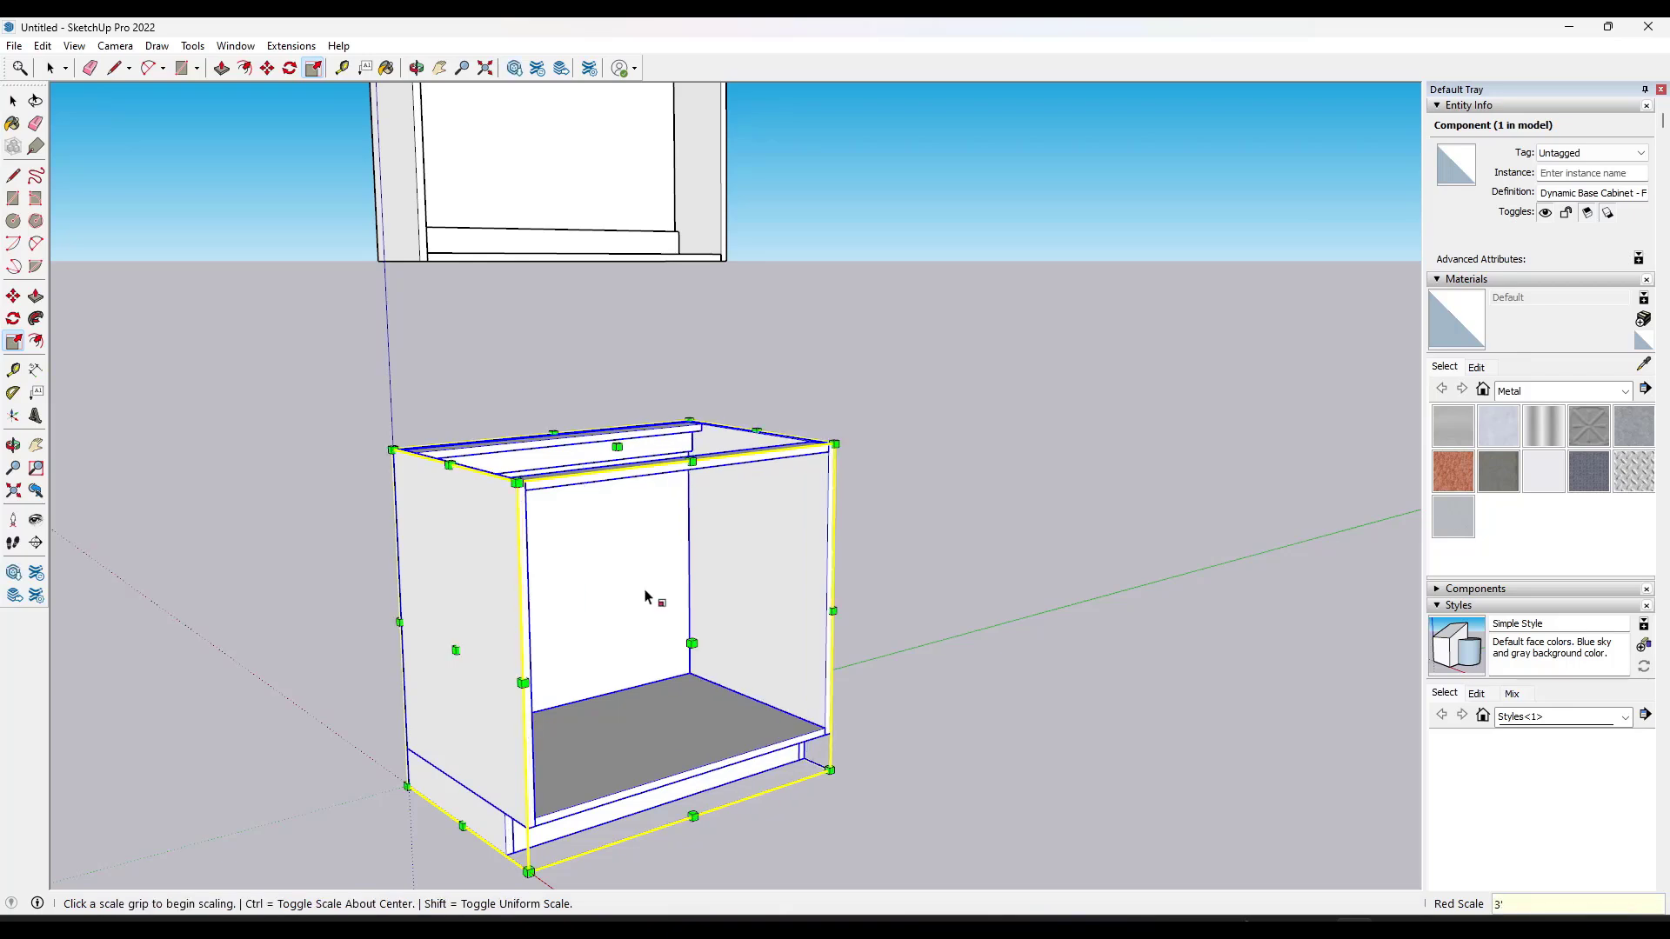
scroll(686, 465, "down", 3)
scroll(568, 591, "up", 3)
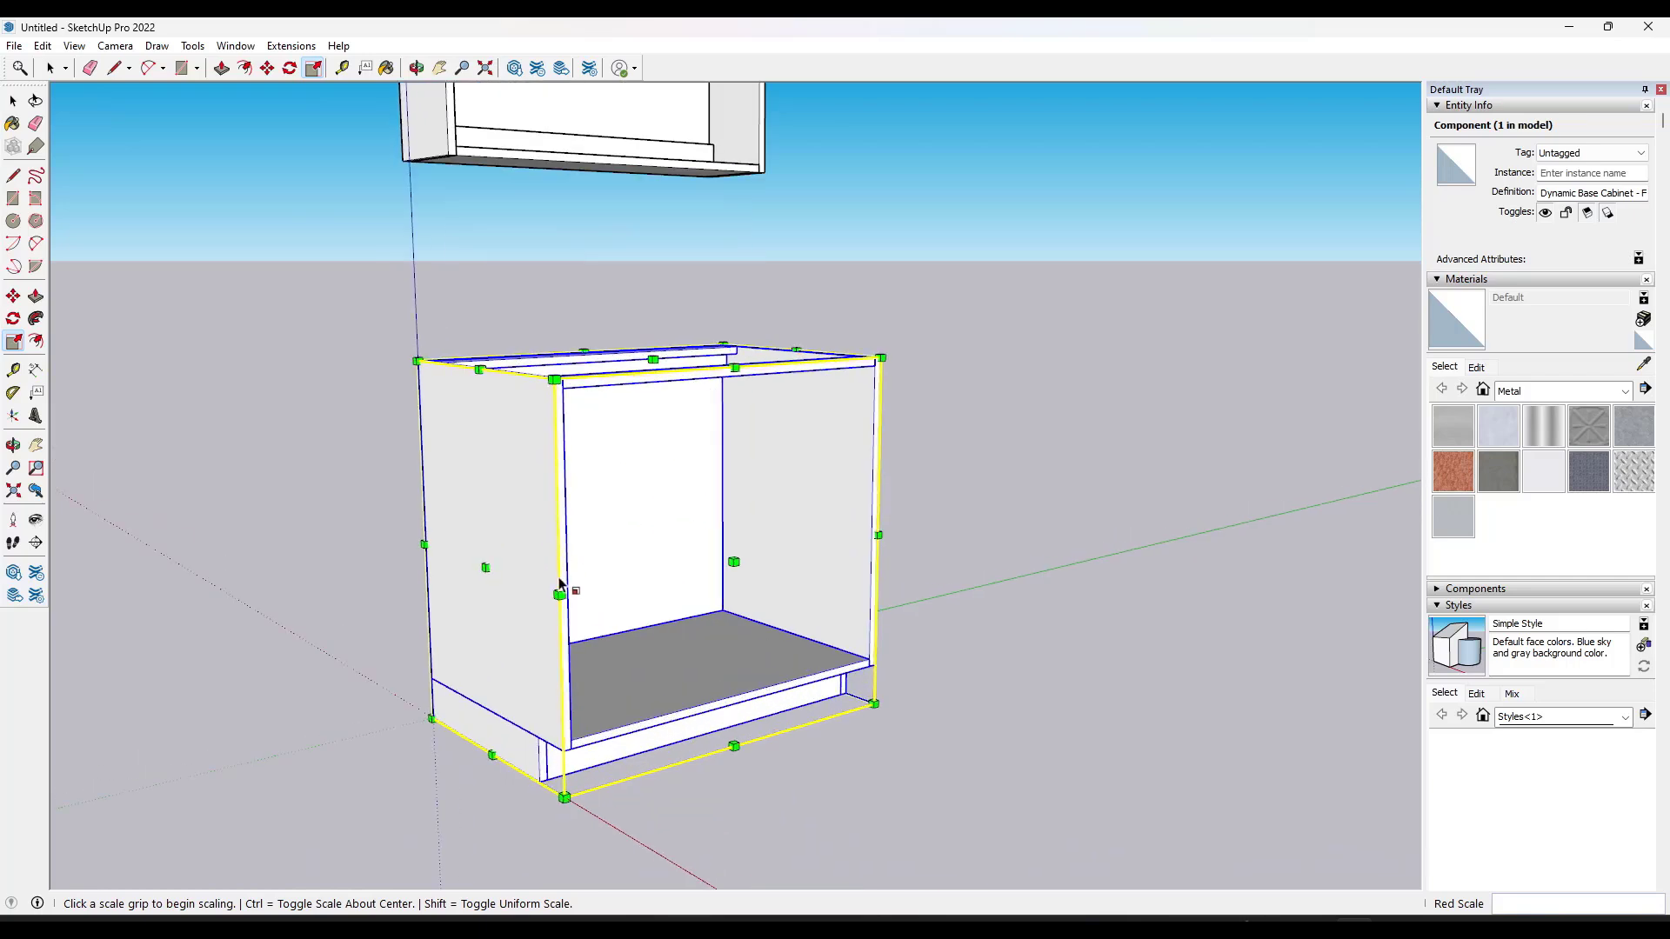
Step: Compare Shift-toggled uniform scaling on the base cabinet, then cancel and deselect it
left_click(796, 518)
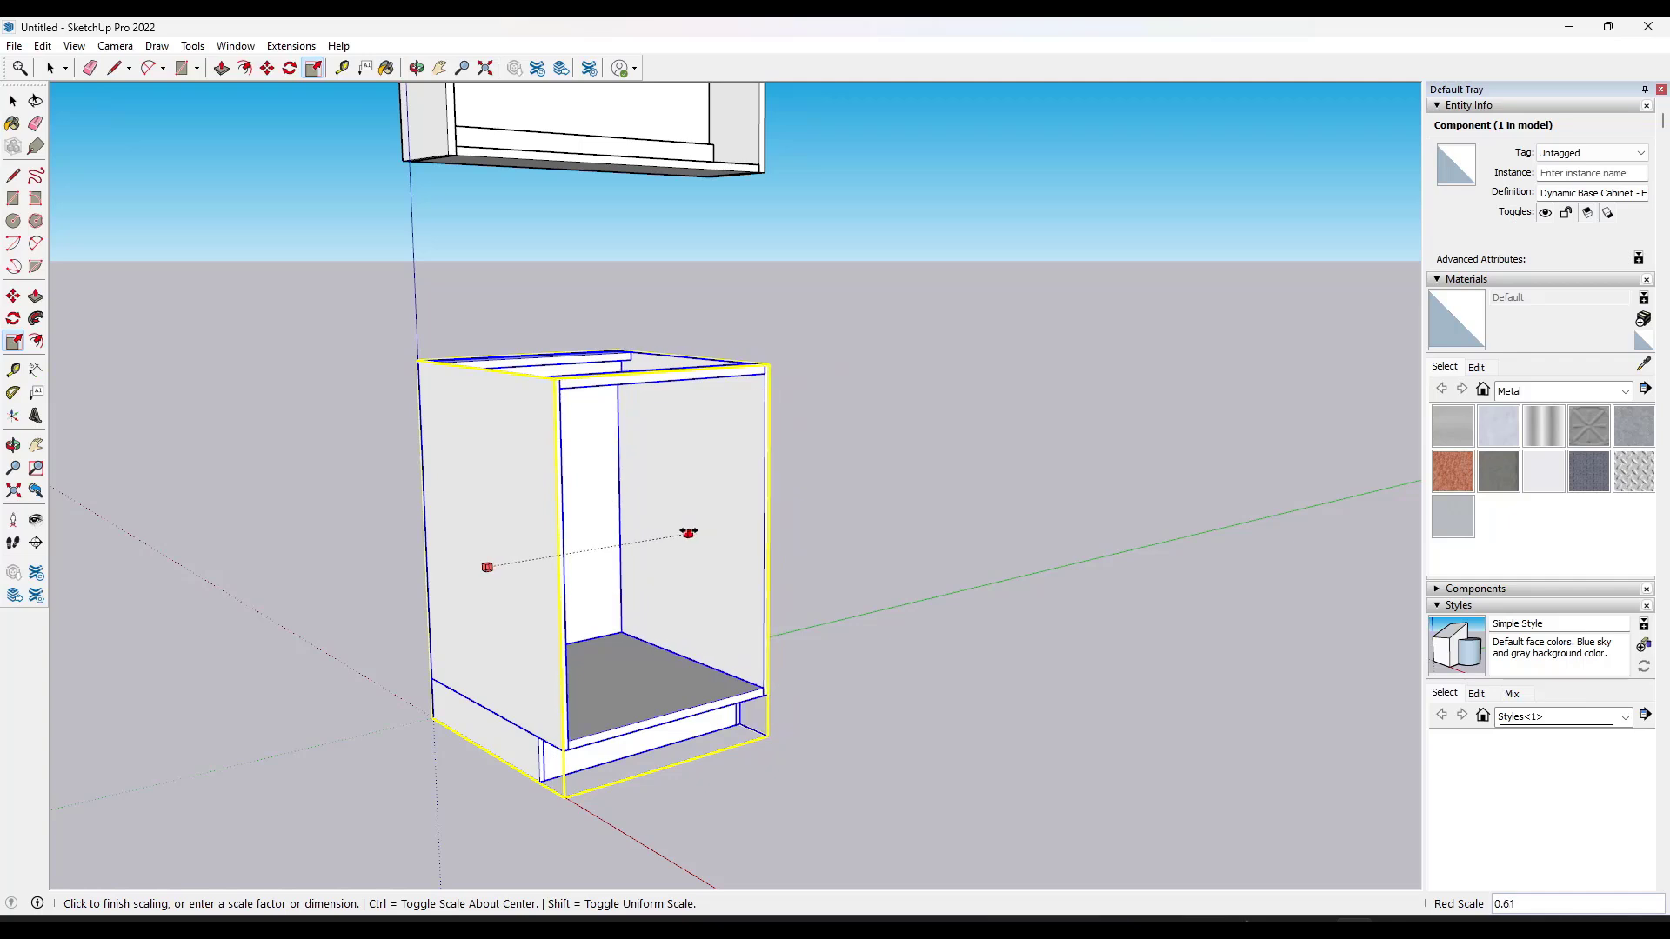
key("shift")
key("shift")
key("shift")
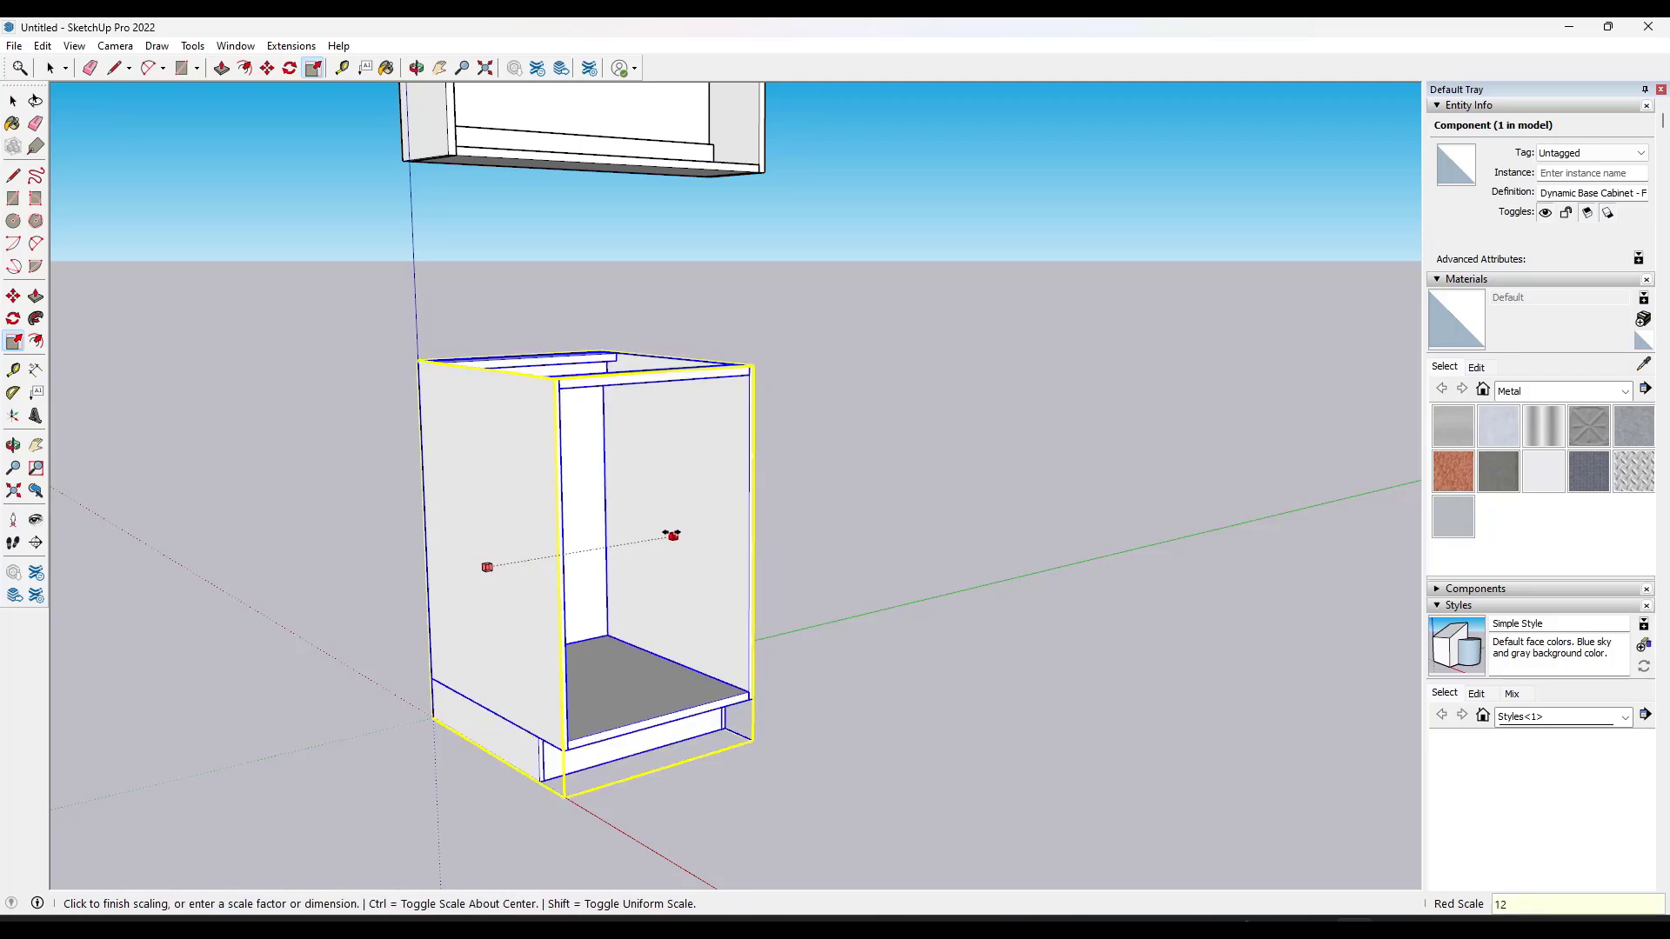
key("shift")
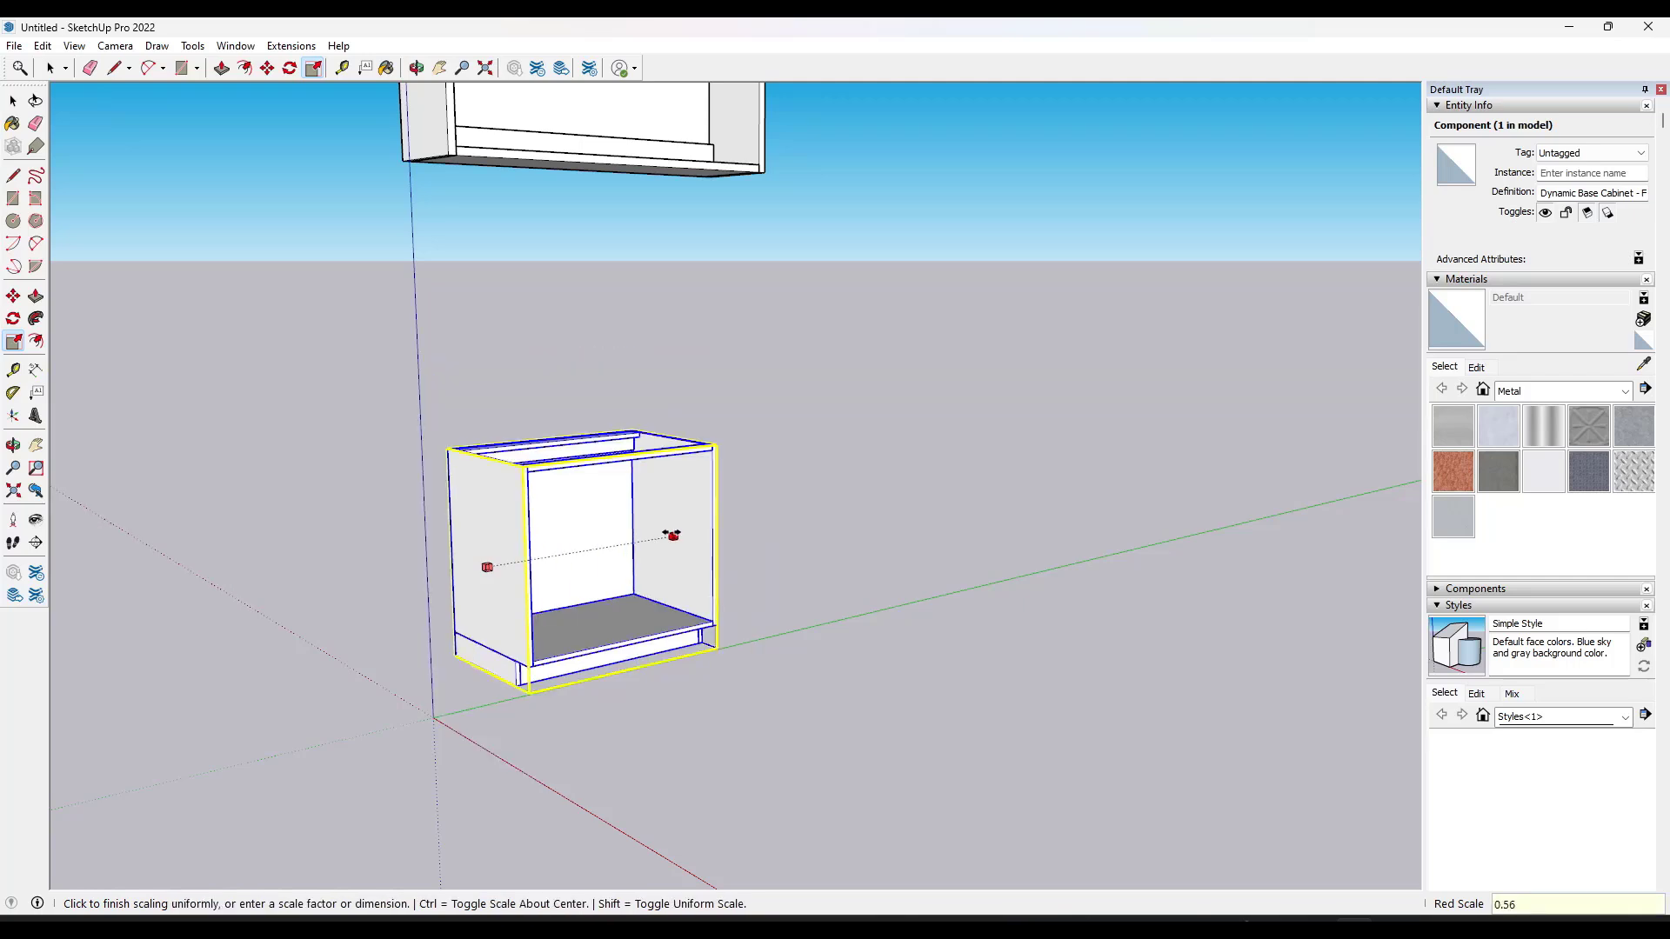
key("shift")
key("shift")
key("shift")
key("shift")
key("shift")
key("shift")
key("shift")
key("shift")
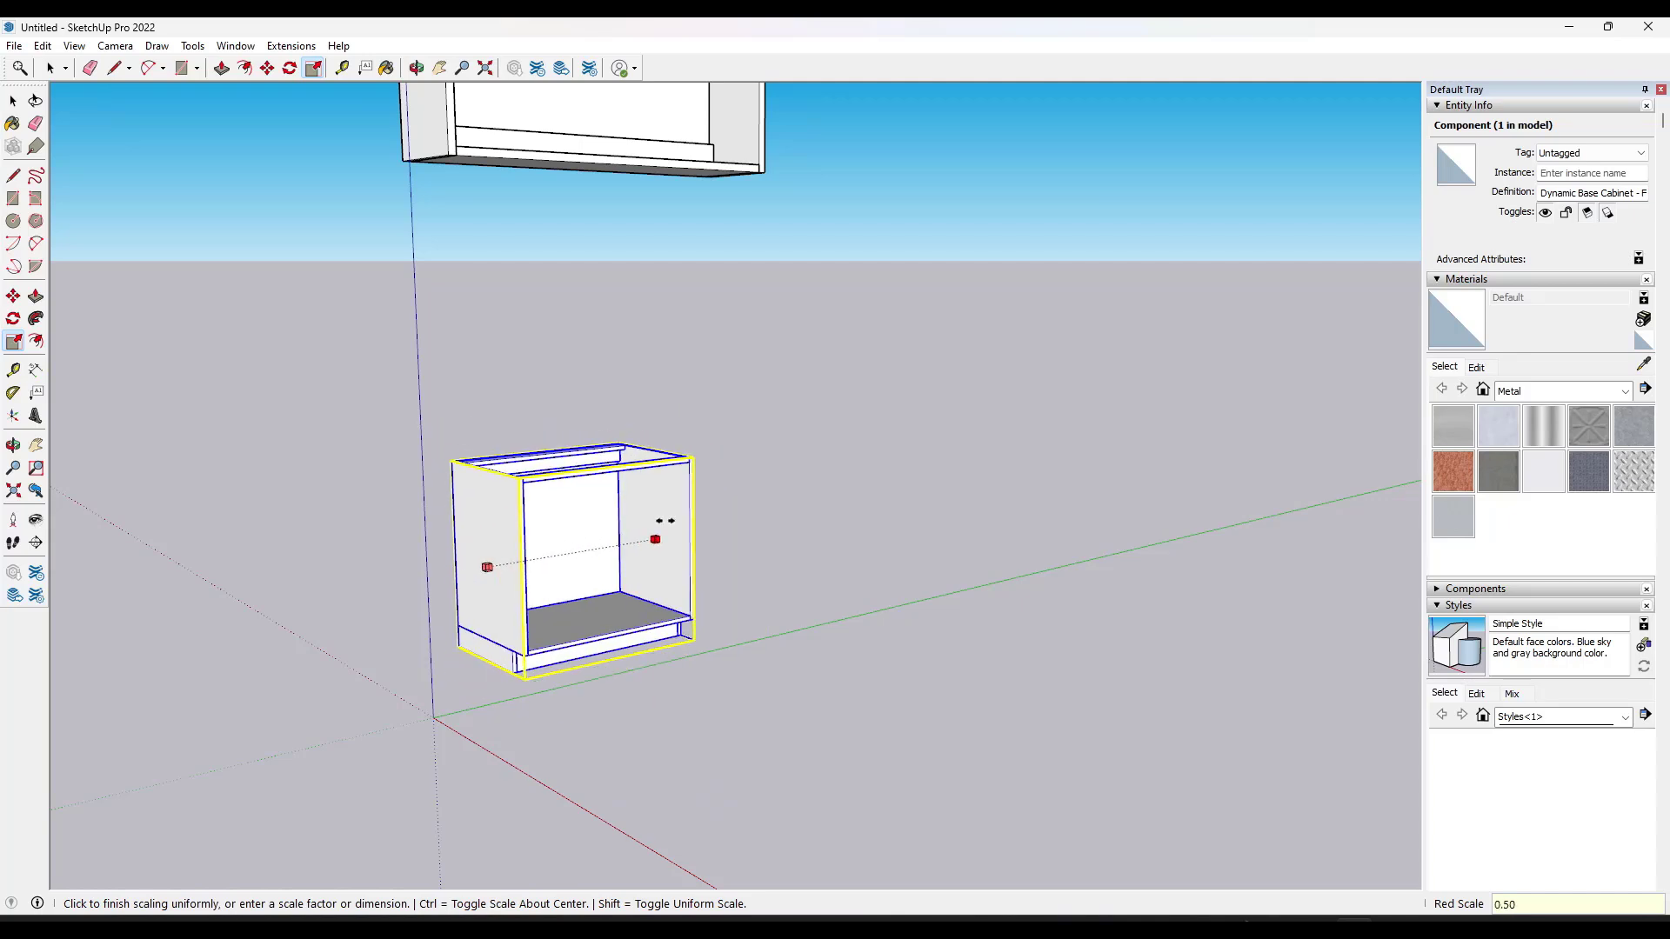
key("Escape")
scroll(673, 487, "down", 3)
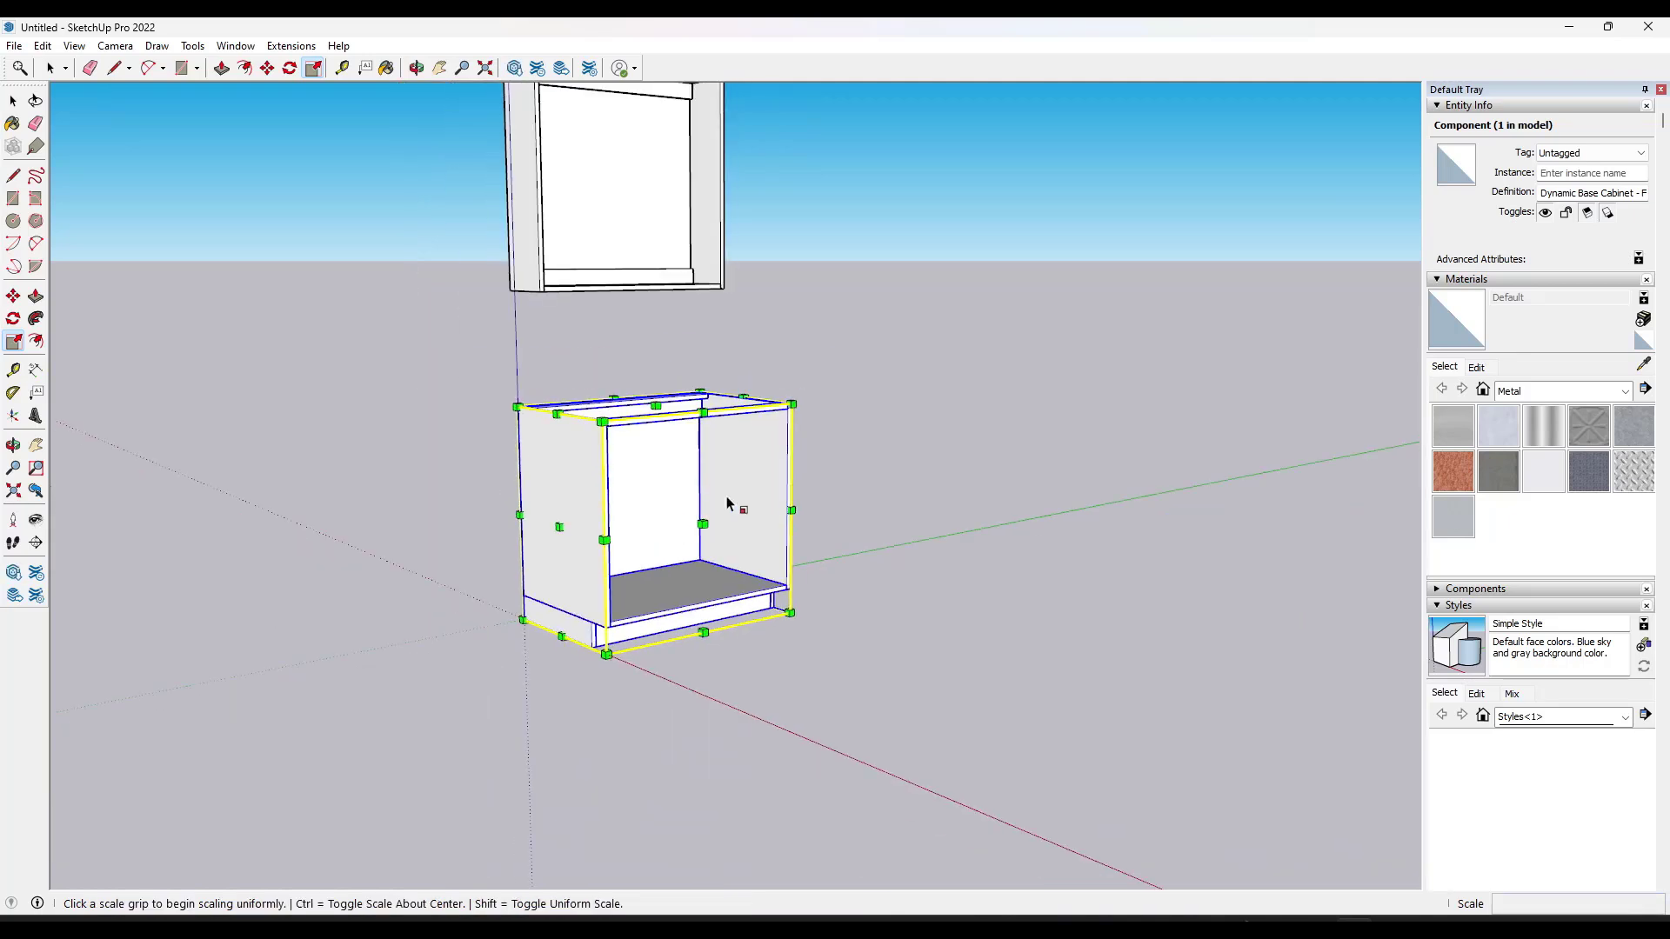
mouse_move(734, 507)
middle_mouse_down()
mouse_move(695, 507)
mouse_move(758, 514)
mouse_move(746, 488)
middle_mouse_up()
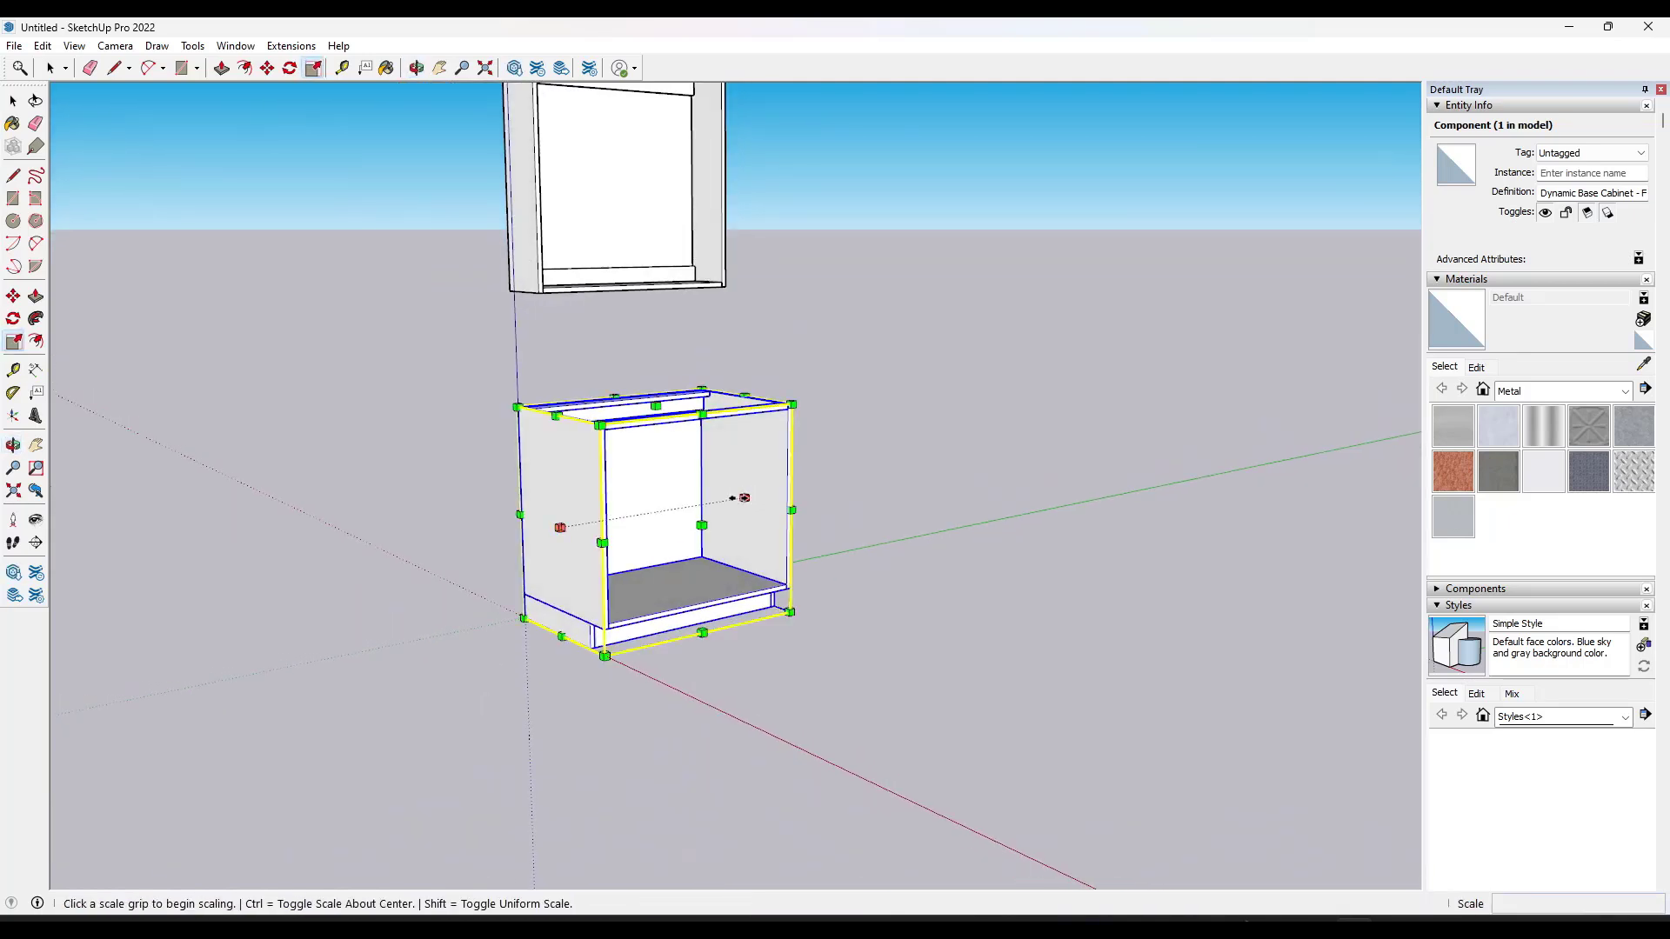
key("space")
left_click(866, 480)
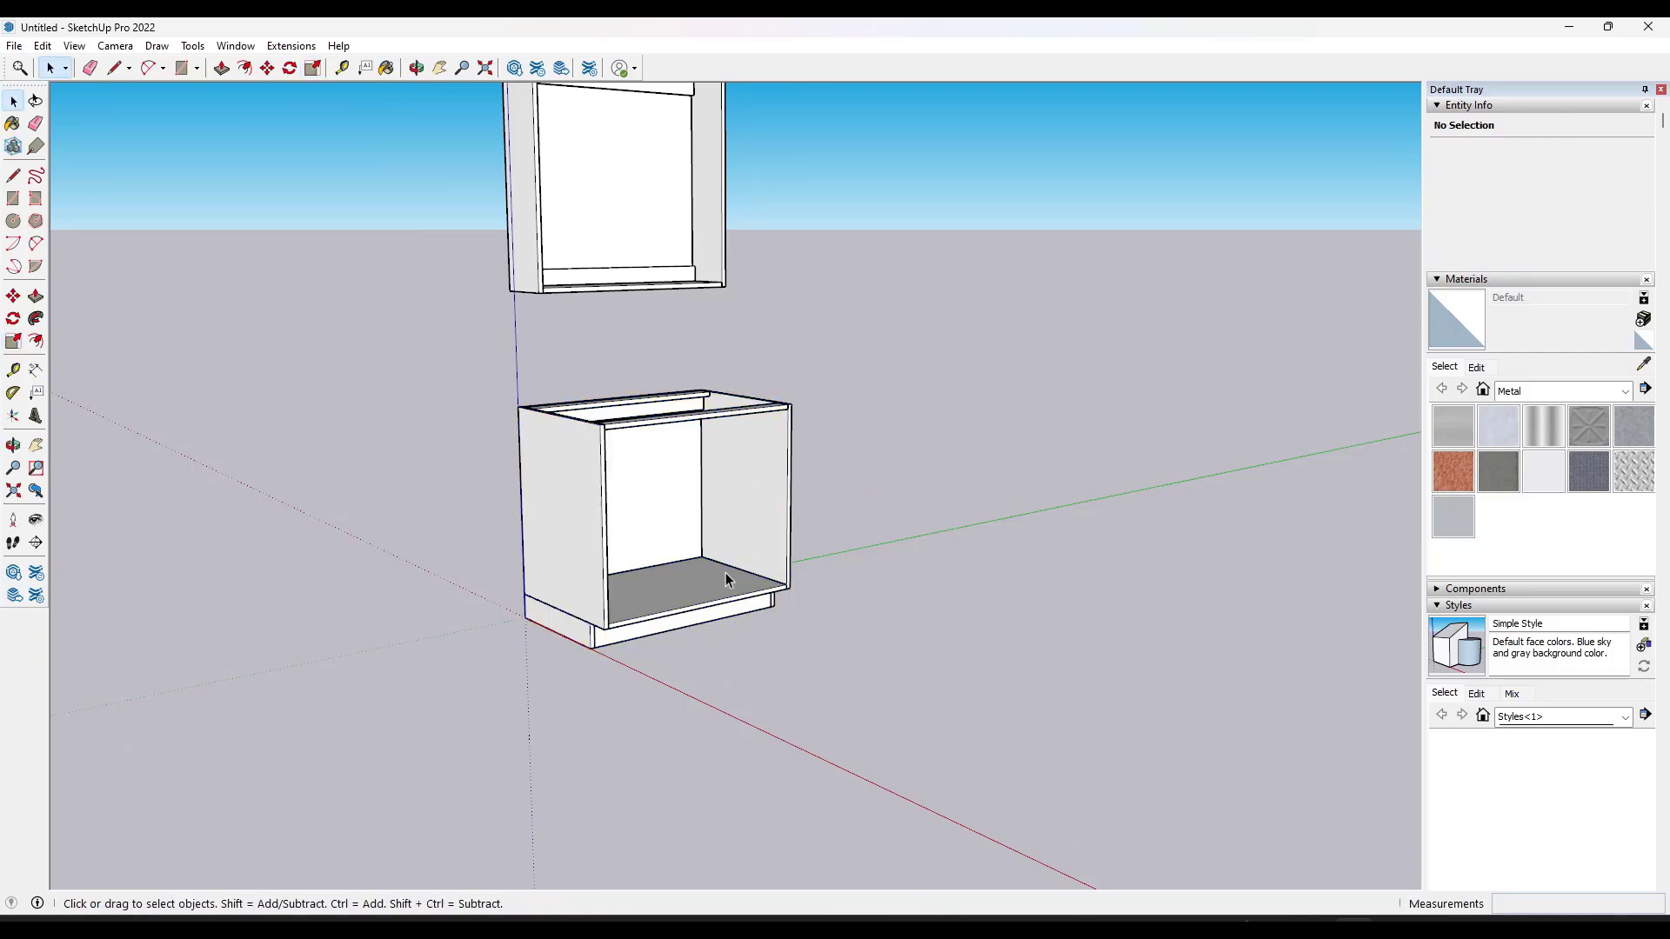
scroll(724, 574, "down", 1)
scroll(777, 226, "up", 1)
scroll(645, 259, "down", 2)
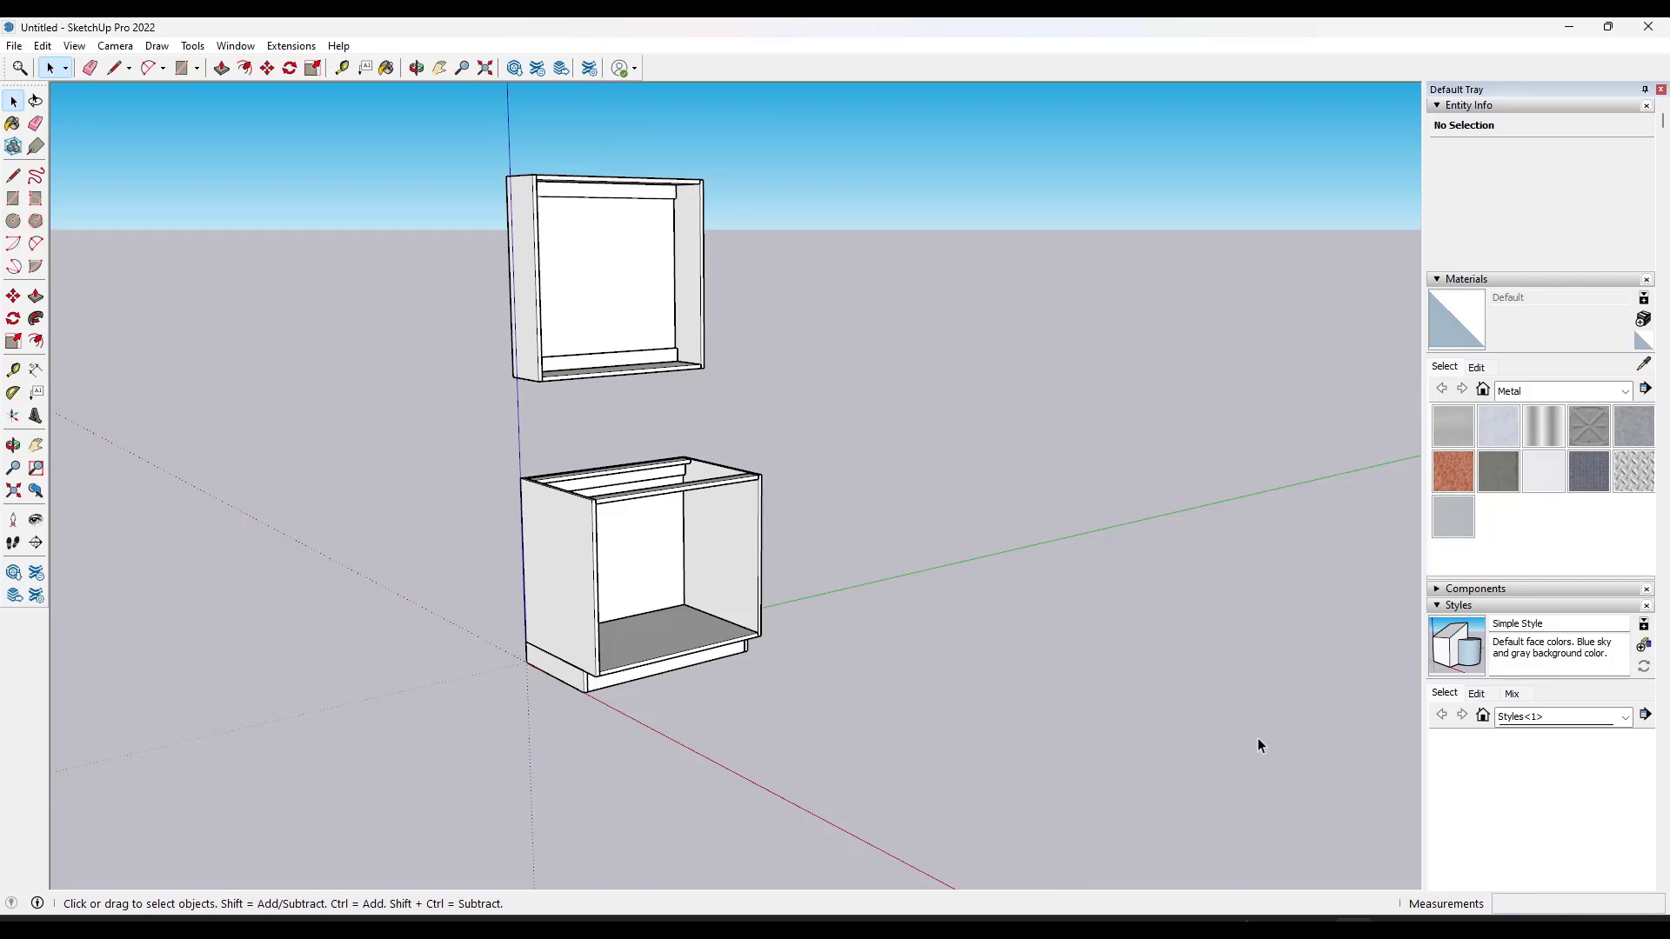
Step: Switch to the ScaleToolTypingValues model and orbit around the box stack
mouse_move(1315, 921)
left_click(1406, 830)
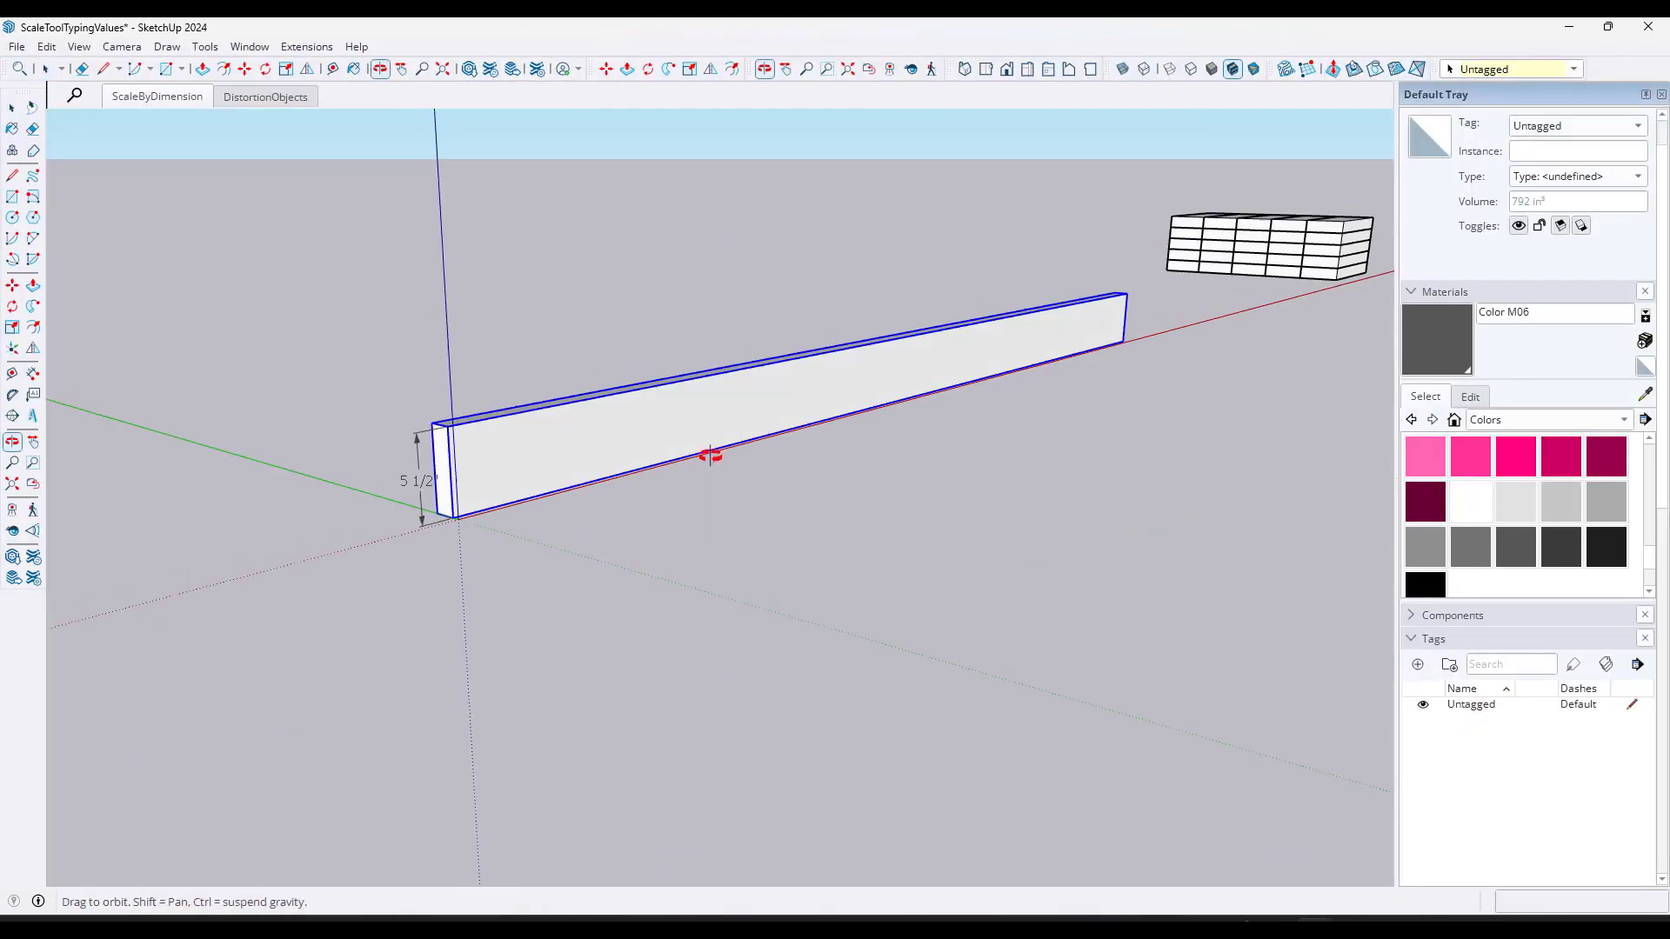
middle_click_drag(712, 462, 692, 497)
scroll(279, 537, "down", 4)
scroll(988, 331, "up", 6)
middle_click_drag(988, 331, 696, 323)
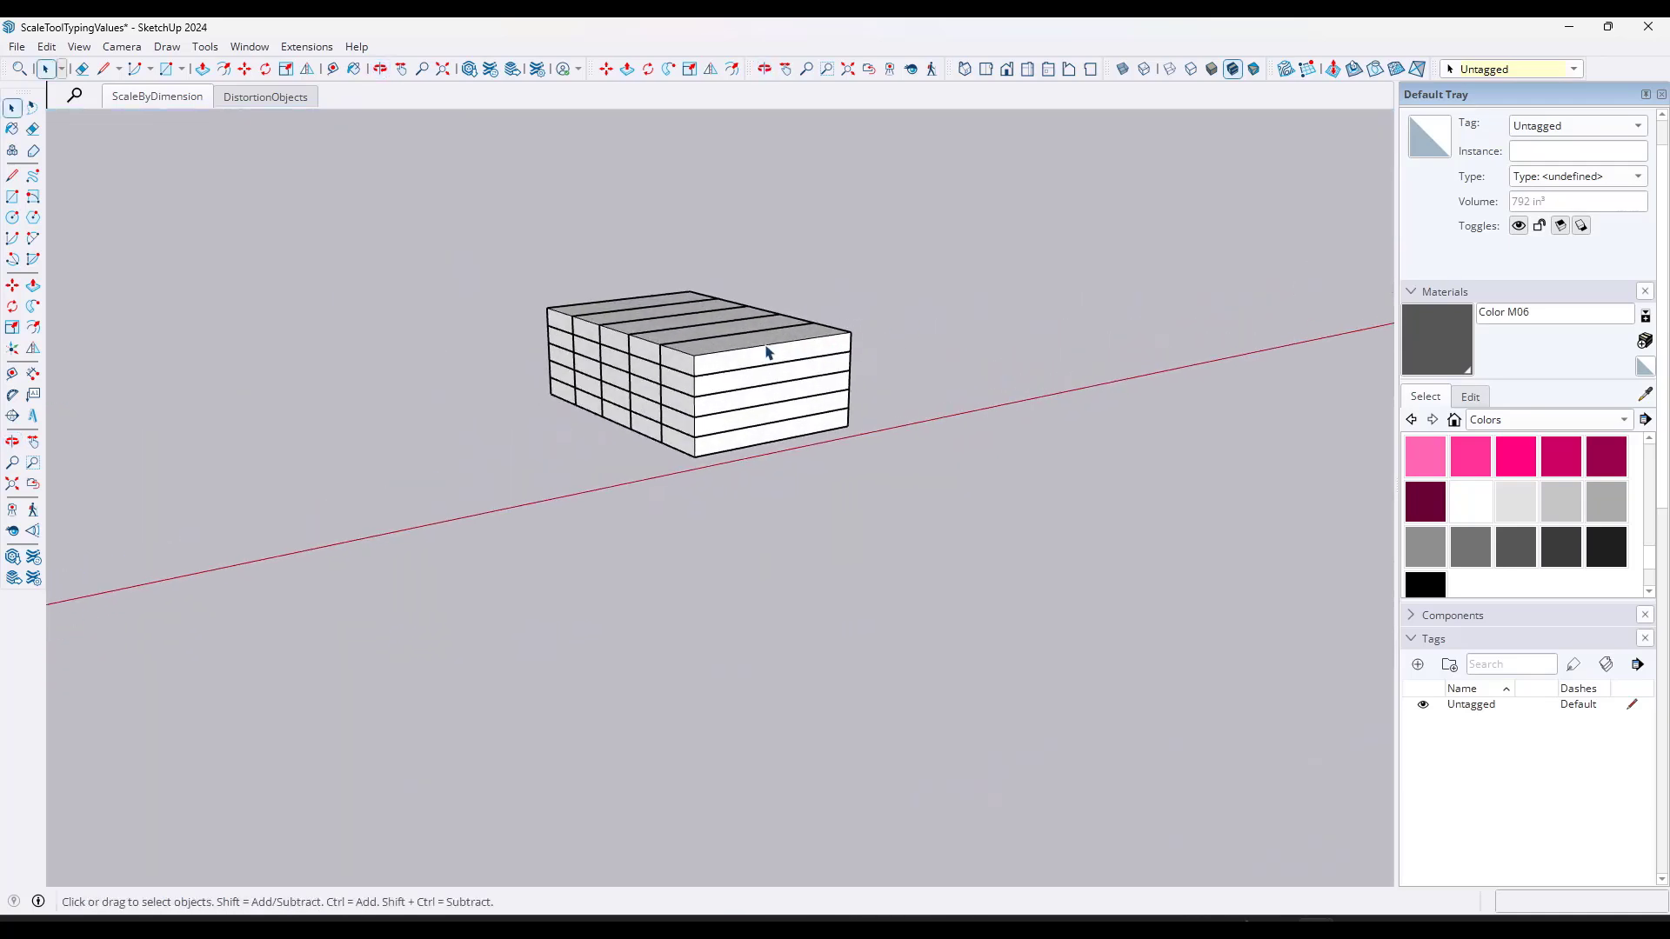
Step: Window-select the stacked boxes and stretch them along the red axis to 8'
left_click_drag(440, 199, 960, 605)
key("s")
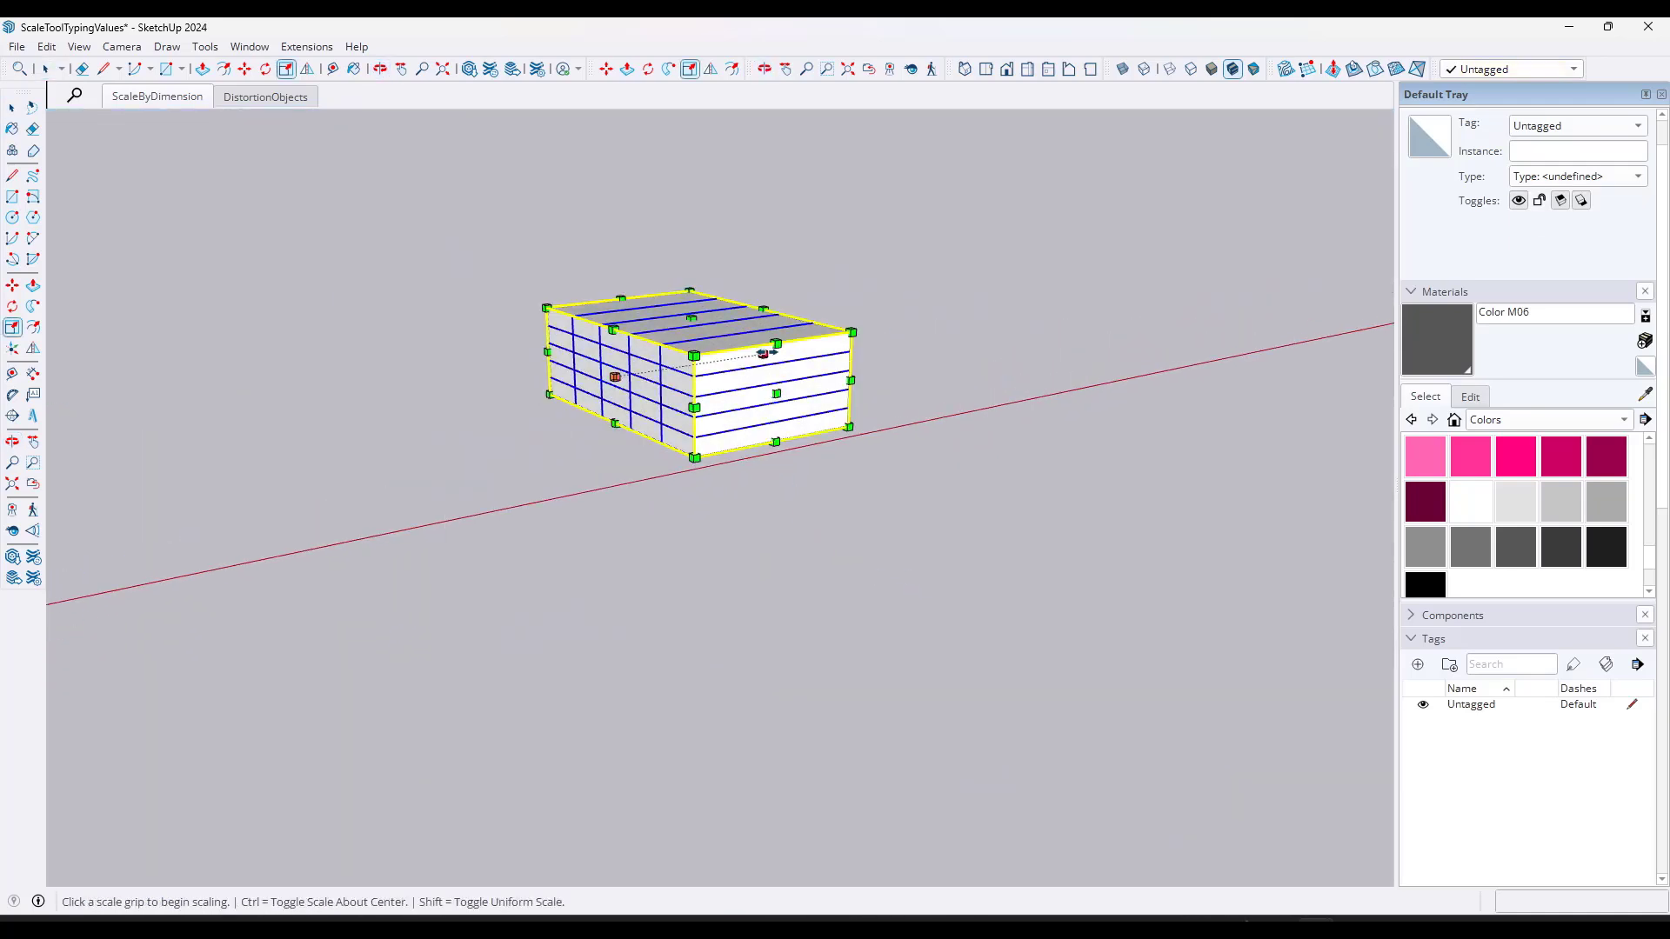
left_click(769, 365)
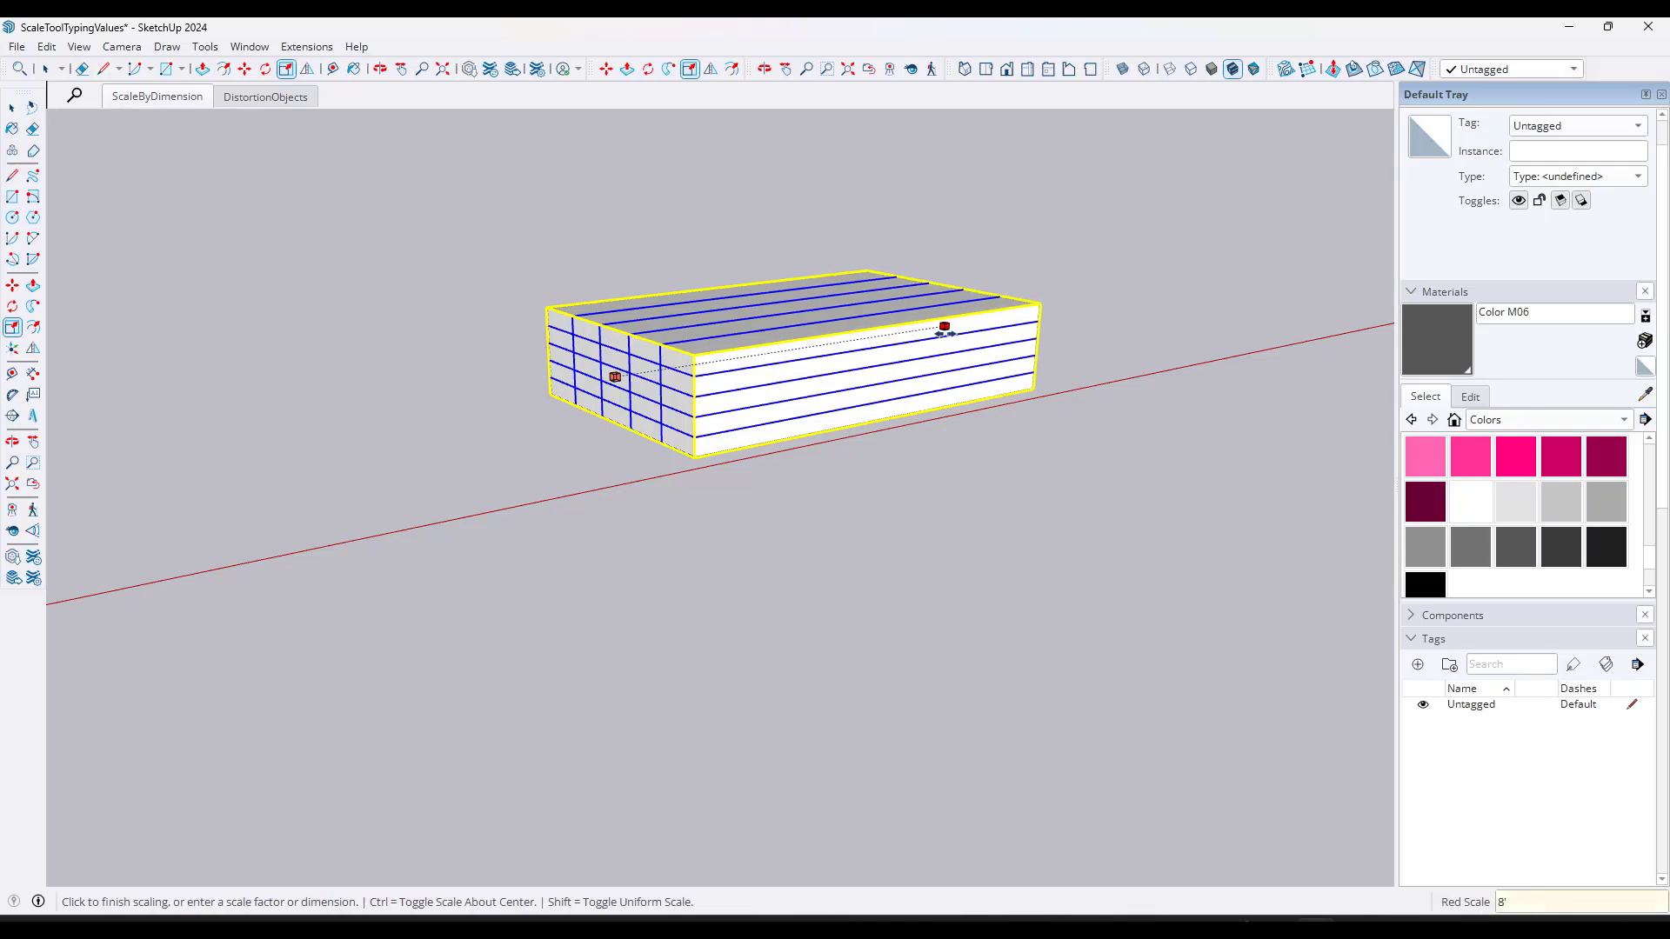
key("Return")
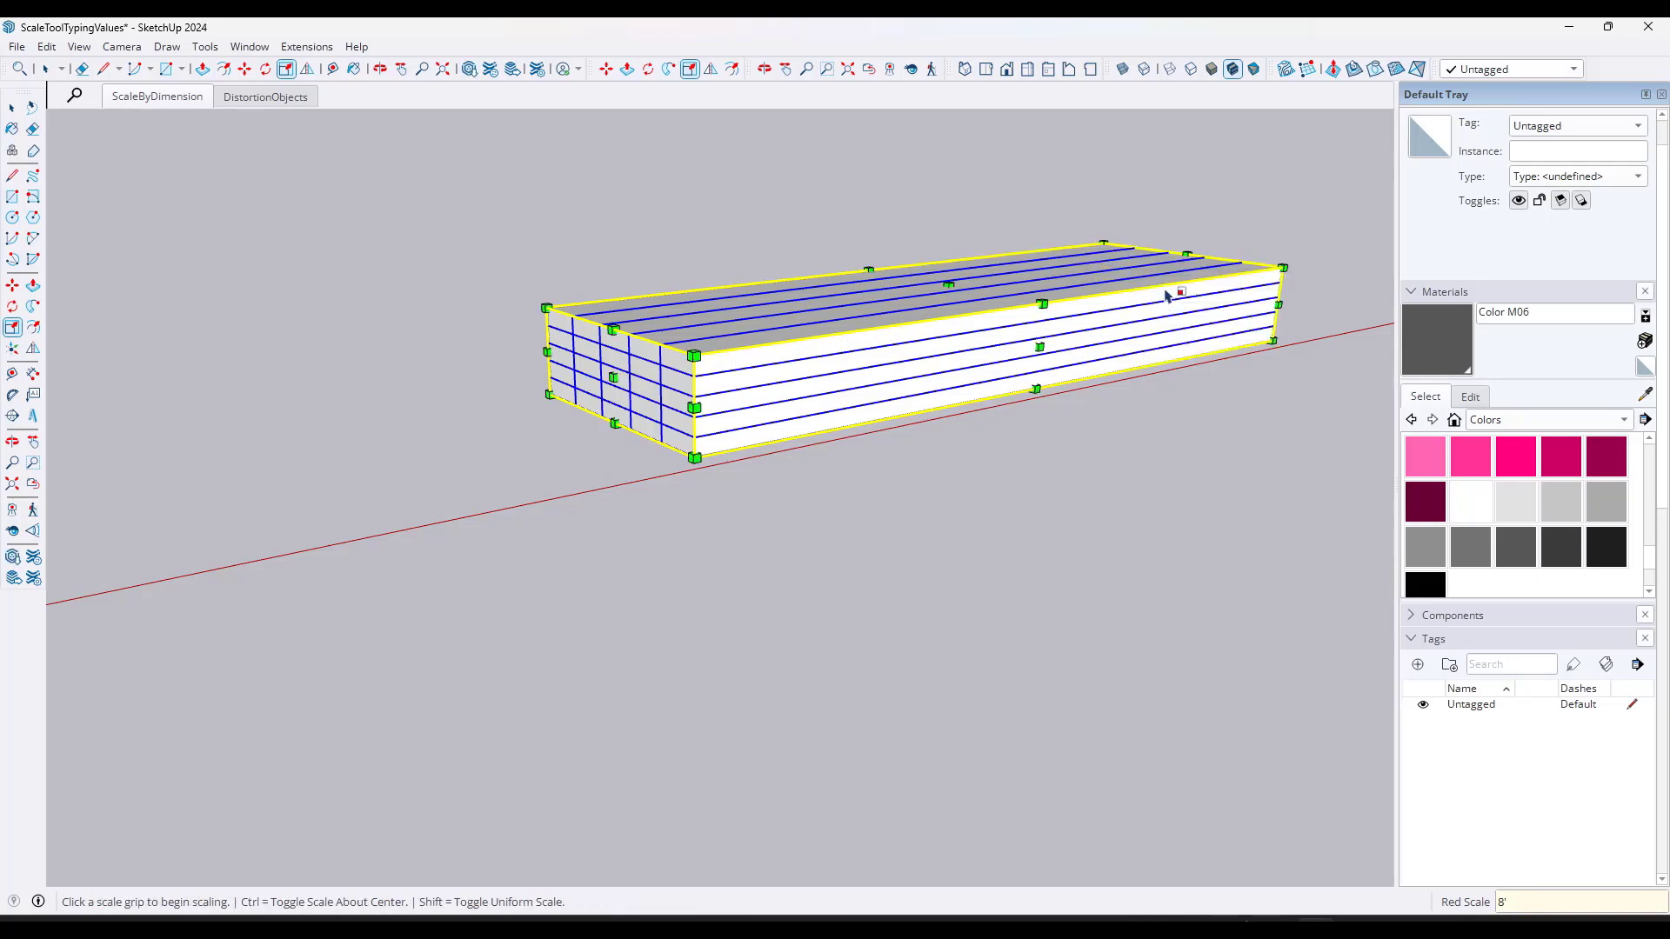
Step: Resize the boxes uniformly from the right end to 48"
left_click(1200, 280)
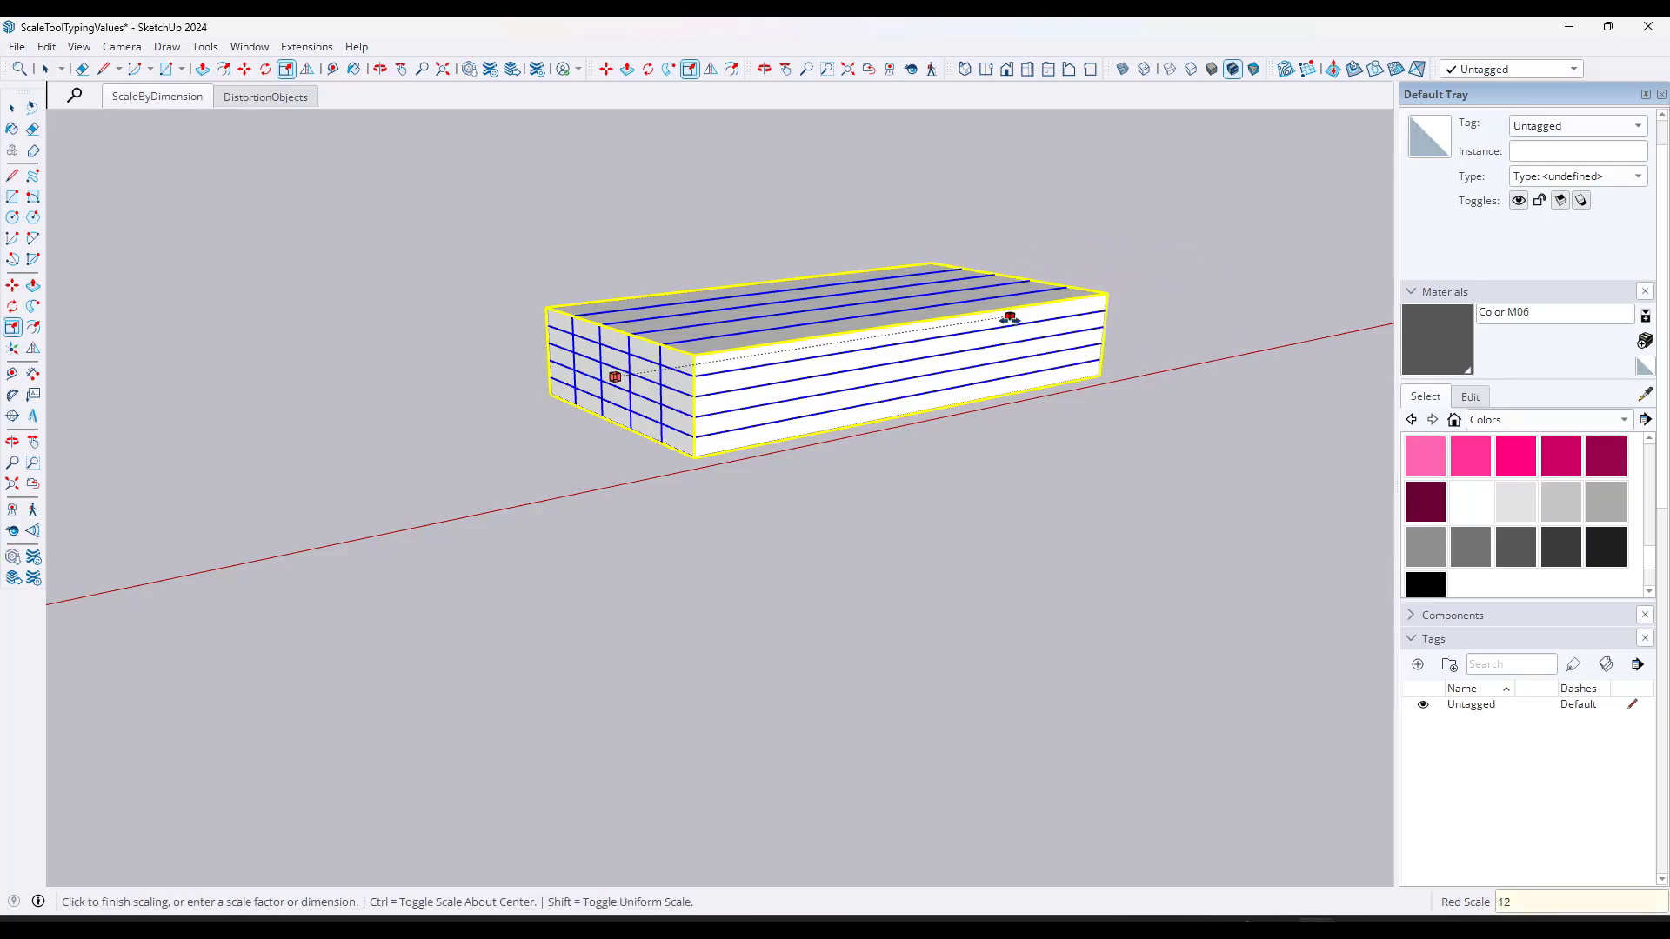
type("0.62")
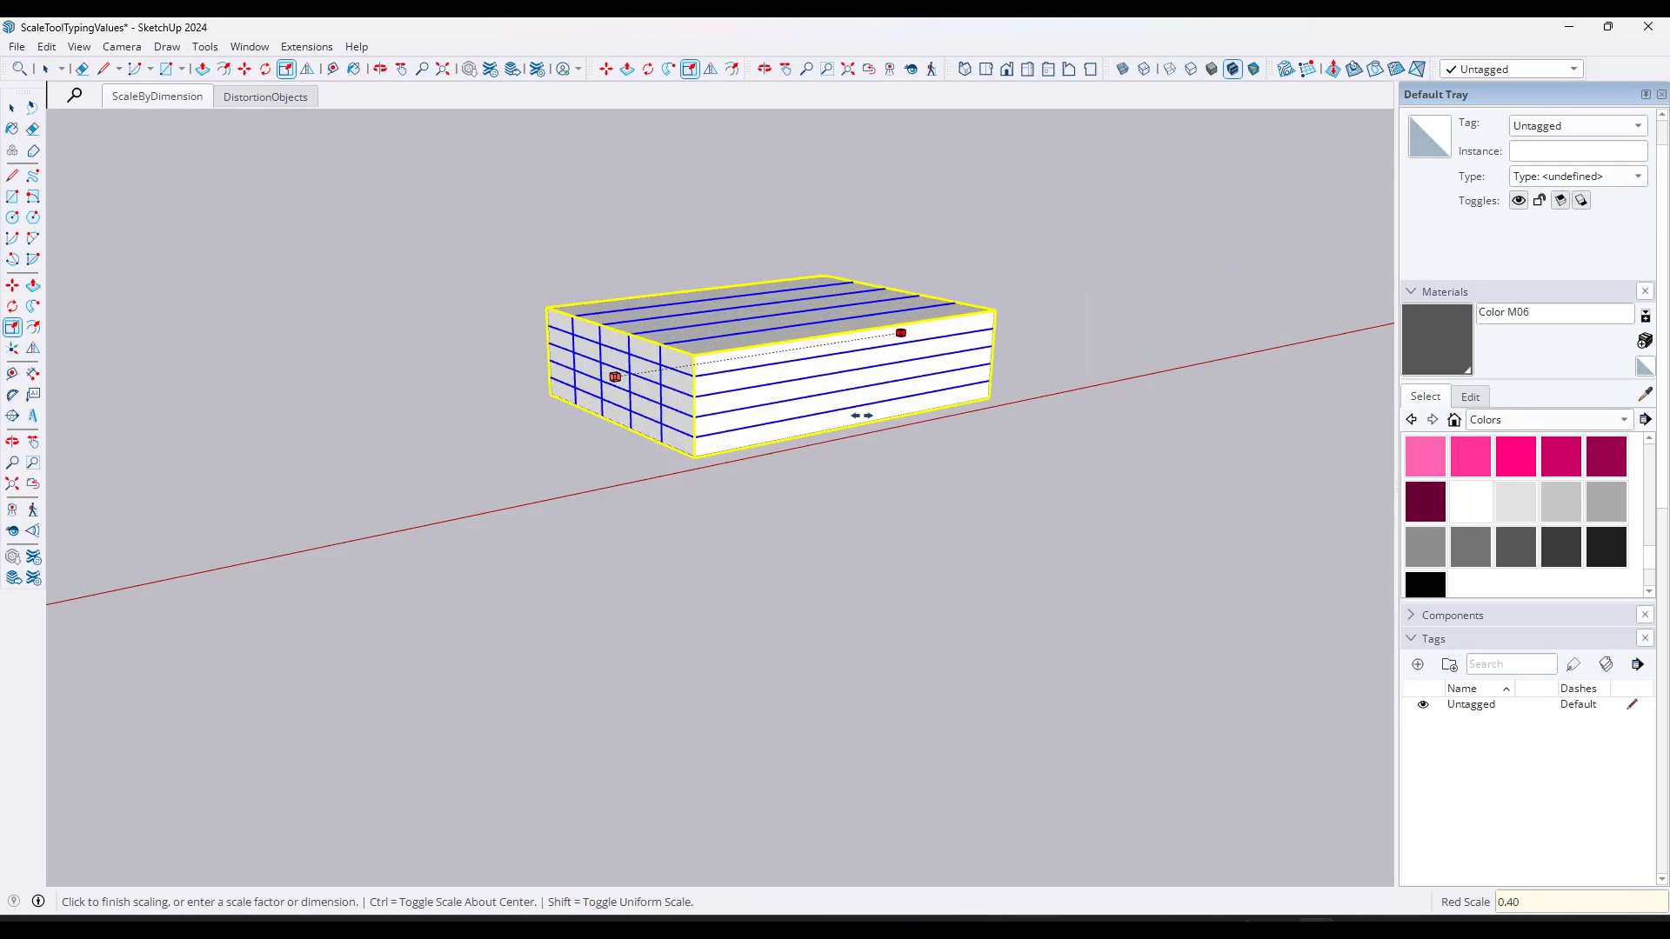
key("shift")
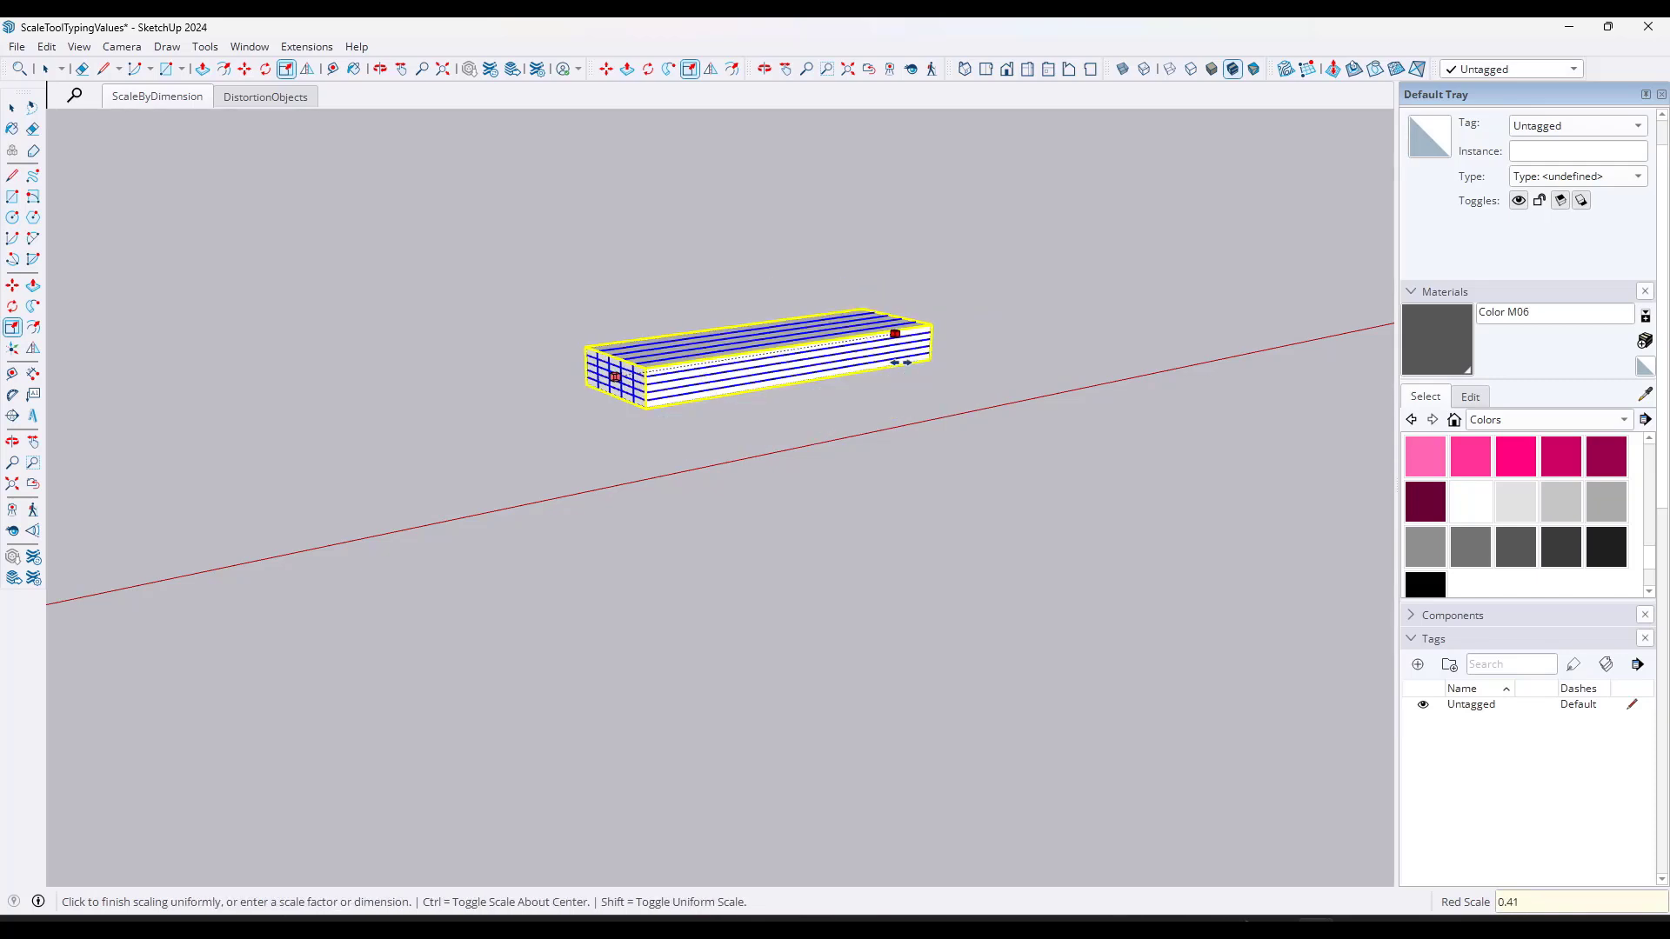
key("Escape")
scroll(927, 360, "down", 2)
left_click(1136, 297)
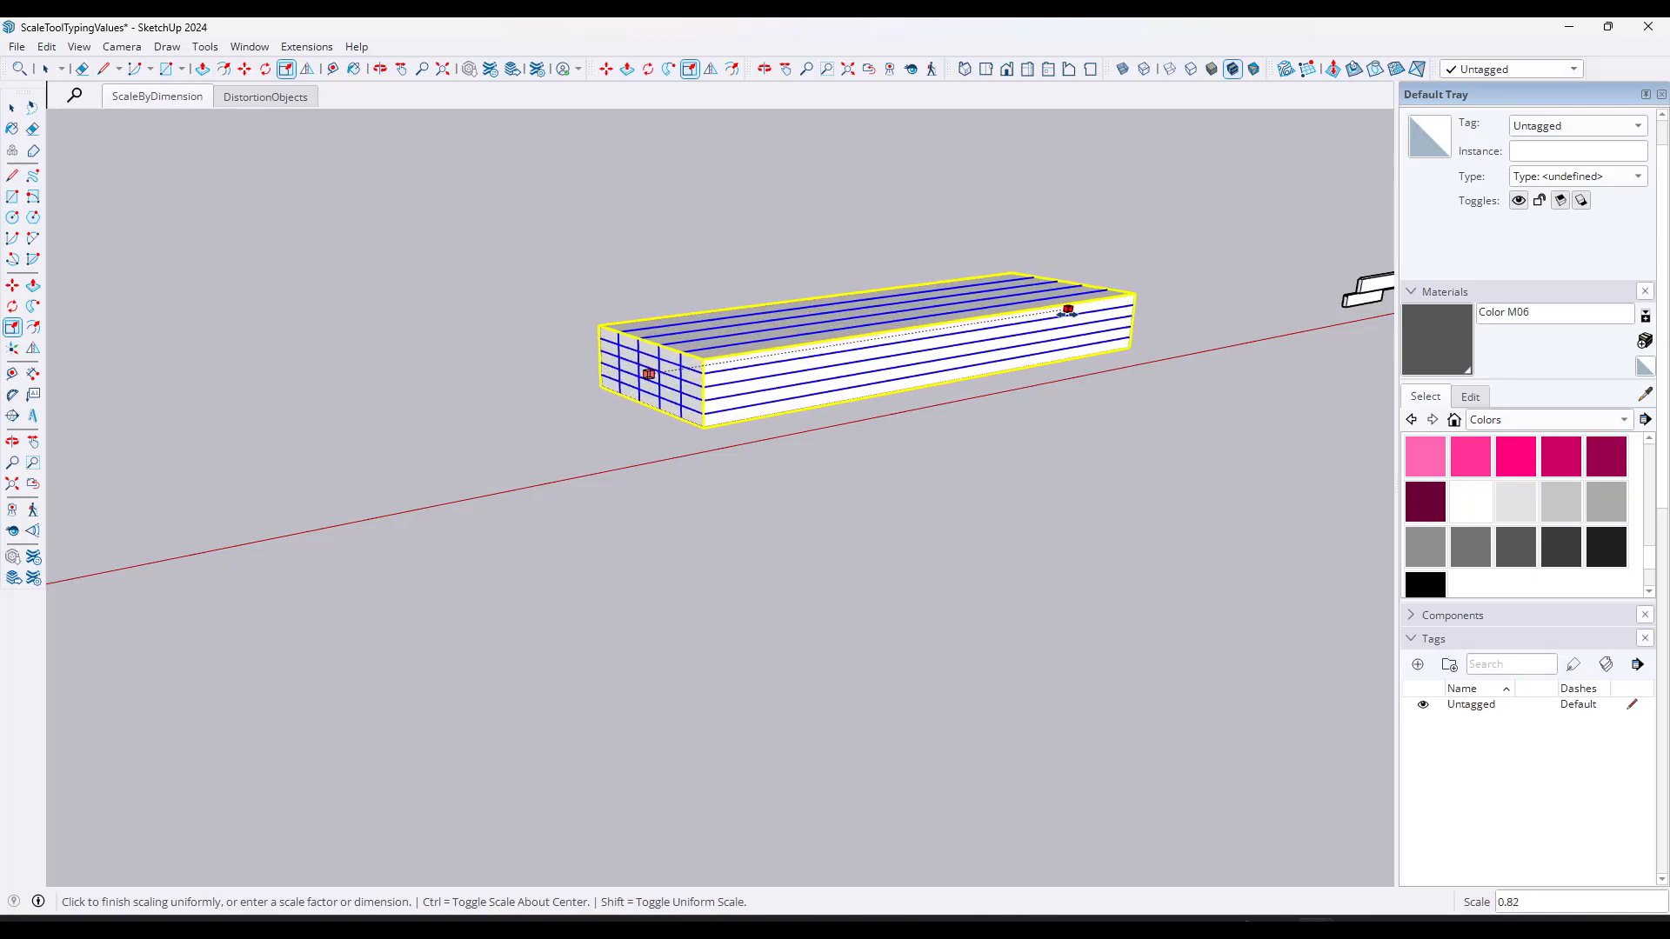
key("Escape")
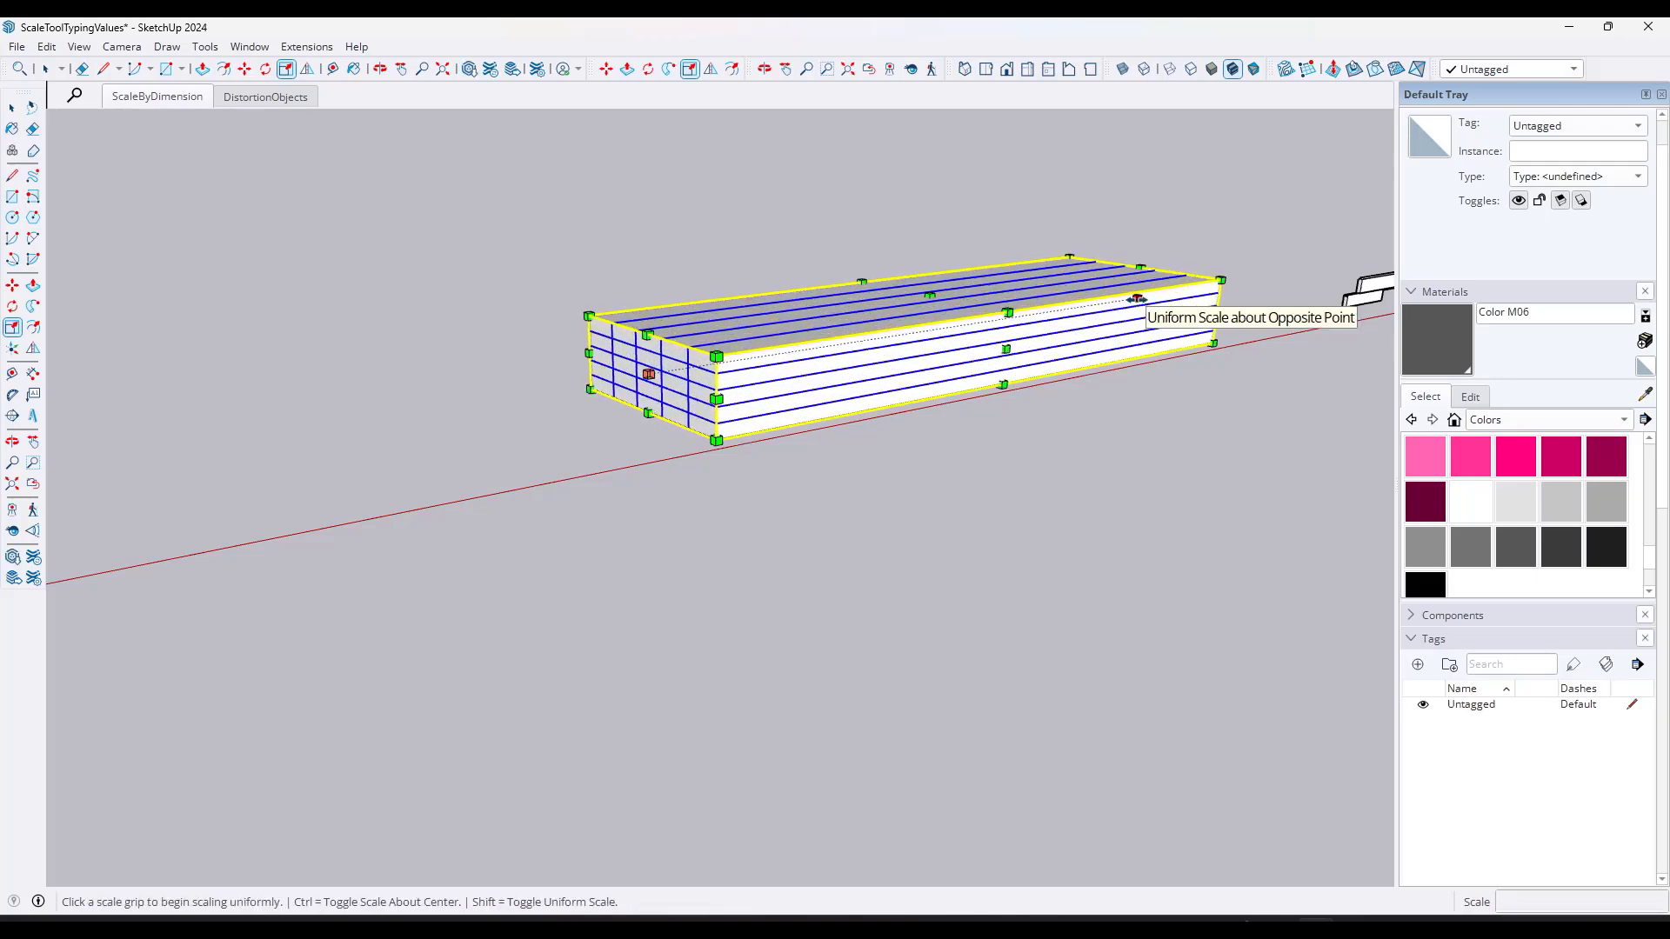
left_click(1217, 311)
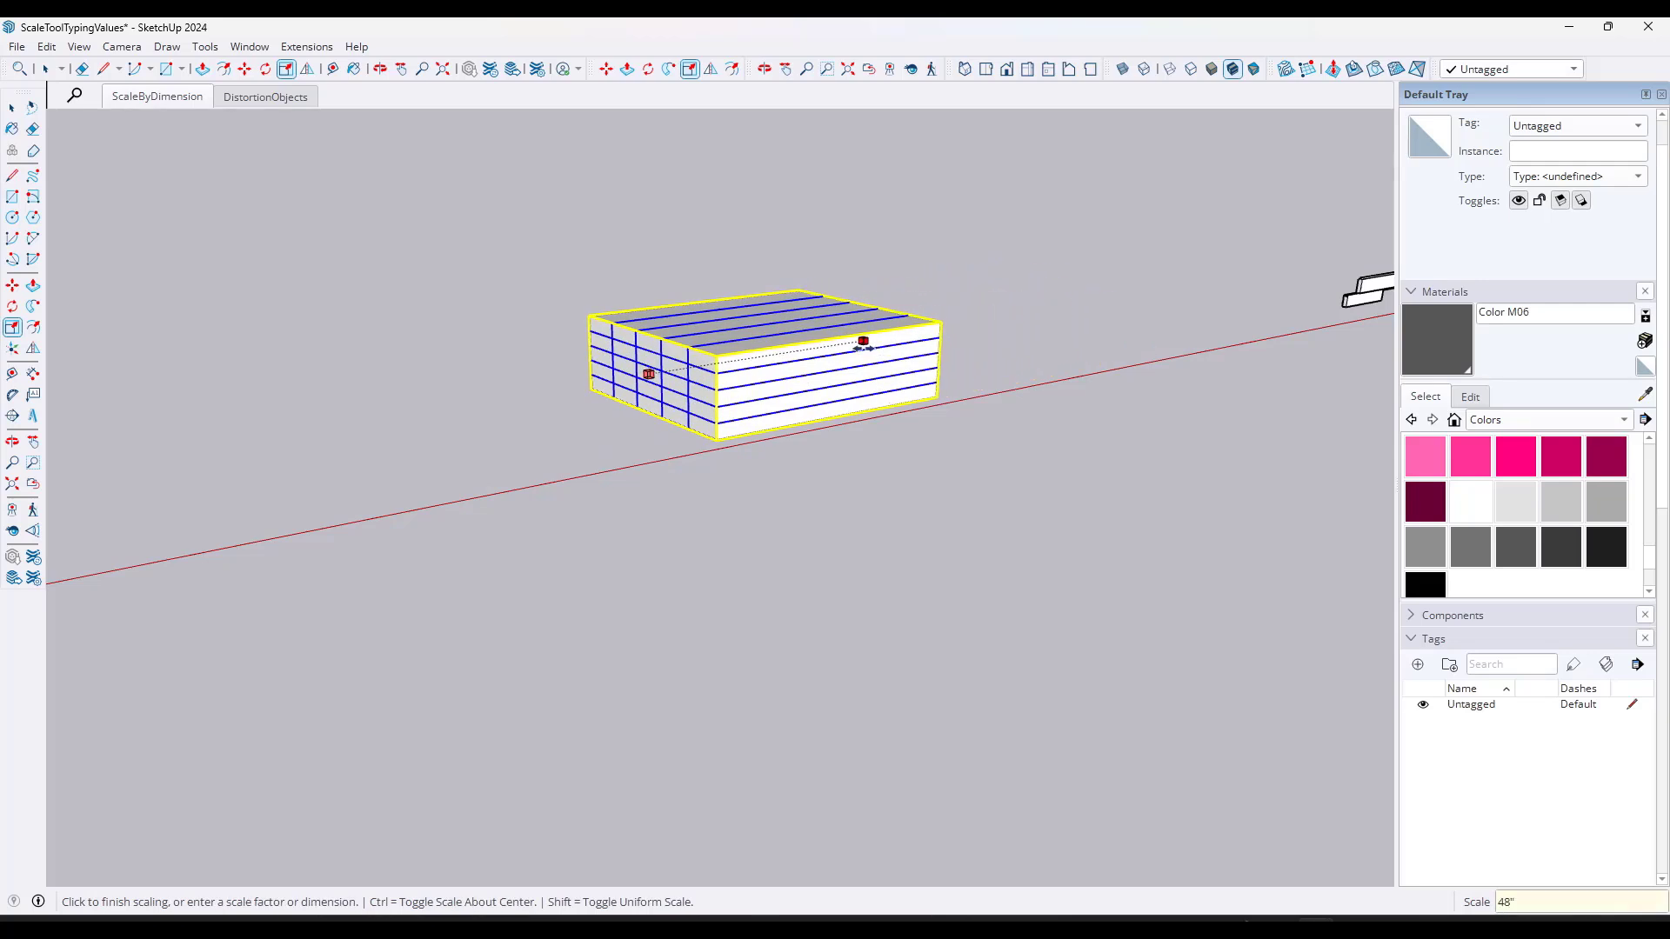
key("Return")
key("space")
middle_click_drag(905, 332, 927, 374)
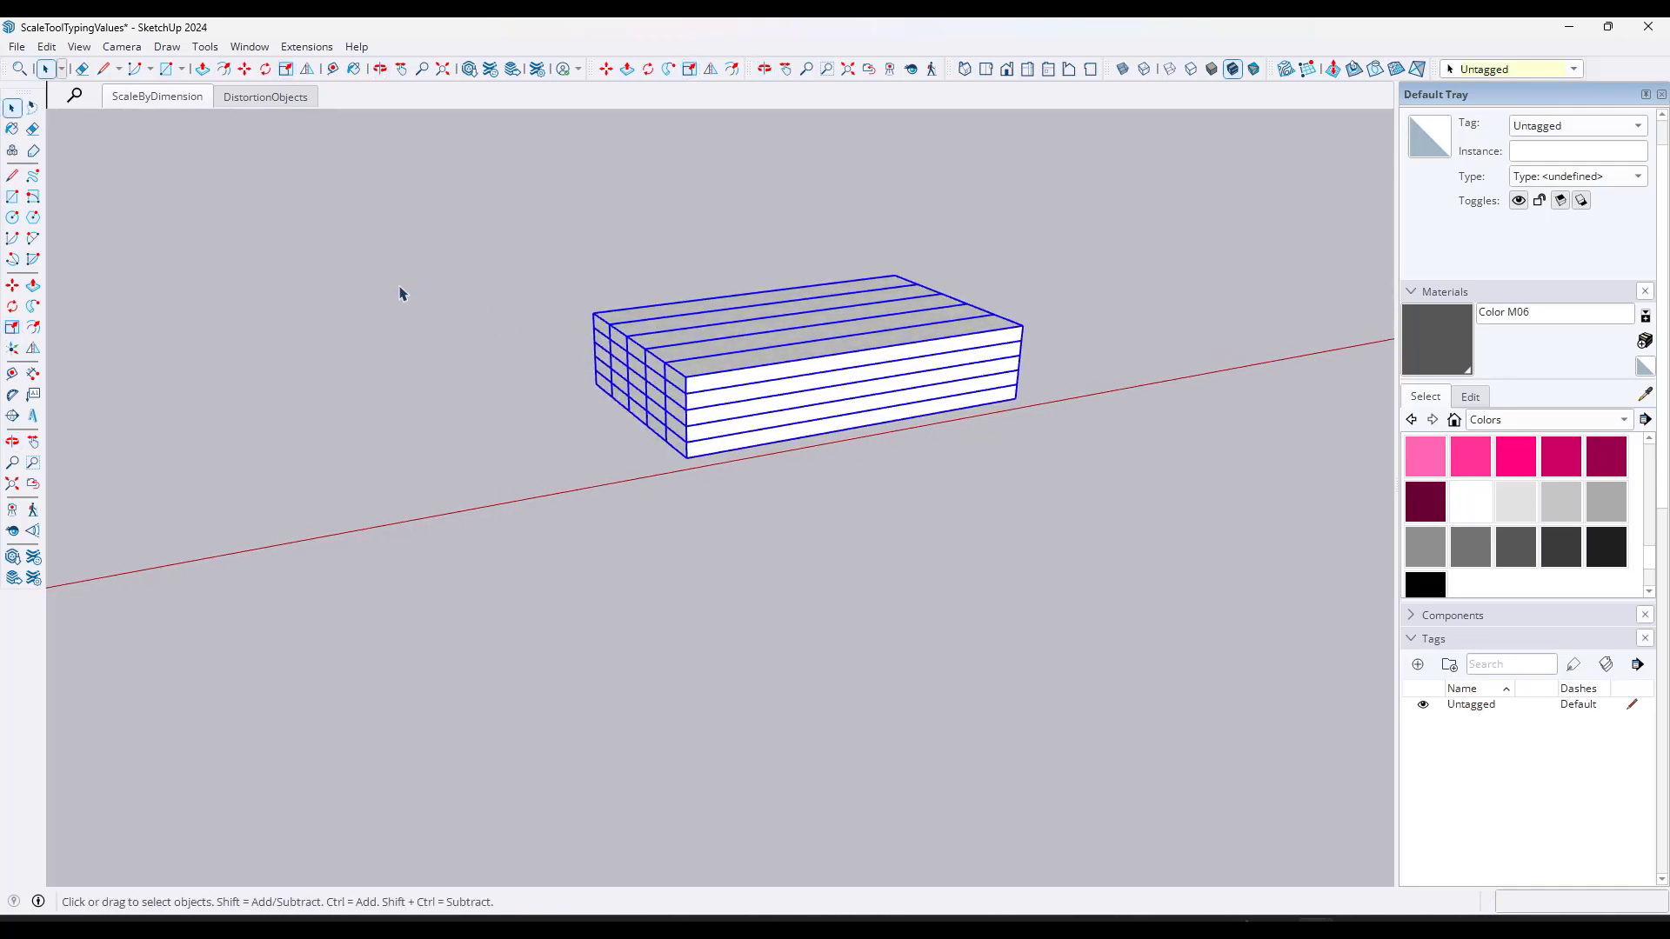
Step: Select the upper board and scale its length along red to 36"
scroll(387, 292, "down", 5)
scroll(887, 257, "up", 11)
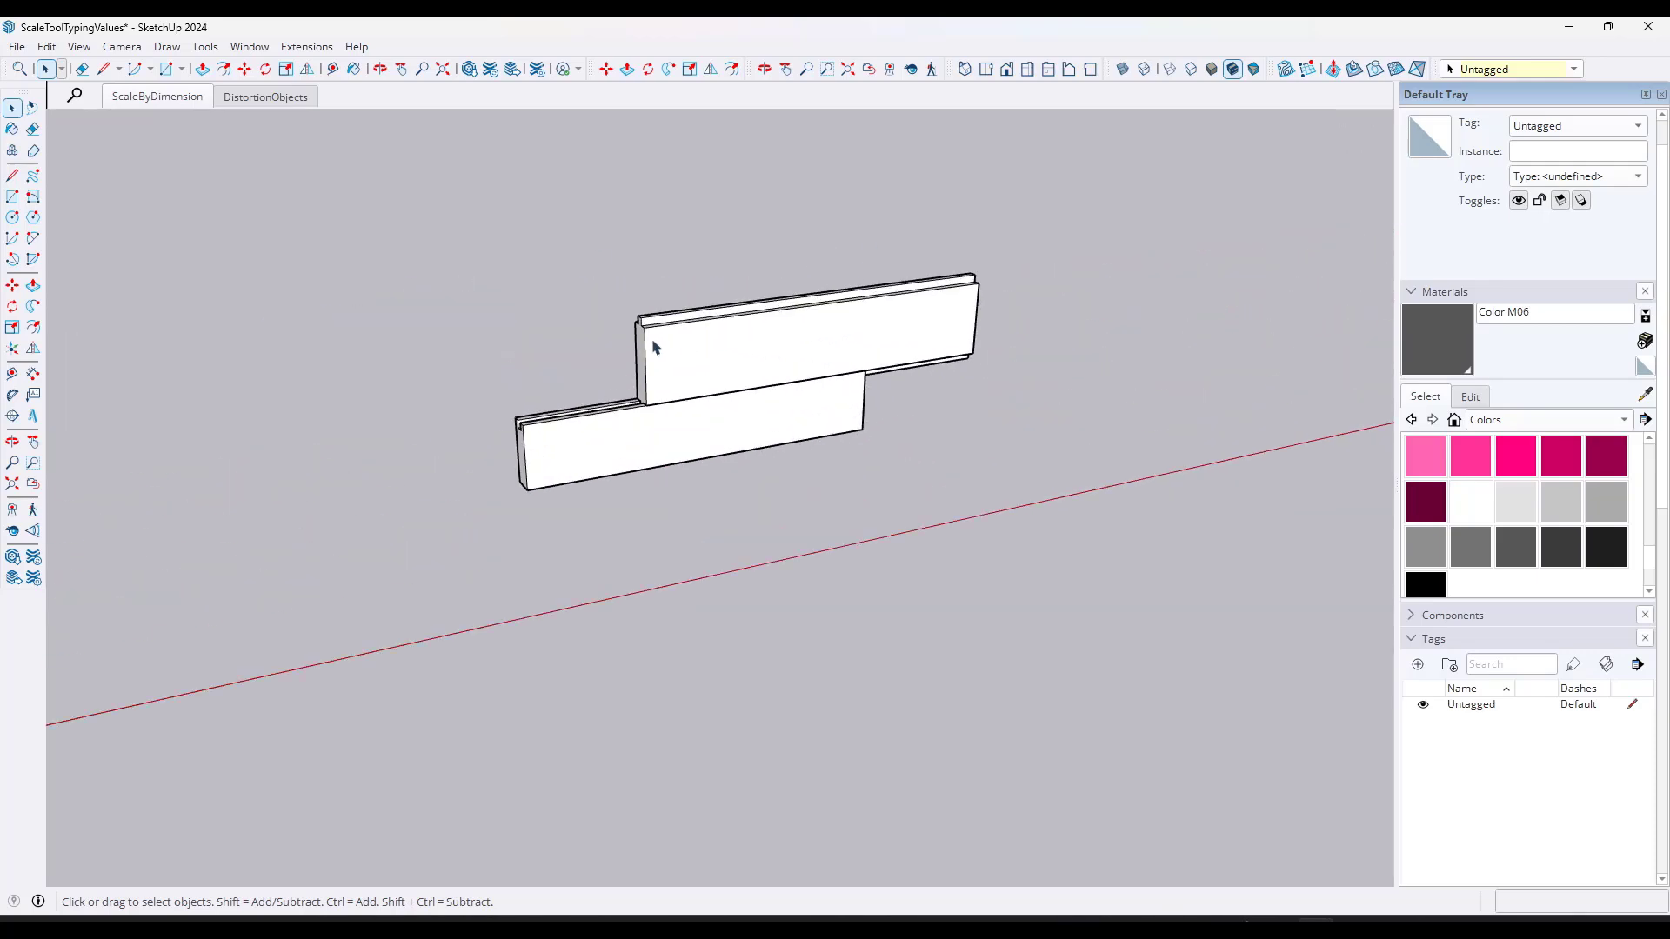
scroll(643, 347, "up", 2)
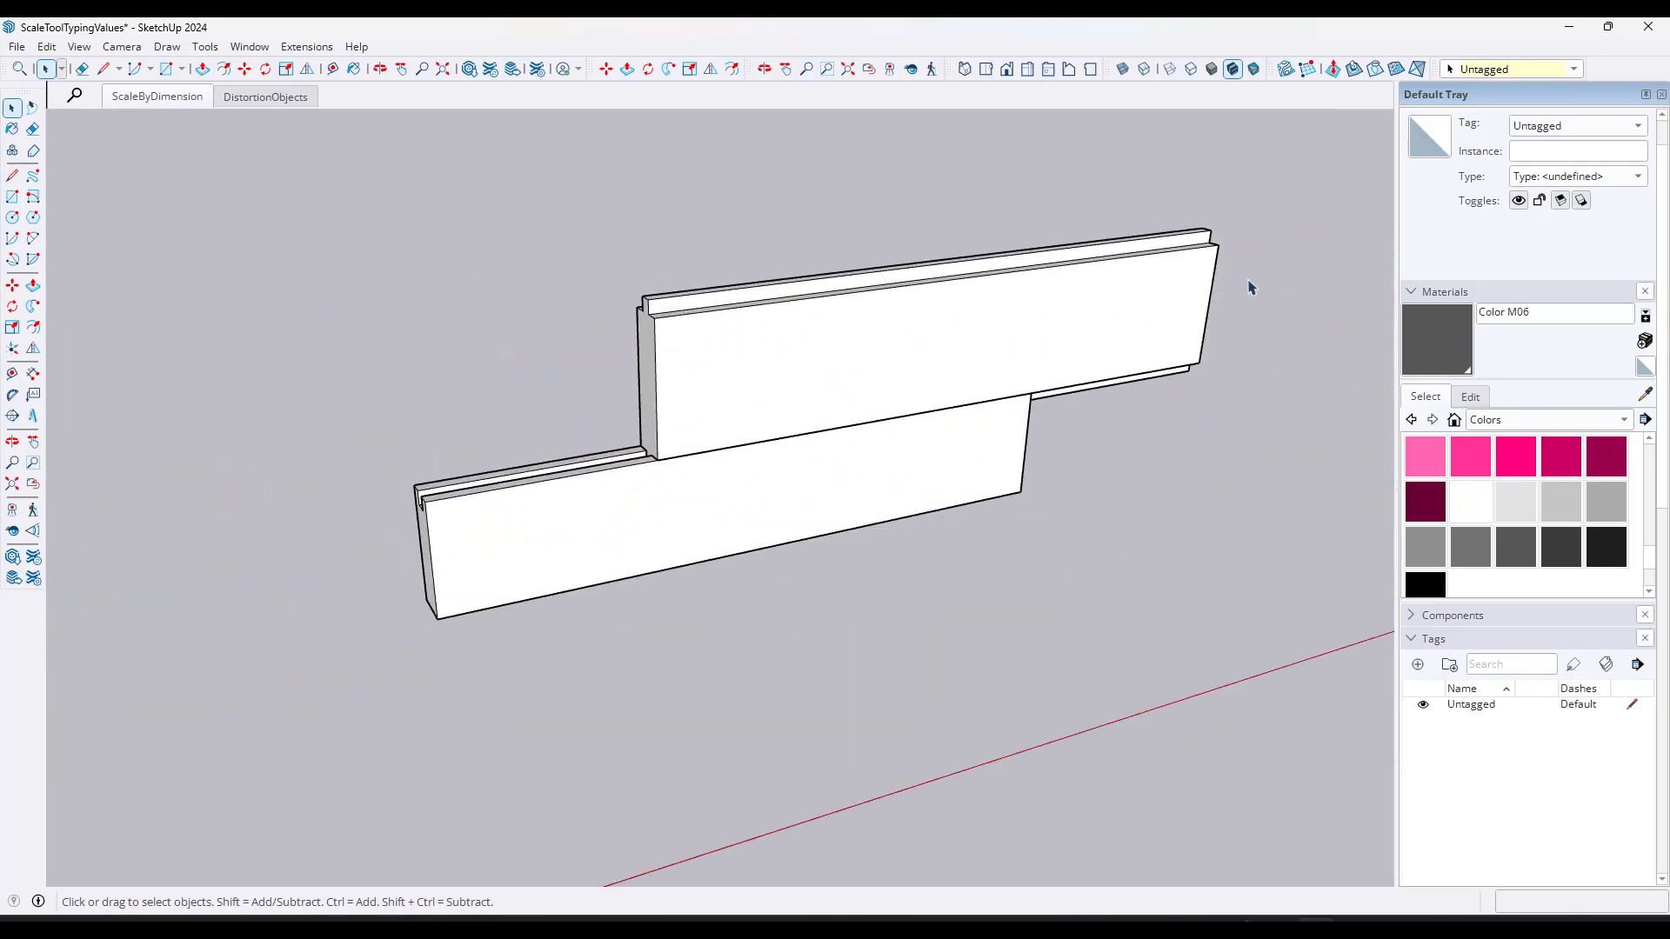
middle_click_drag(878, 327, 1044, 296)
left_click(751, 372)
mouse_move(751, 371)
middle_mouse_down()
mouse_move(614, 328)
mouse_move(748, 374)
middle_mouse_up()
key("s")
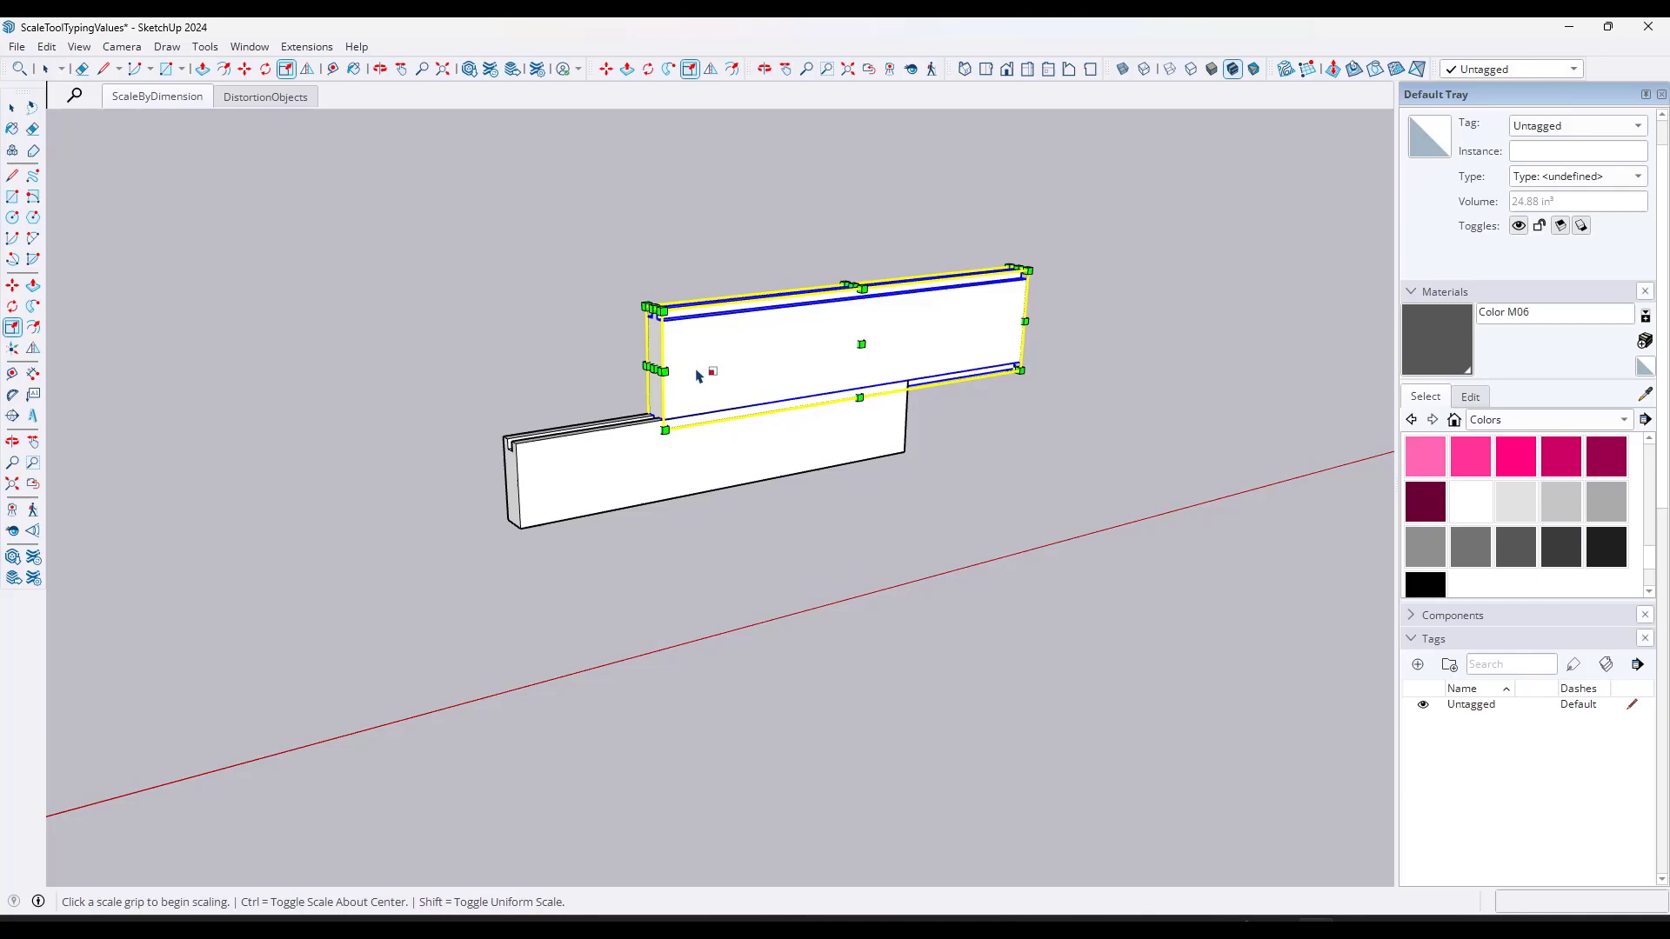
left_click(1021, 324)
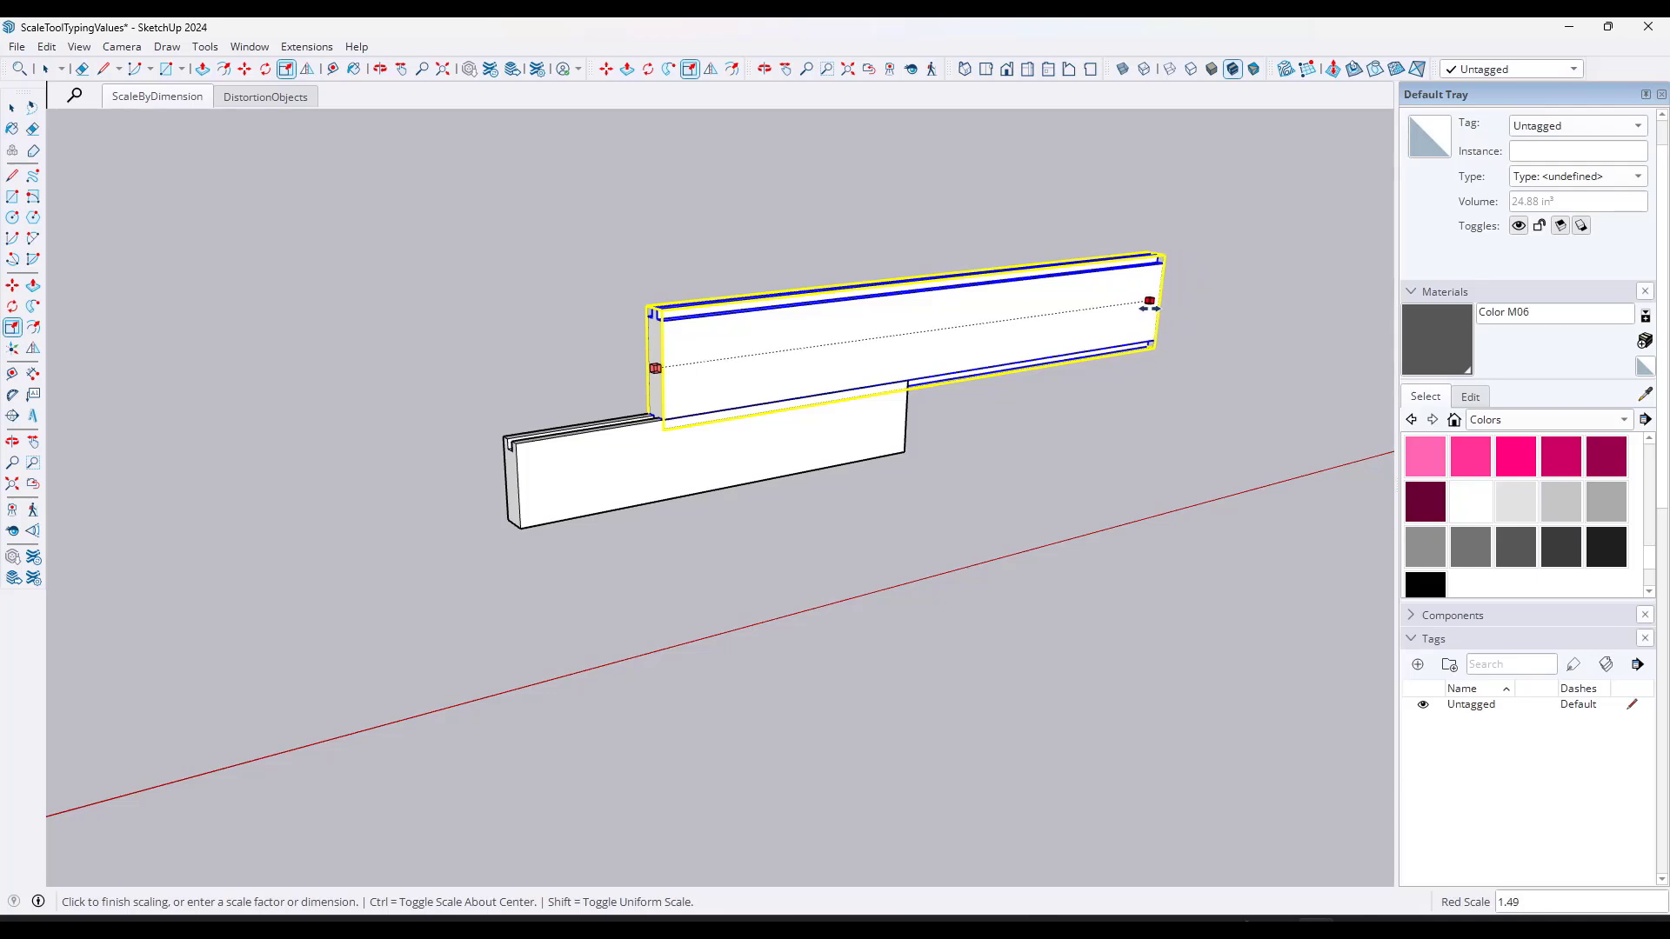
key("Return")
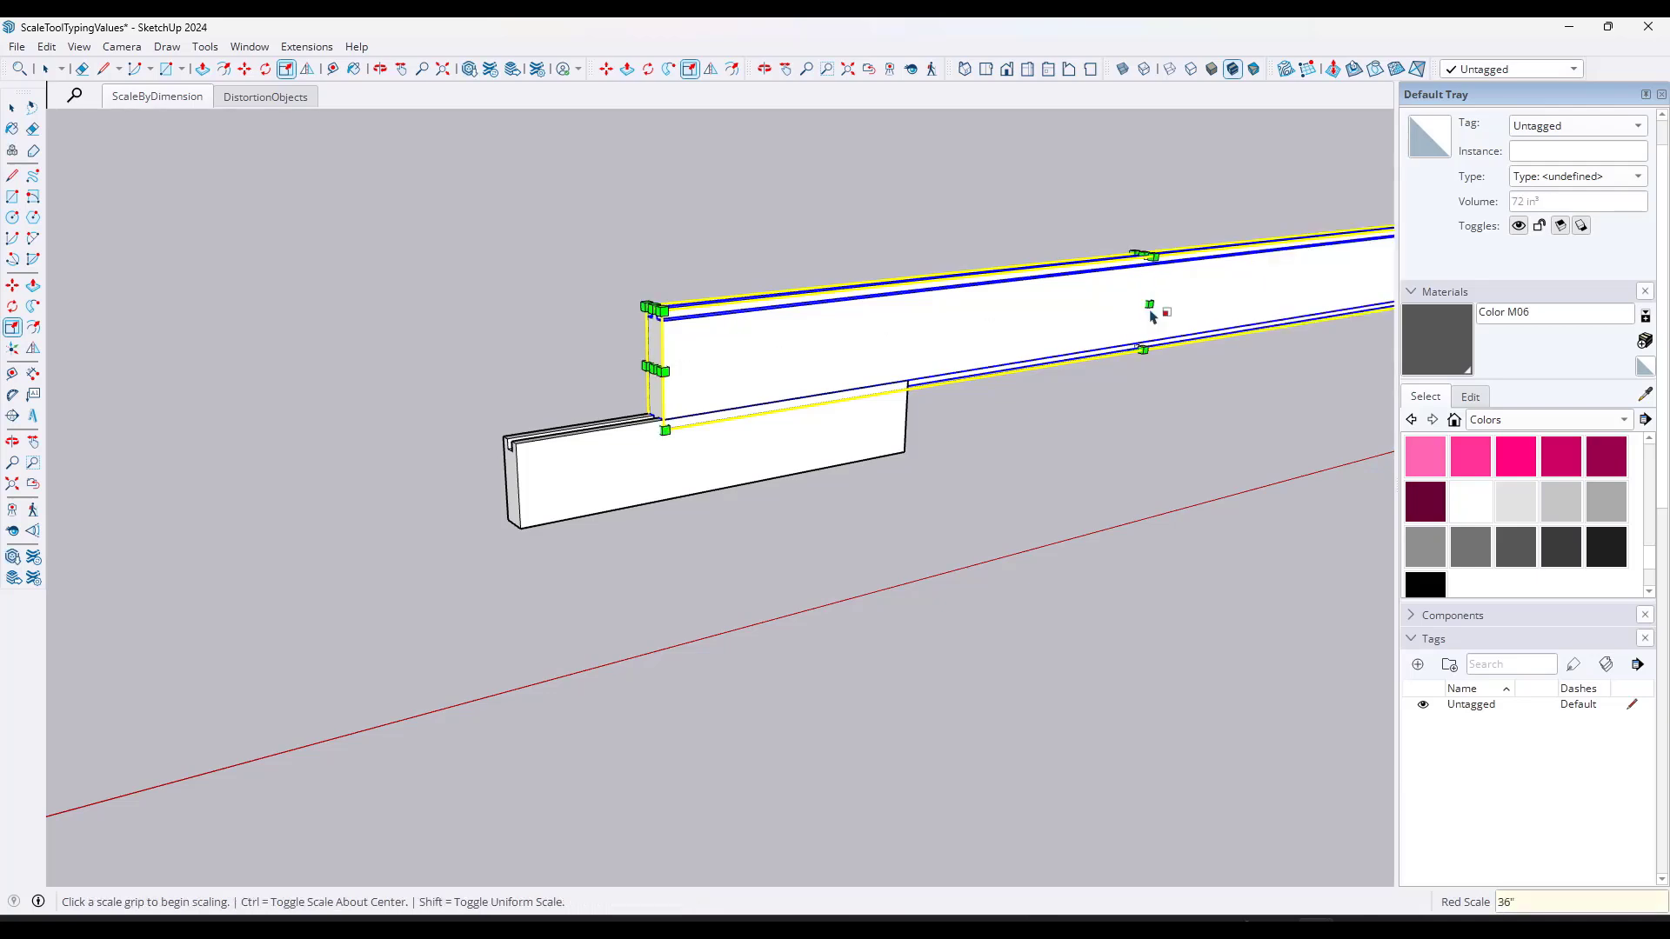
Step: Enter 24" to set the upper board's final length to 24 inches
type("24\"")
key("Return")
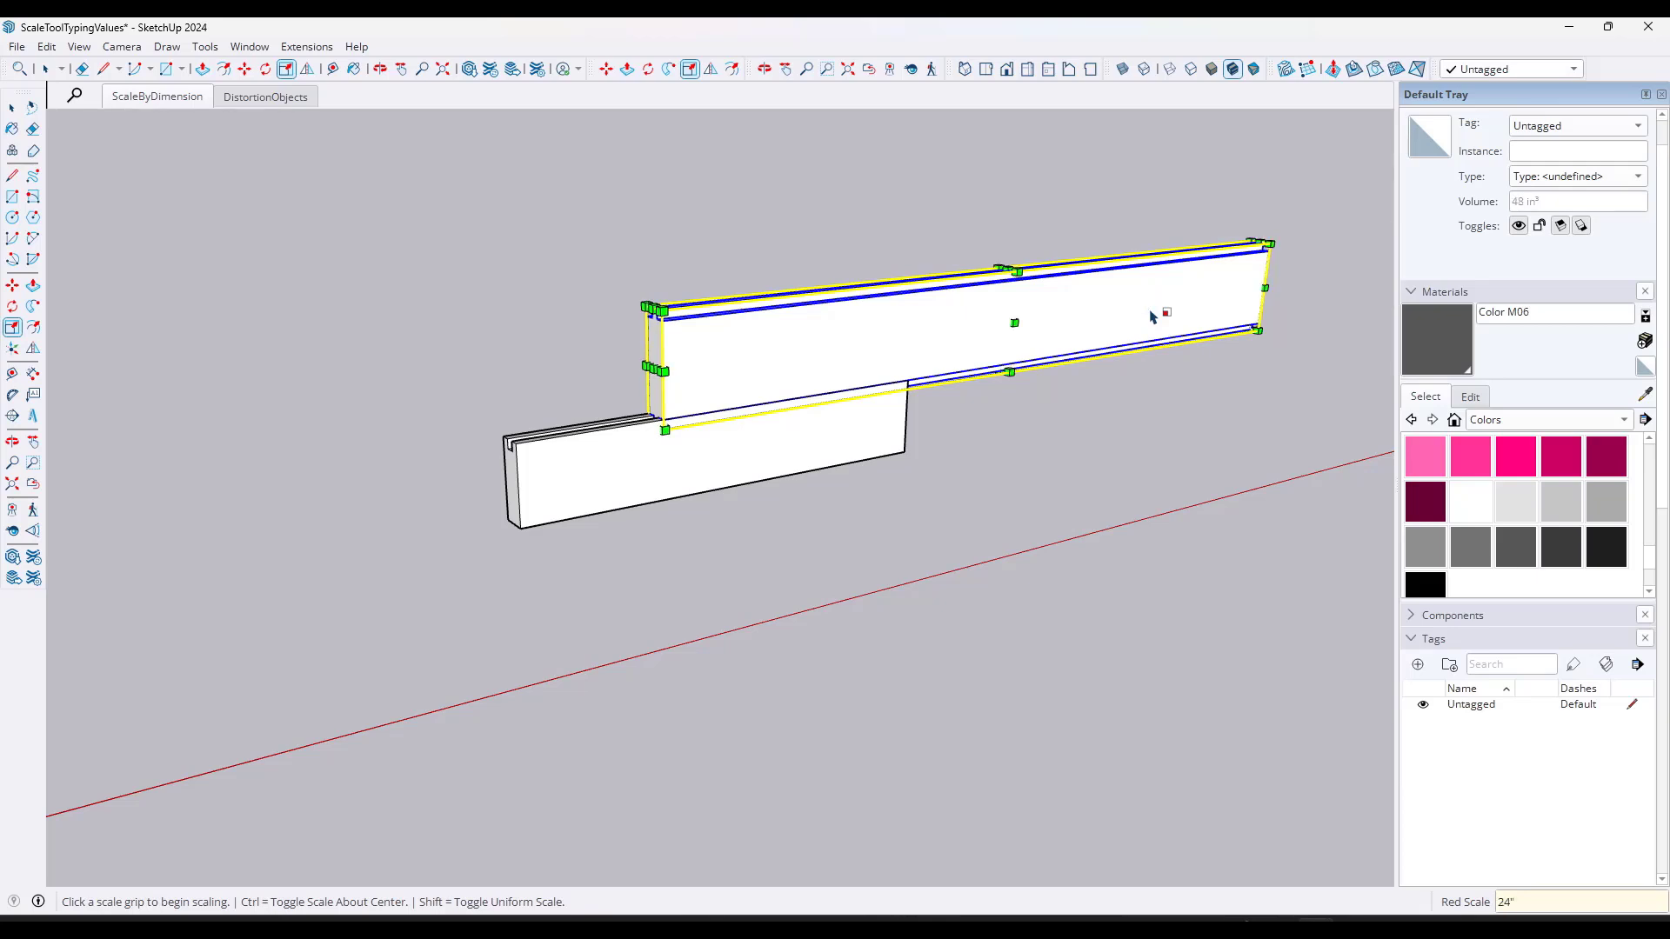
middle_click_drag(1150, 319, 1035, 376)
key("space")
left_click(648, 466)
scroll(652, 448, "down", 2)
Step: Resize the lower grooved board's height with the Scale tool
scroll(648, 461, "up", 4)
middle_click_drag(638, 462, 758, 462)
key("s")
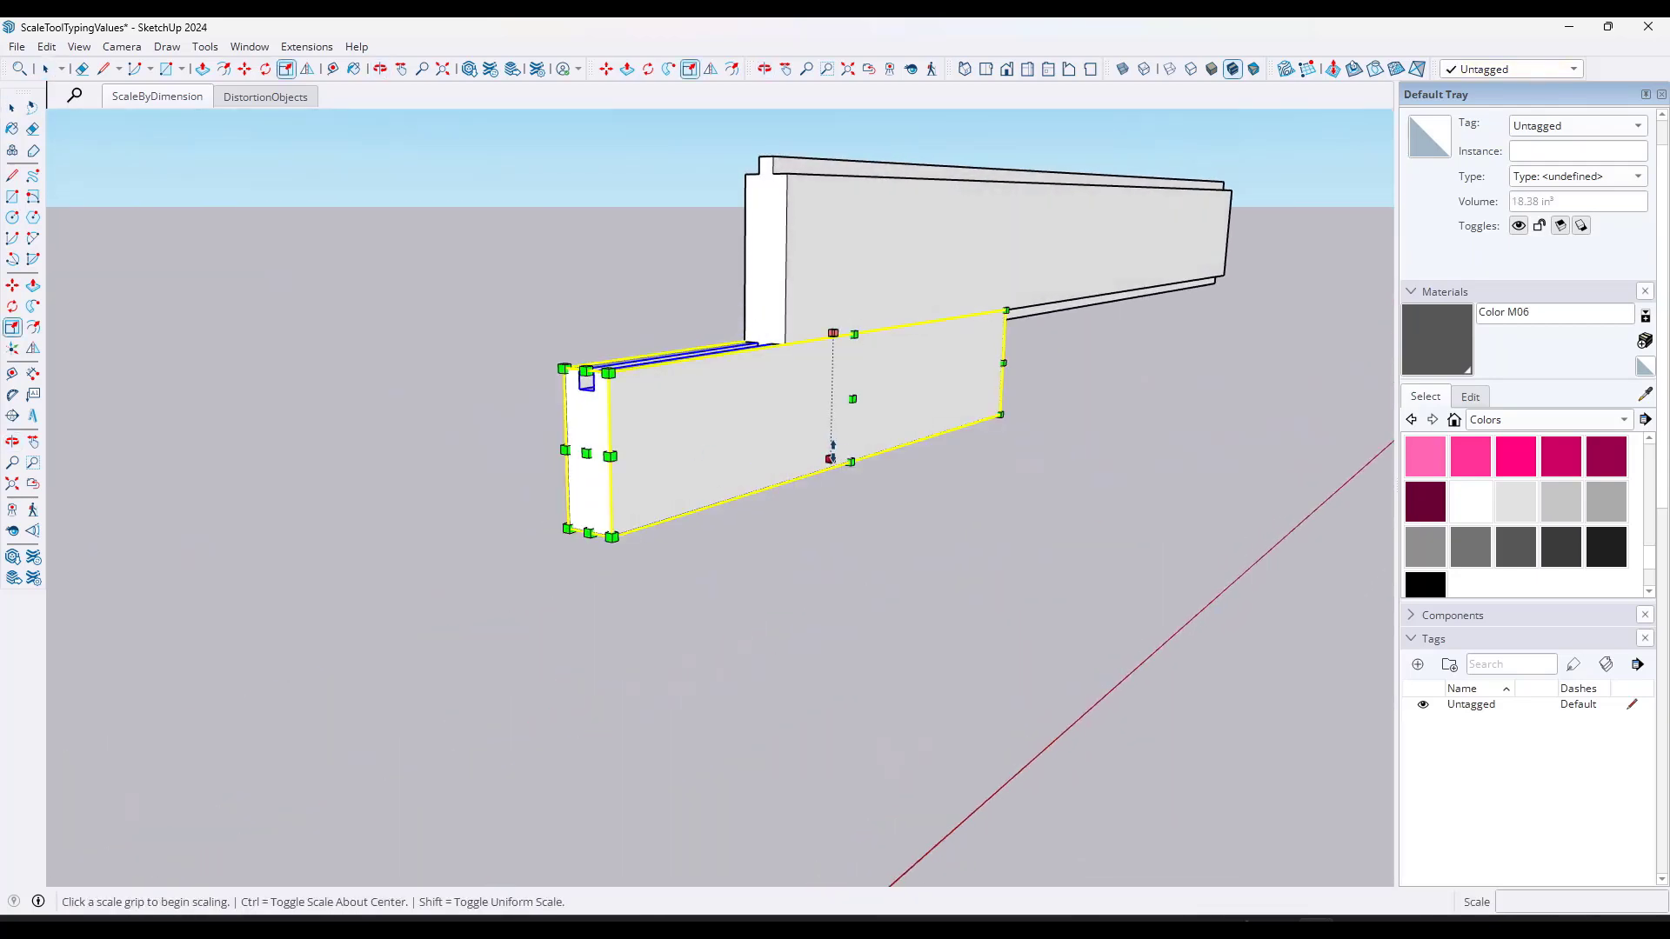
left_click(831, 457)
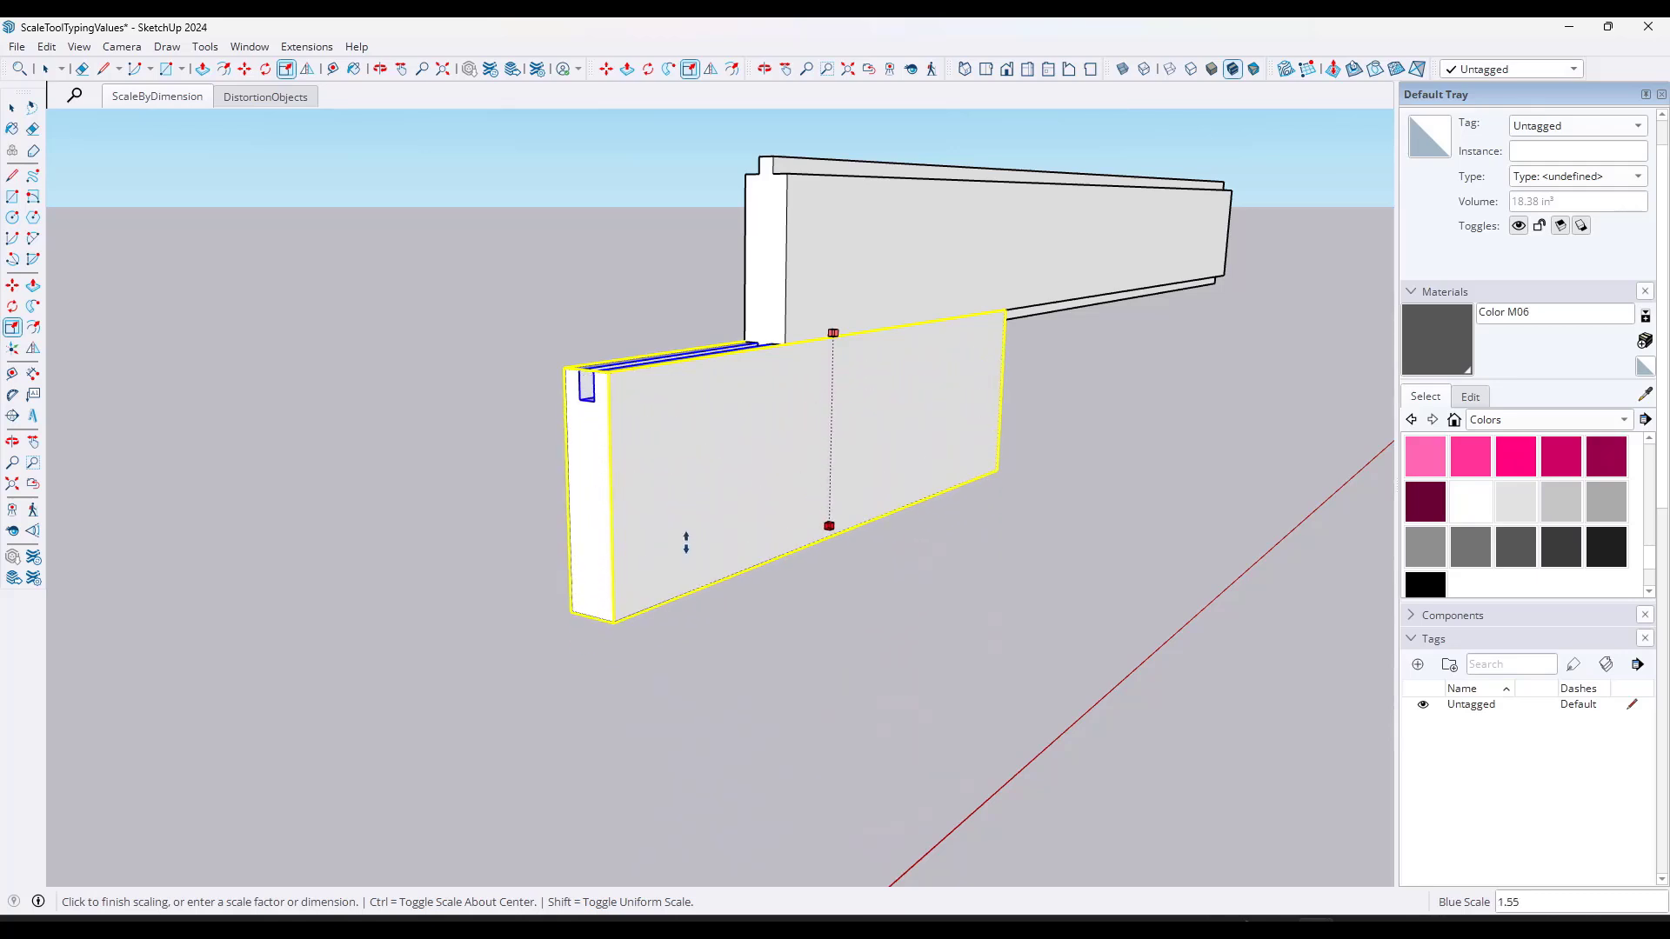
left_click(680, 530)
key("space")
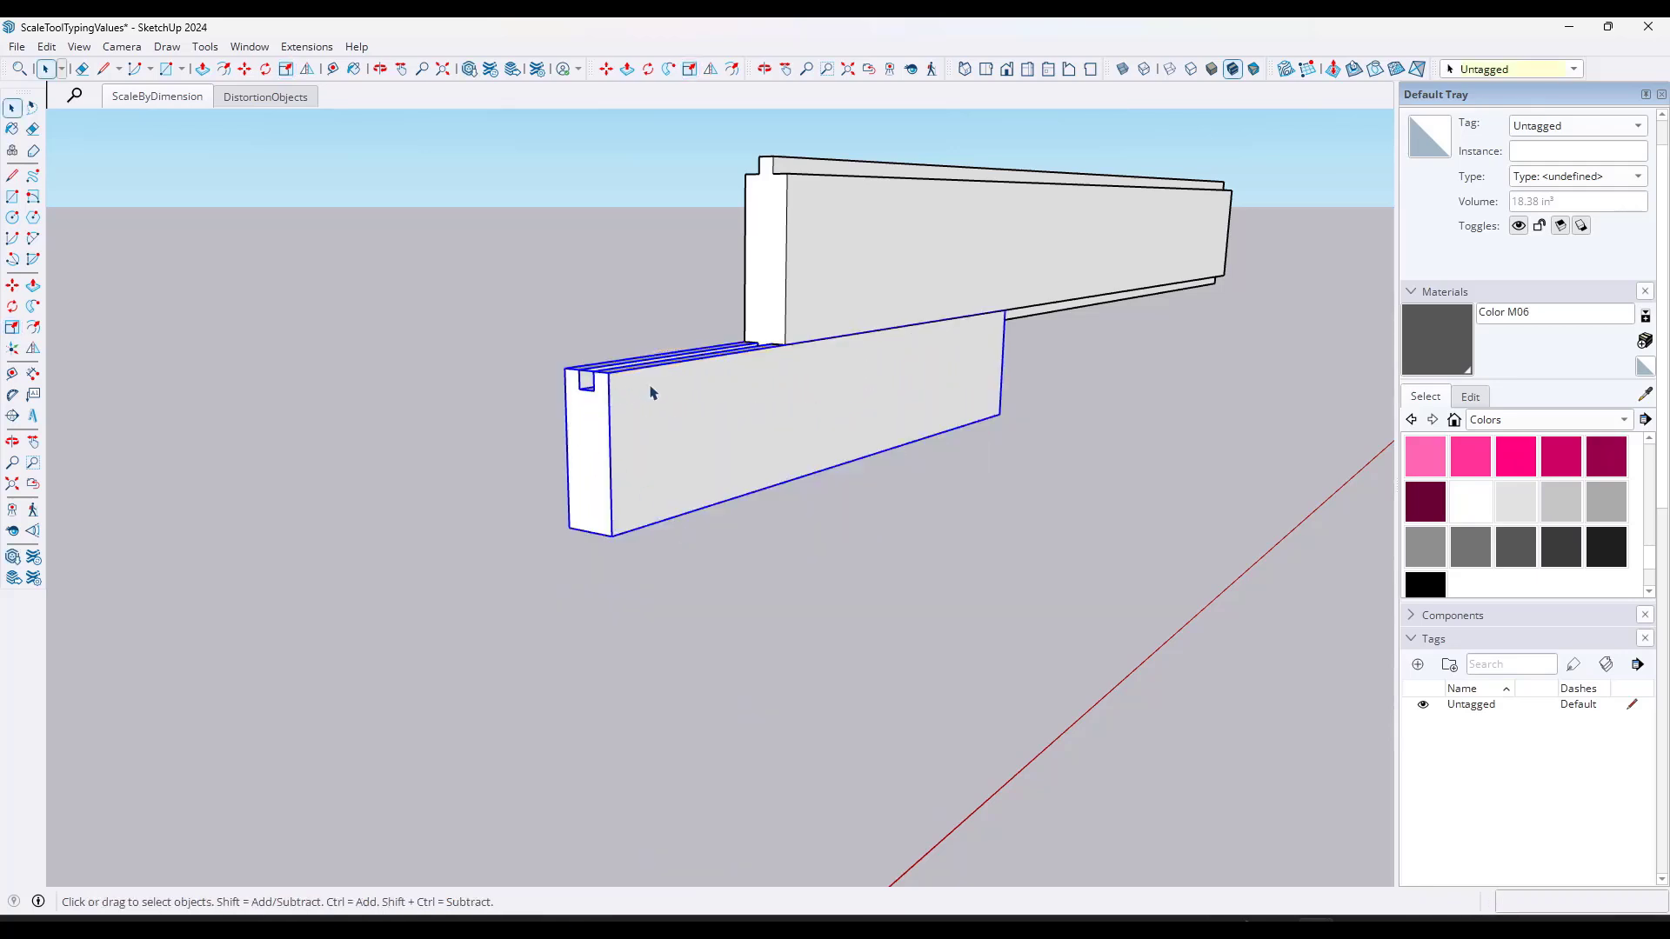
Step: Stretch the lower board lengthwise from its left grip to 24 inches, then zoom out
middle_click_drag(873, 394, 764, 401)
scroll(781, 389, "down", 2)
scroll(755, 411, "up", 2)
key("s")
left_click(547, 438)
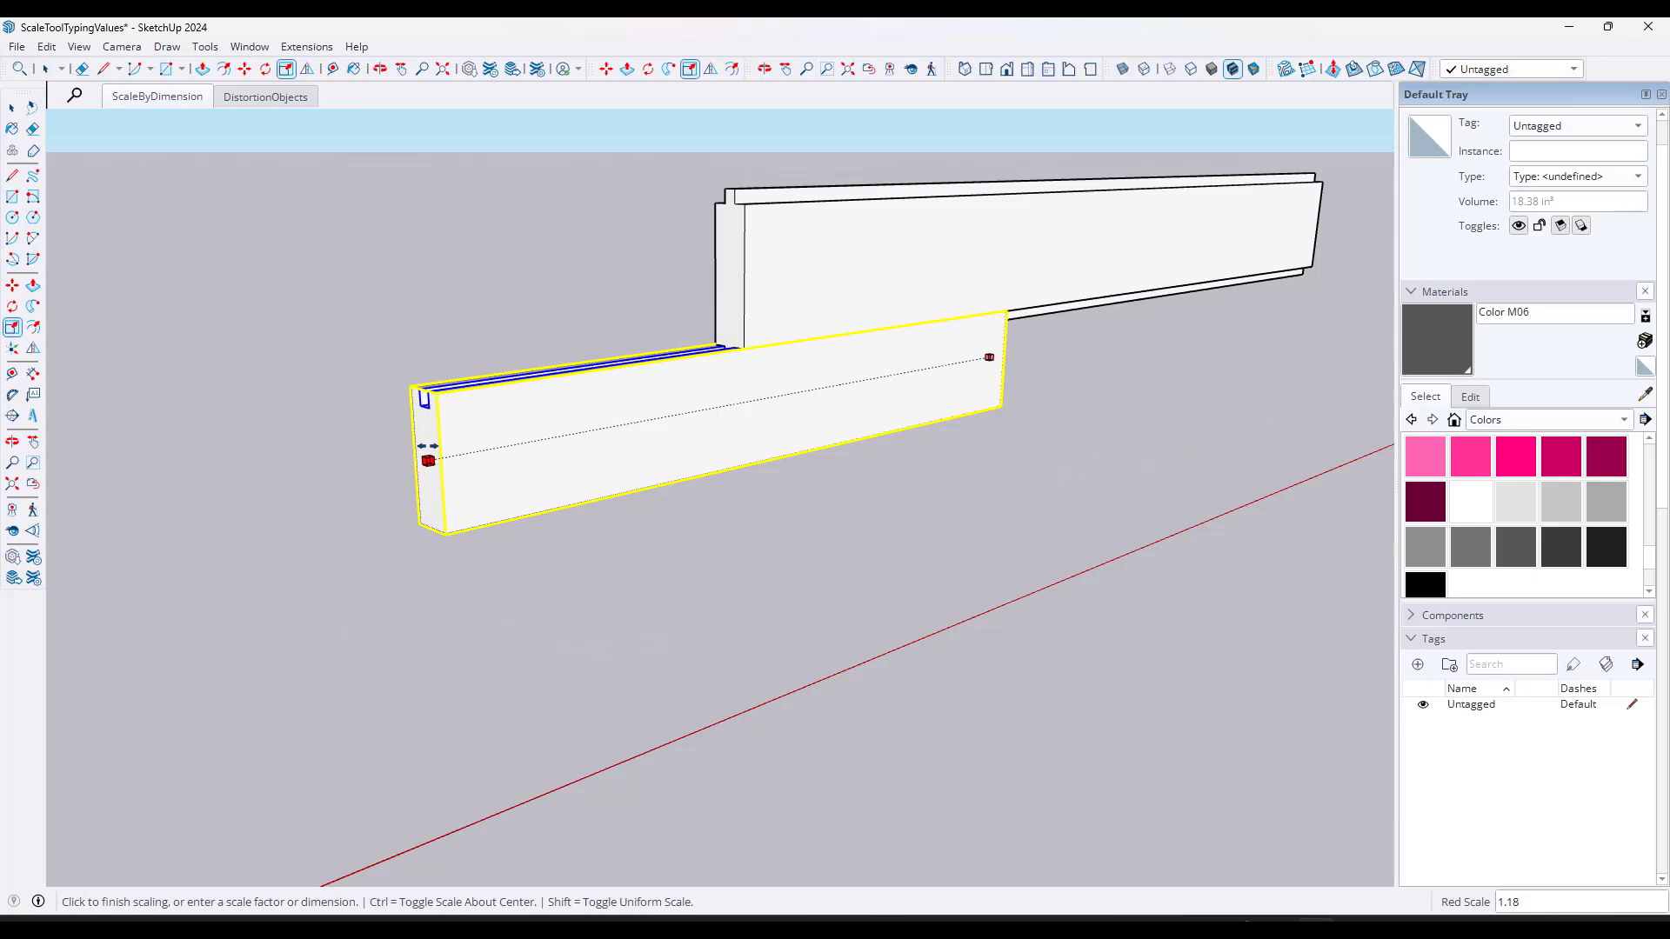
type("24\"")
key("Return")
scroll(1110, 327, "down", 3)
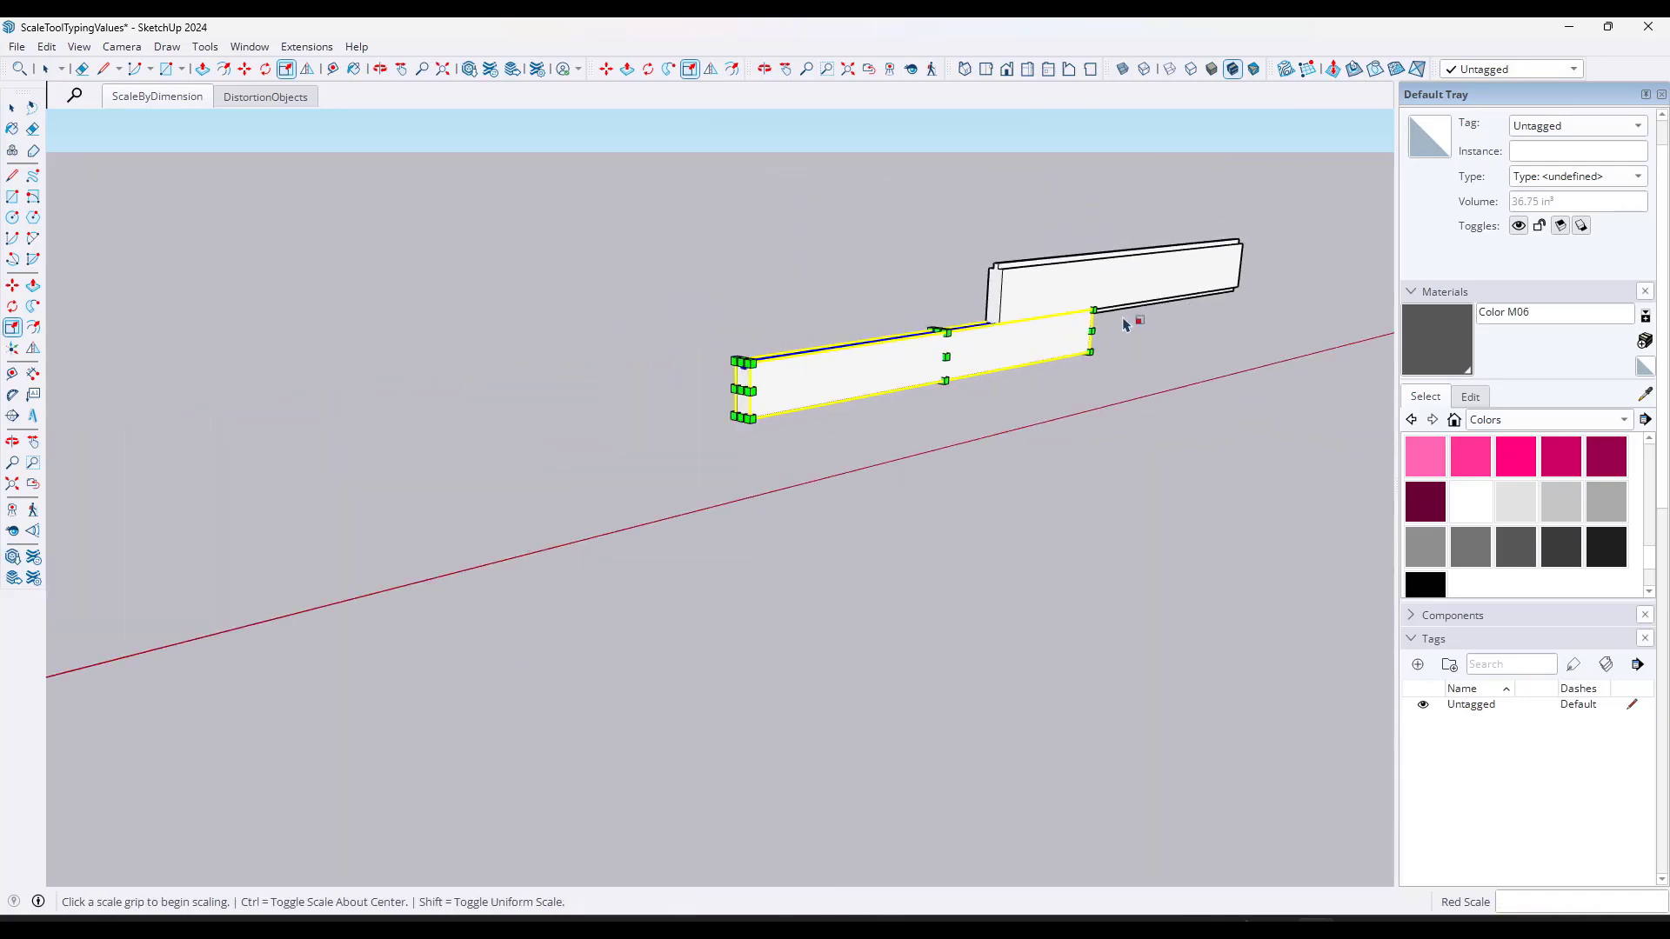
key("space")
scroll(826, 362, "up", 3)
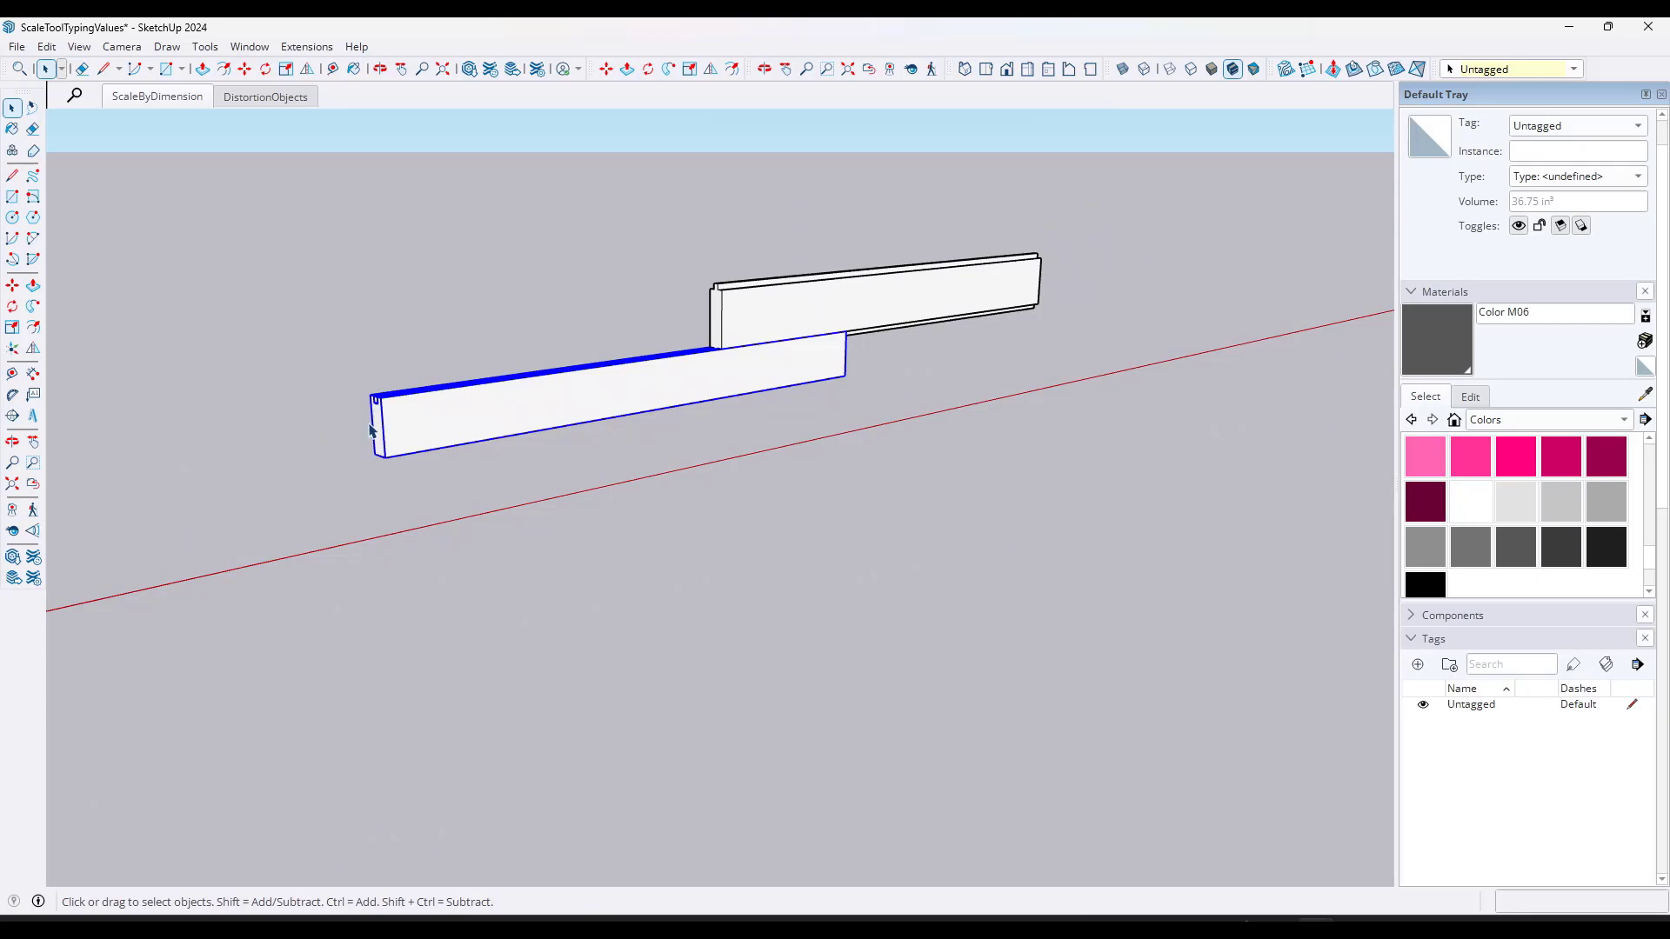
scroll(379, 418, "down", 5)
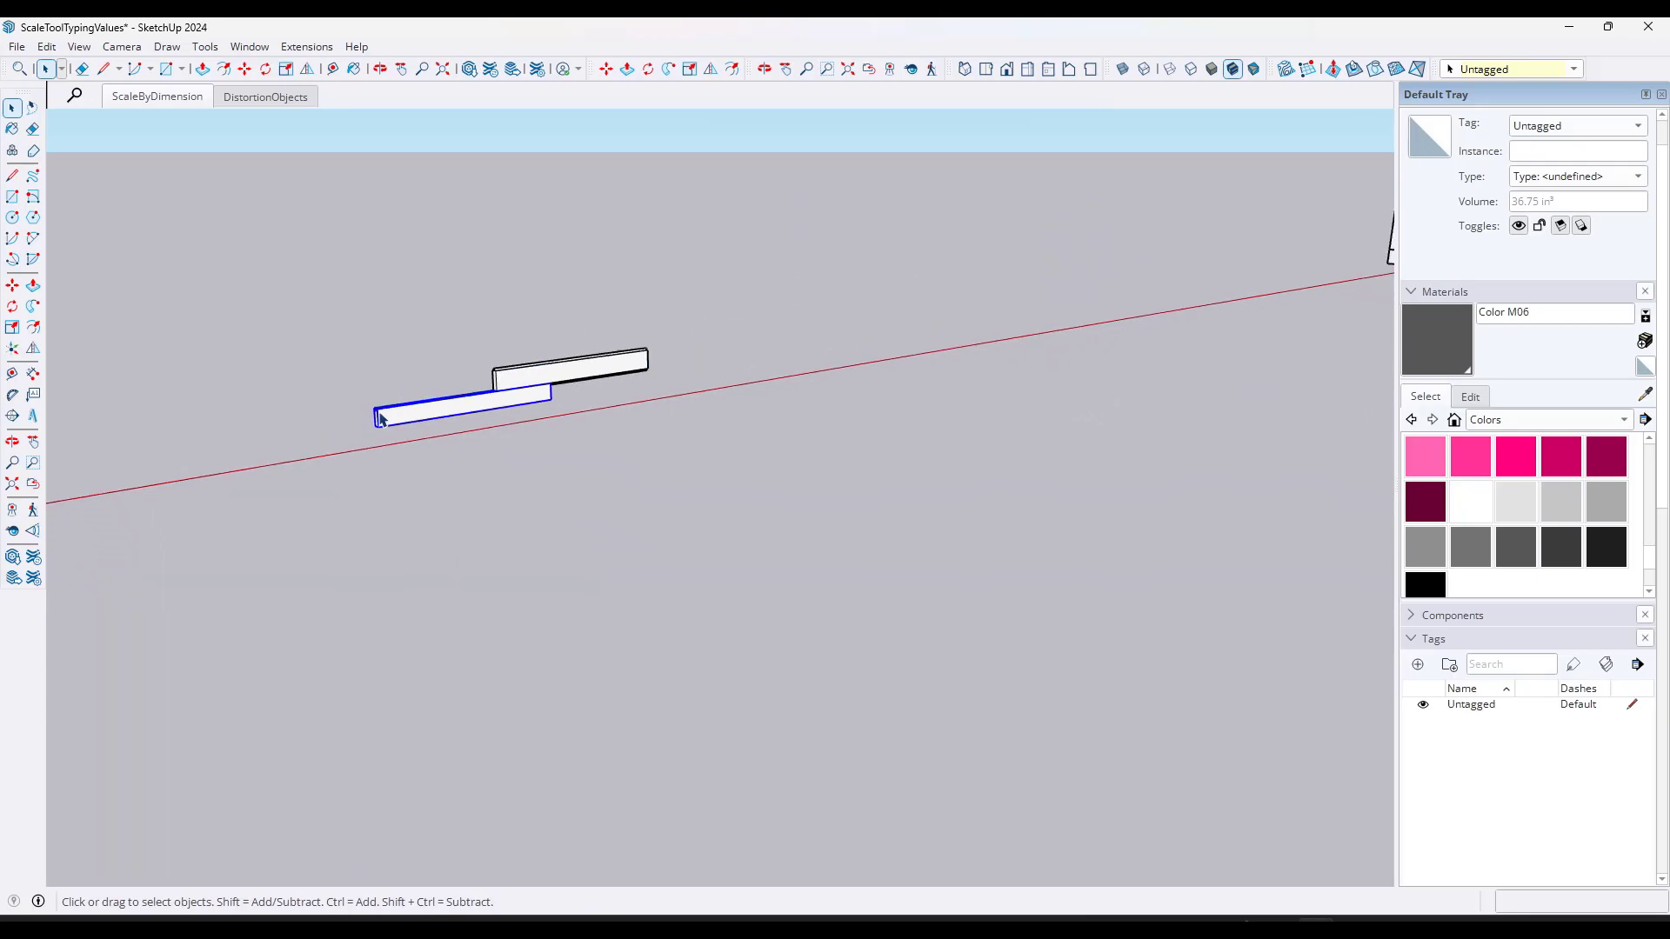
Step: Bring the cabinets into view and select the base cabinet
scroll(1175, 118, "up", 3)
middle_click_drag(1132, 176, 581, 367)
scroll(511, 372, "up", 2)
scroll(581, 371, "up", 2)
scroll(570, 355, "down", 1)
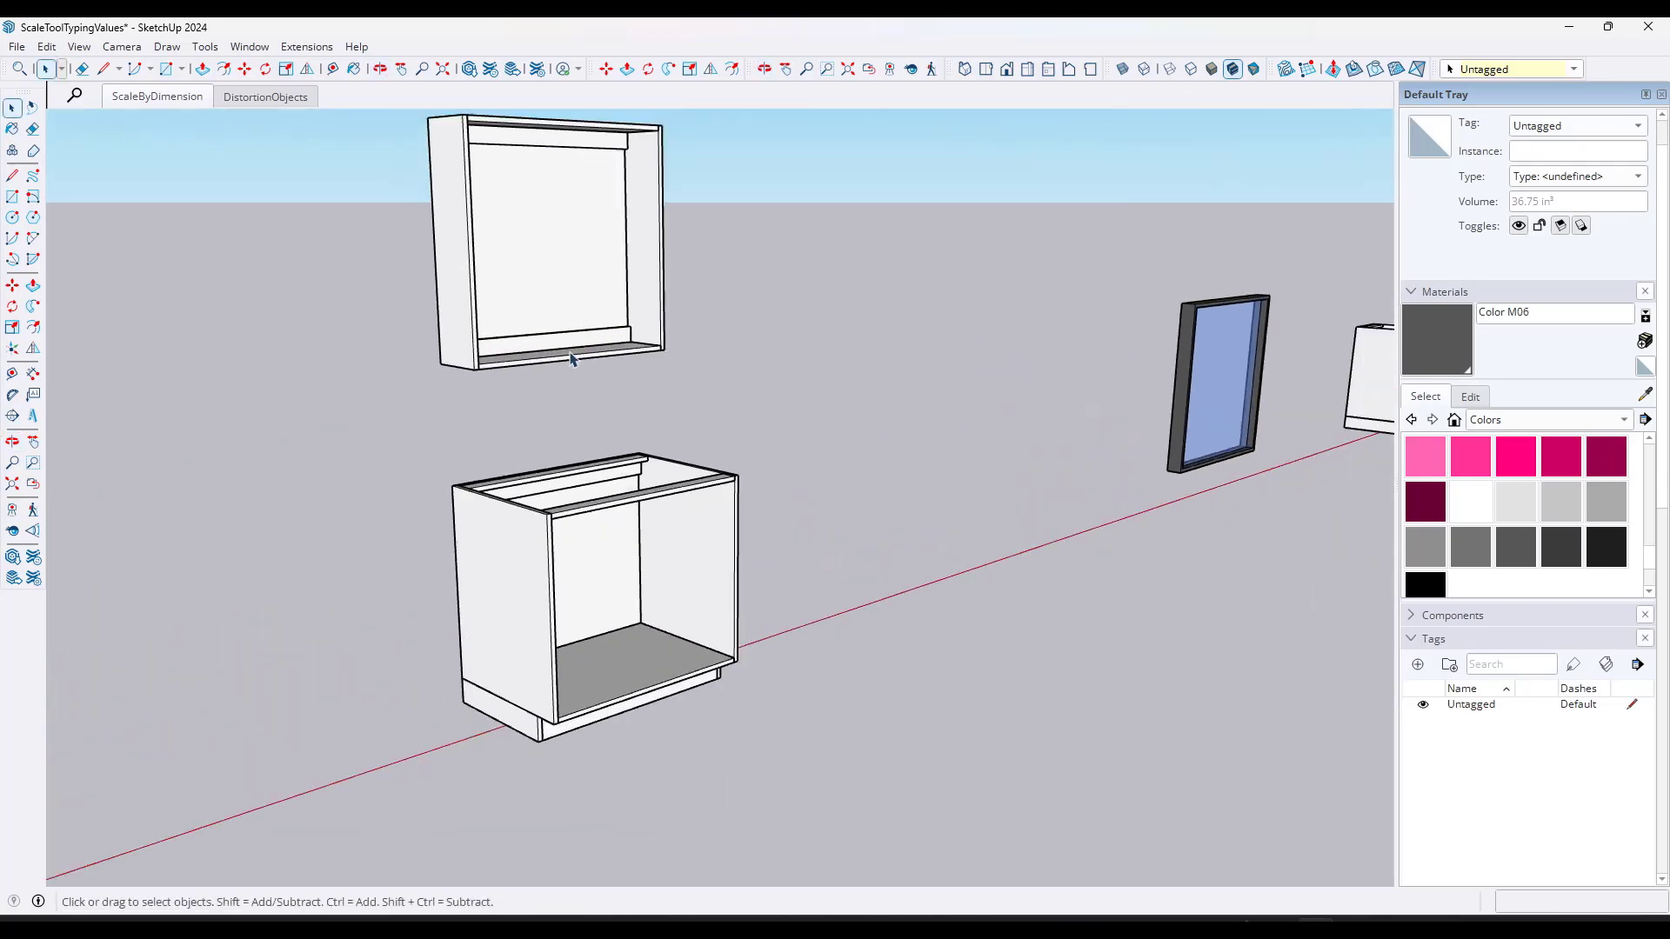
middle_click_drag(597, 258, 533, 298, "shift")
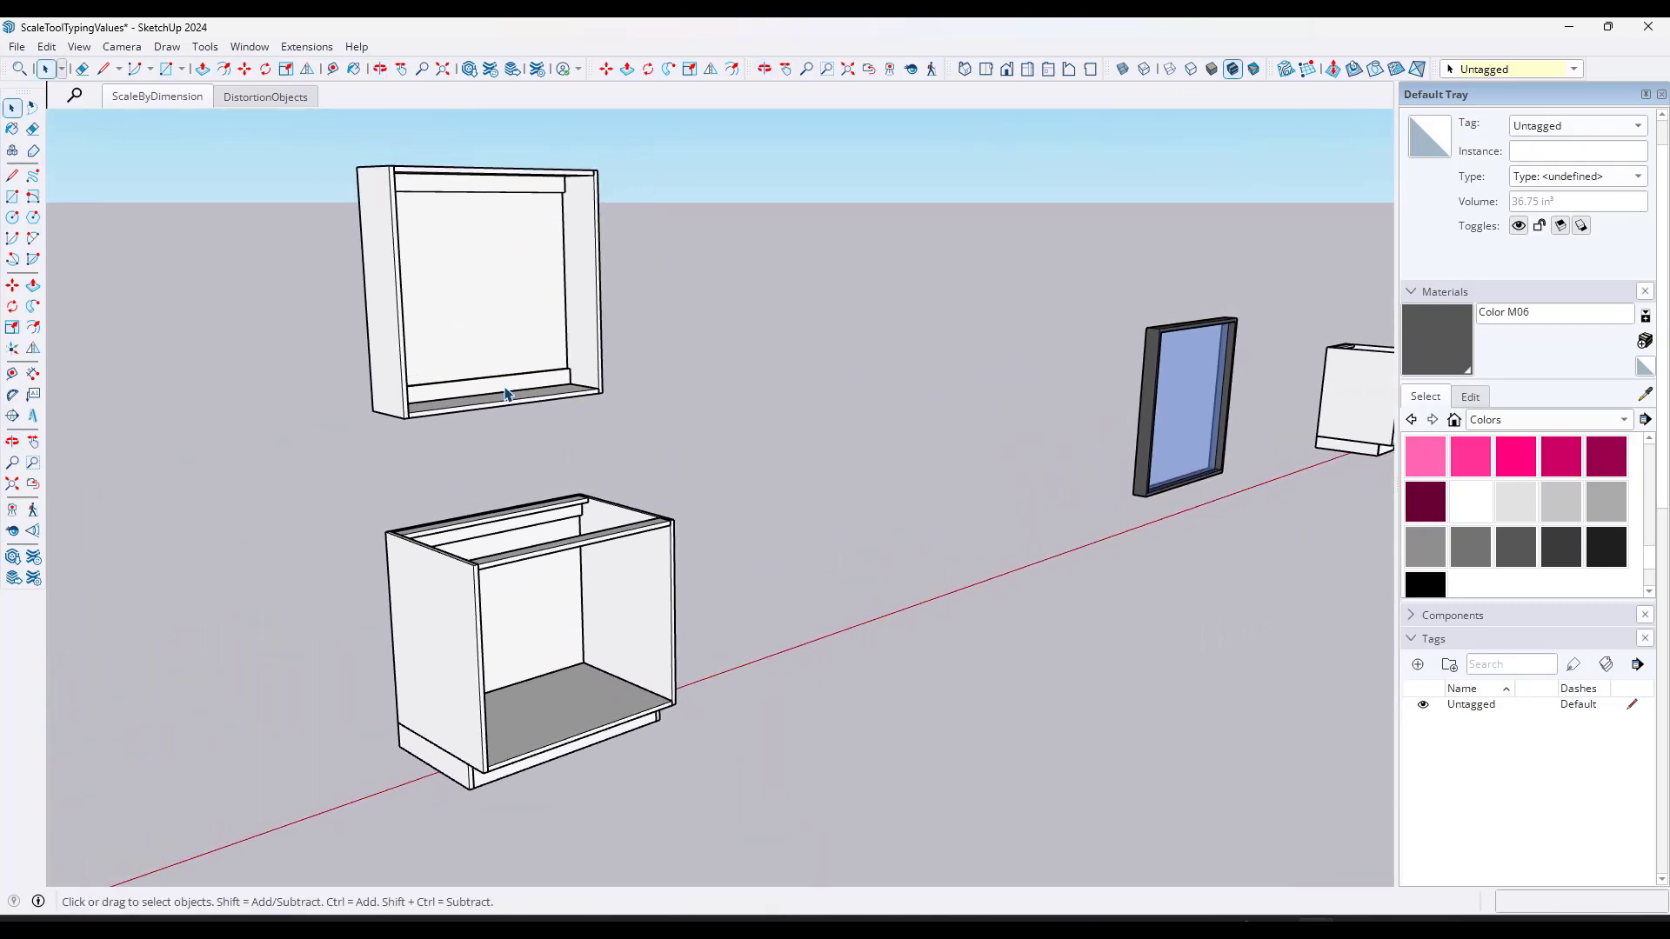
left_click(610, 597)
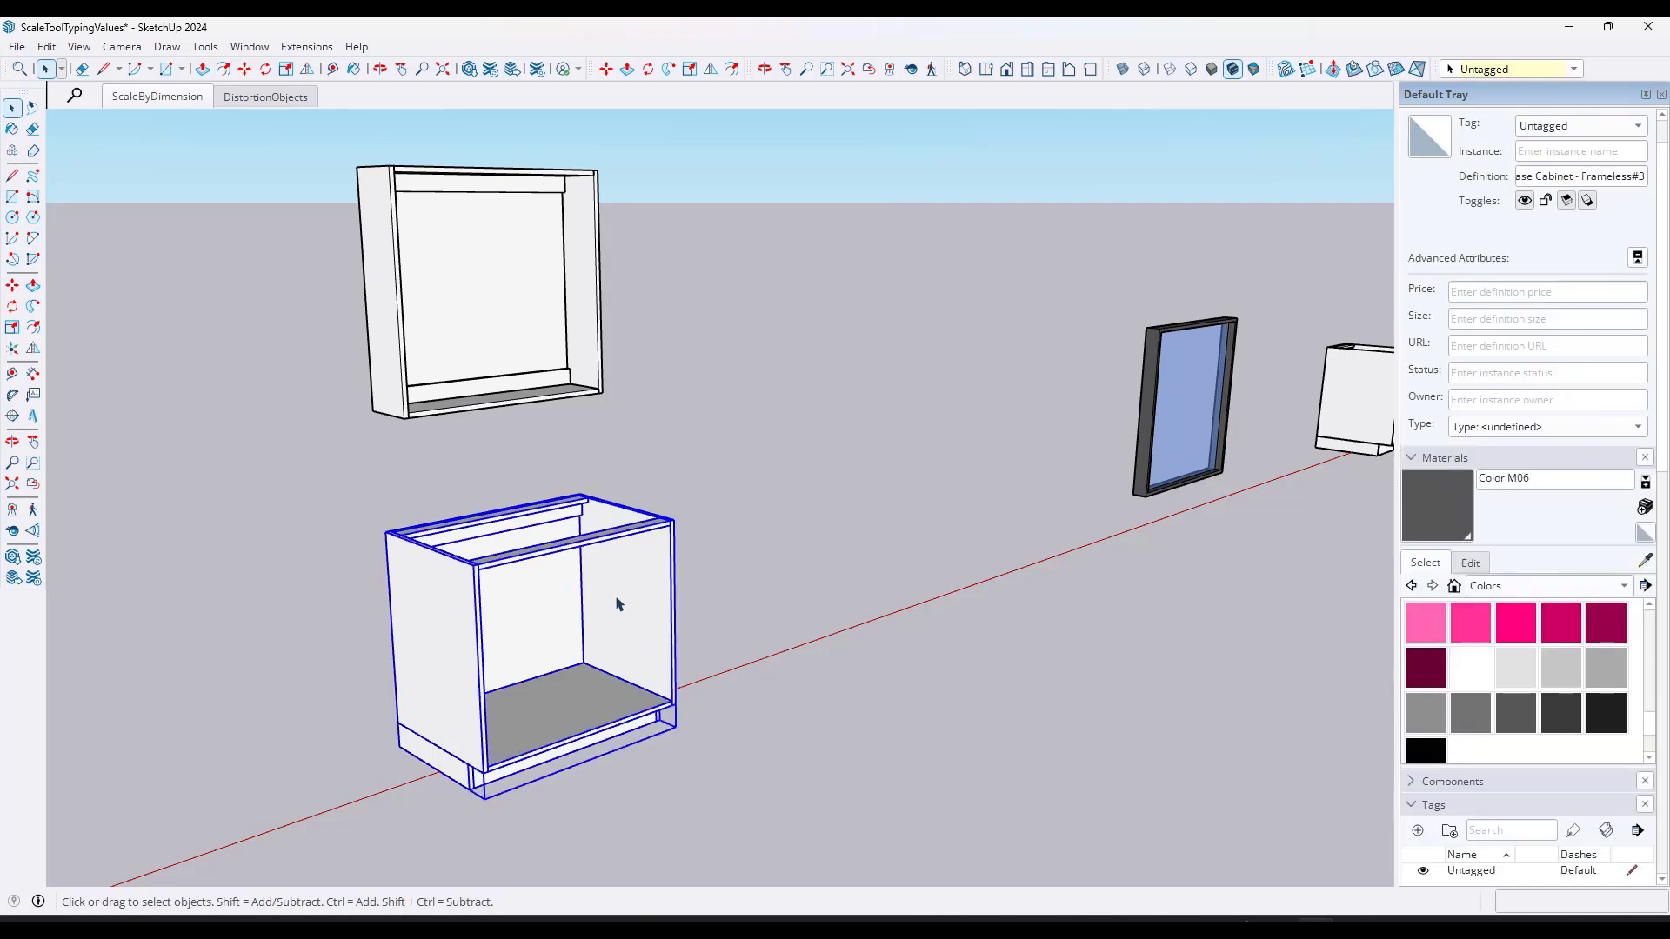
Step: Try narrowing and widening the base cabinet with the Scale tool from both sides
scroll(634, 587, "up", 1)
scroll(634, 592, "down", 3)
scroll(670, 452, "up", 5)
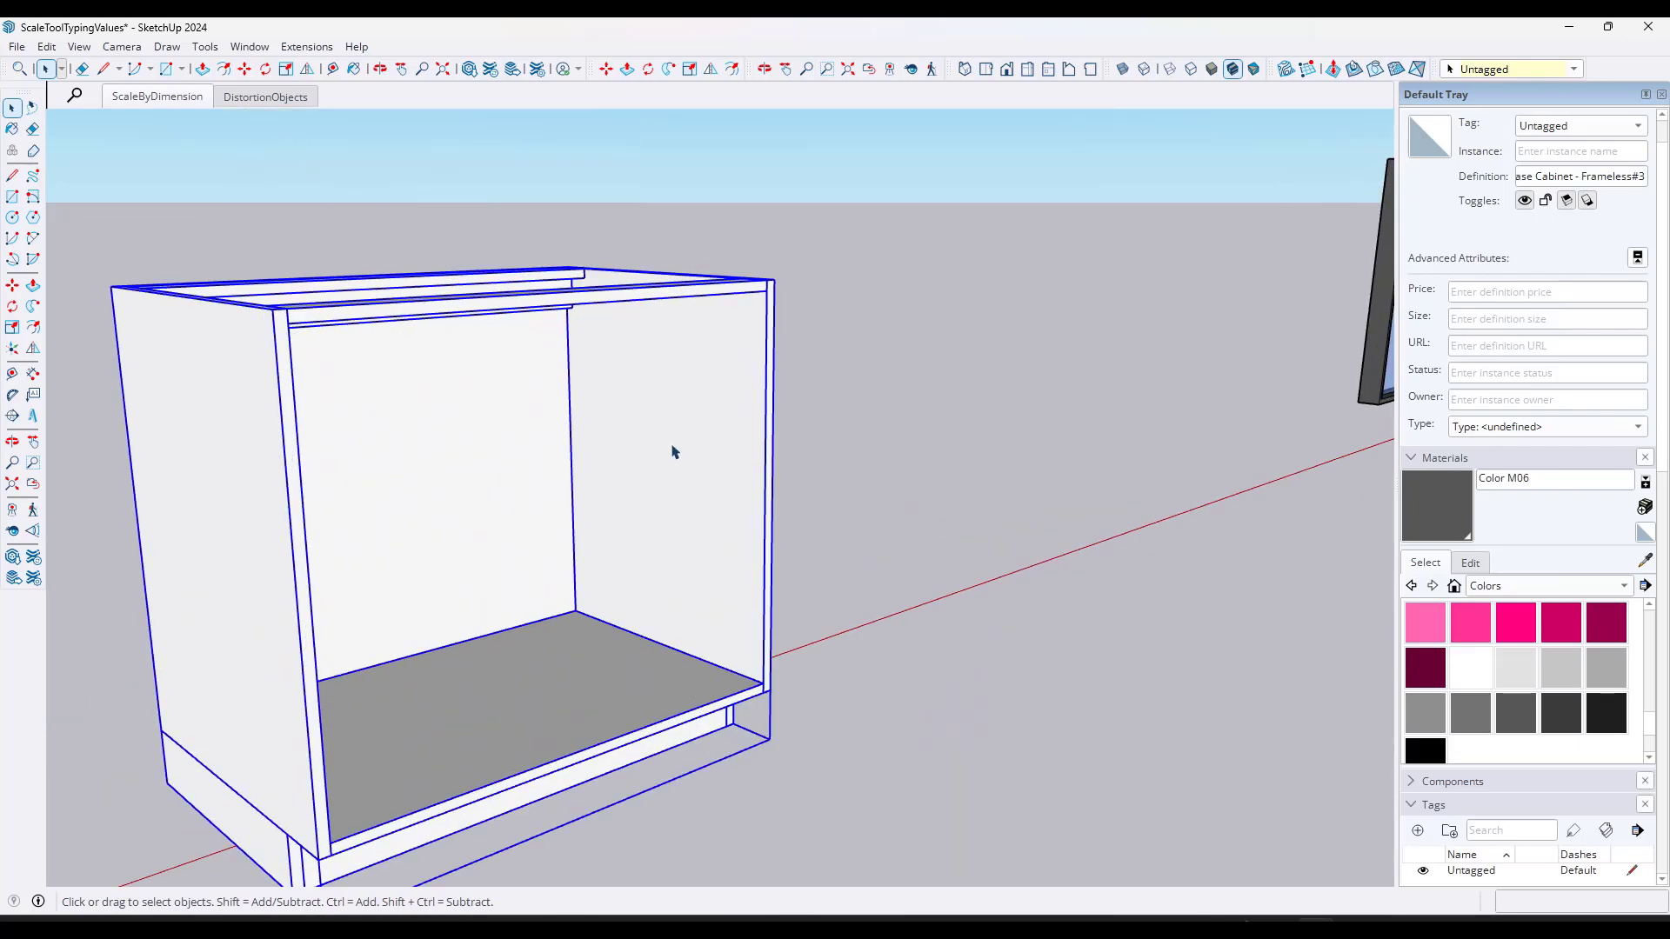
key("s")
left_click(672, 487)
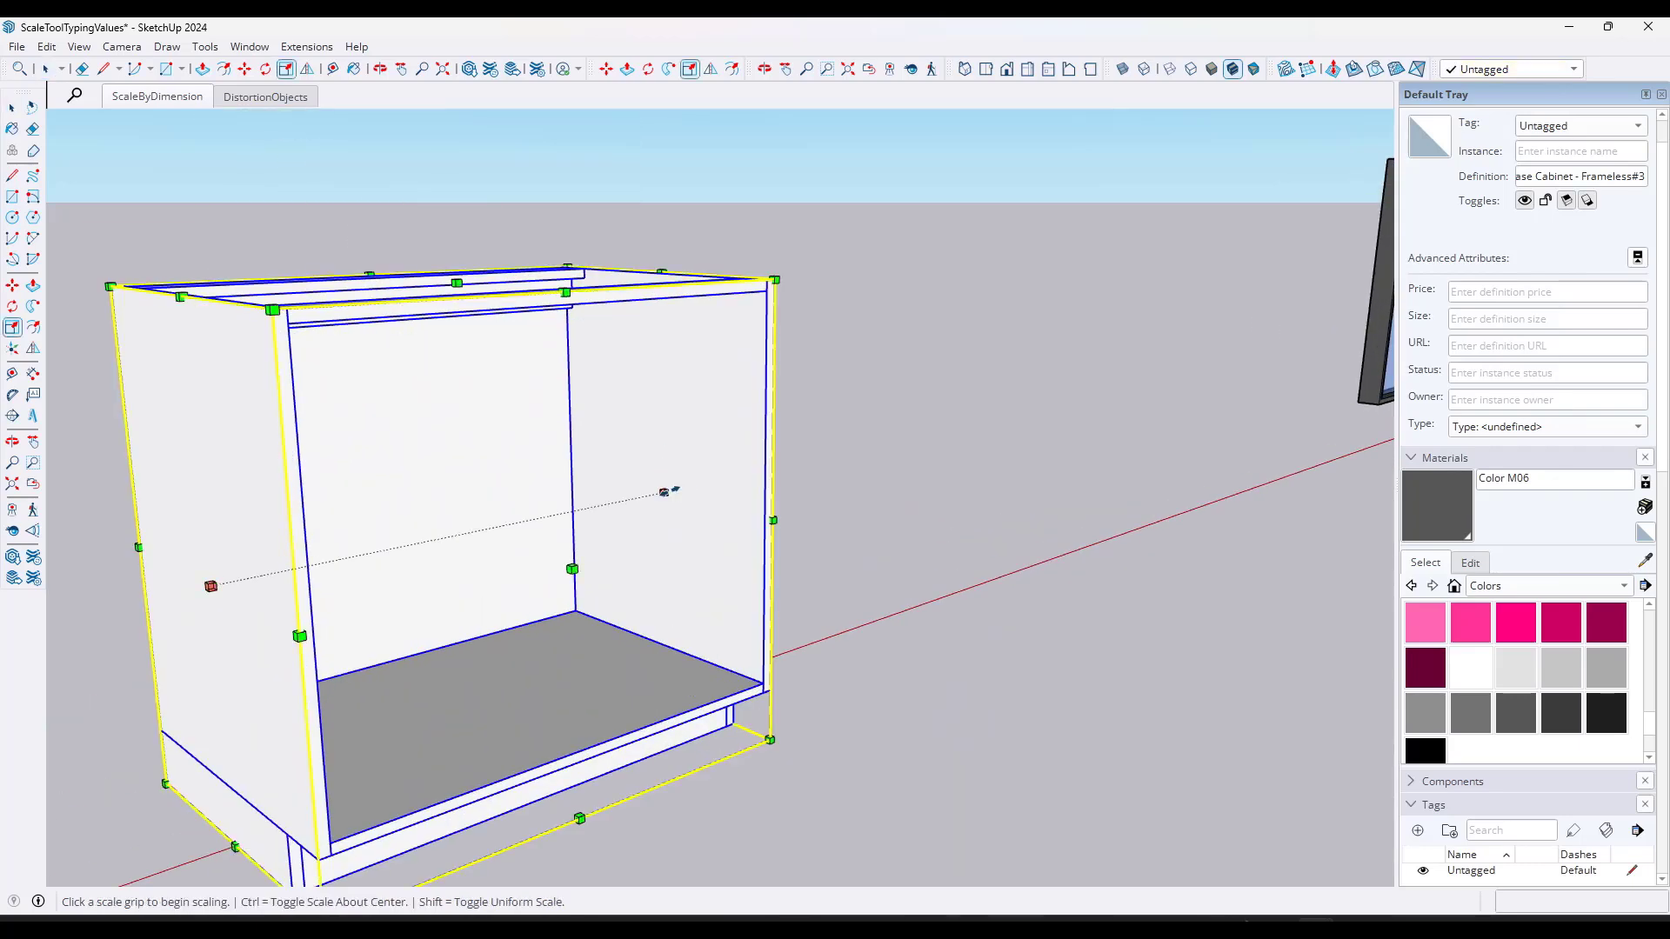
left_click(344, 557)
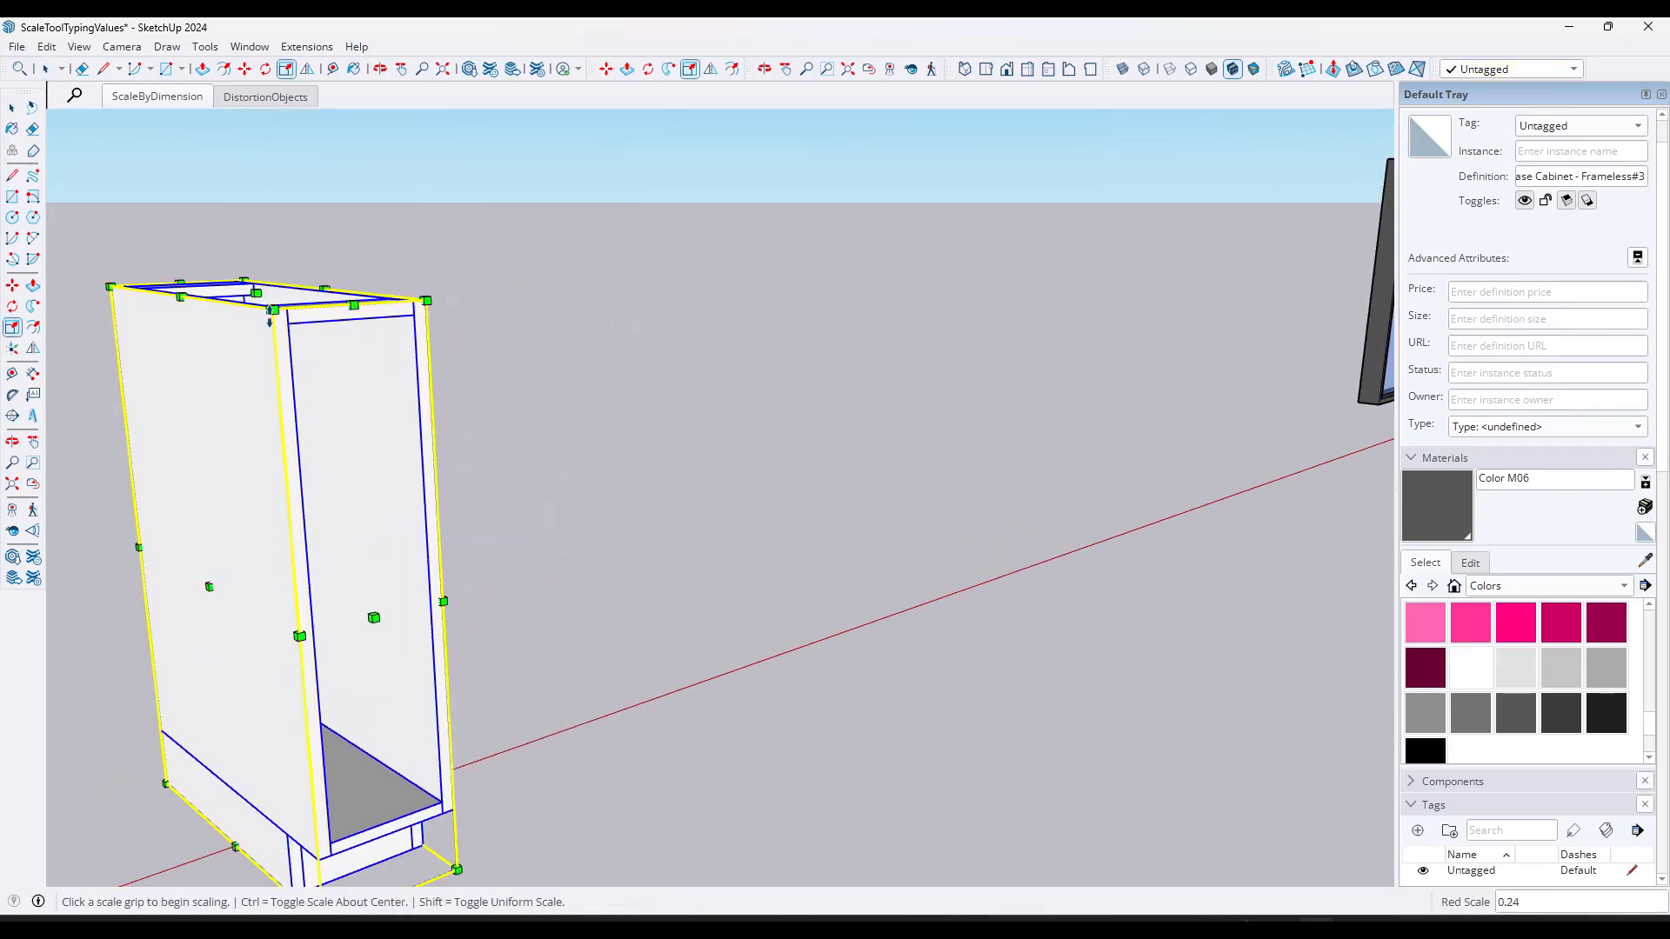
left_click(345, 557)
left_click(639, 375)
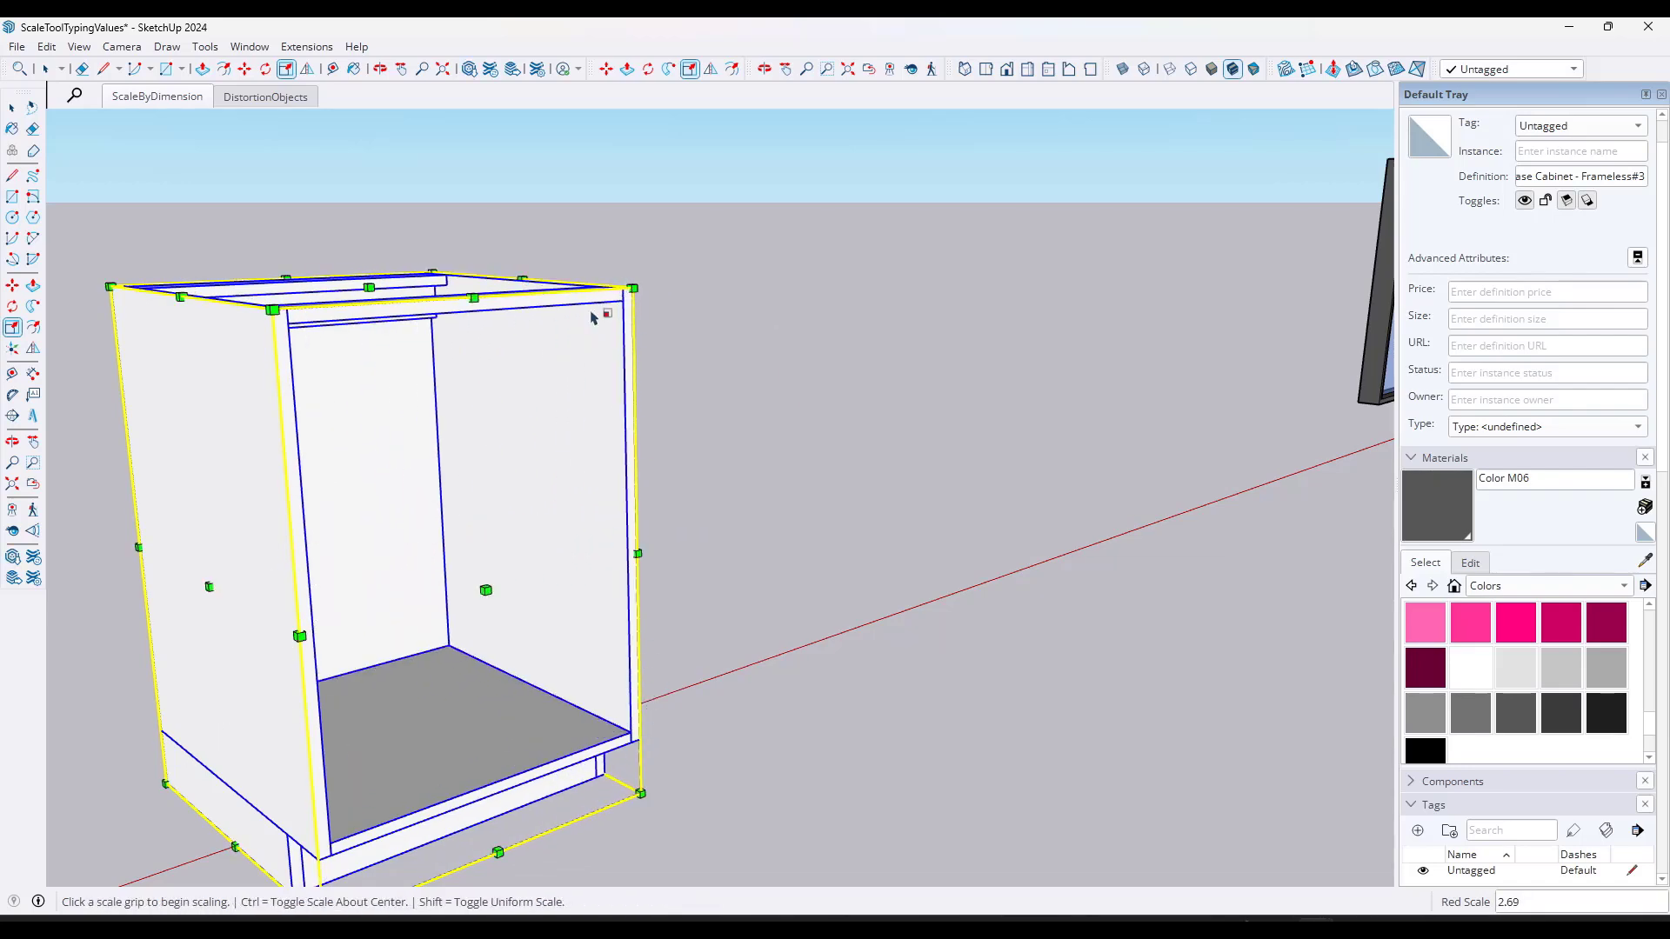
left_click(529, 523)
left_click(754, 483)
scroll(695, 322, "down", 3)
scroll(700, 339, "up", 2)
scroll(757, 407, "down", 3)
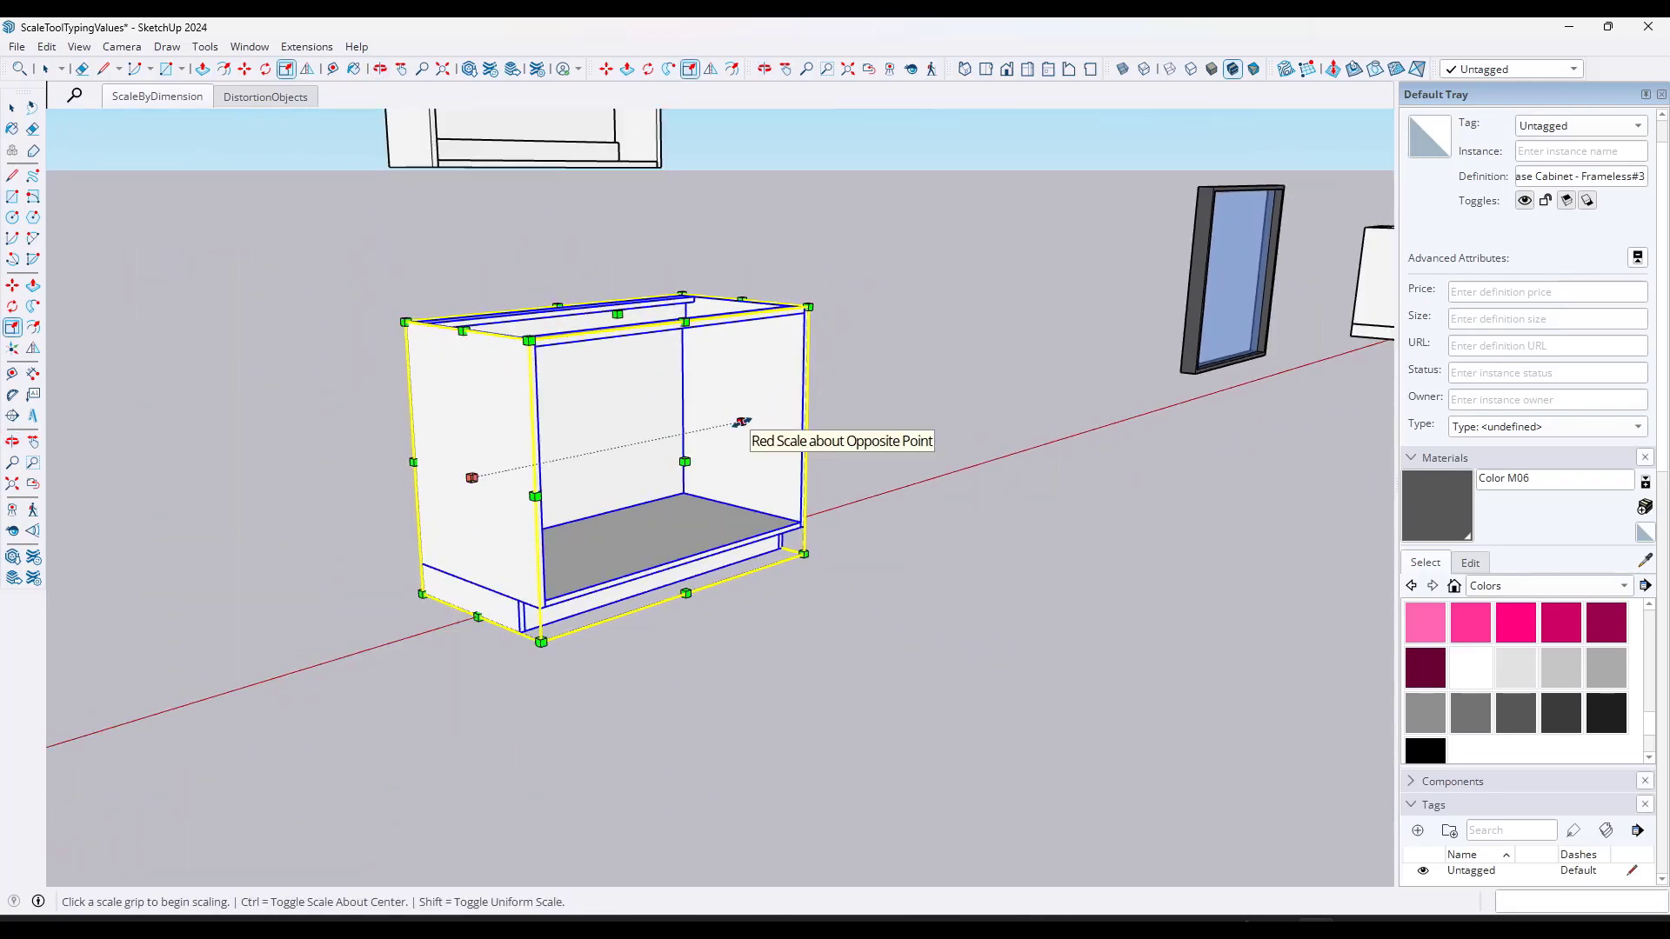
key("space")
Step: Scale the base cabinet from its right-side grip to 24 inches wide
key("s")
scroll(728, 420, "up", 3)
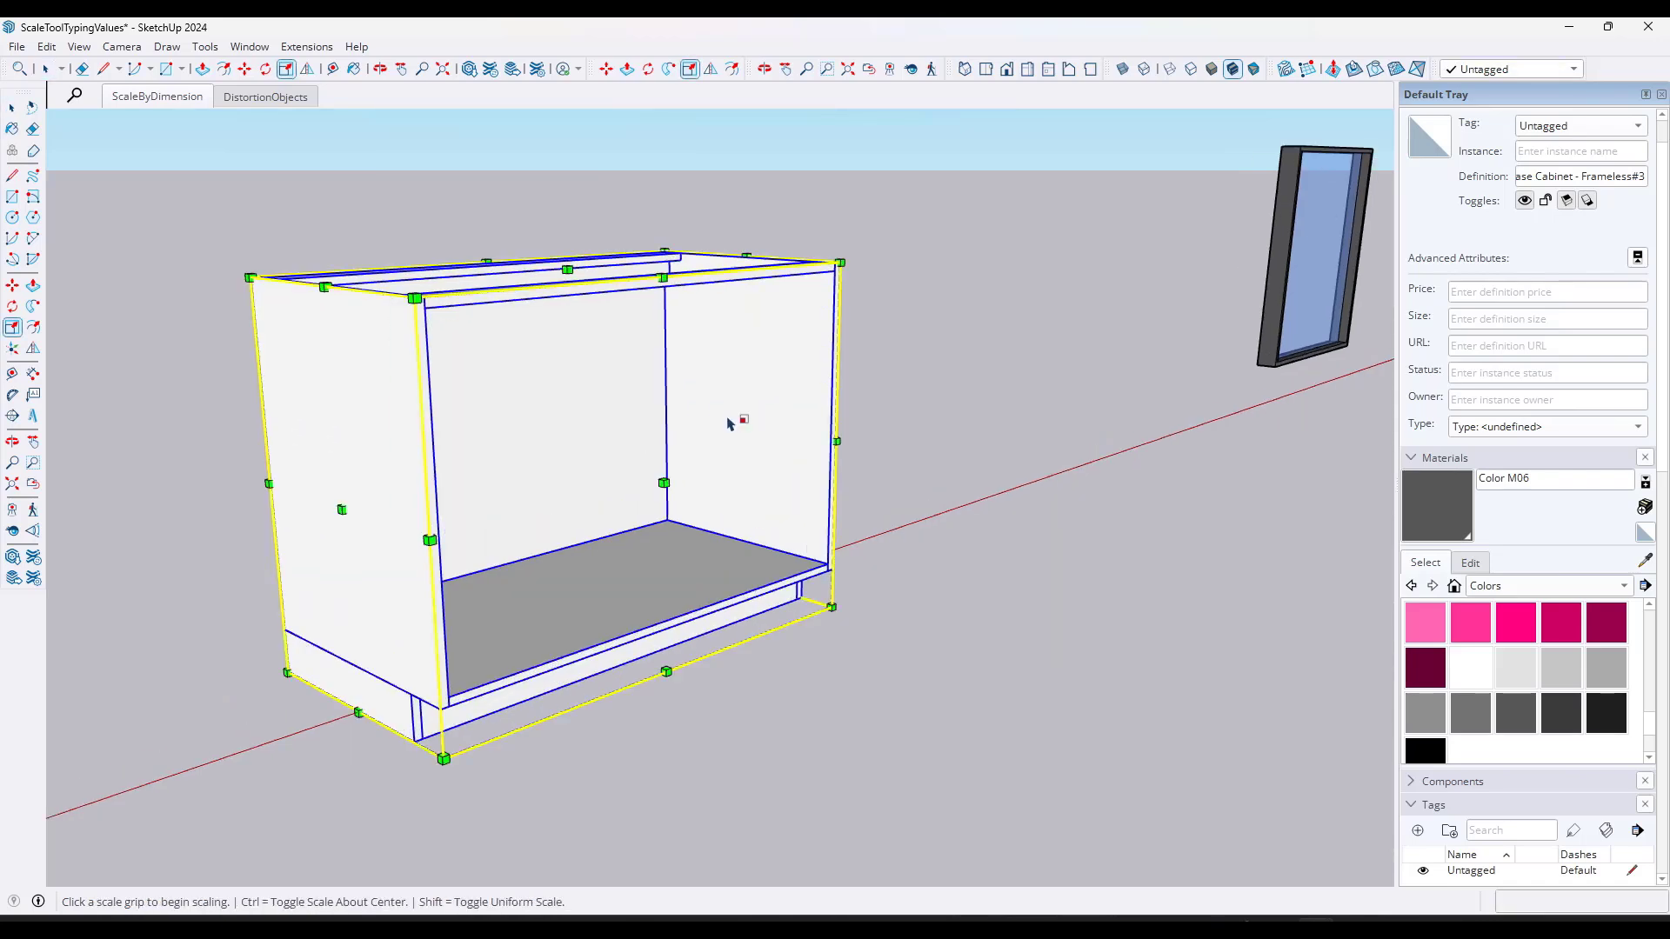
key("space")
key("s")
left_click(746, 421)
type("24")
key("Return")
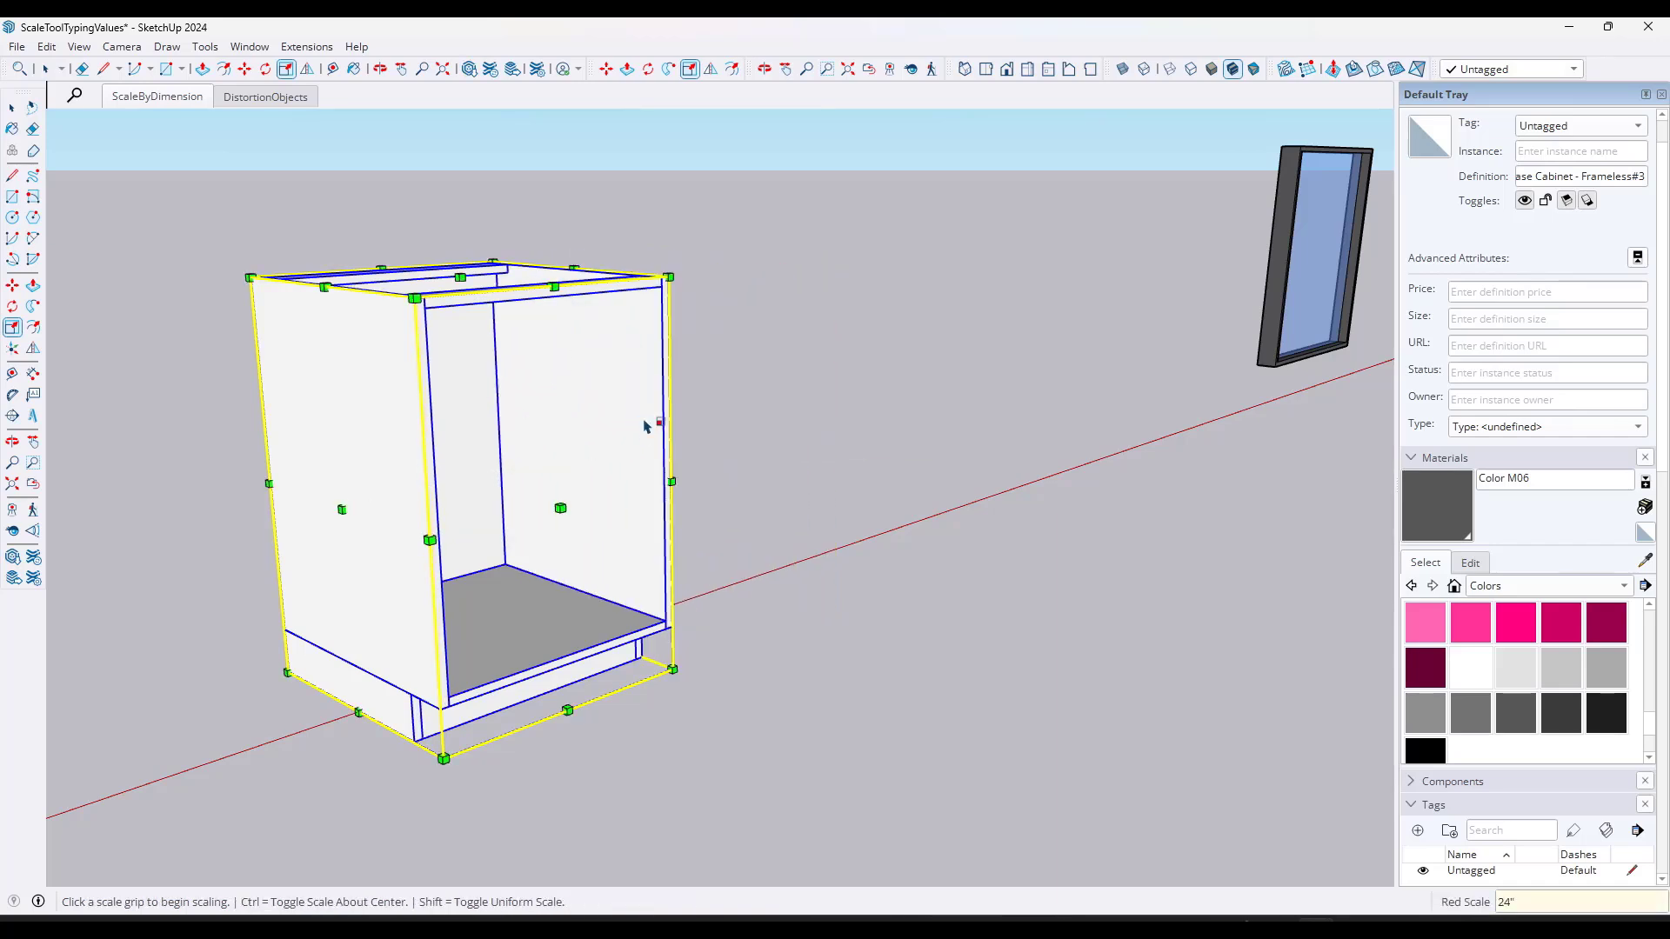
key("space")
middle_click_drag(653, 422, 331, 583)
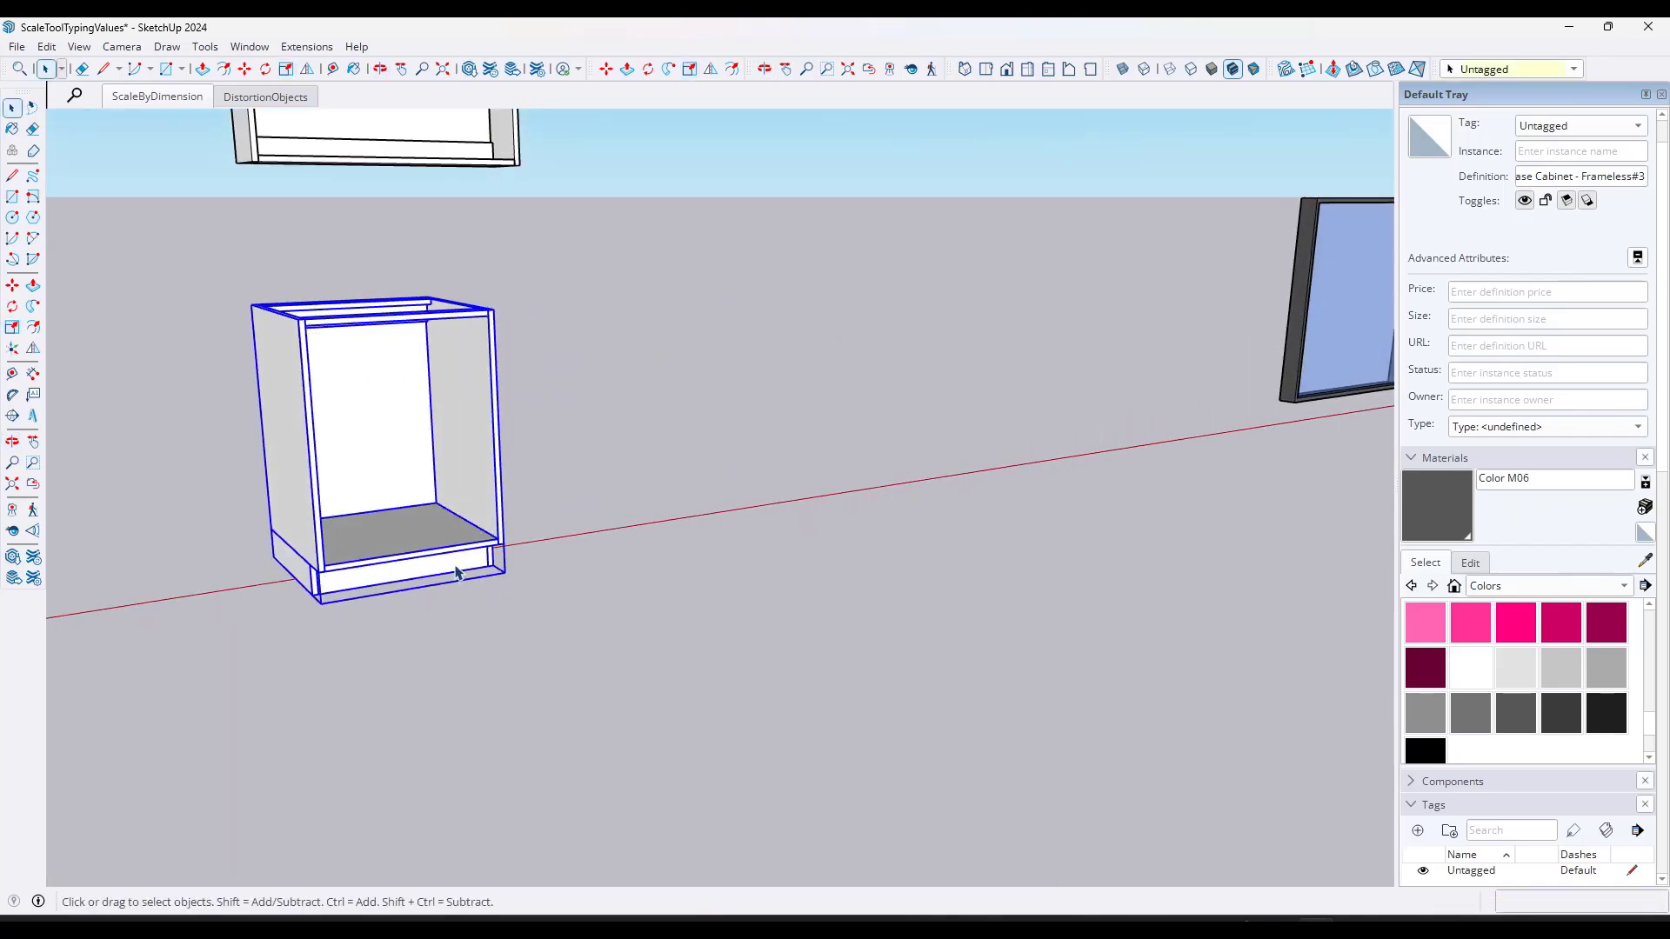
Step: Scale the wall cabinet to 24 inches wide
scroll(490, 381, "down", 3)
middle_click_drag(504, 362, 447, 253)
key("s")
left_click(545, 254)
left_click(568, 256)
type("24\"")
key("Return")
key("space")
Step: Start a dimension at the wall cabinet's top corner, then cancel it
scroll(480, 224, "up", 2)
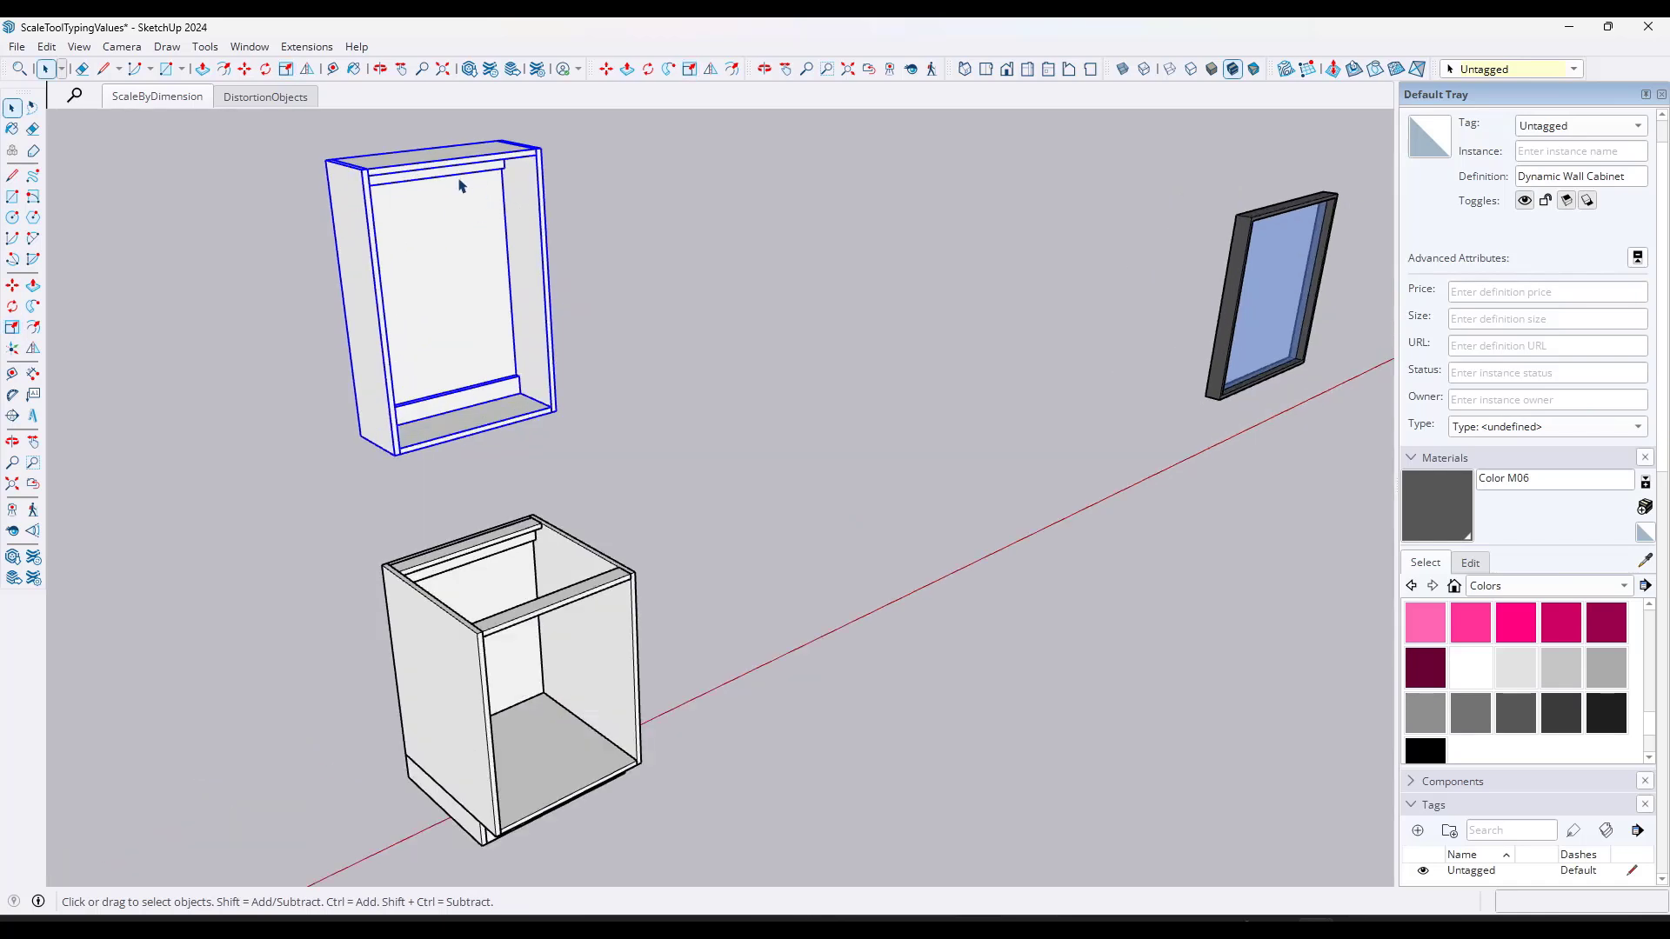
middle_click_drag(458, 180, 438, 213)
left_click(33, 373)
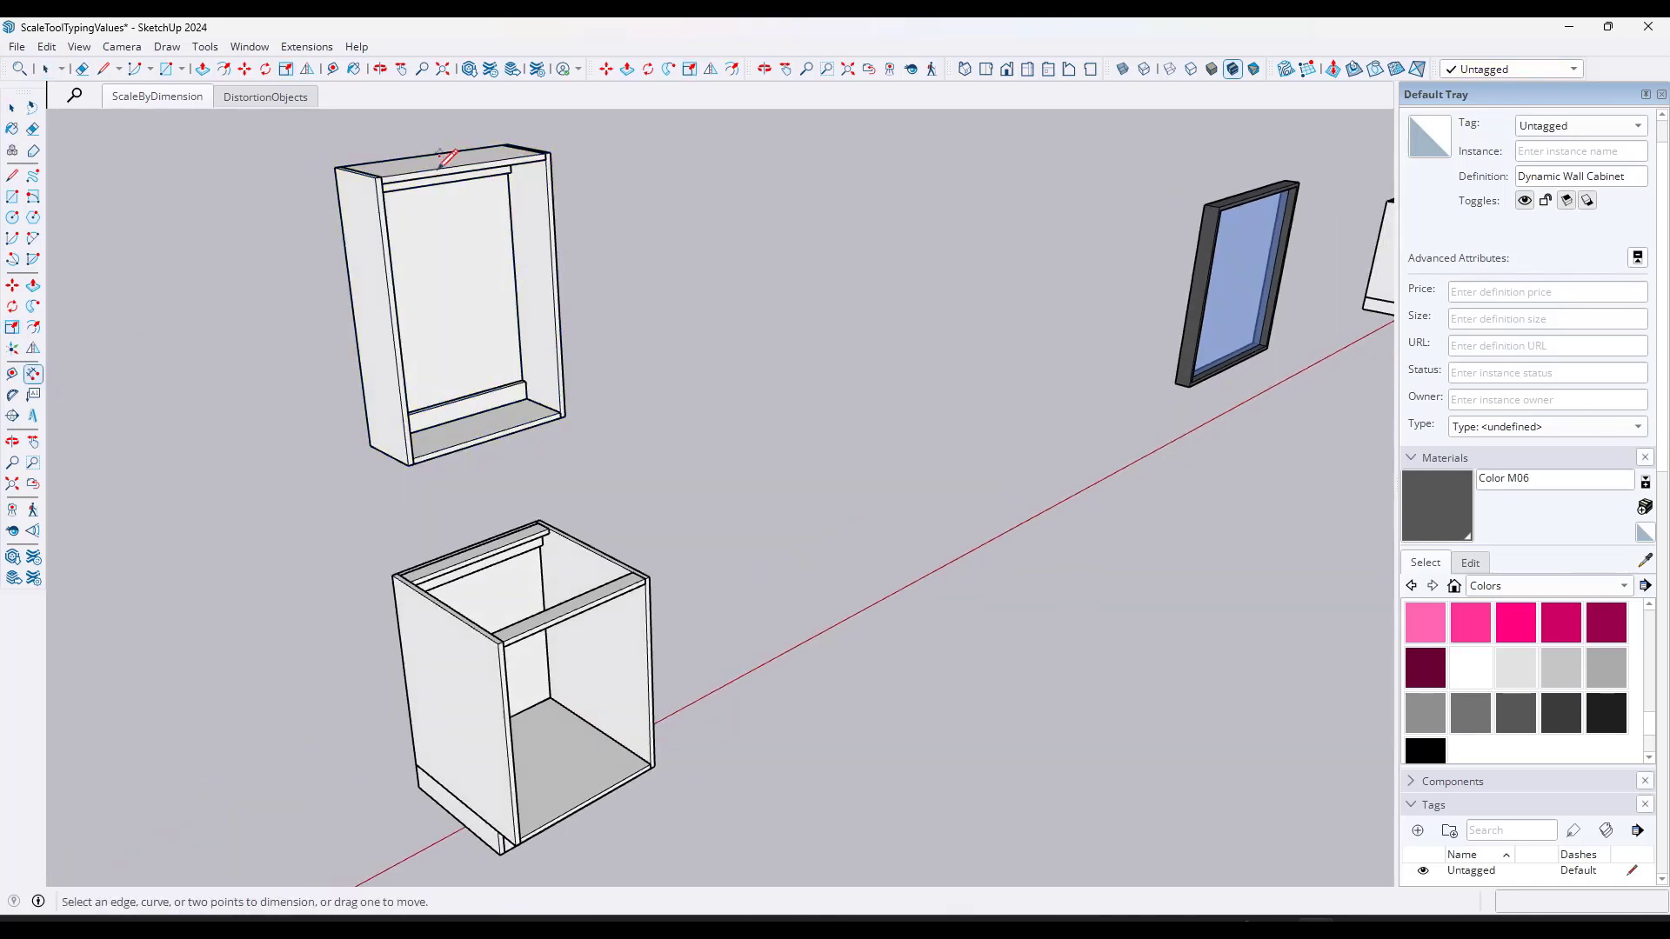
left_click(376, 176)
key("space")
Step: Window-select the window and small cabinet and move them farther along the red axis
scroll(477, 279, "down", 2)
mouse_move(477, 279)
middle_mouse_down()
mouse_move(471, 334)
mouse_move(475, 300)
middle_mouse_up()
scroll(476, 298, "down", 3)
scroll(484, 254, "up", 4)
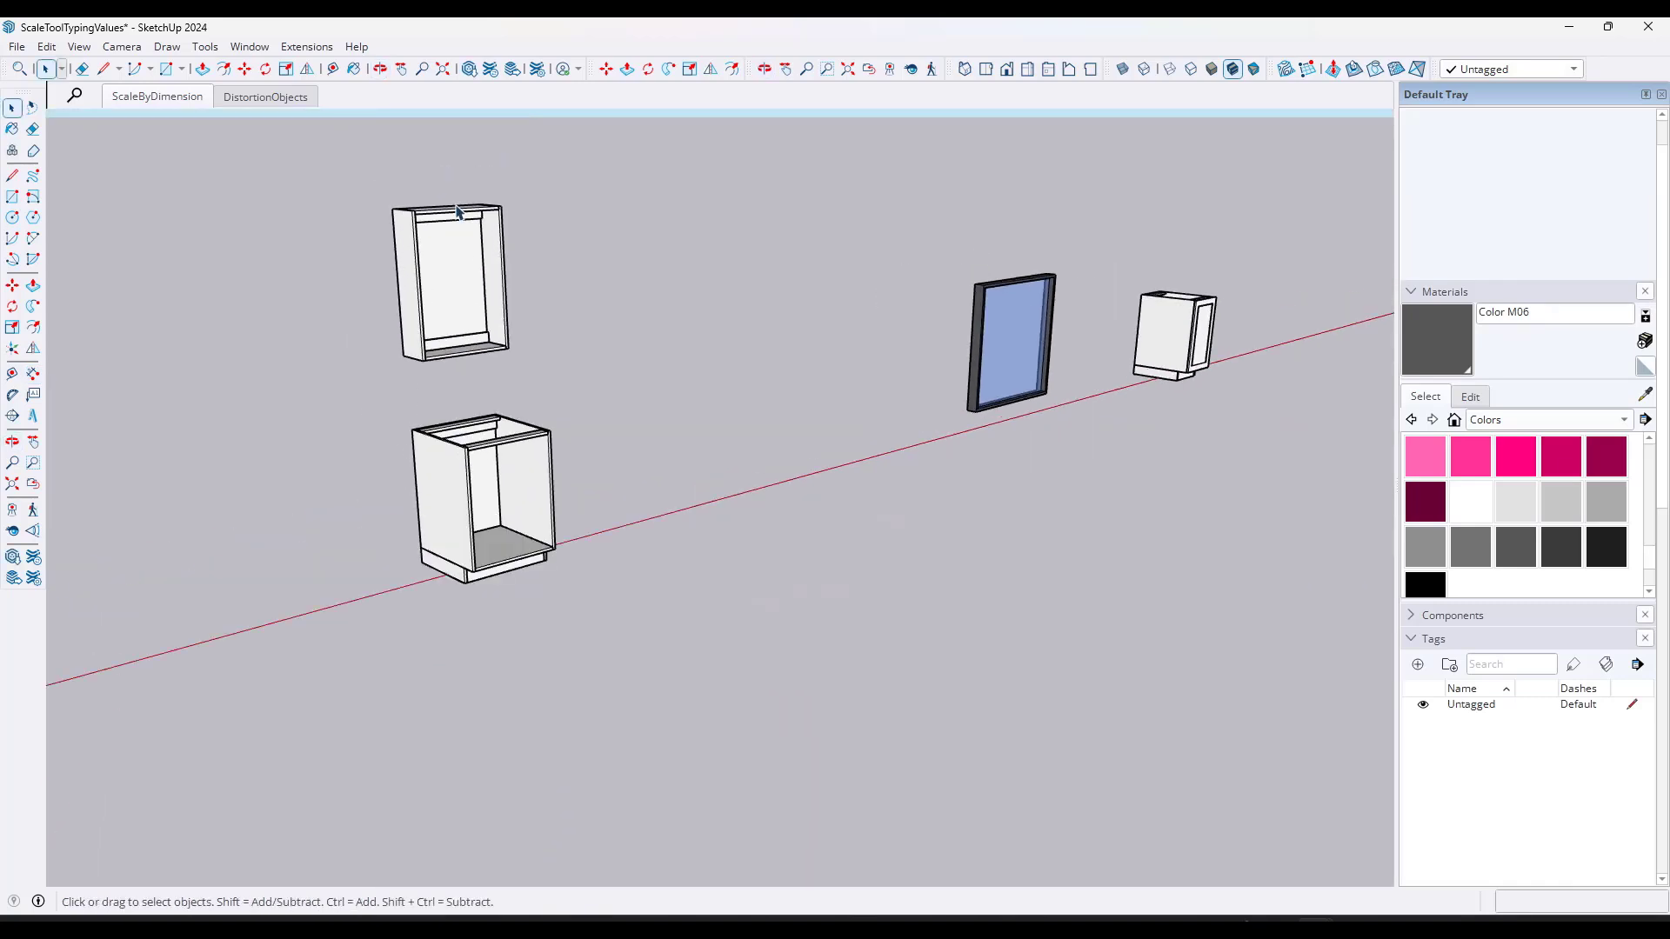
scroll(589, 300, "down", 3)
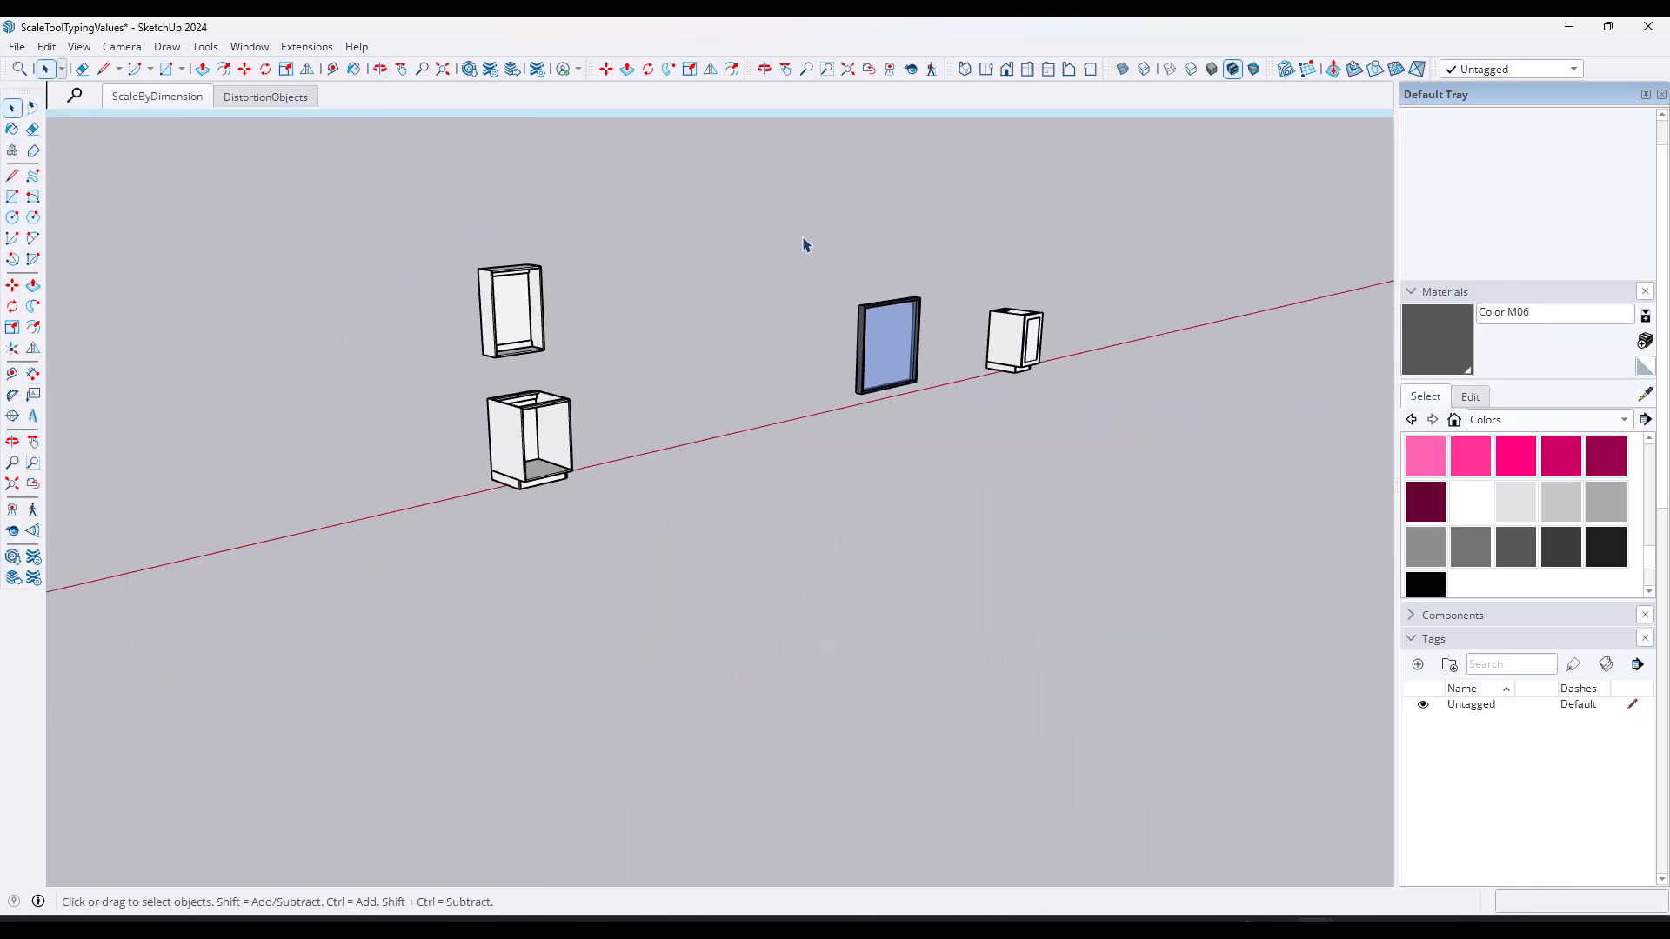
left_click_drag(806, 245, 1085, 447)
key("m")
left_click(903, 370)
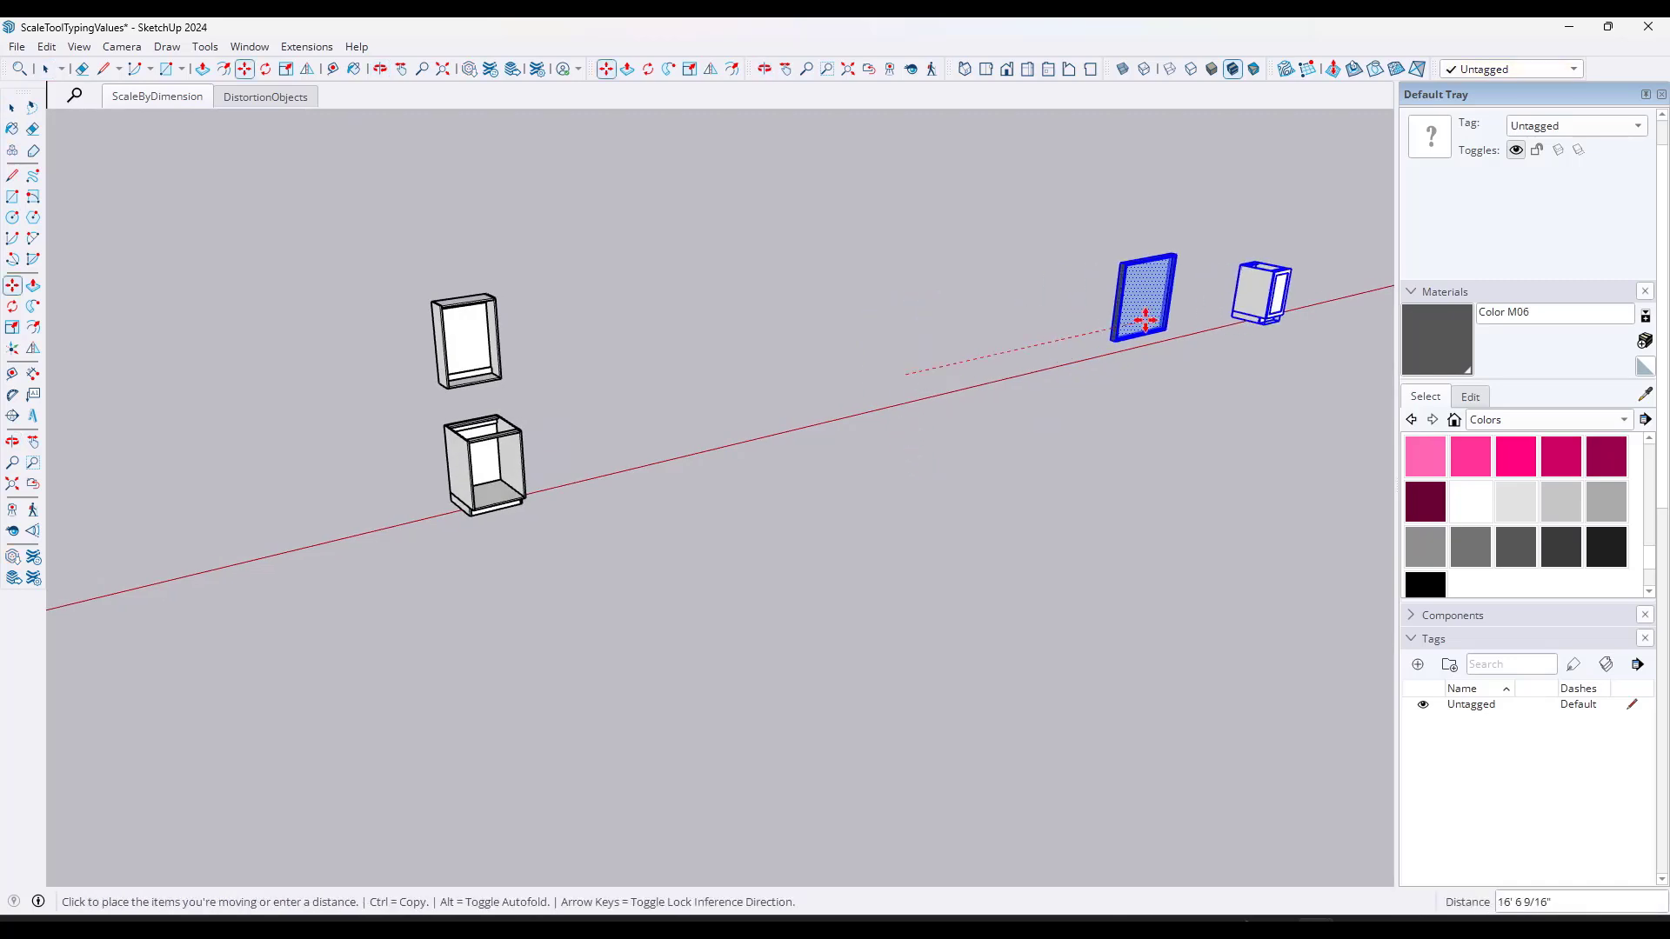
left_click(1142, 276)
key("space")
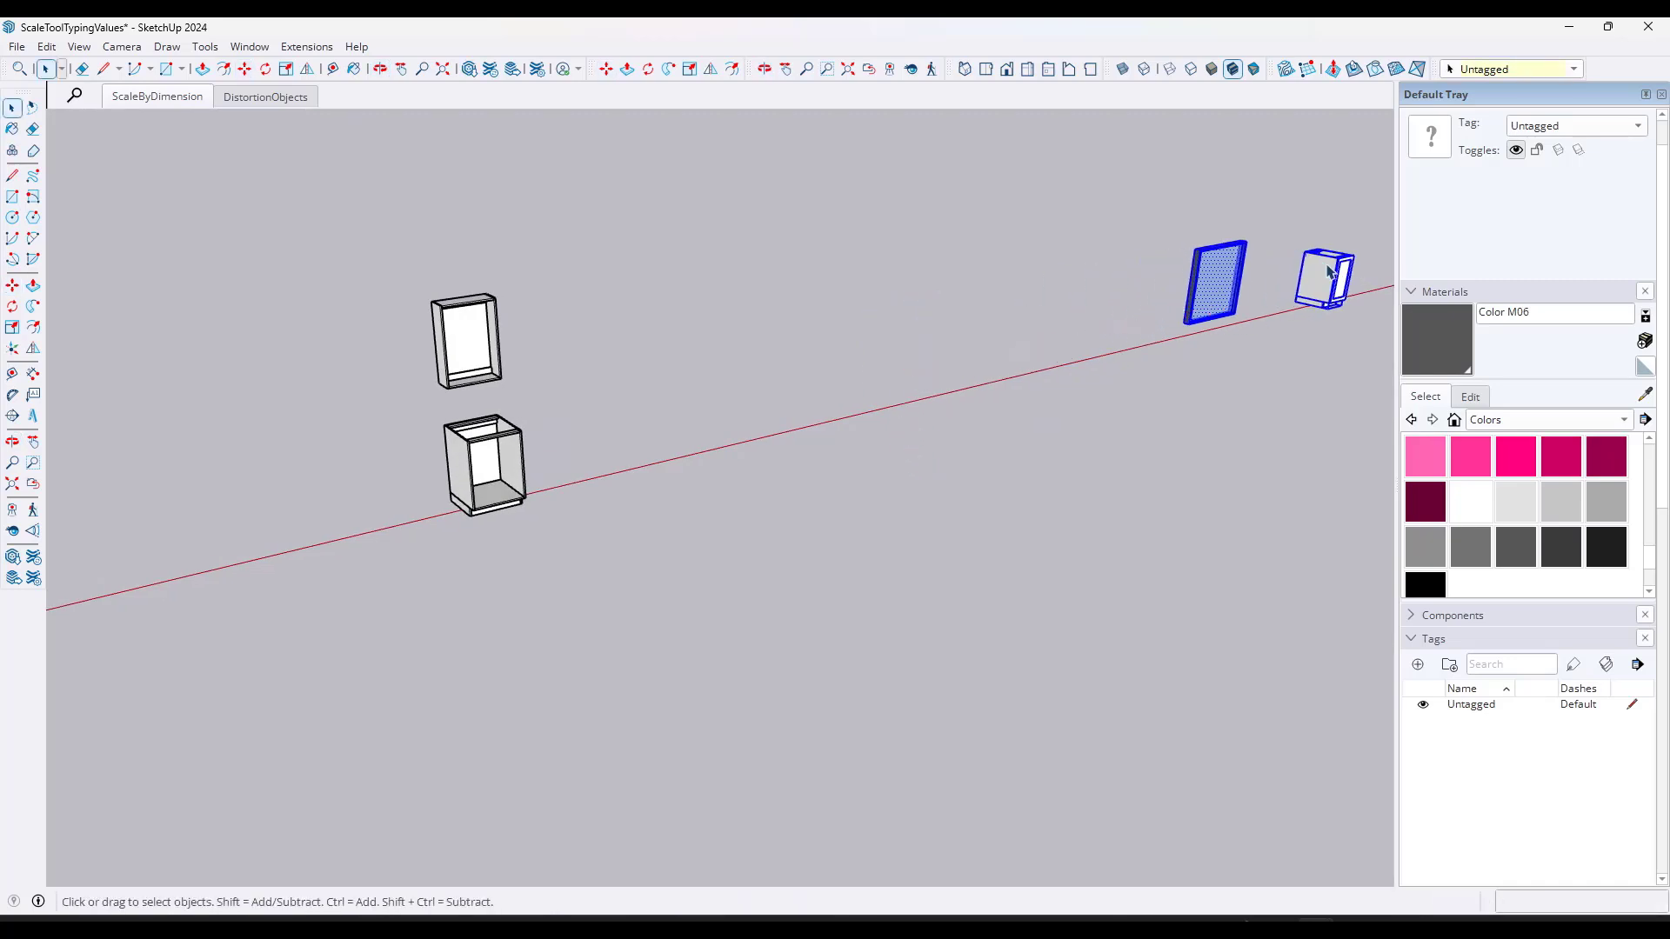
scroll(1114, 365, "down", 6)
middle_click_drag(1007, 351, 691, 388)
scroll(745, 455, "up", 4)
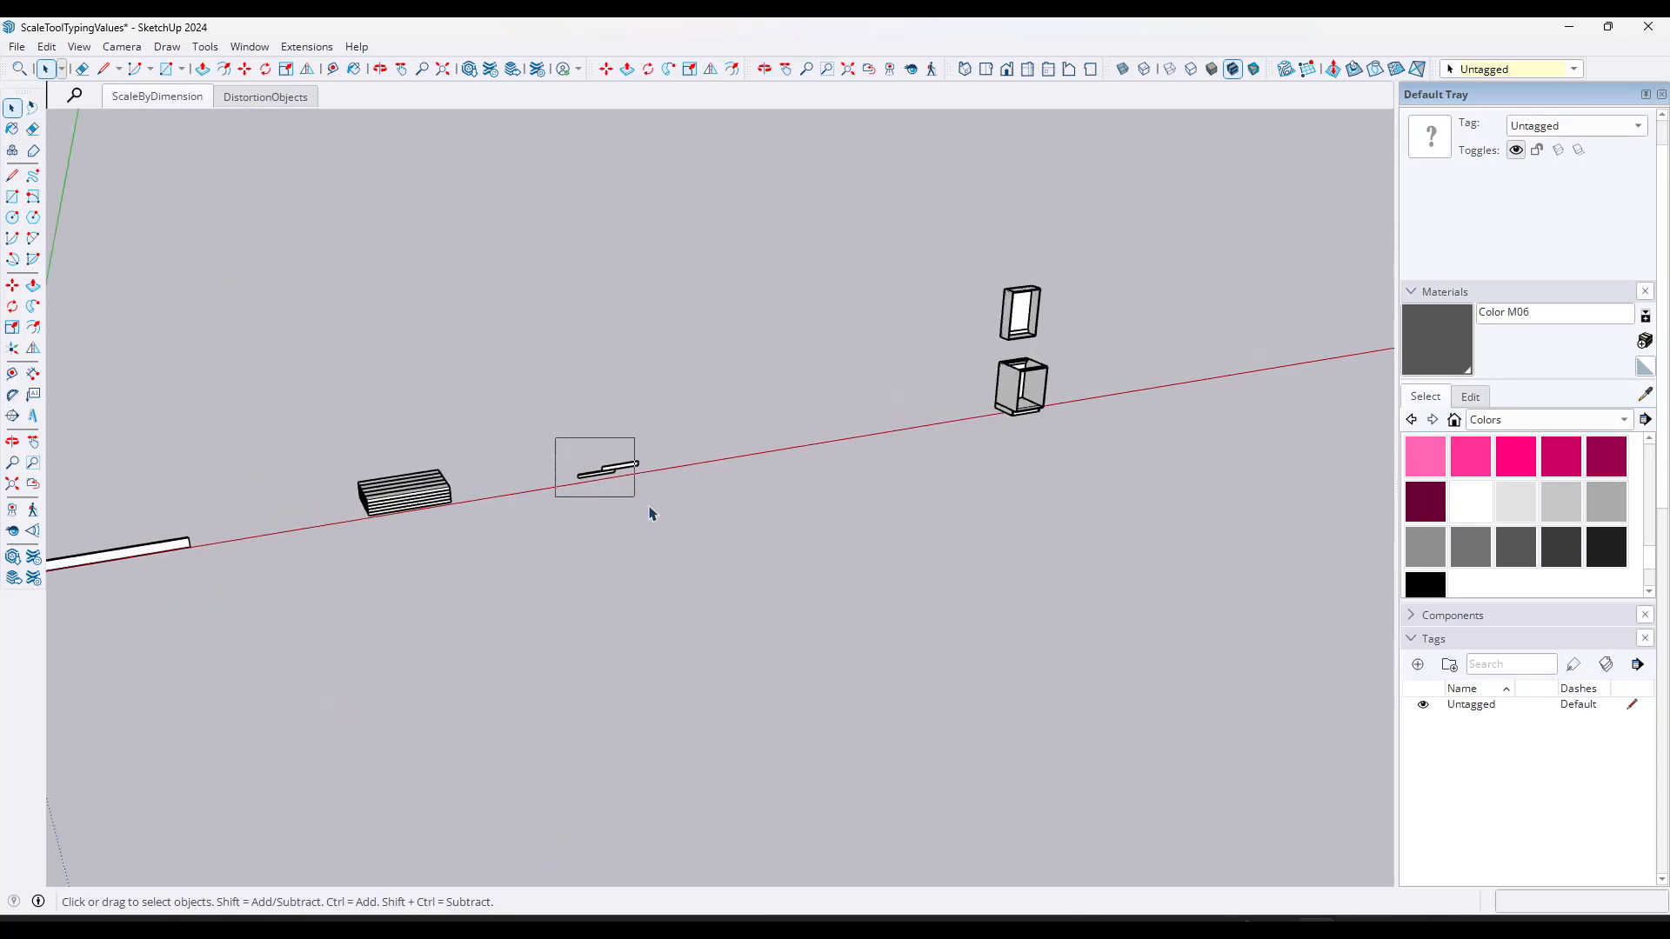
left_click_drag(651, 507, 660, 505)
scroll(660, 504, "down", 2)
key("m")
left_click(613, 477)
key("ctrl")
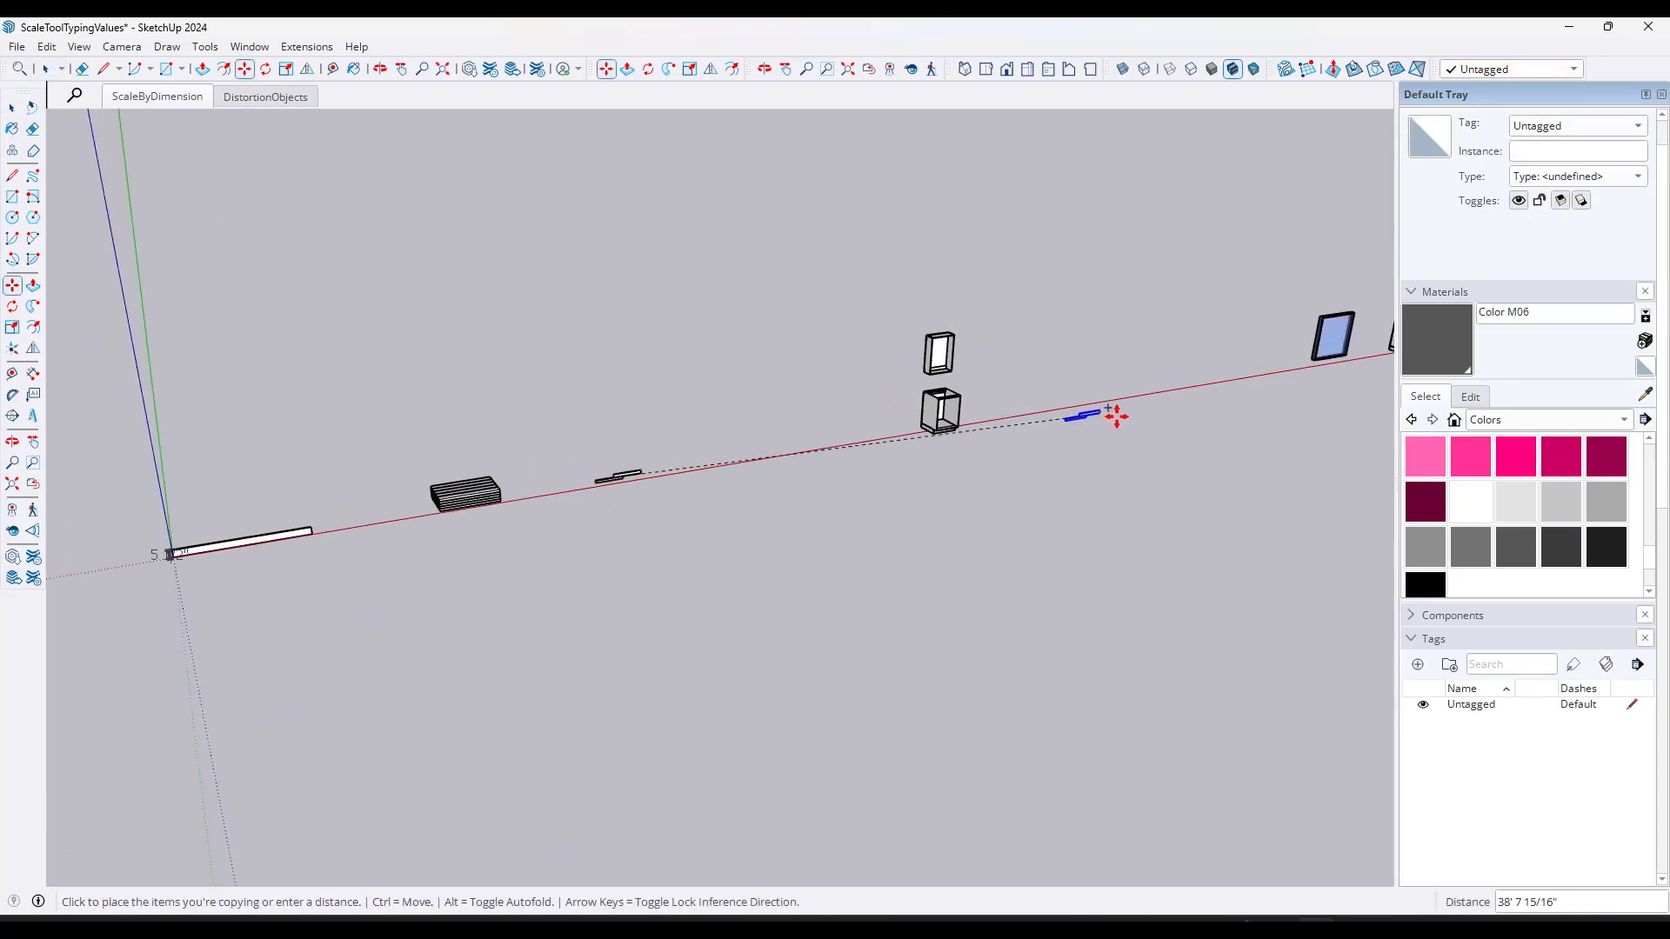
left_click(1124, 389)
scroll(1131, 383, "up", 8)
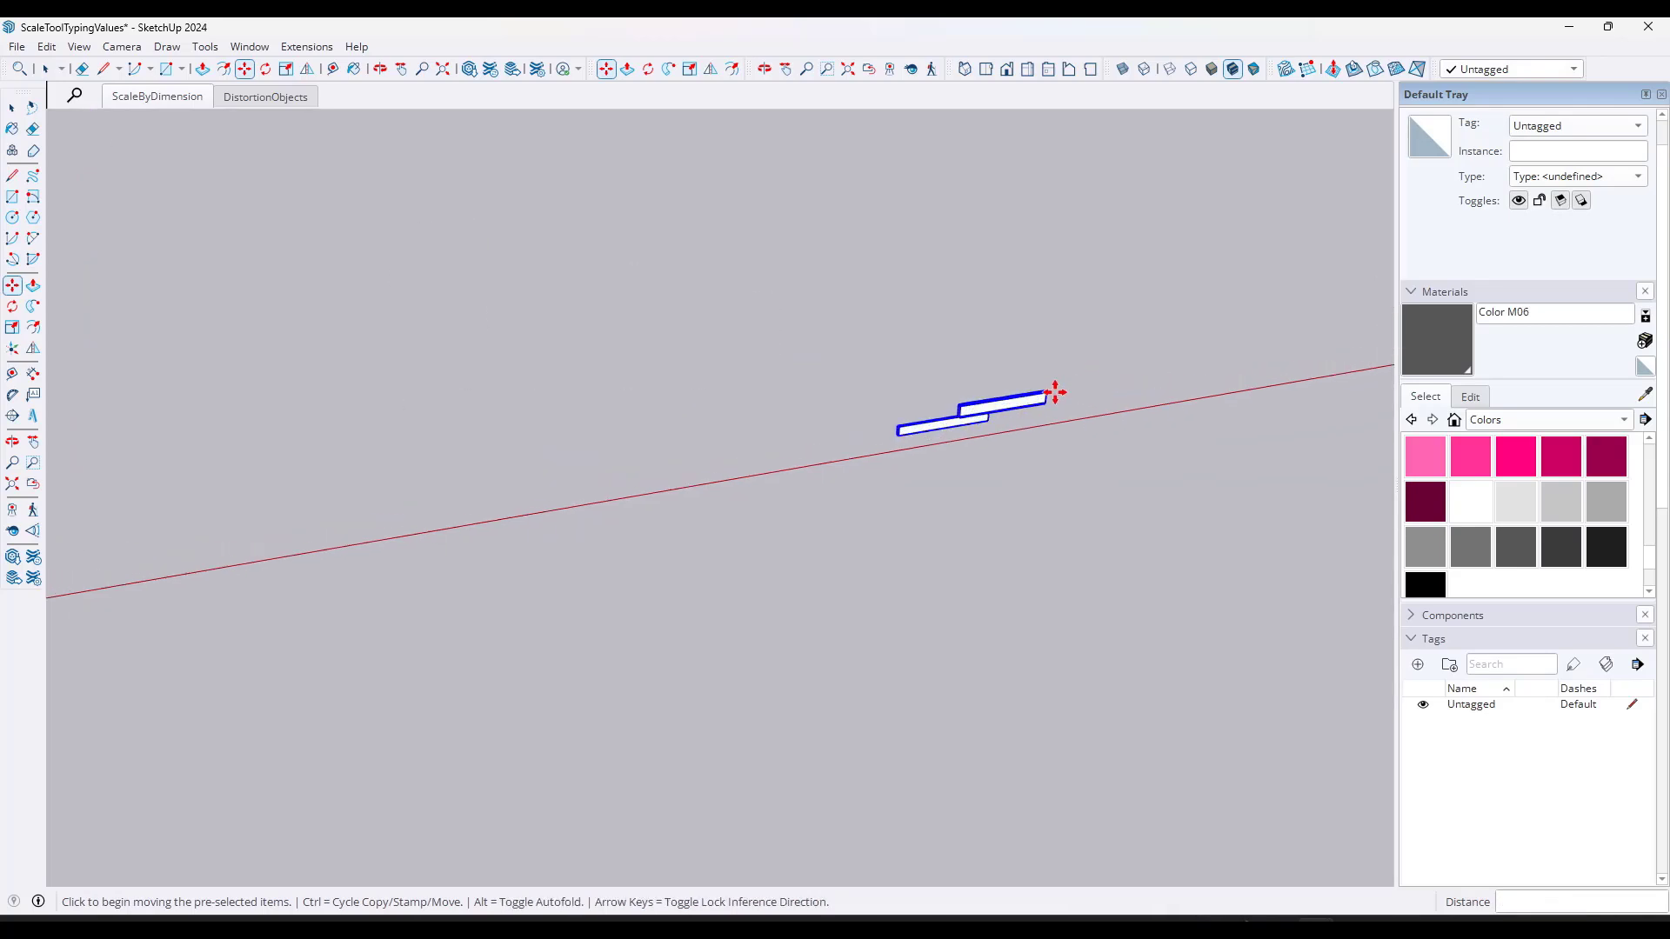
middle_click_drag(910, 405, 1048, 292)
key("space")
left_click(1167, 357)
scroll(1166, 357, "up", 2)
left_click(818, 334)
key("s")
middle_click_drag(818, 334, 584, 400)
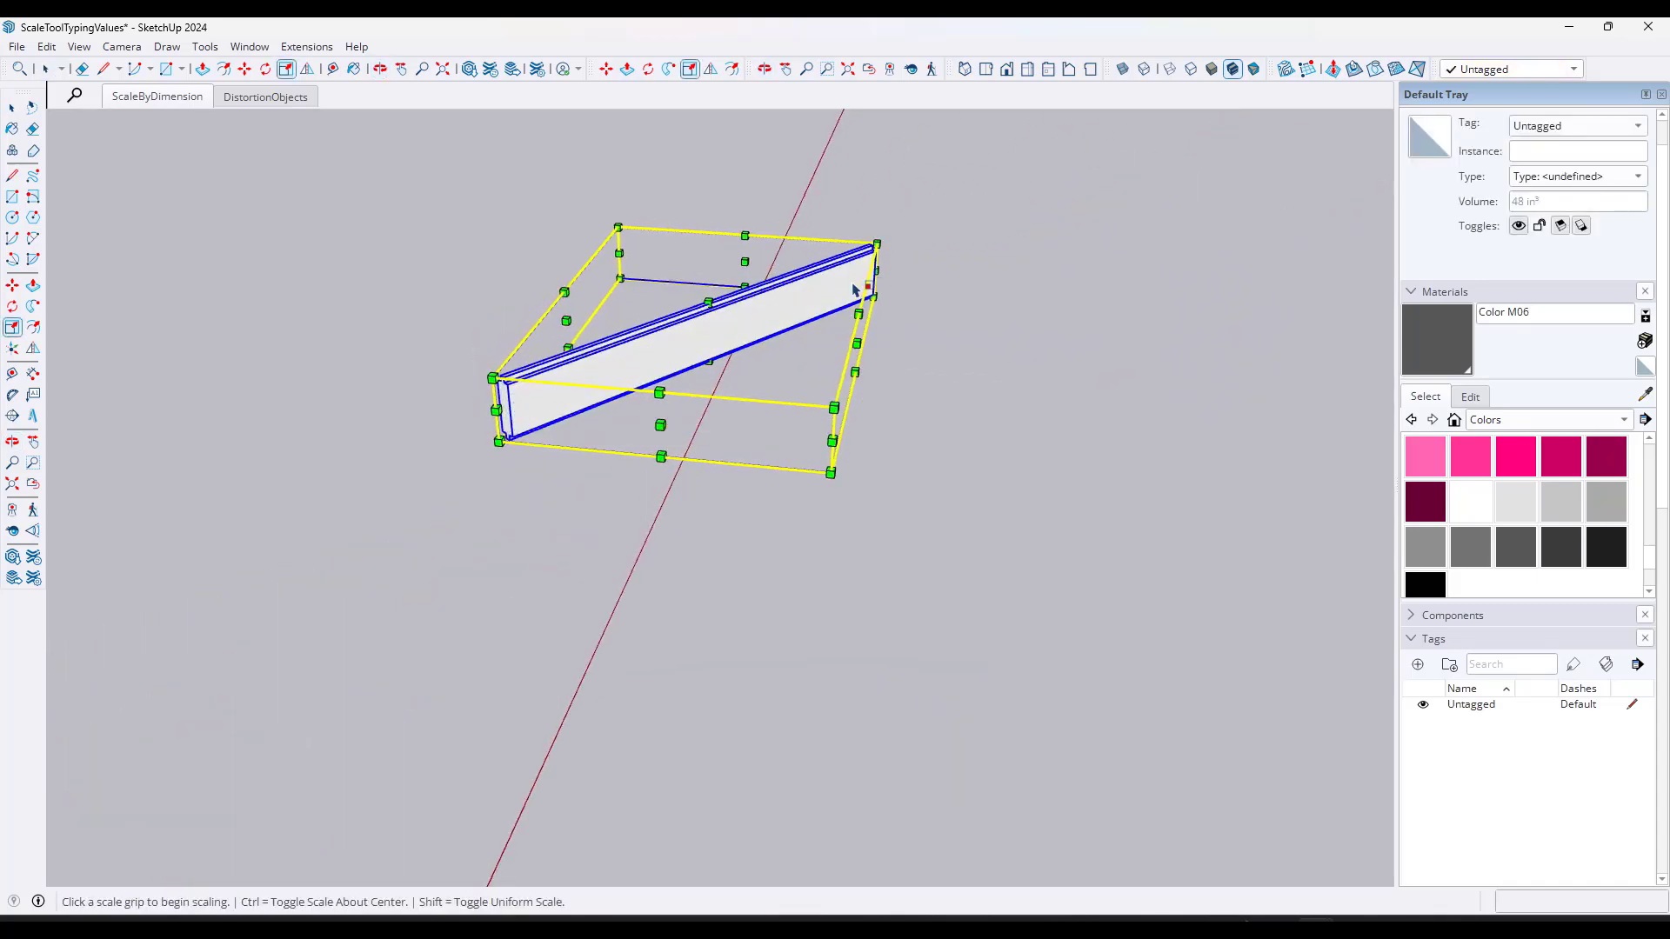
key("space")
middle_click_drag(853, 328, 661, 396)
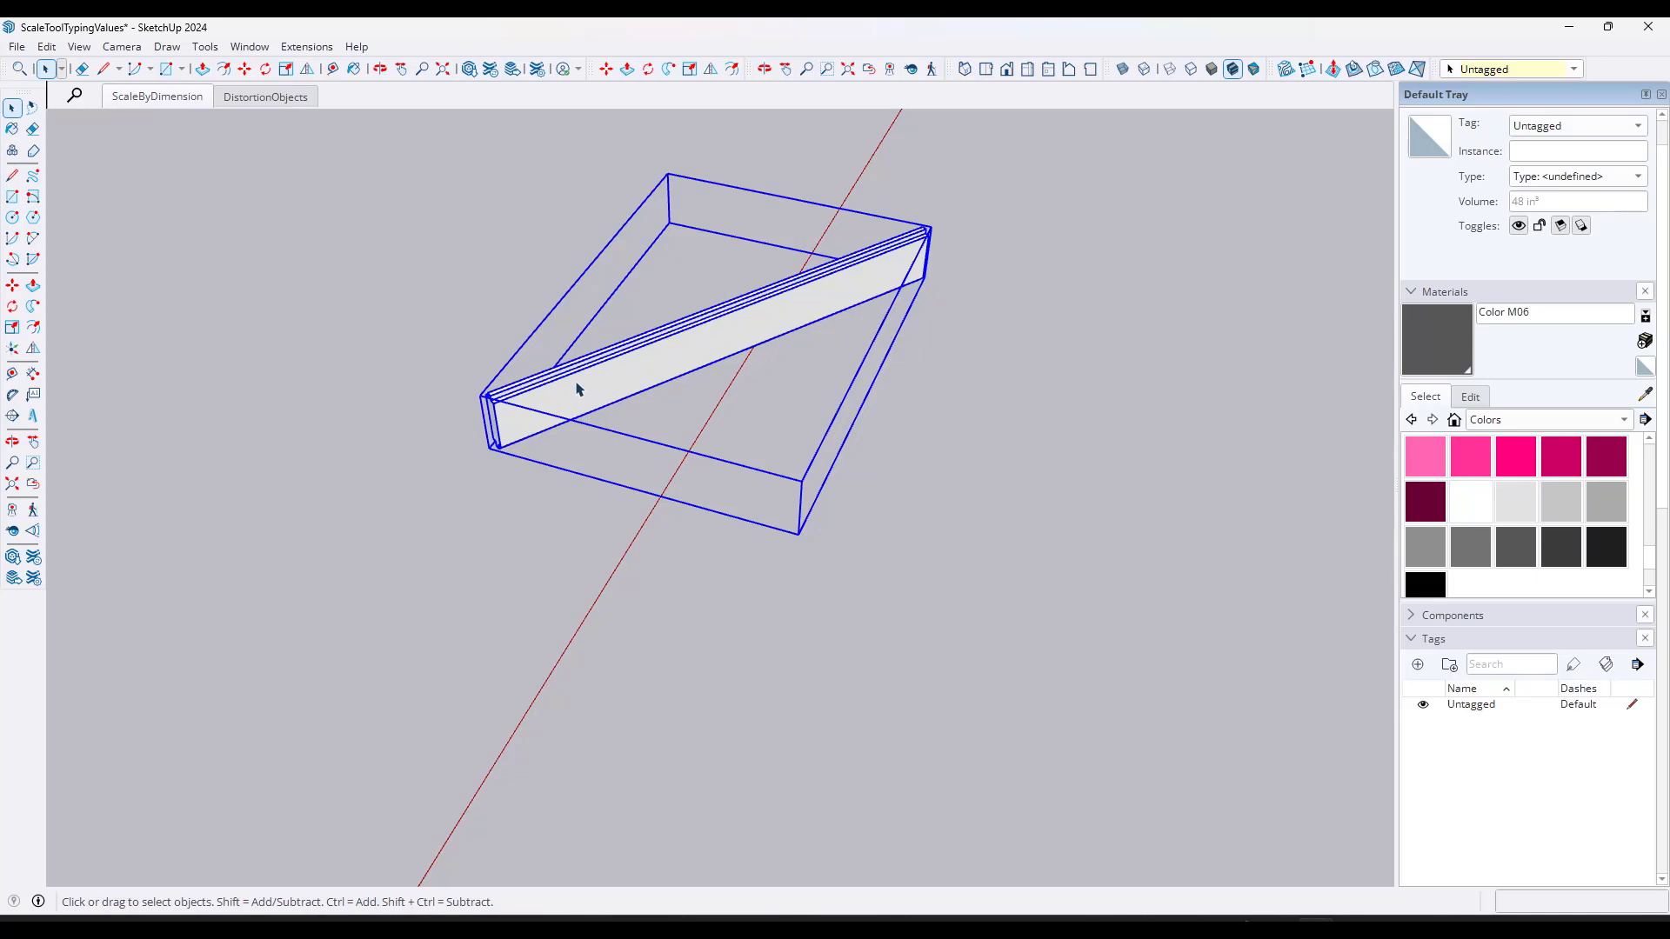
key("s")
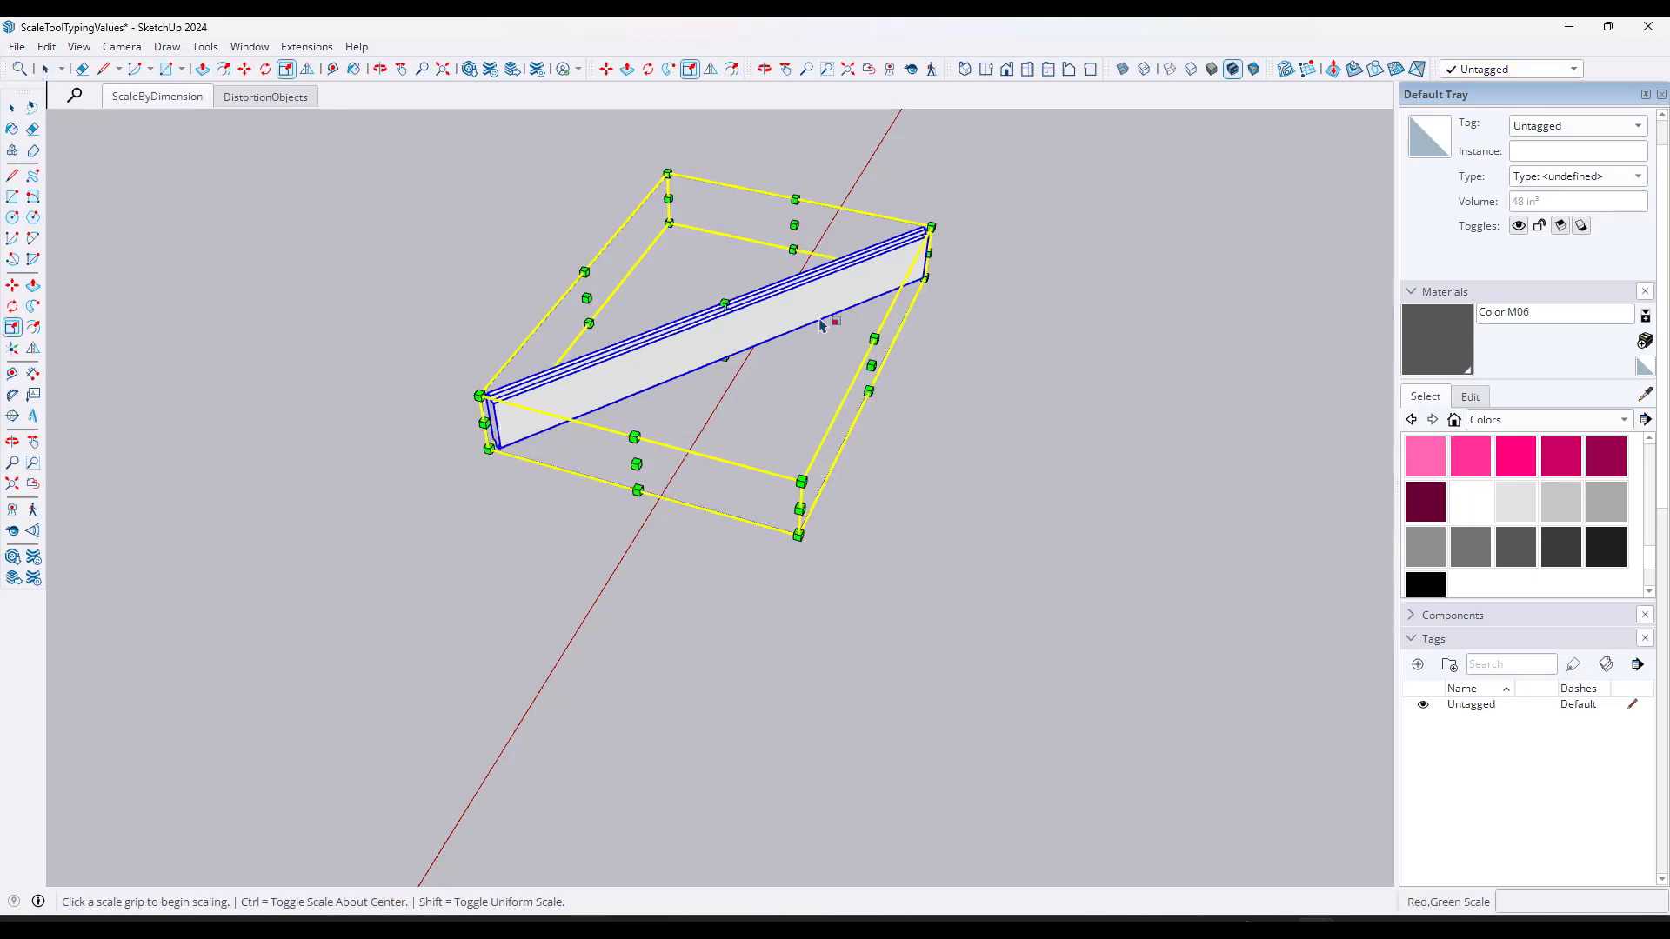
left_click(932, 228)
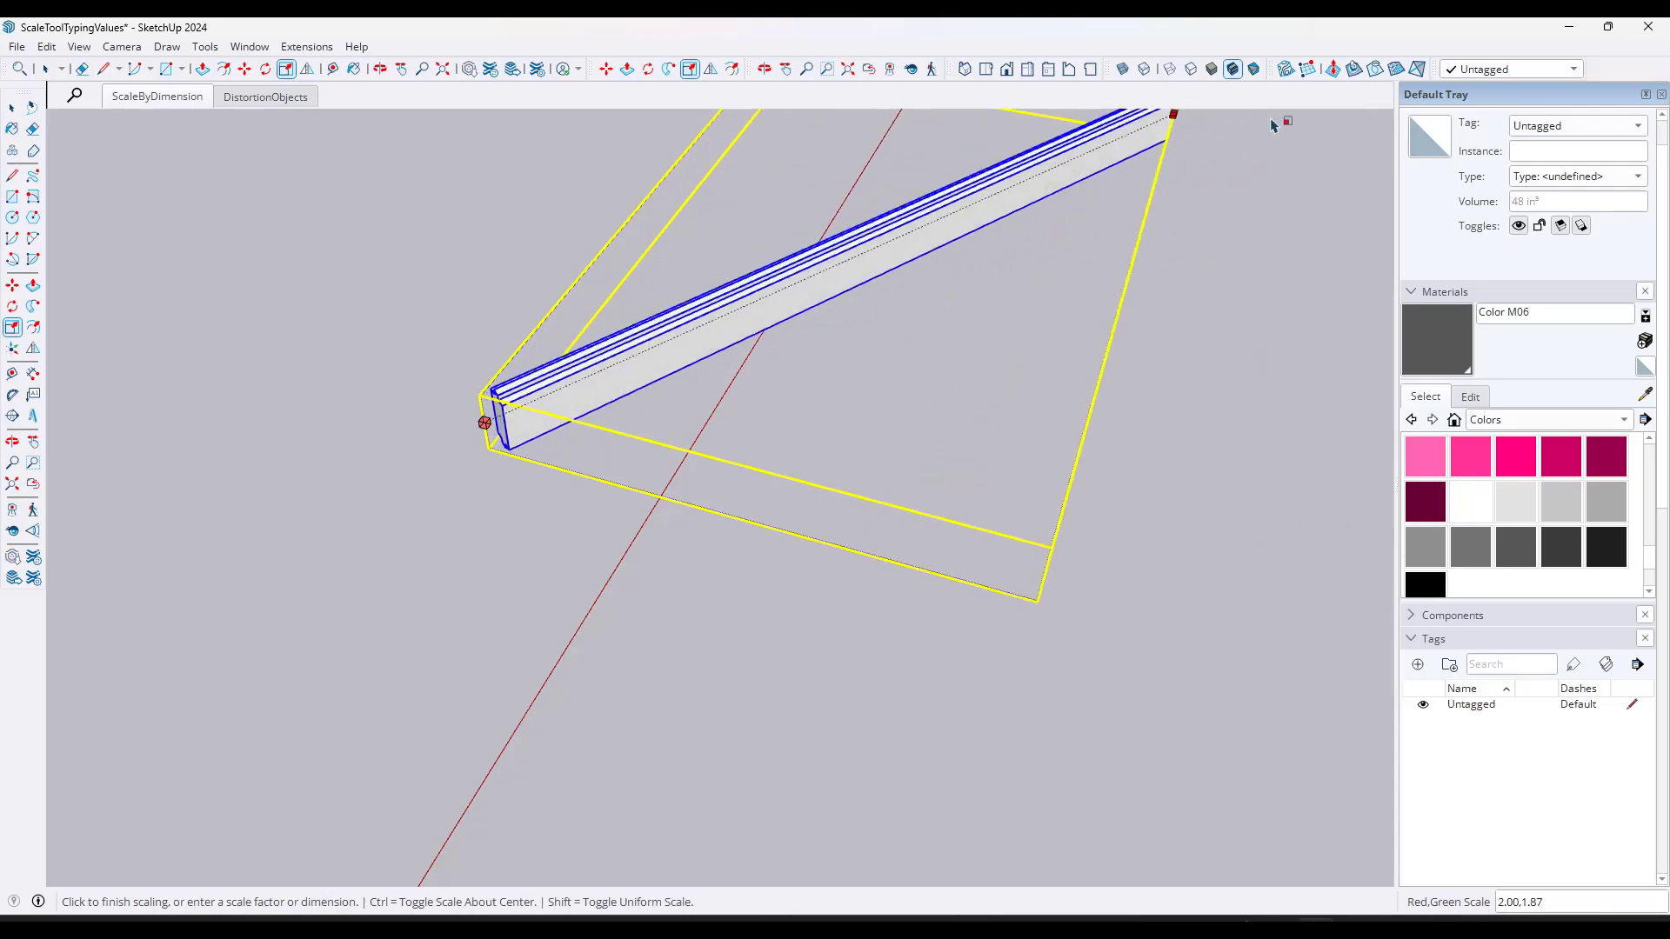
key("space")
scroll(490, 419, "up", 2)
middle_click_drag(557, 430, 672, 332)
middle_click_drag(880, 381, 735, 393)
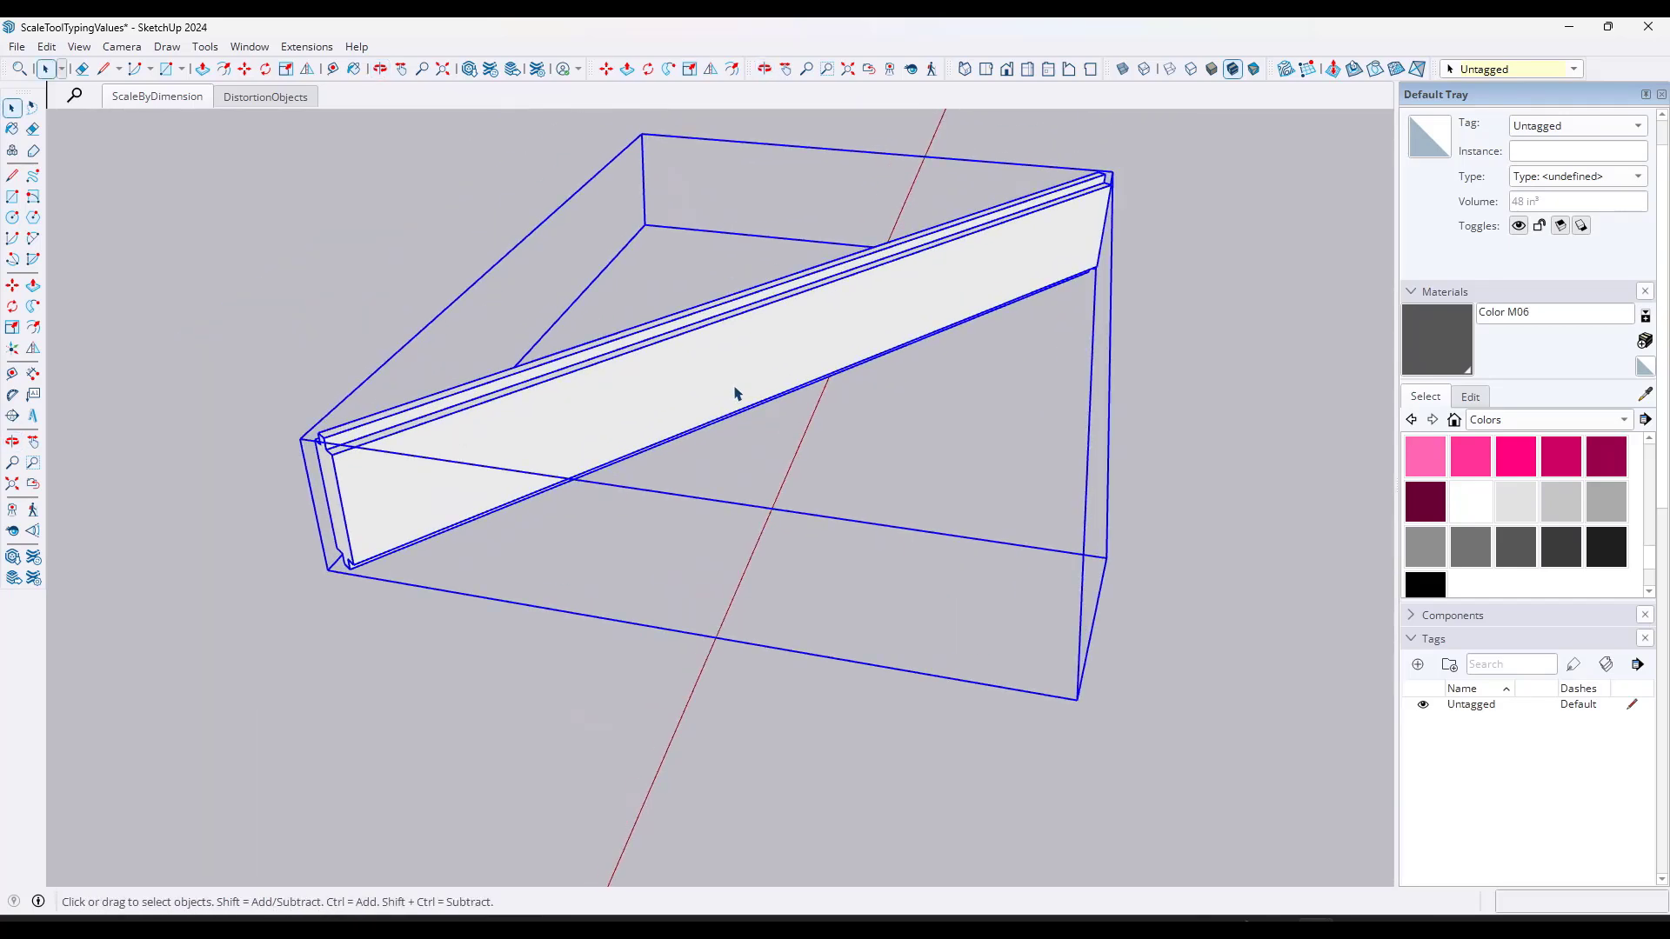
Step: Open the board group and place the axes origin at its end corner
double_click(438, 487)
scroll(383, 498, "up", 3)
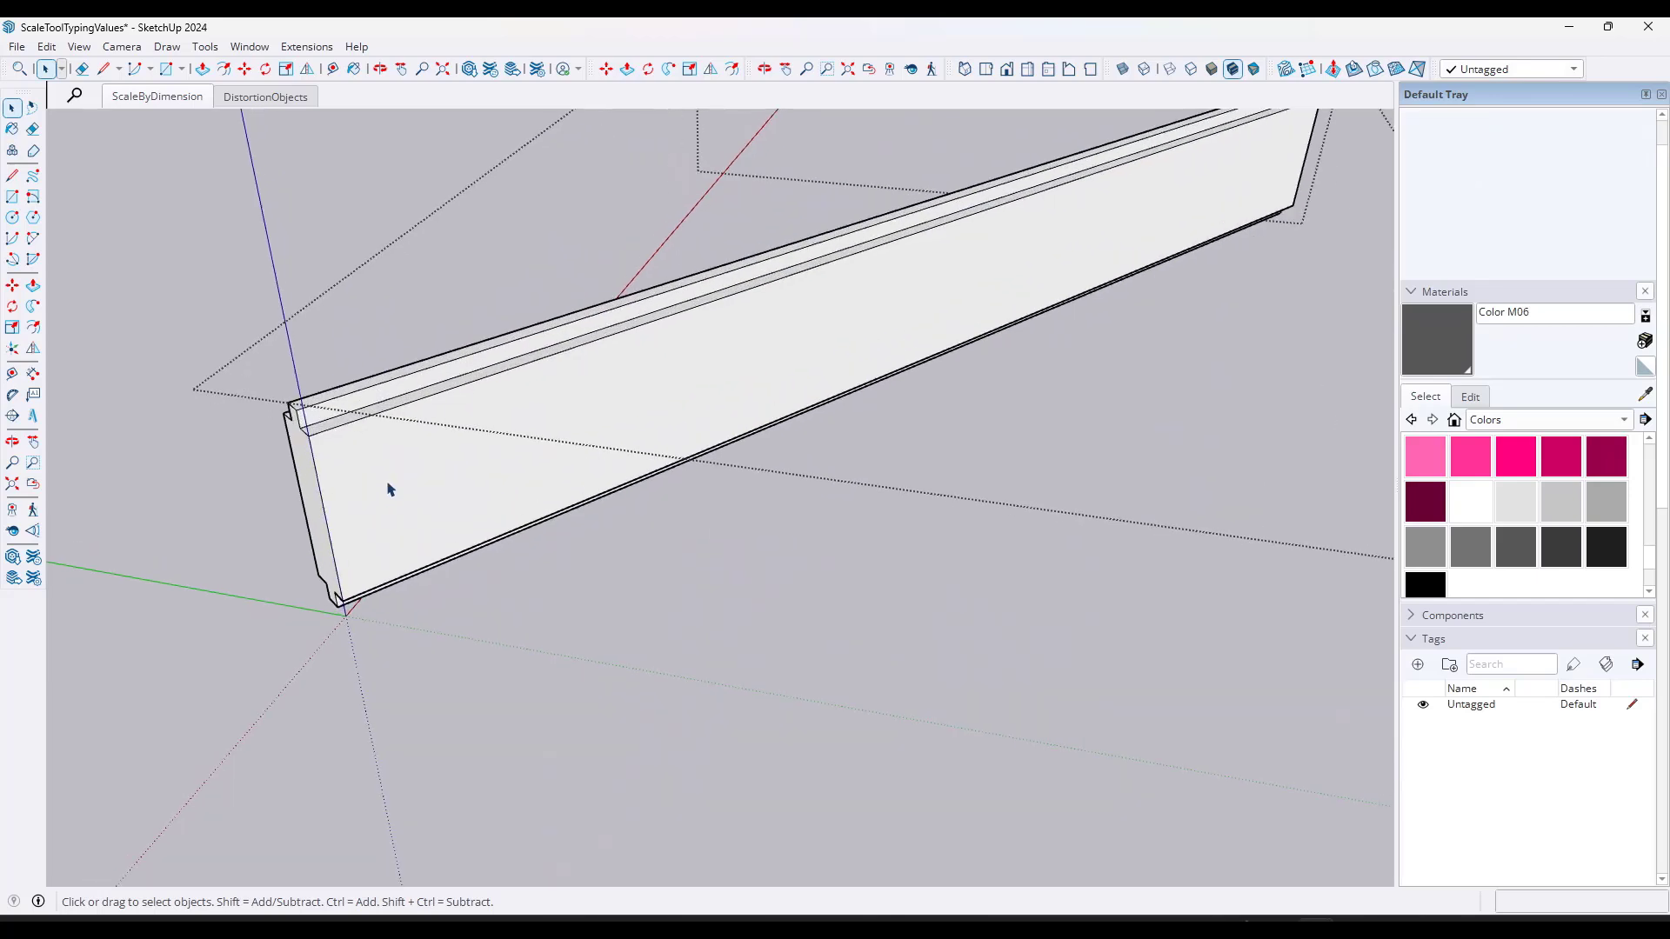
left_click(13, 348)
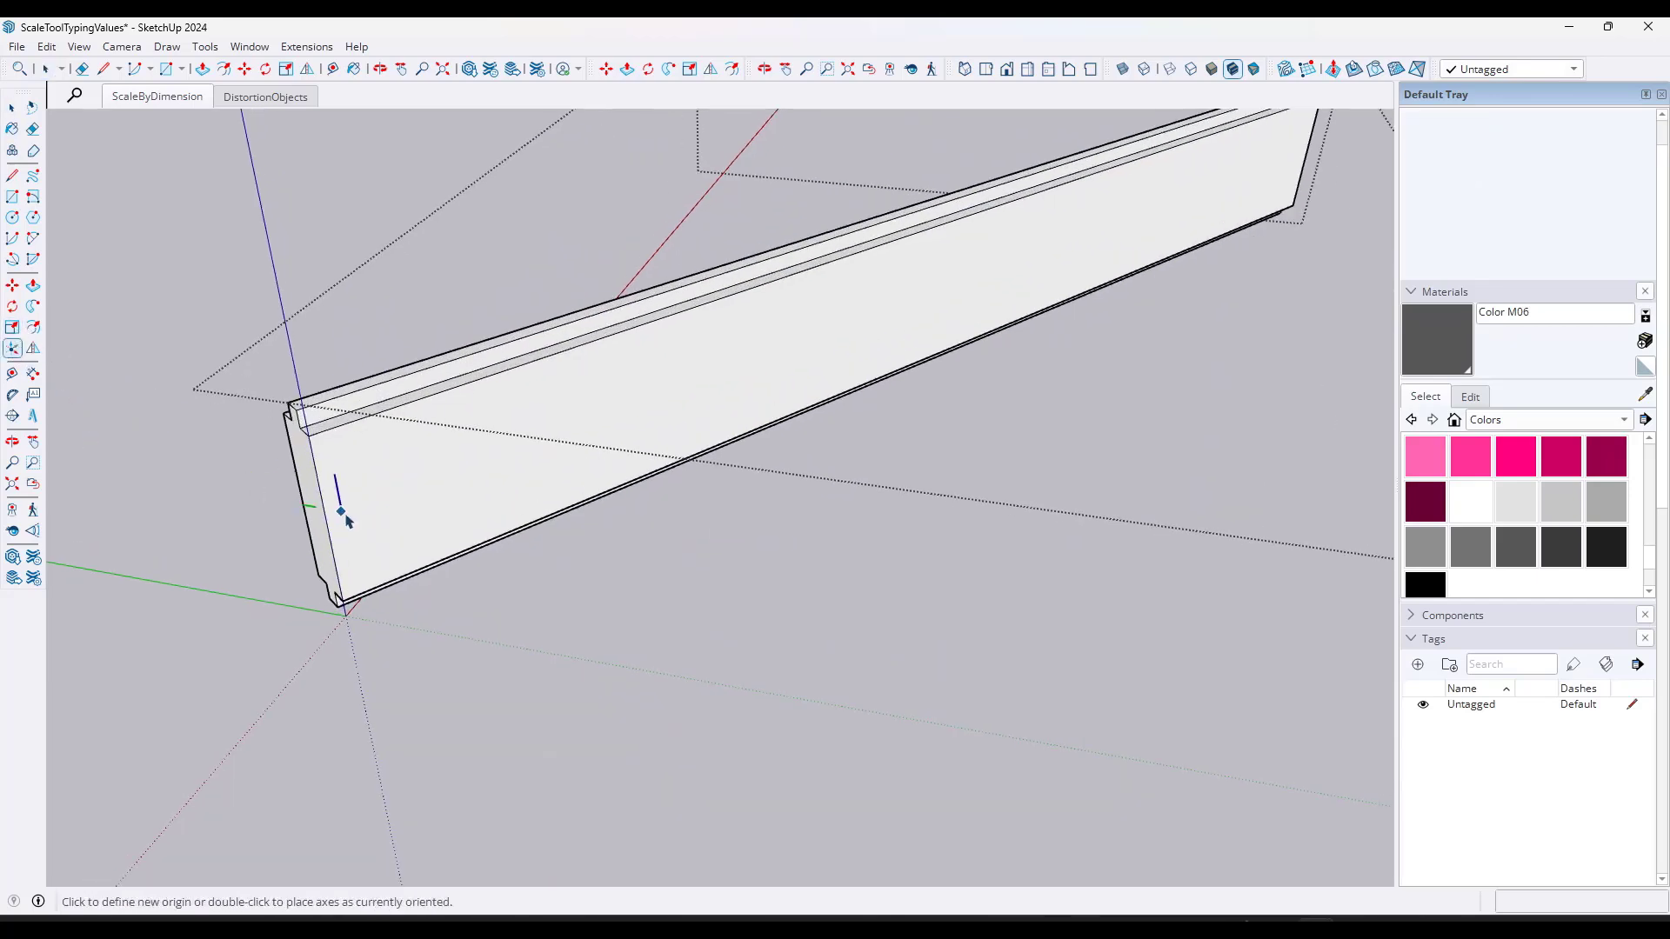
middle_click_drag(328, 517, 661, 459)
scroll(597, 648, "up", 5)
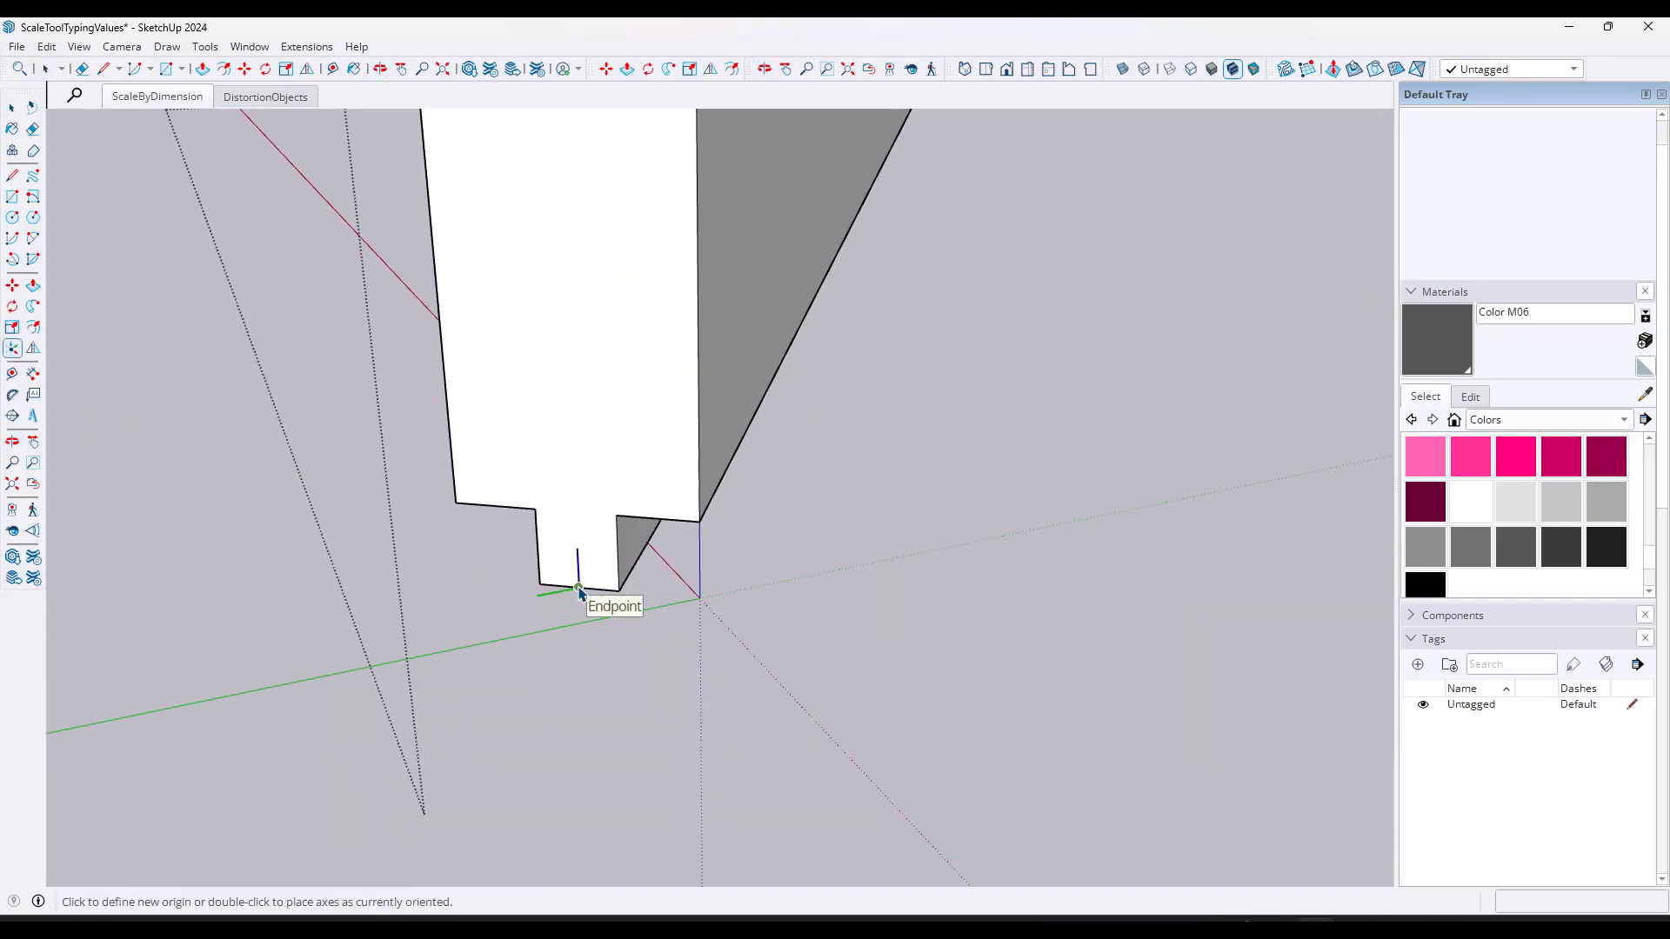
left_click(580, 590)
Step: Set the red and green axis directions along the board's edges and exit the group
scroll(574, 597, "down", 4)
scroll(566, 598, "up", 4)
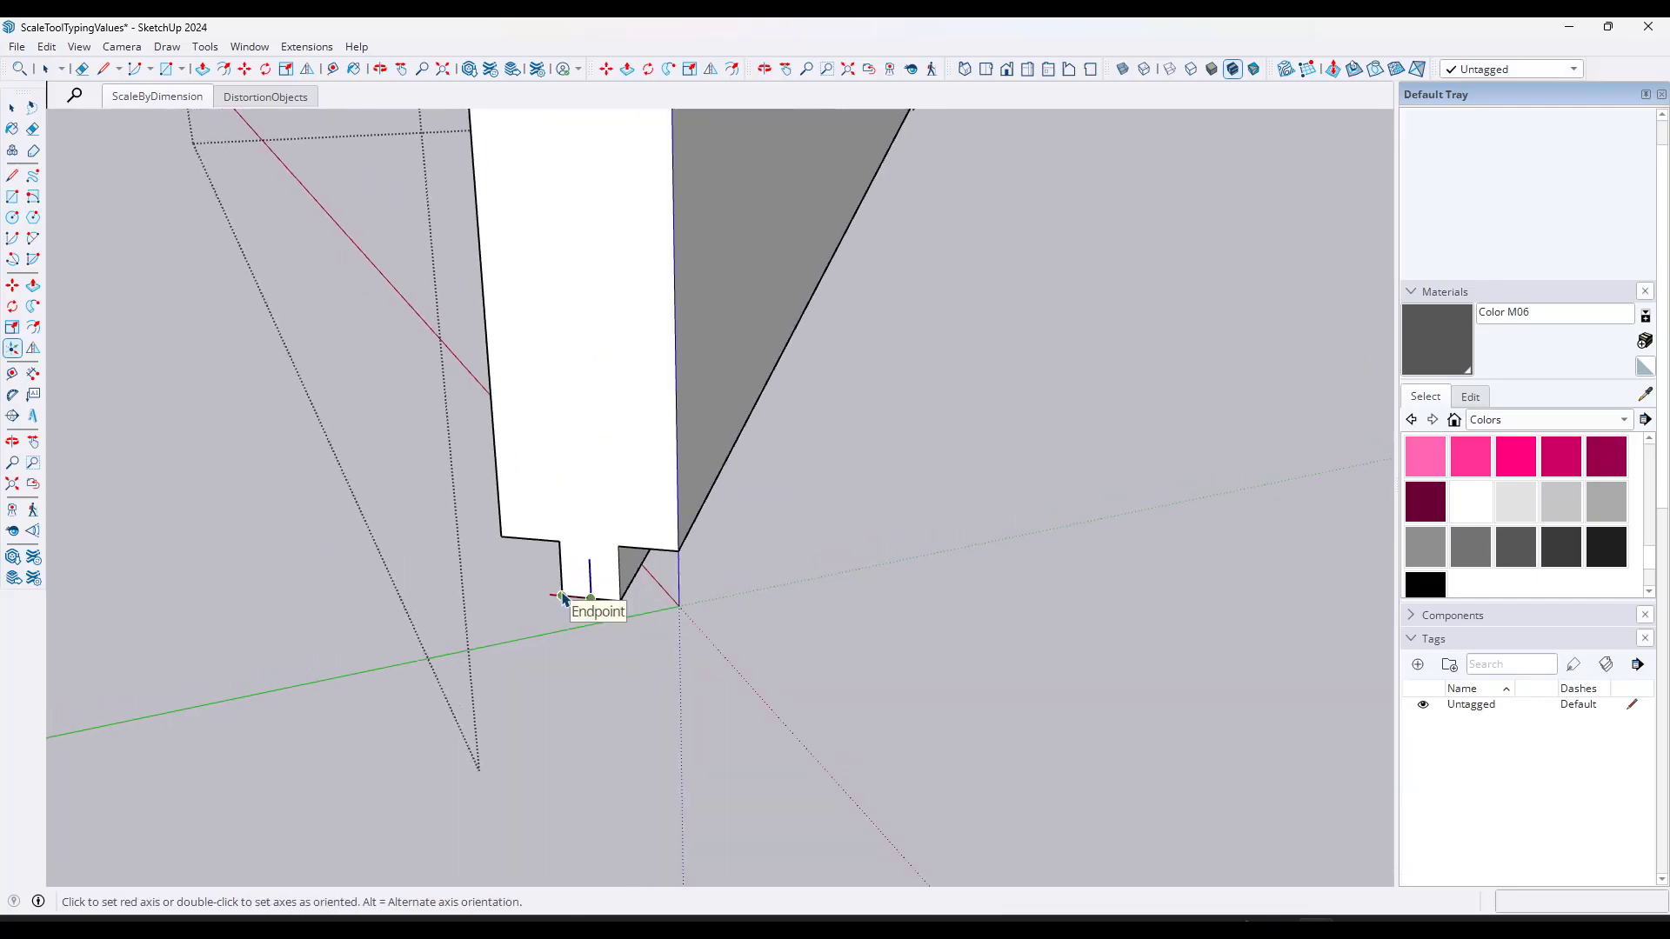
left_click(562, 598)
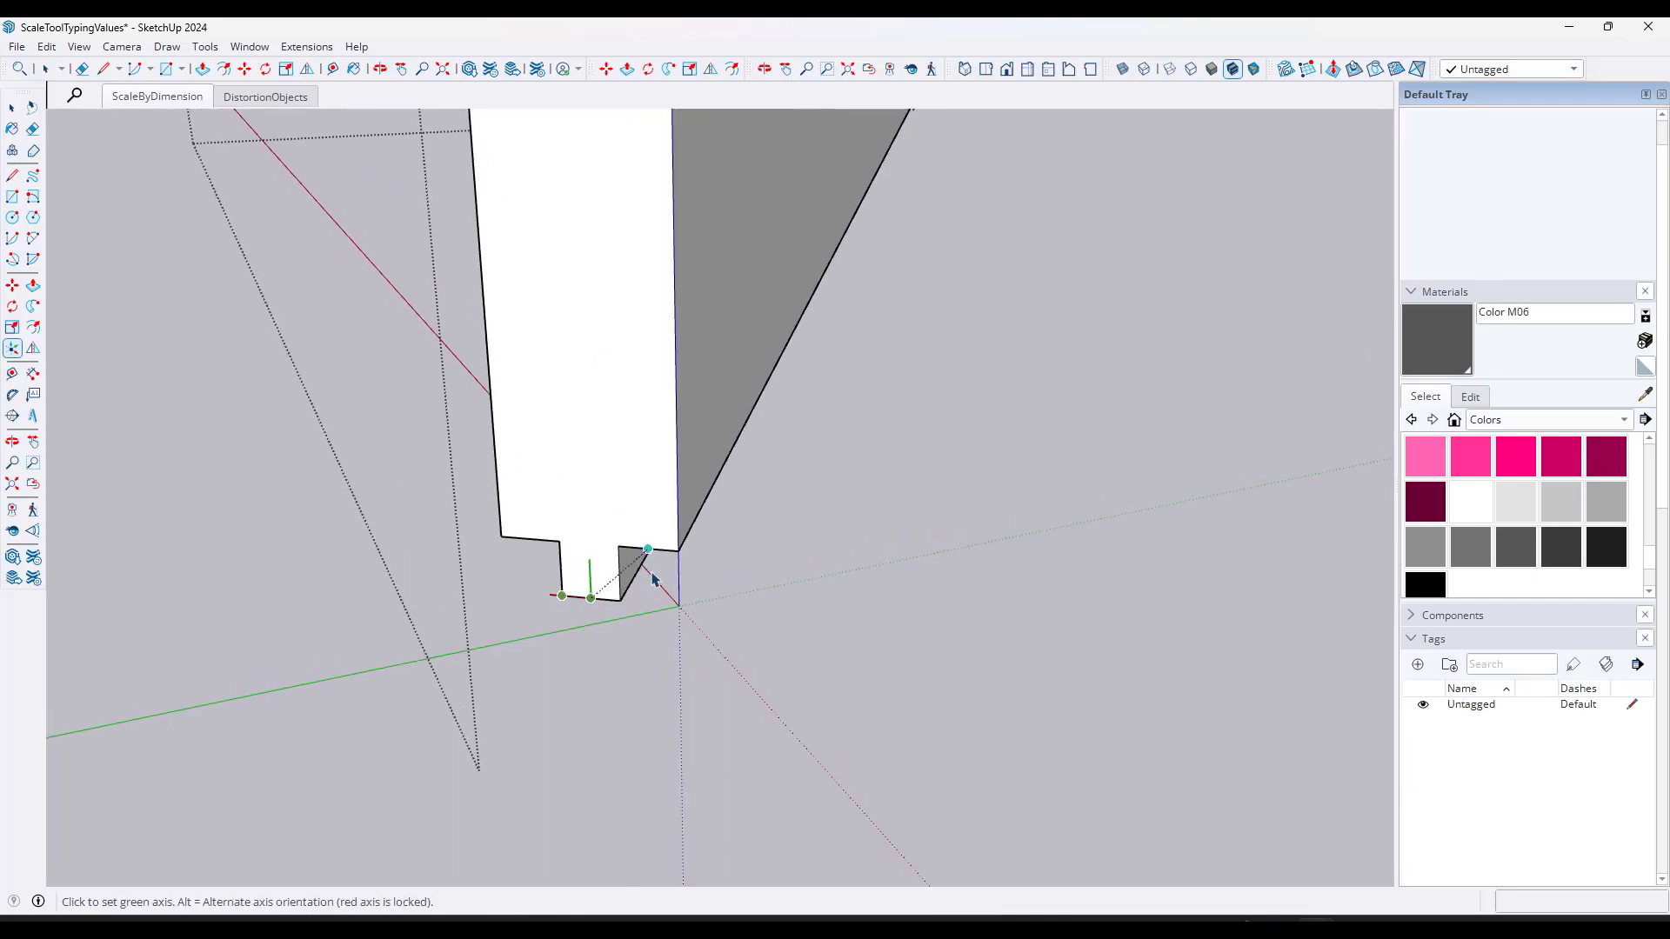
left_click(544, 684)
middle_click_drag(664, 670, 579, 651)
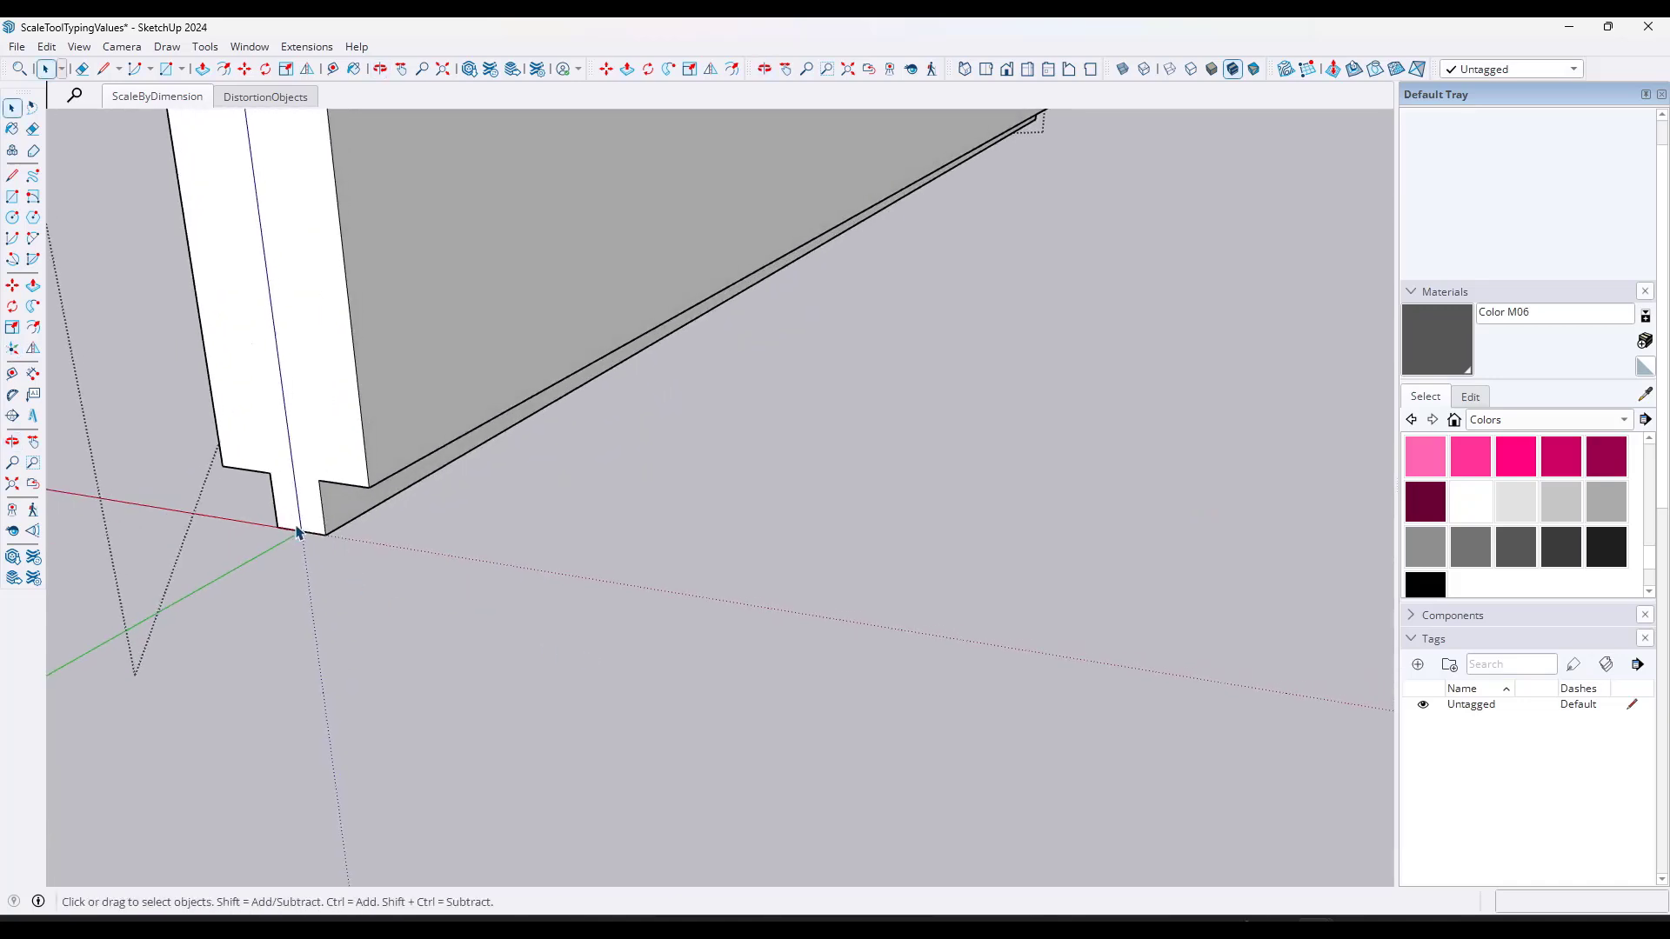
scroll(612, 572, "down", 4)
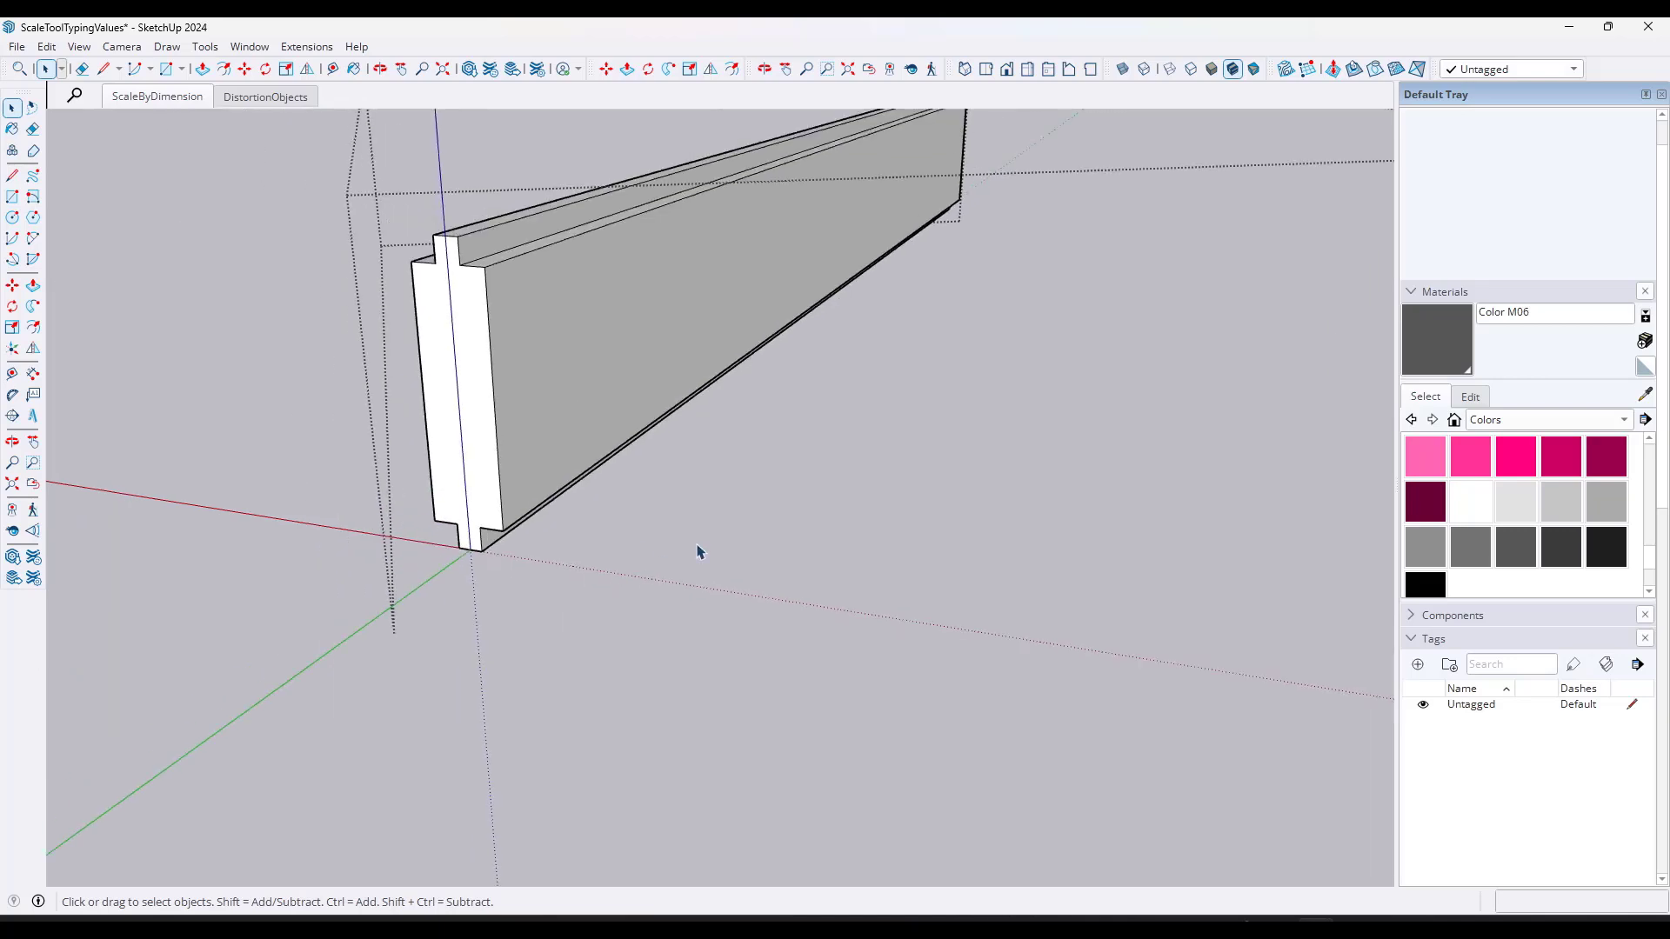
left_click(711, 613)
Step: Select the board and begin scaling it from its end, then cancel
left_click(559, 371)
middle_click_drag(828, 541, 443, 441)
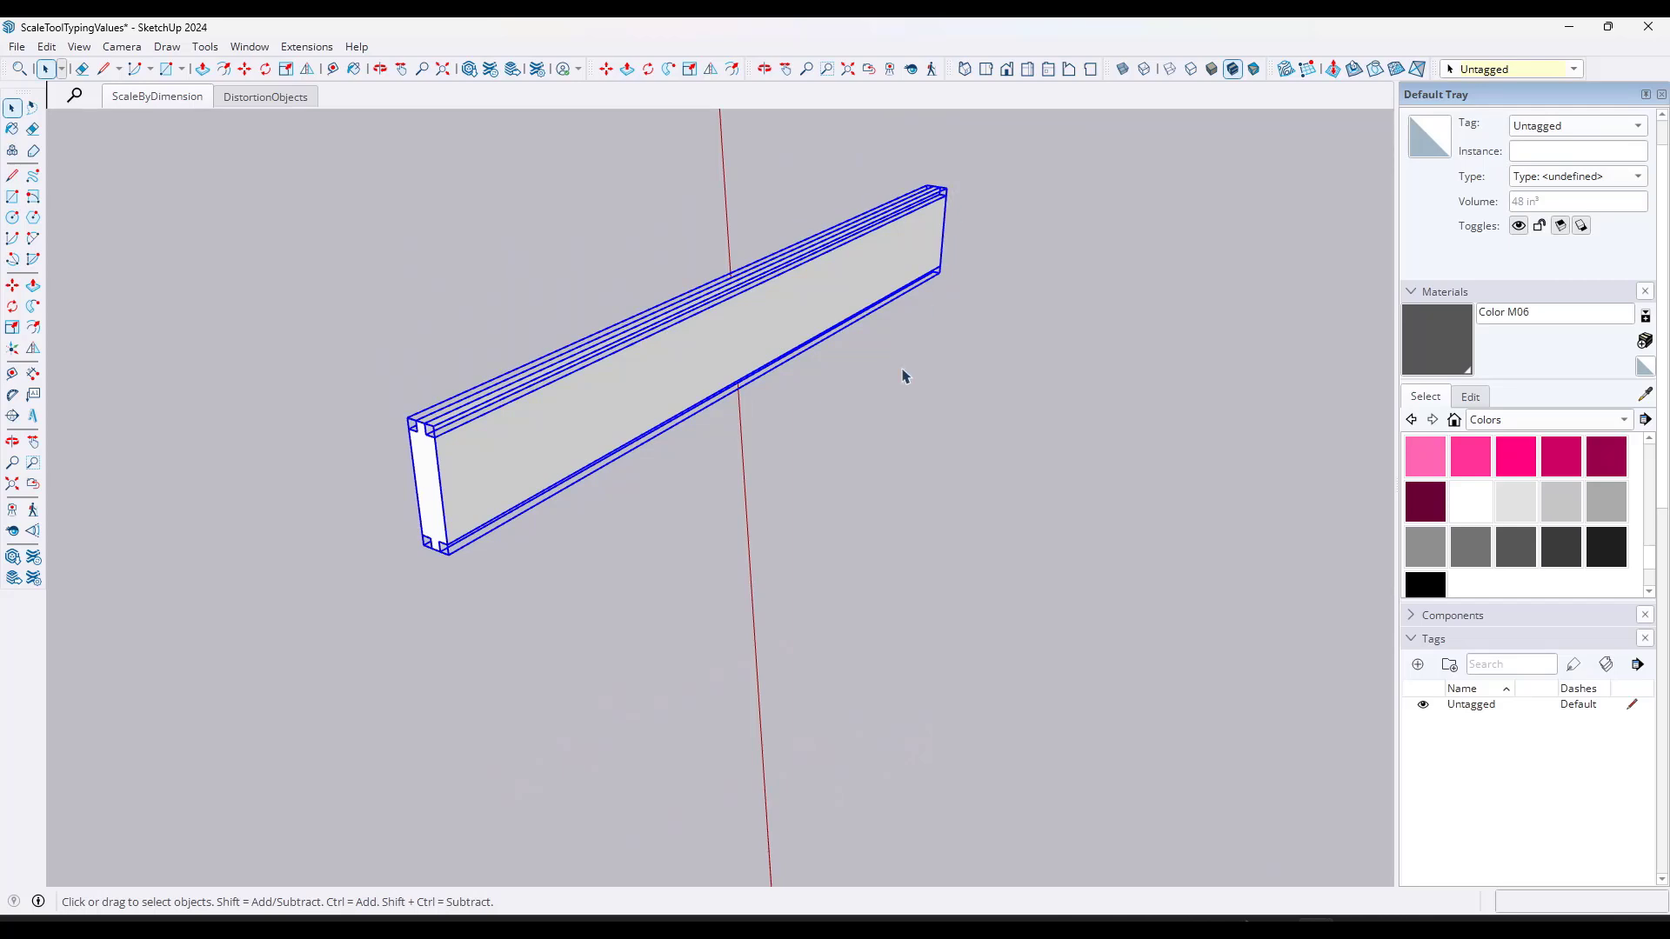
key("s")
left_click(428, 487)
key("space")
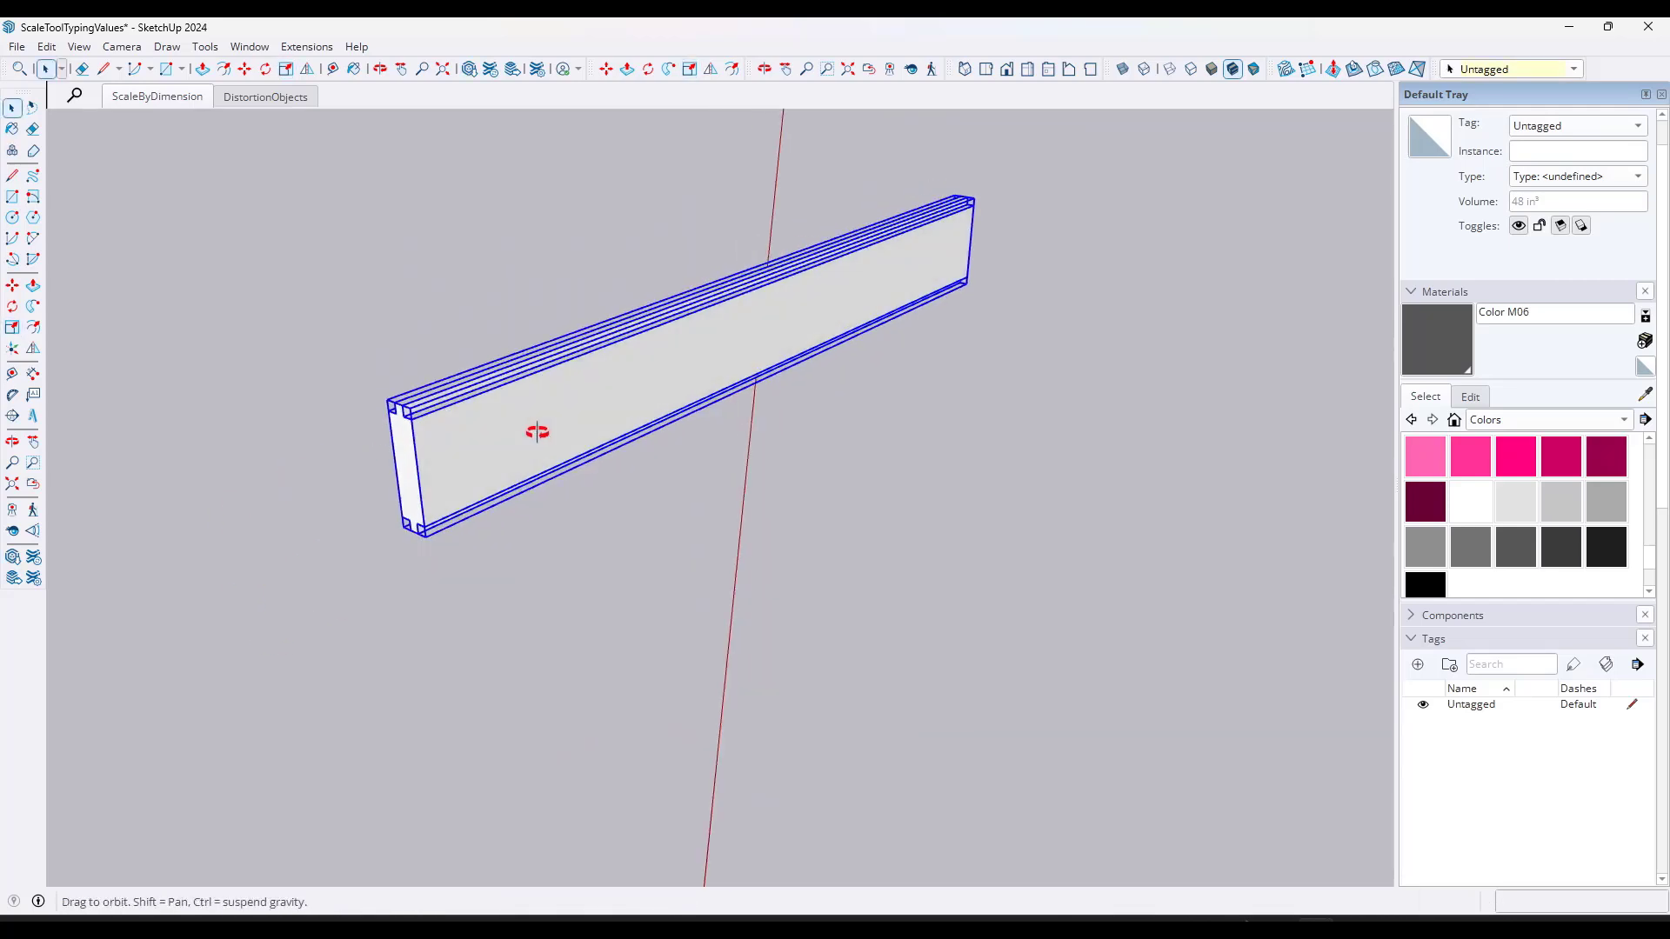
middle_click_drag(536, 433, 450, 451)
Step: Lengthen the board from its end-middle grip to 36 inches
key("s")
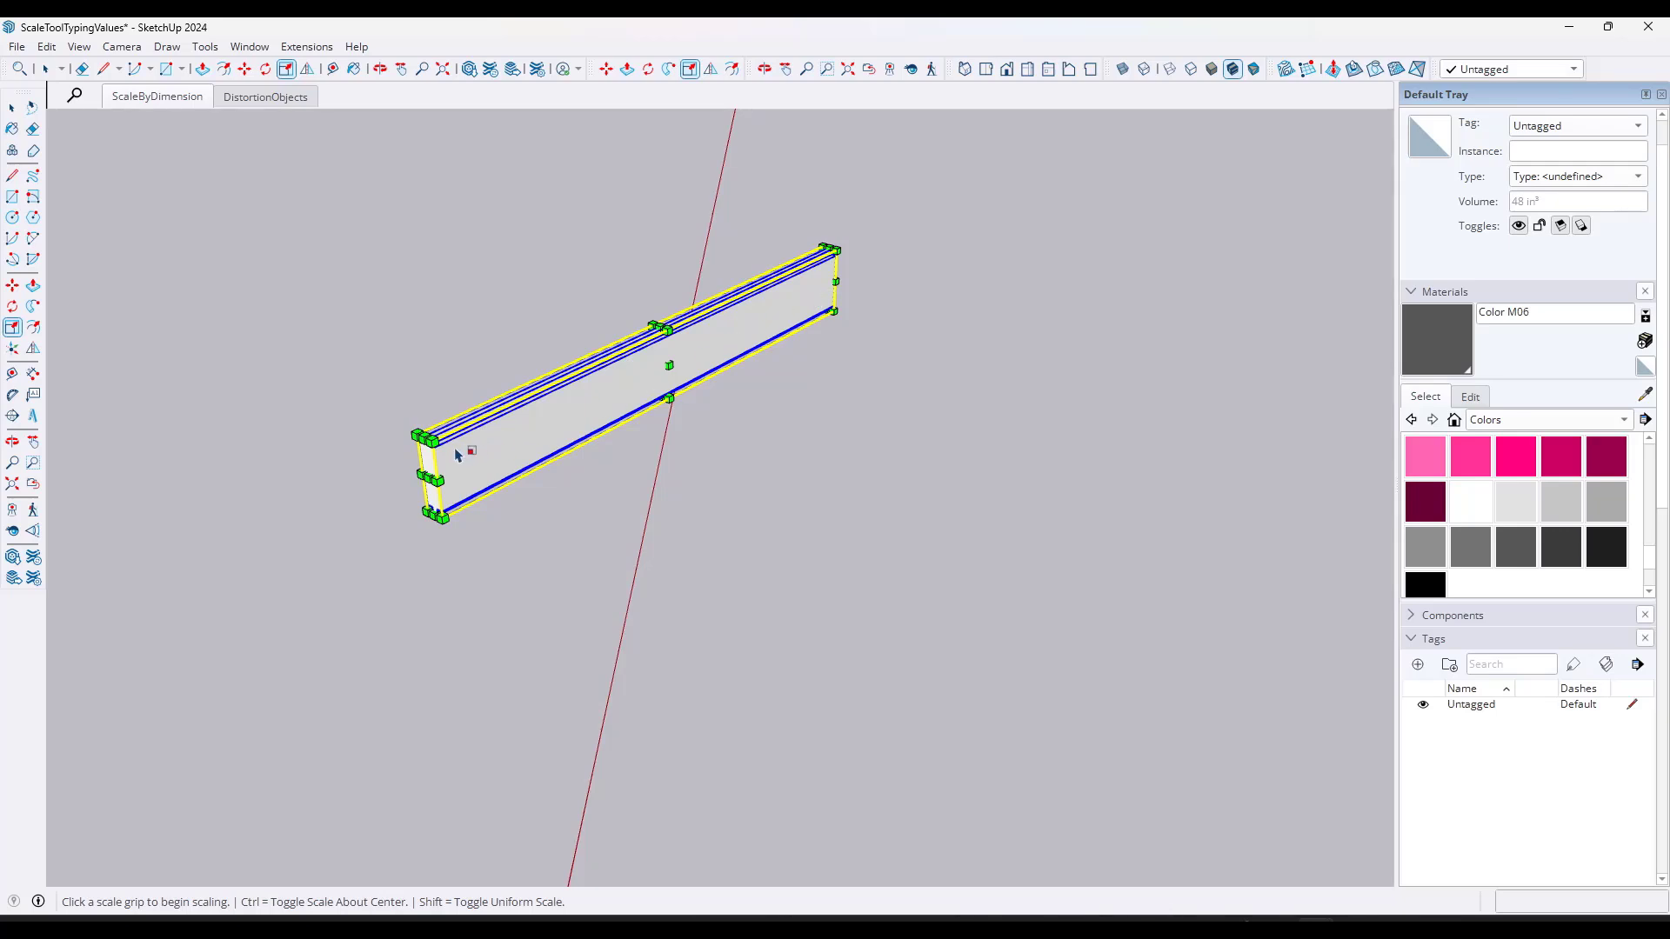
left_click(428, 476)
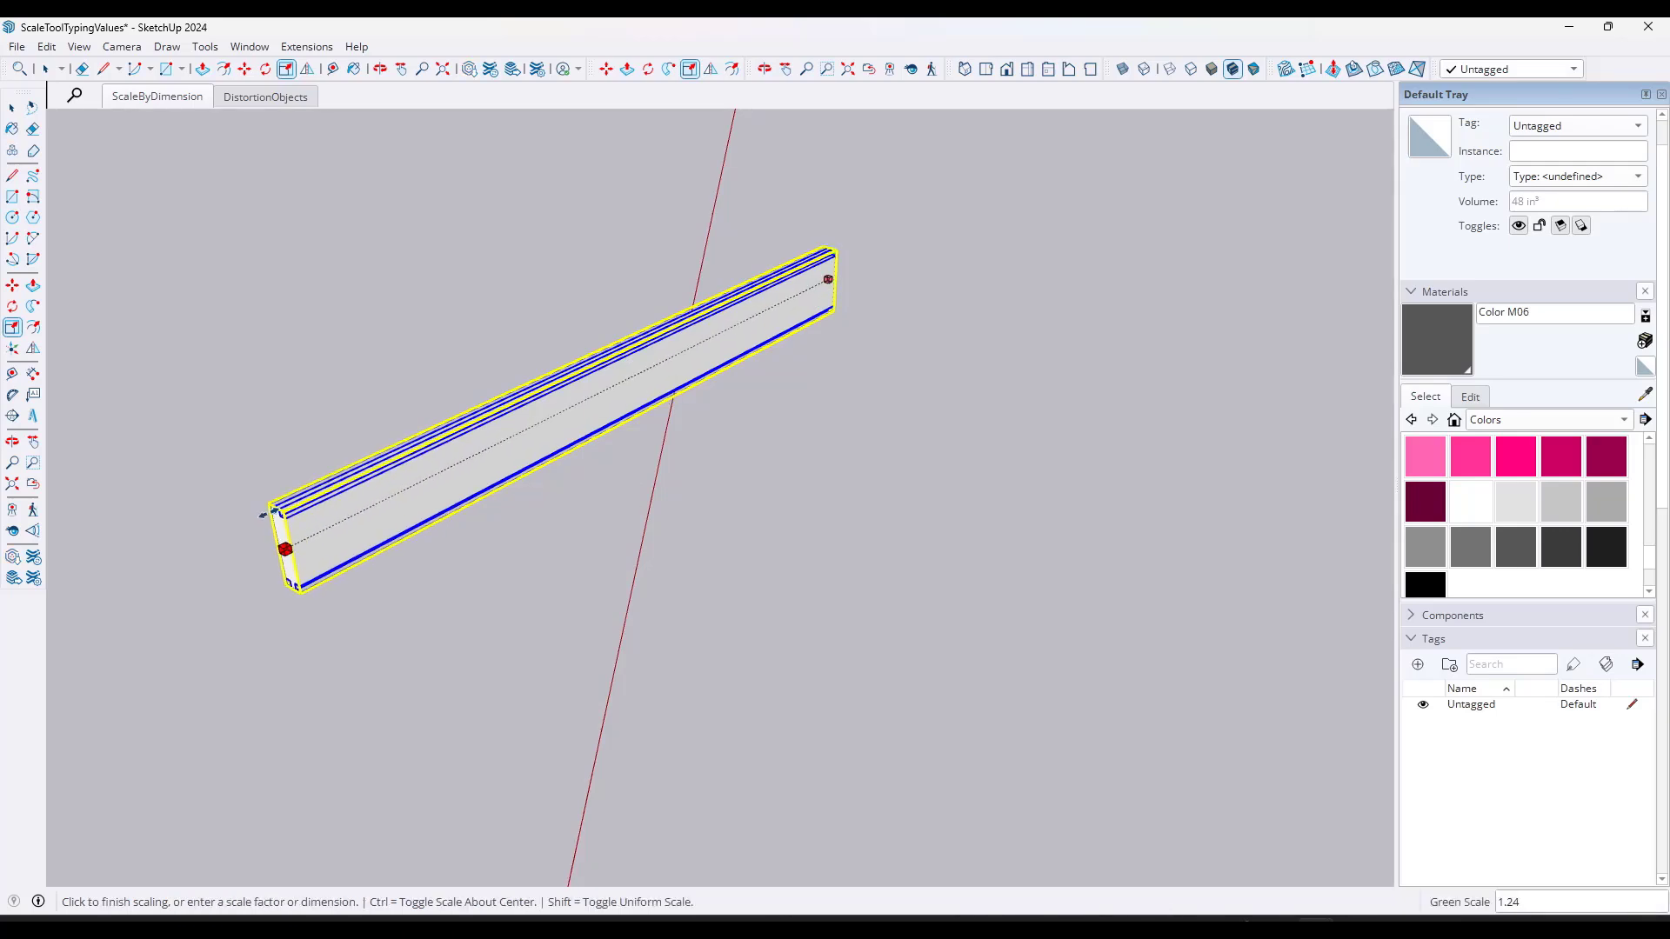
type("36\"")
key("Return")
key("space")
middle_click_drag(737, 427, 755, 387)
Step: Switch to the DistortionObjects scene and group the window's frame and glass
left_click(268, 99)
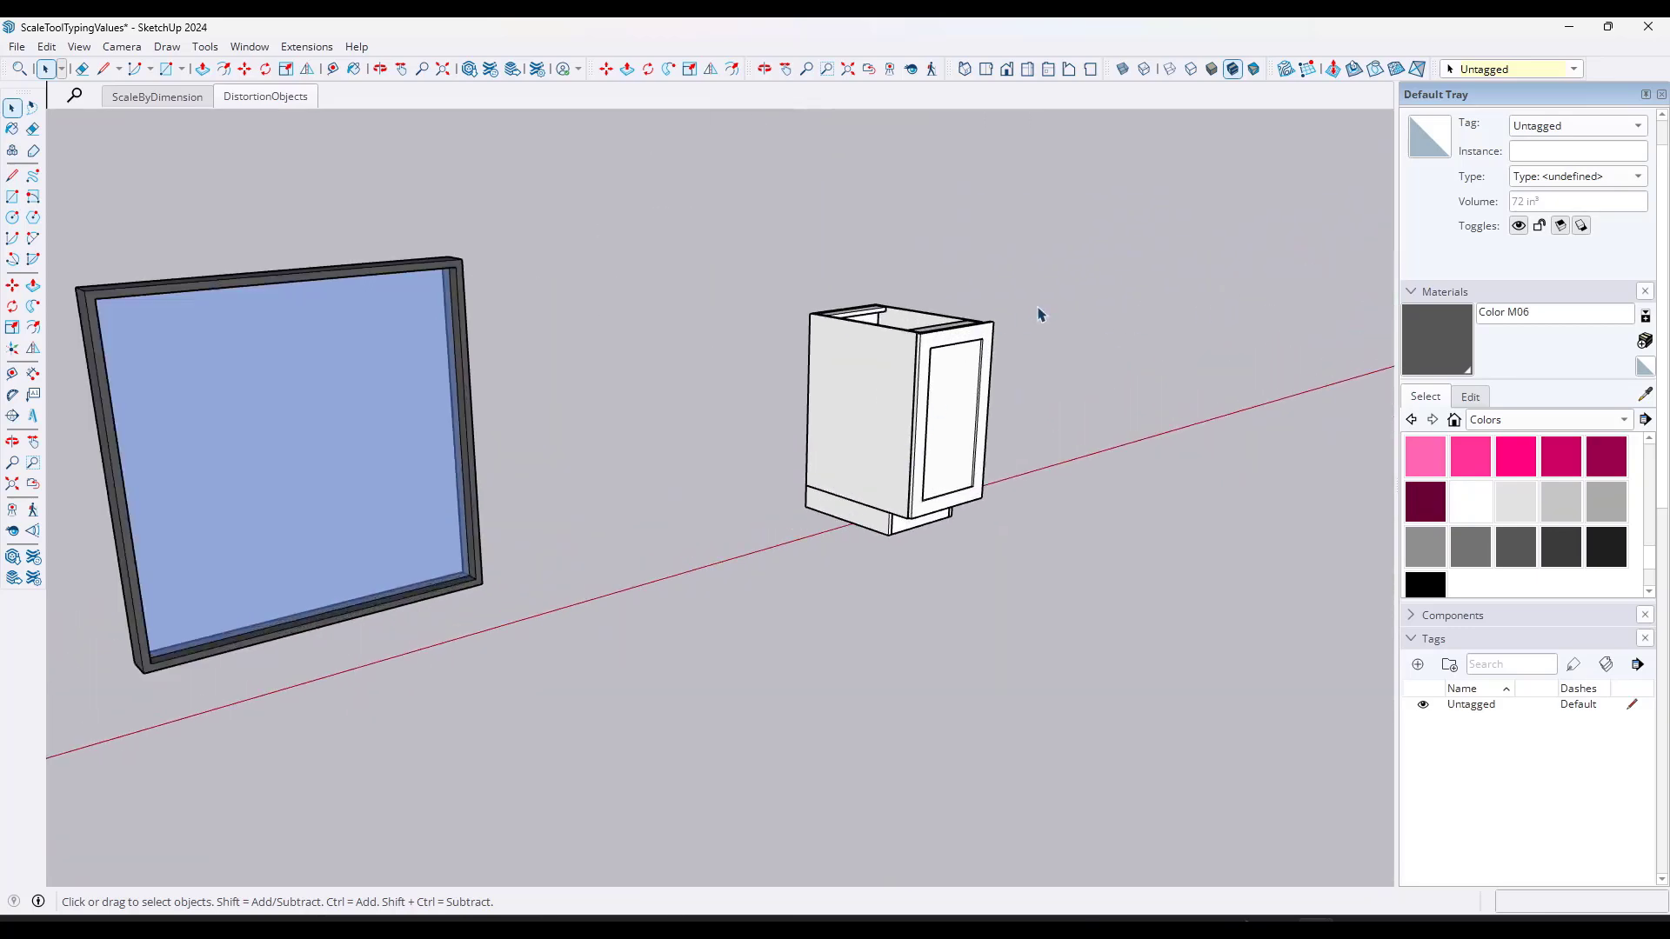
left_click(488, 342)
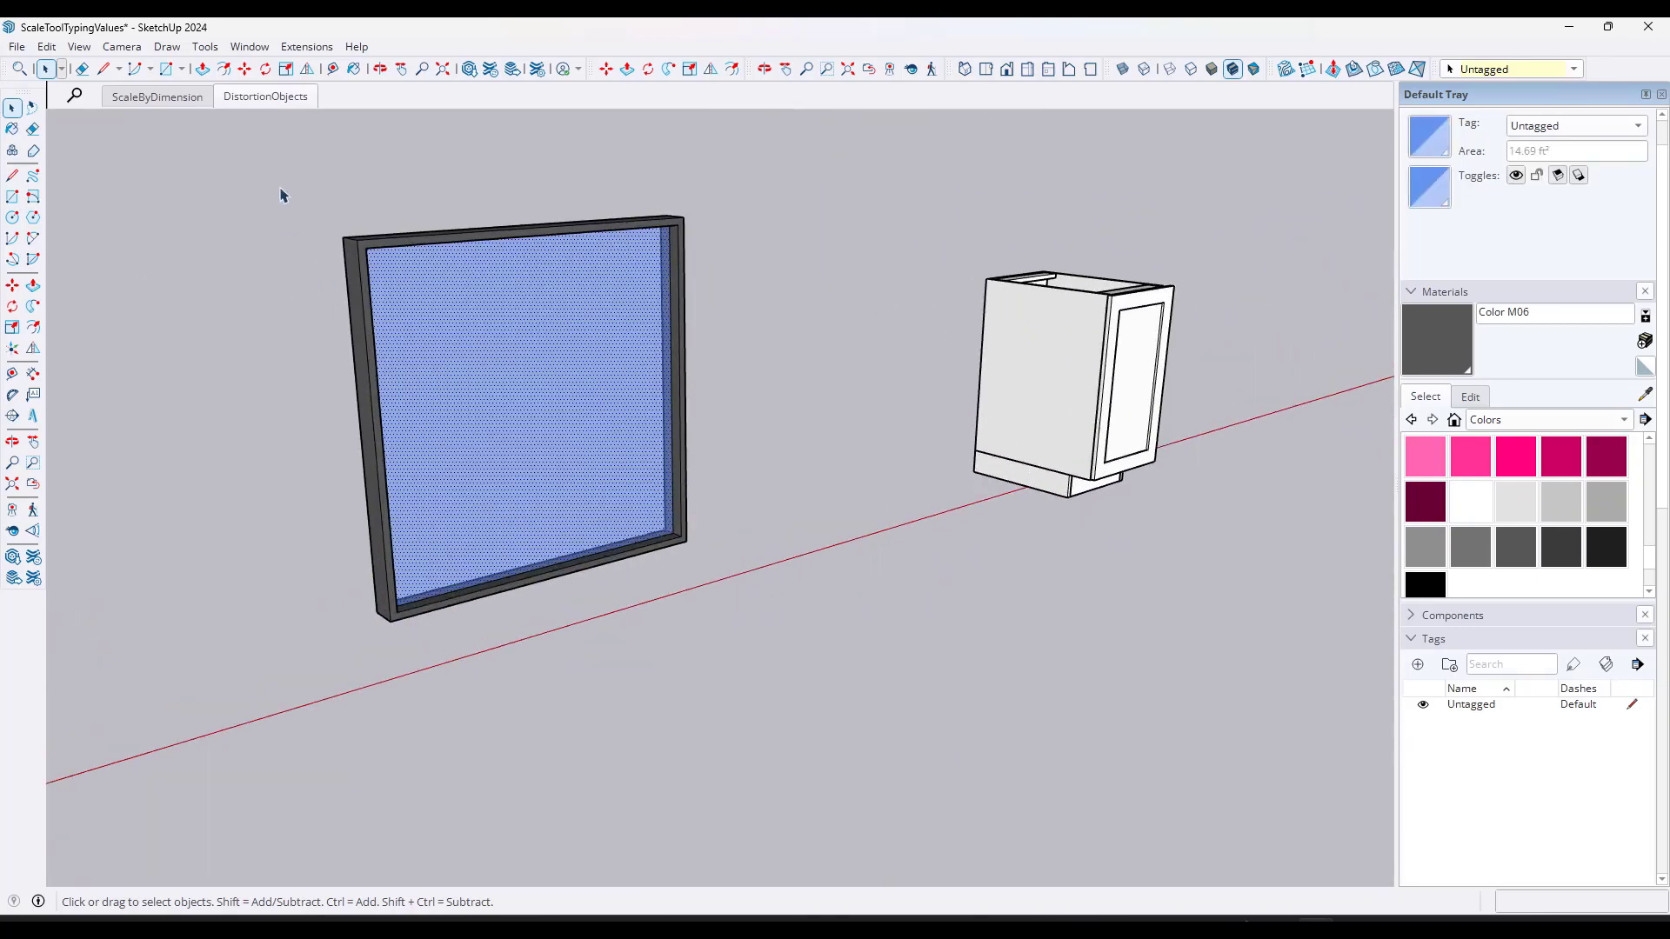
left_click_drag(278, 165, 960, 774)
right_click(623, 395)
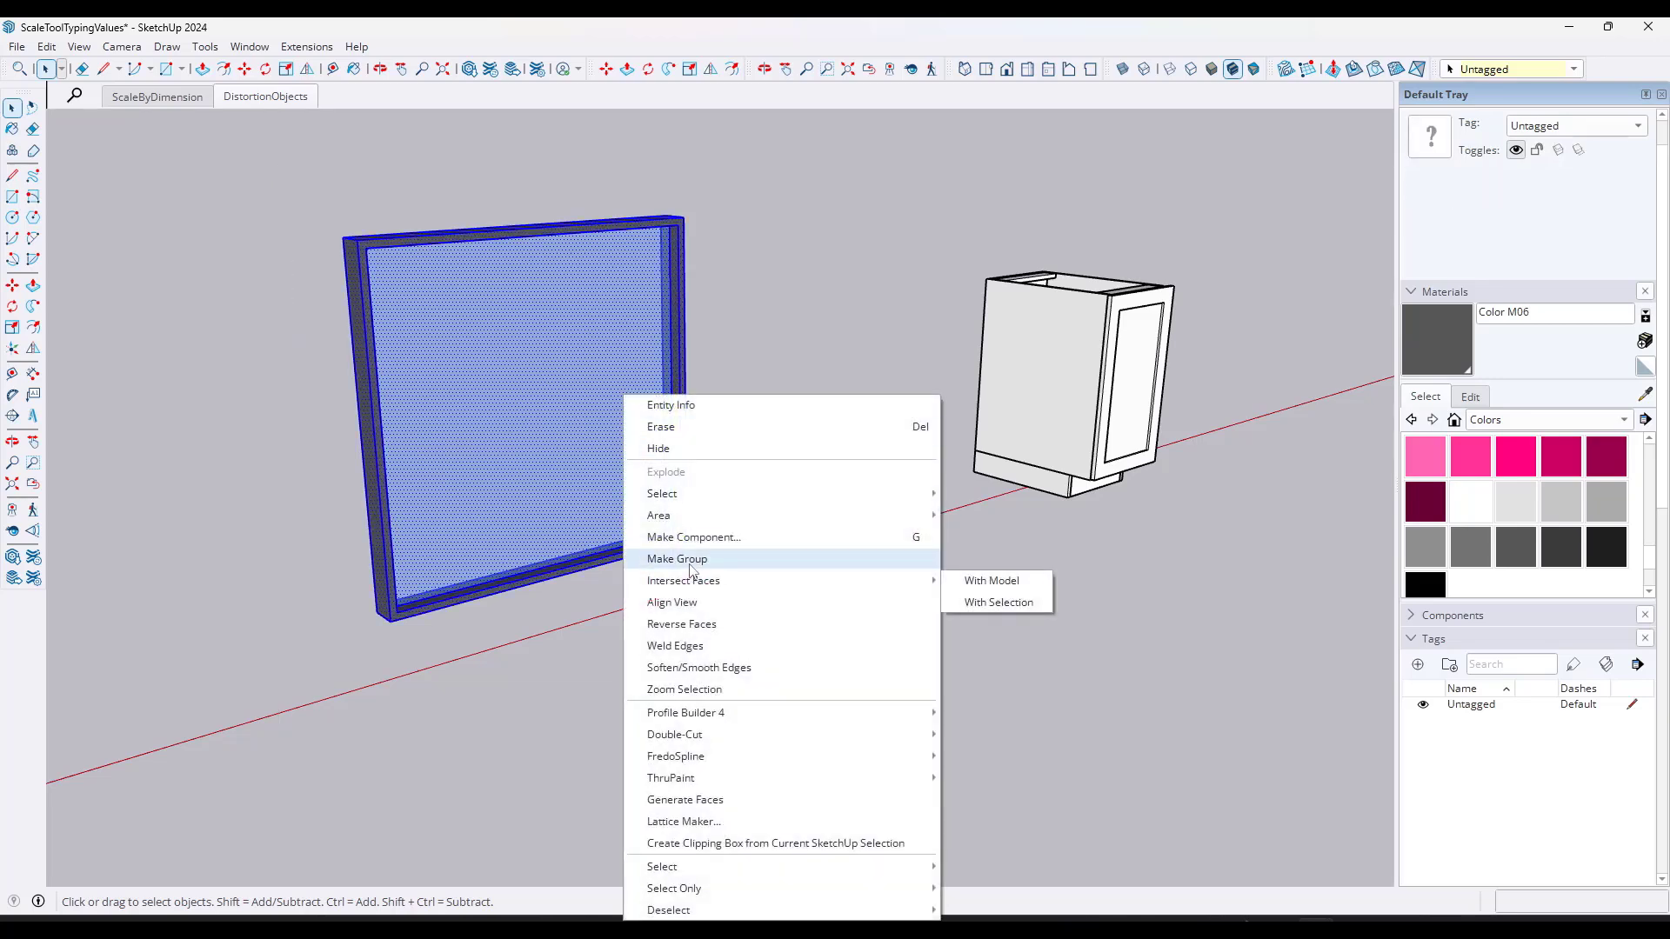
left_click(691, 561)
middle_click_drag(691, 561, 583, 426)
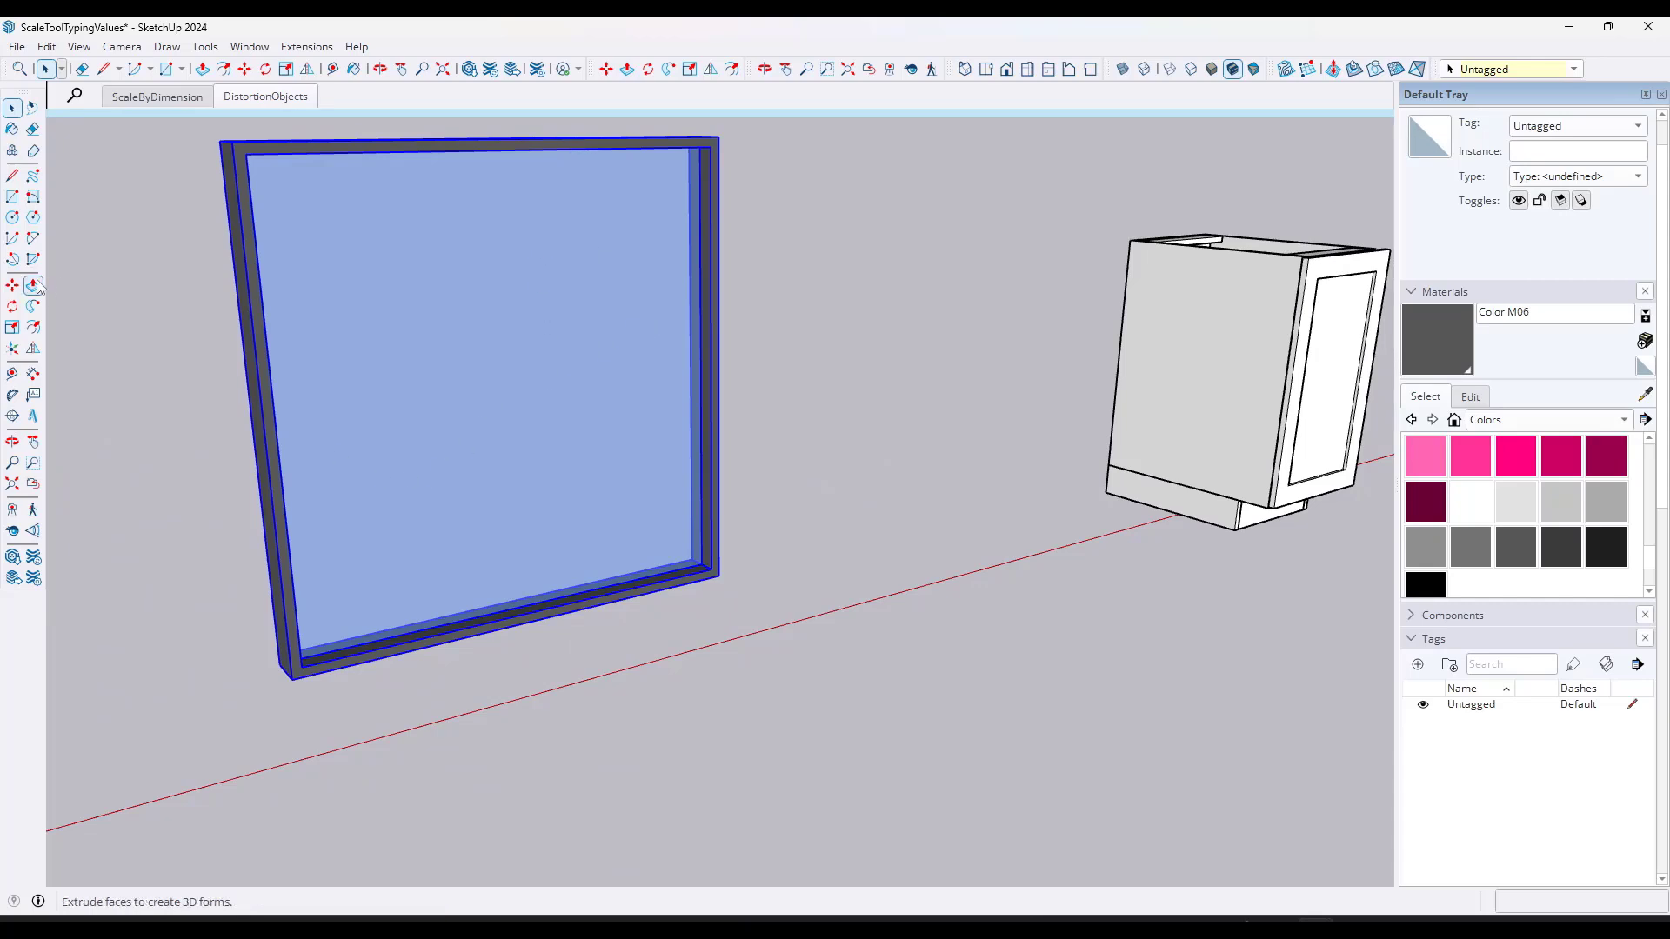
Step: Stretch the window group wider with the Scale tool
left_click(33, 373)
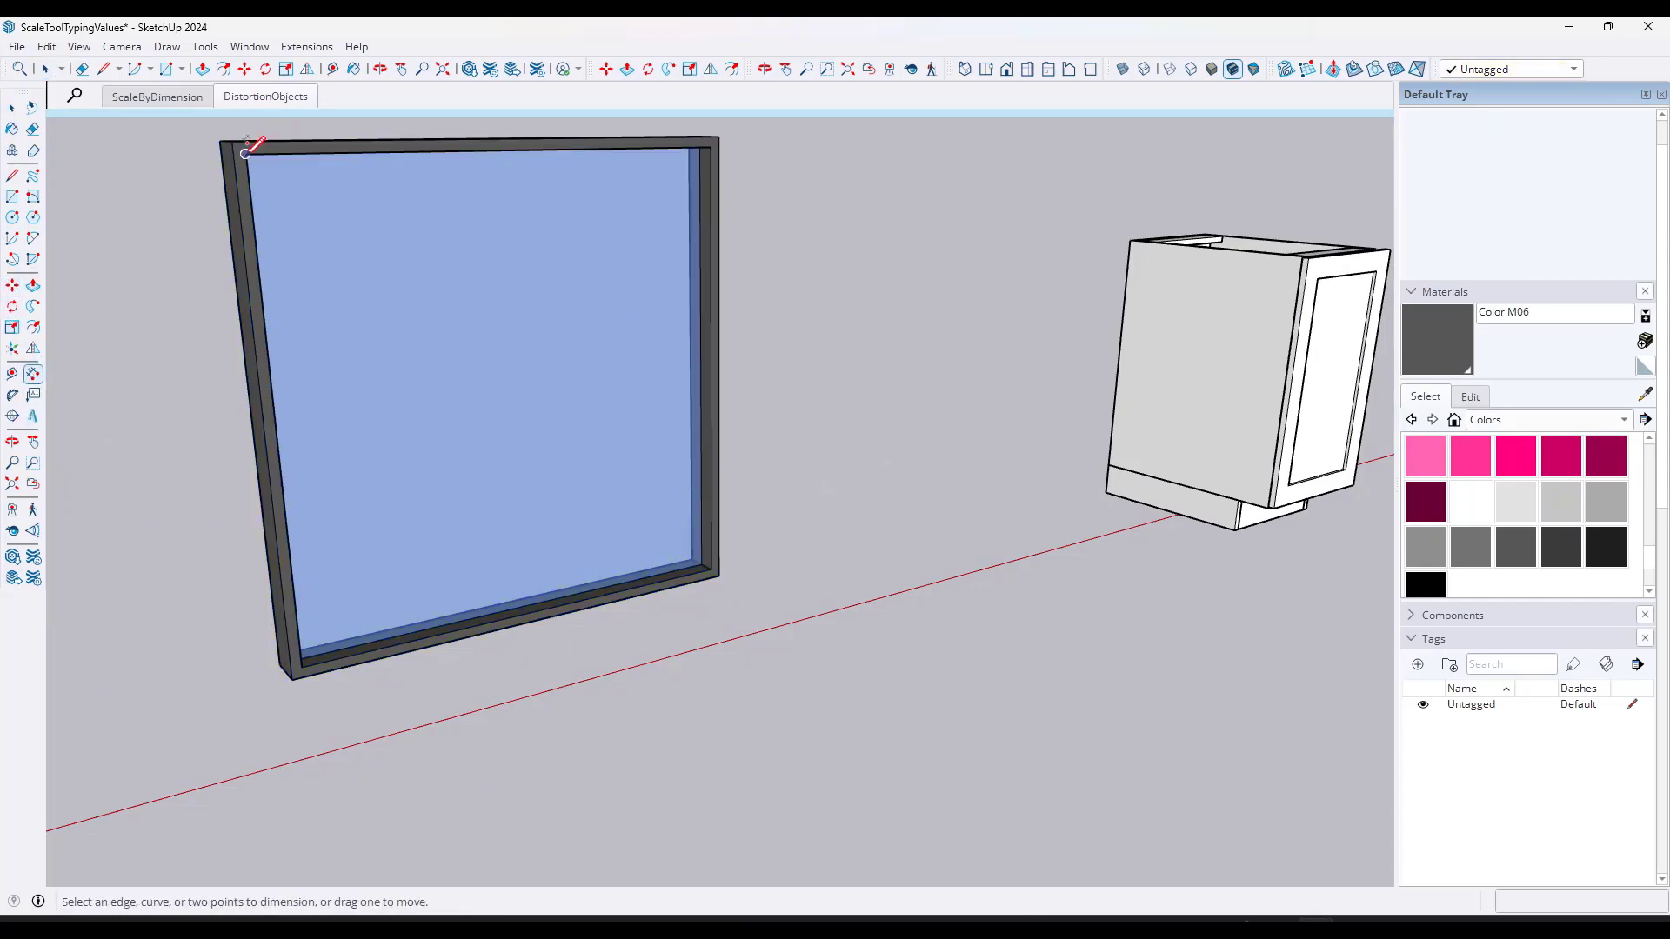
scroll(244, 146, "up", 4)
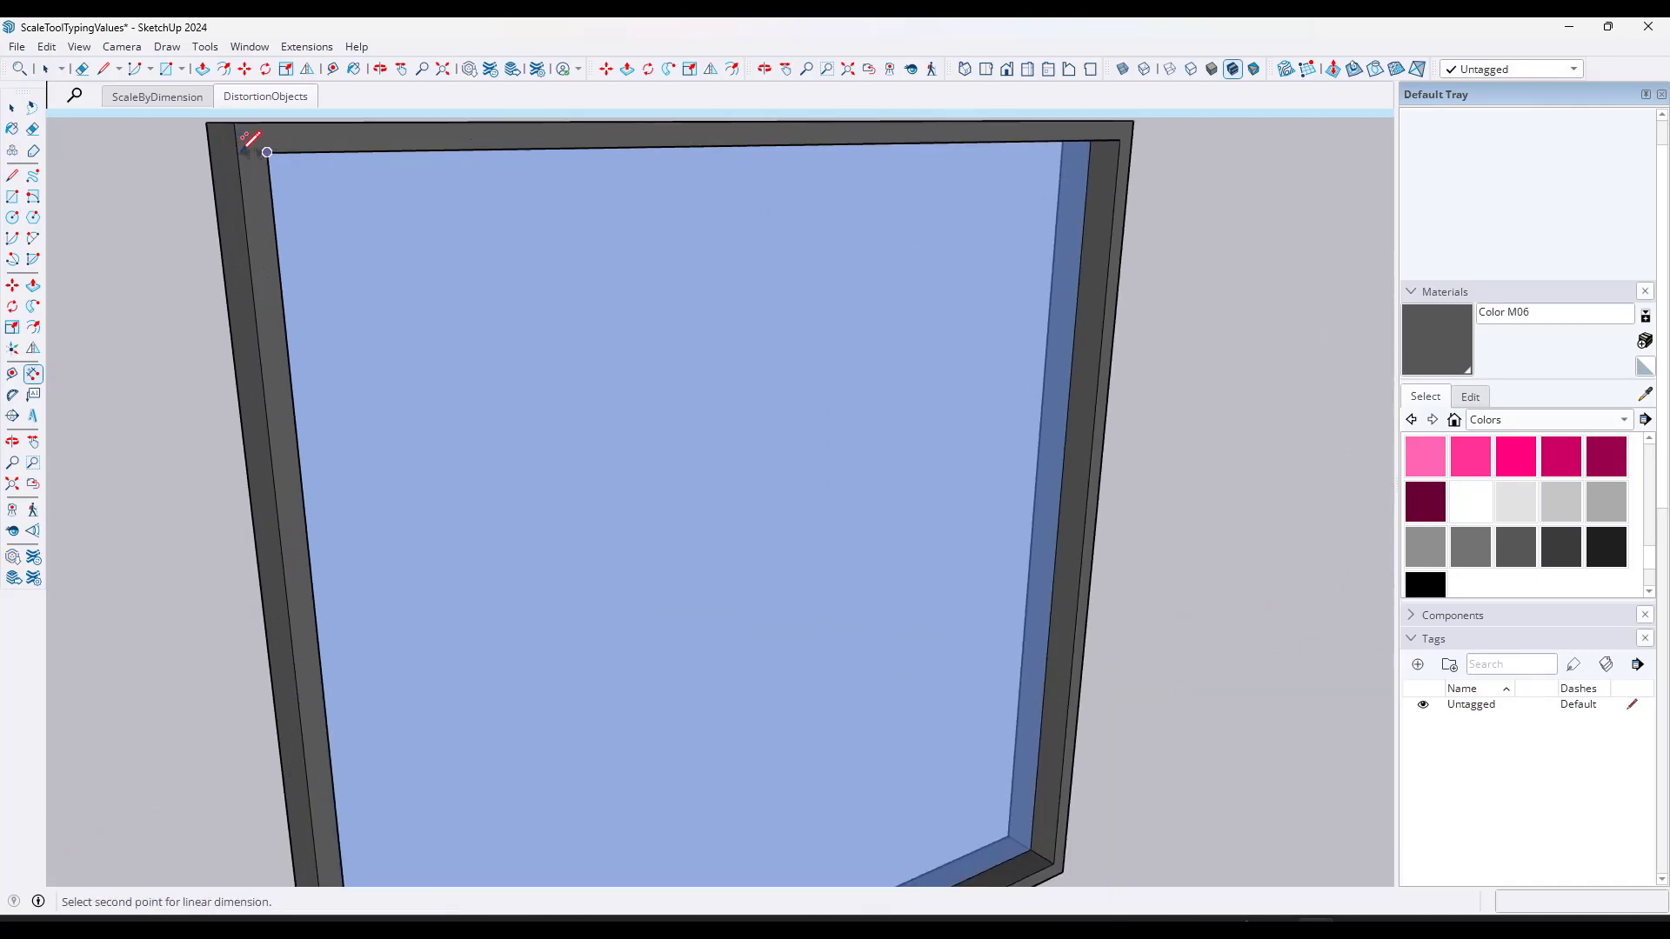
scroll(251, 159, "down", 8)
key("s")
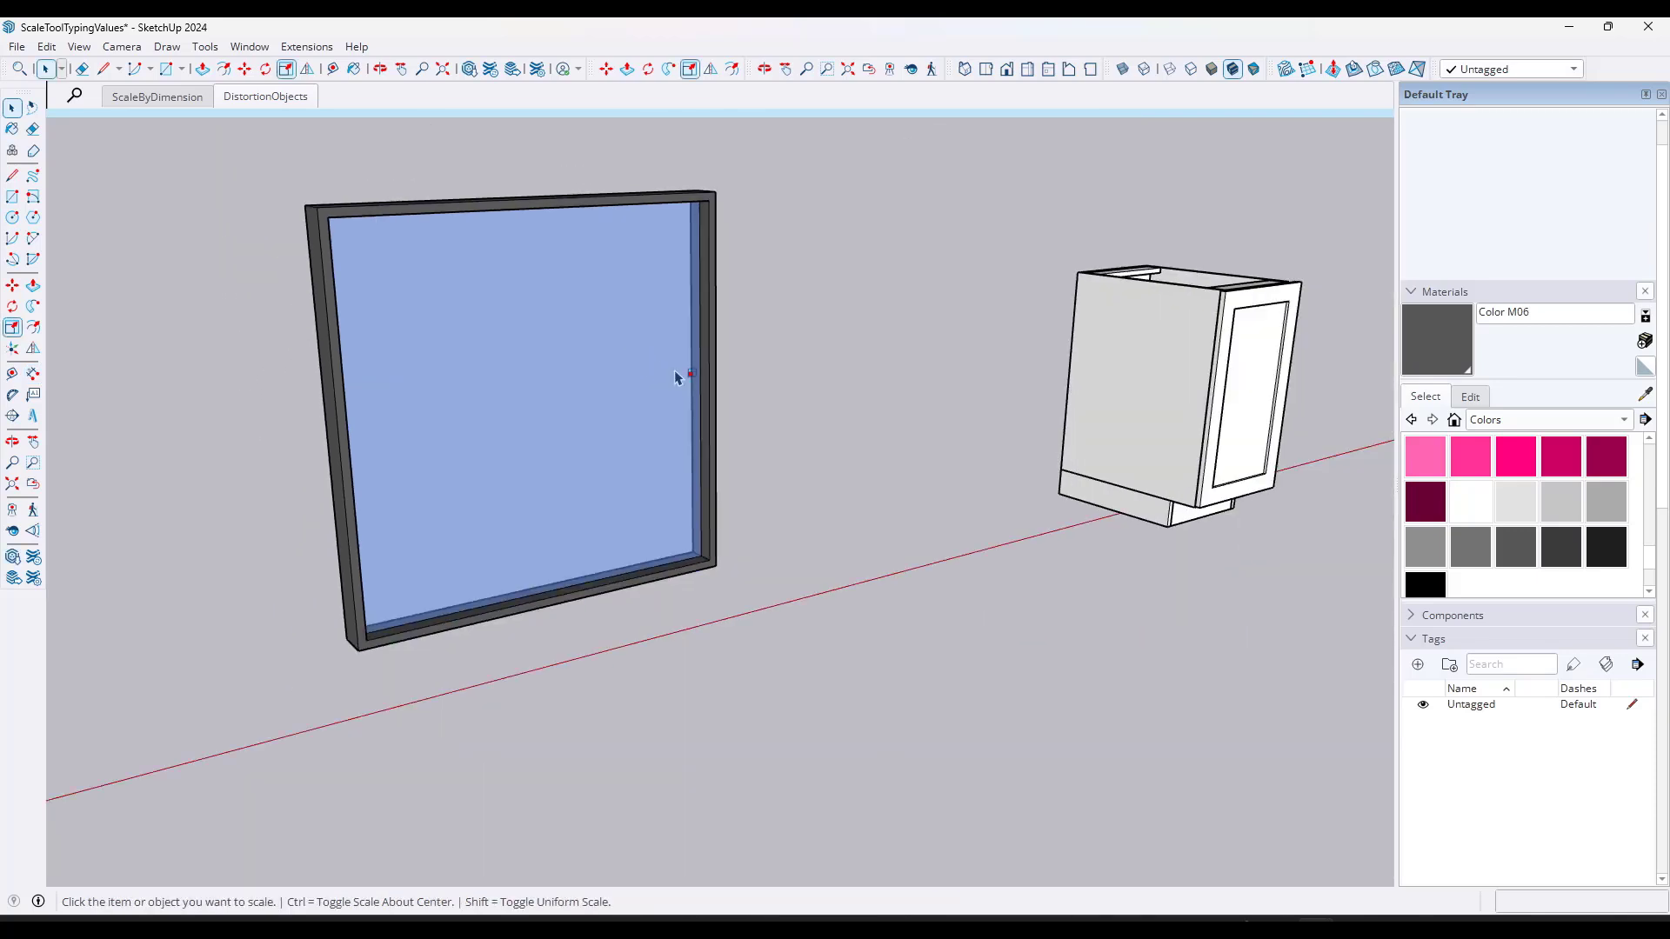
left_click(712, 383)
left_click_drag(706, 381, 974, 287)
key("space")
scroll(330, 242, "up", 2)
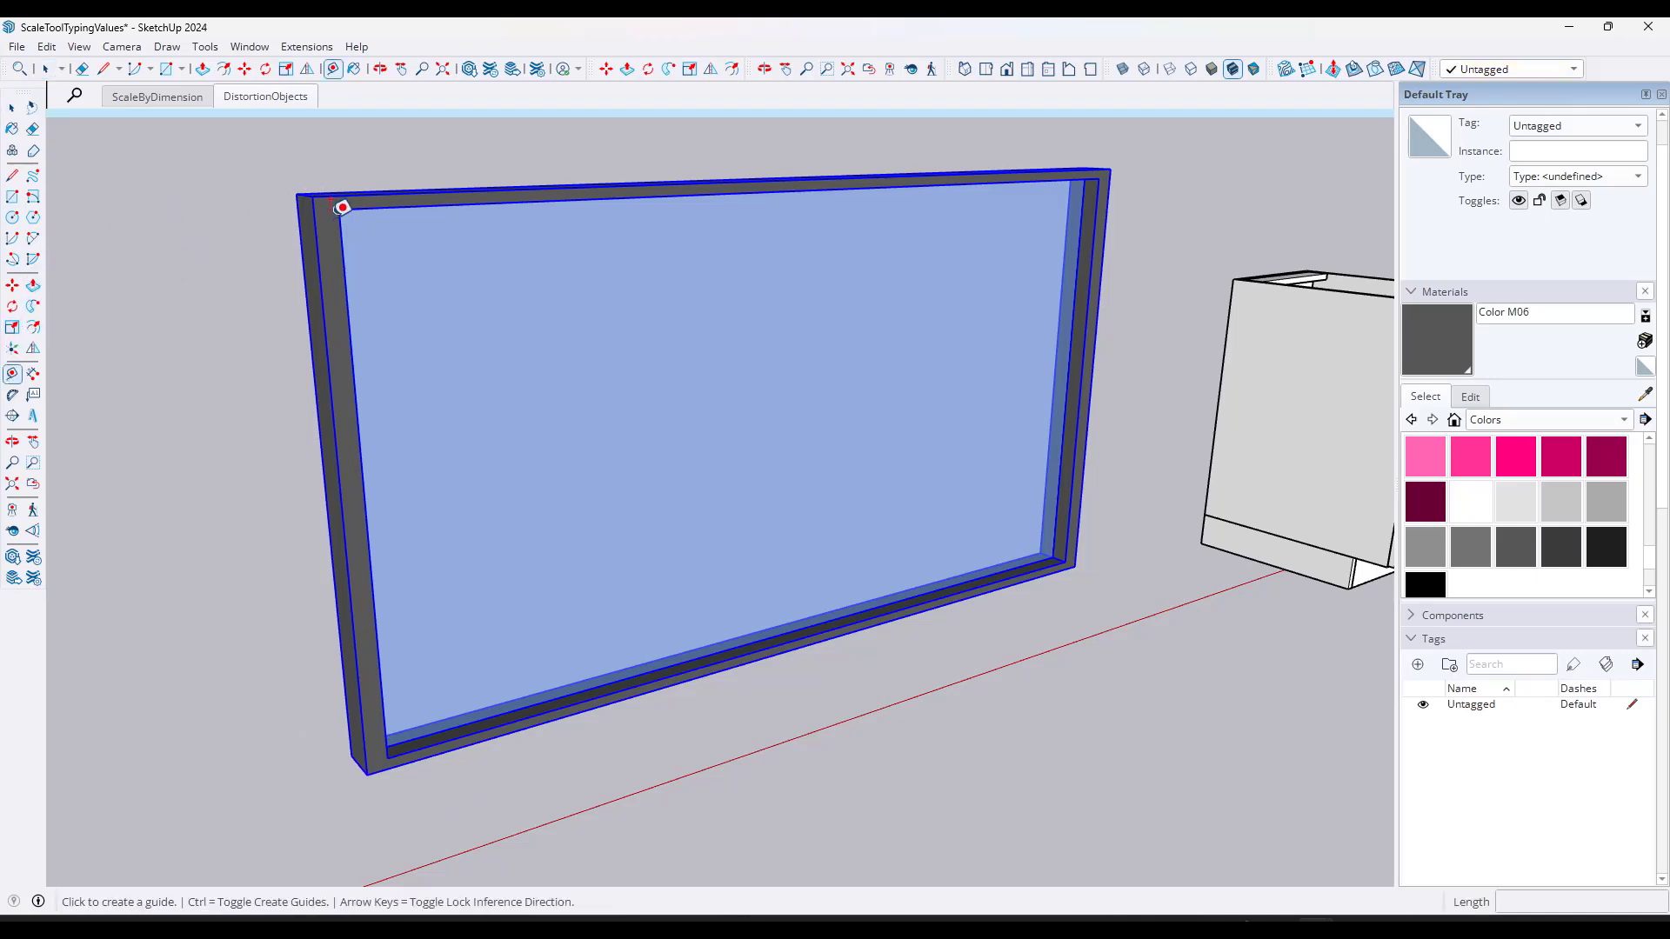
Step: Check the frame width with the Tape Measure, then undo the window's stretch
left_click(12, 374)
scroll(325, 198, "up", 1)
left_click(340, 209)
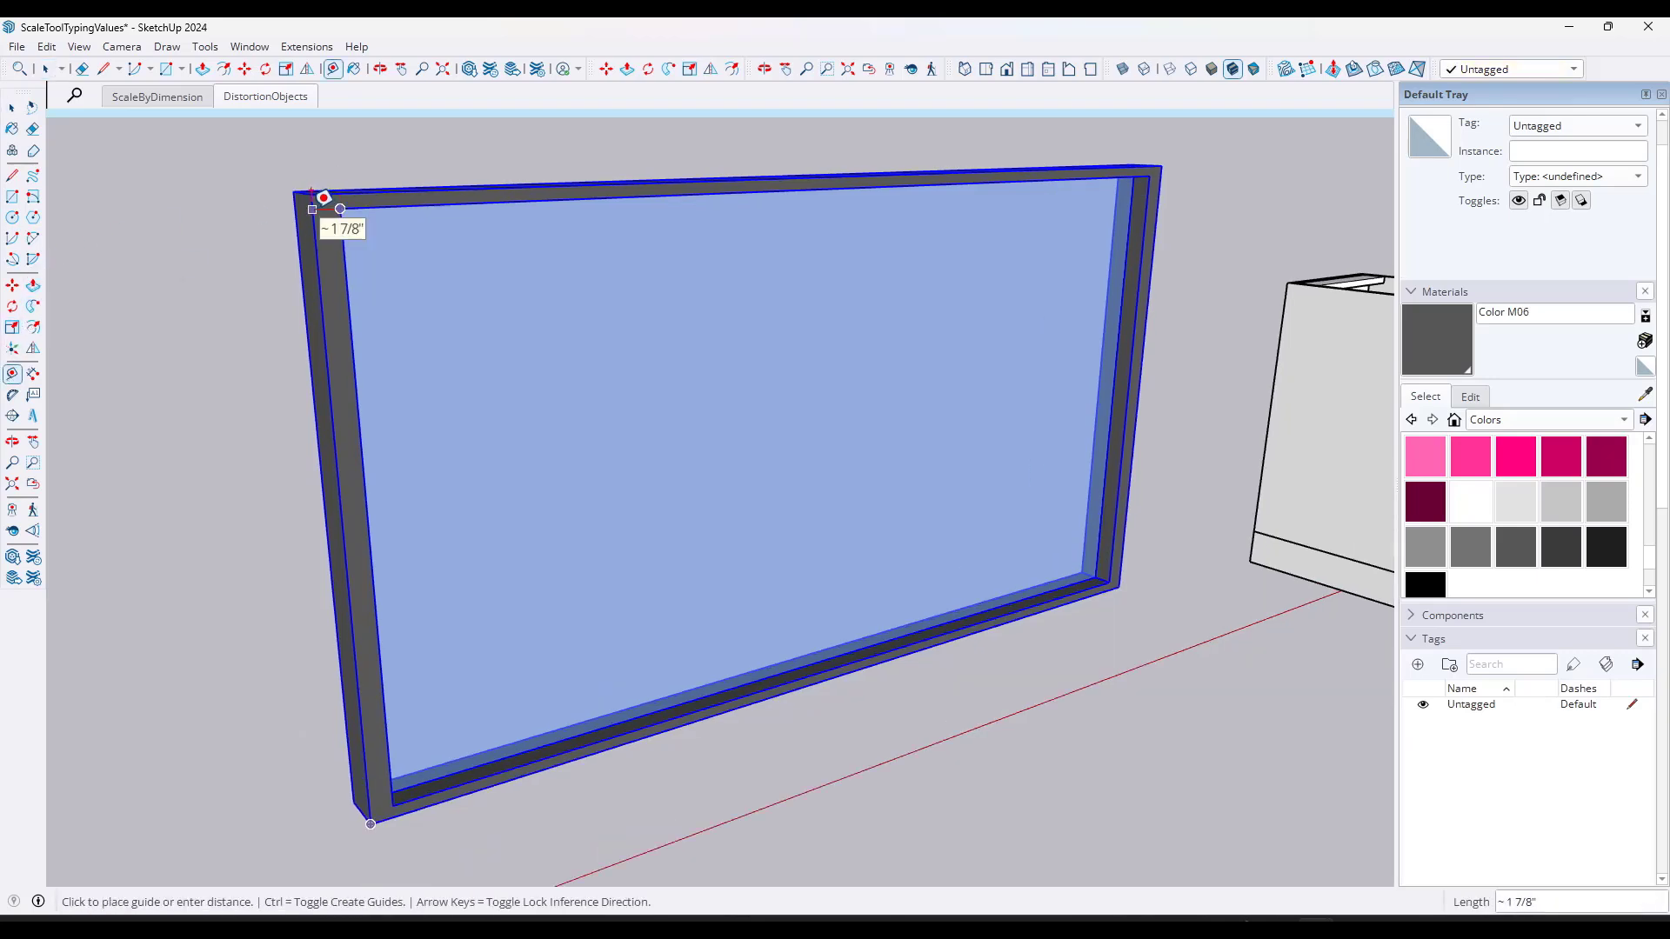
key("space")
scroll(681, 340, "down", 2)
key("ctrl+z")
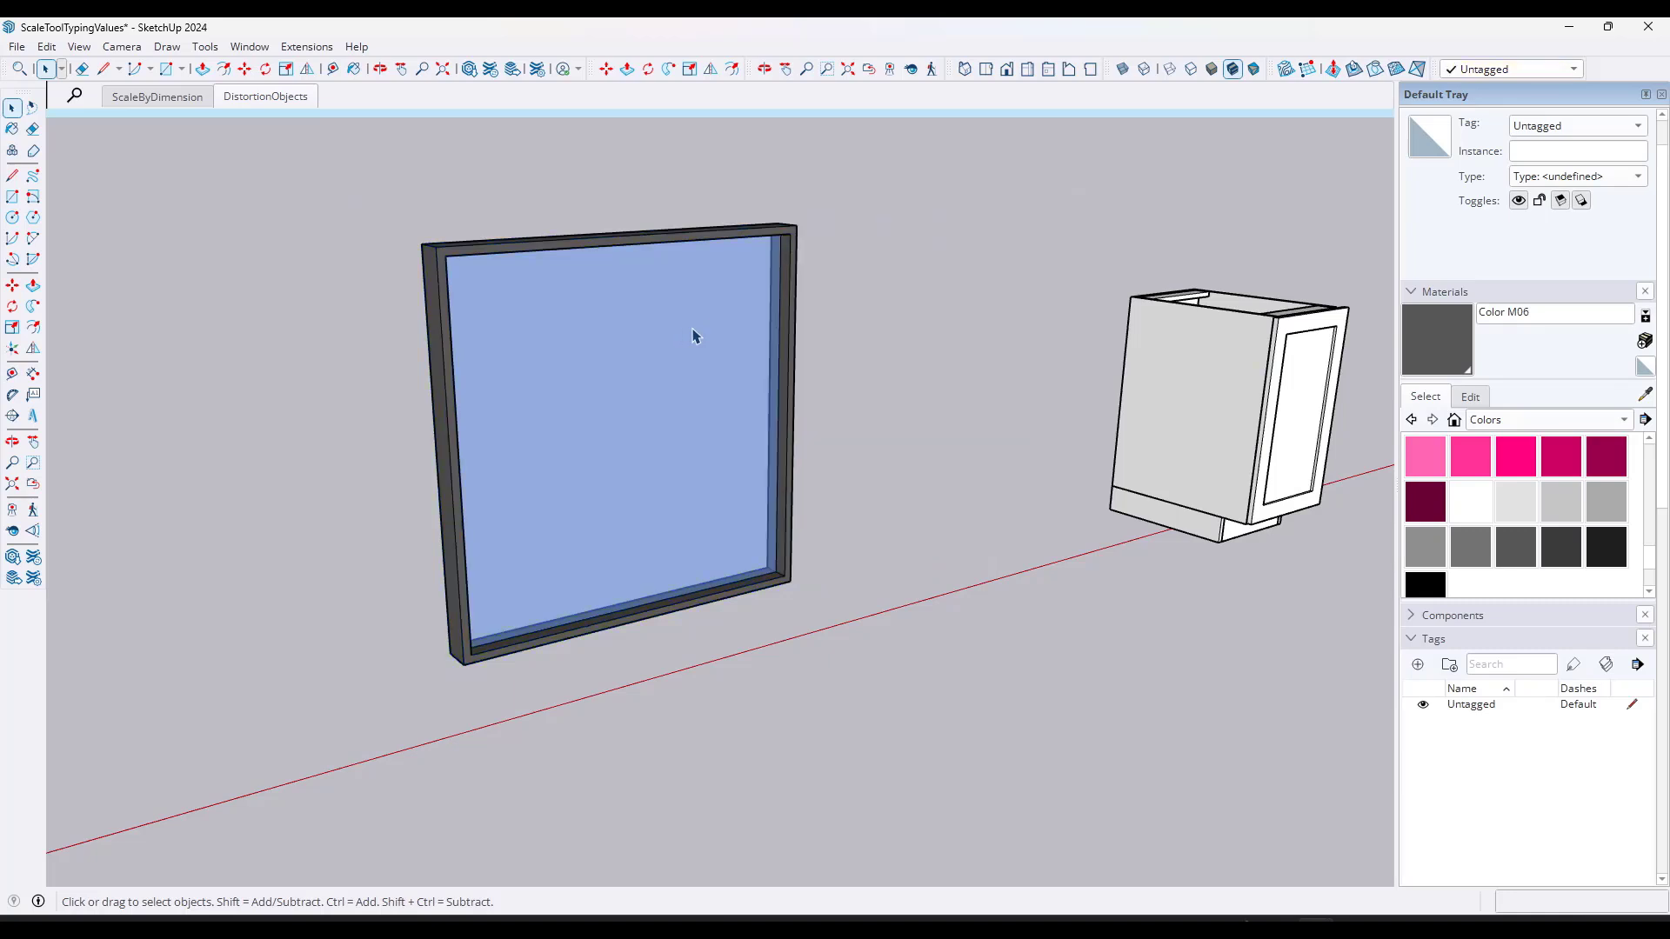
Step: Select the window's frame and glass and make them one group
middle_click_drag(695, 332, 723, 296)
left_click(693, 349)
middle_click_drag(557, 306, 534, 302)
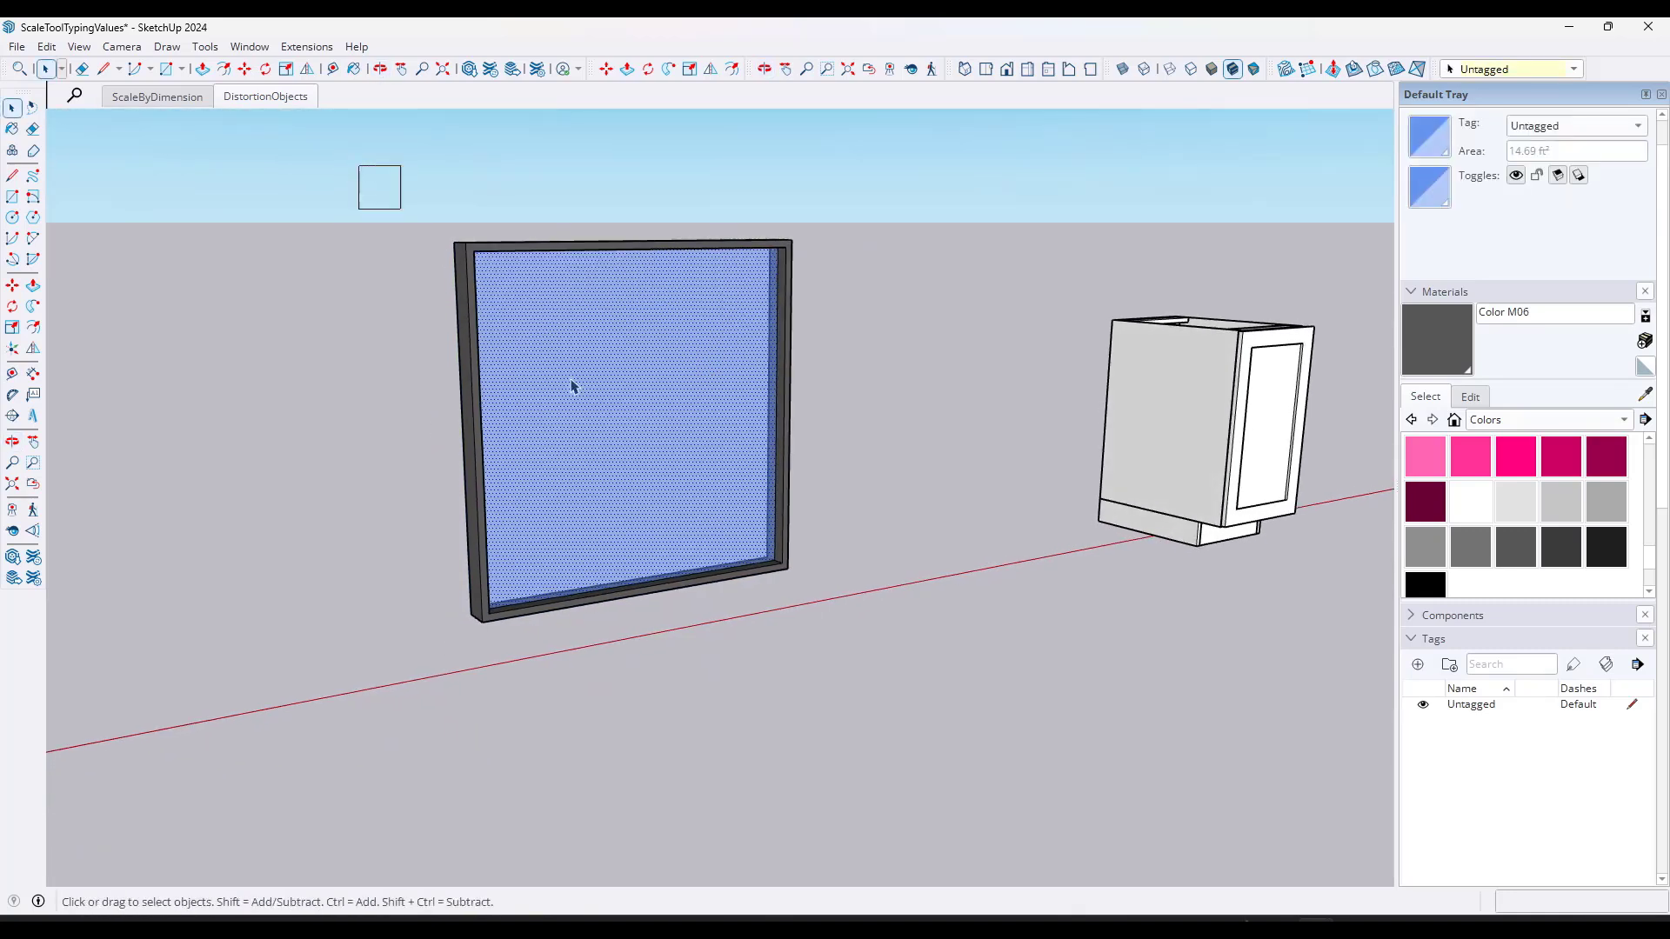
left_click_drag(681, 465, 955, 633)
right_click(679, 413)
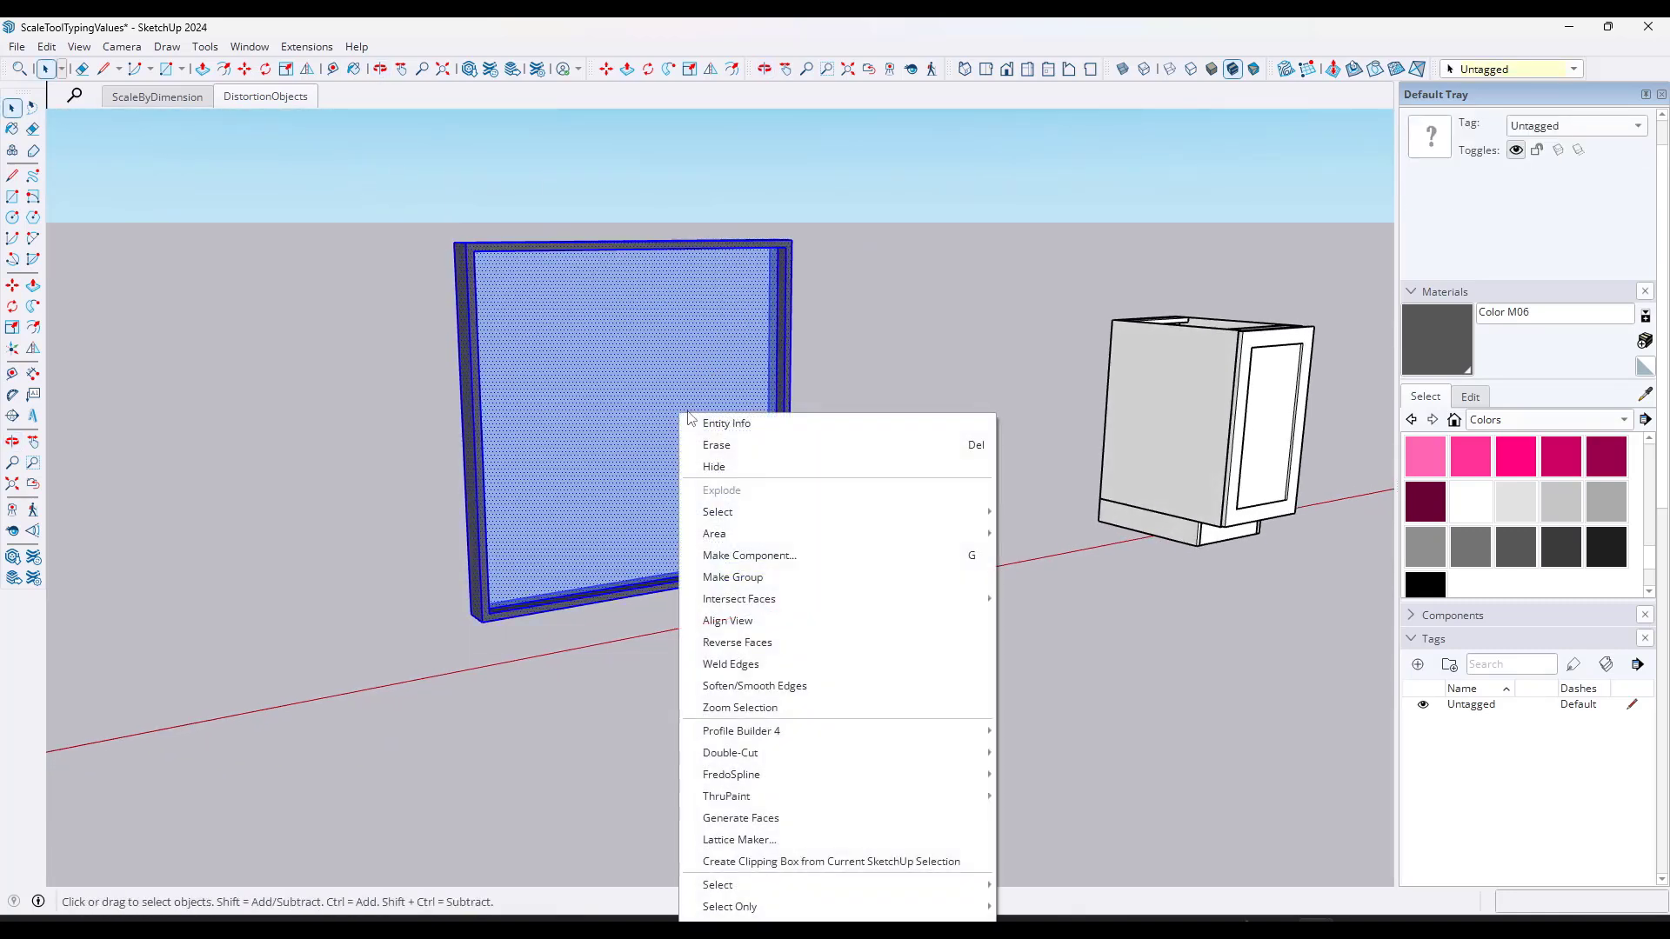
left_click(732, 577)
middle_click_drag(828, 442, 710, 434)
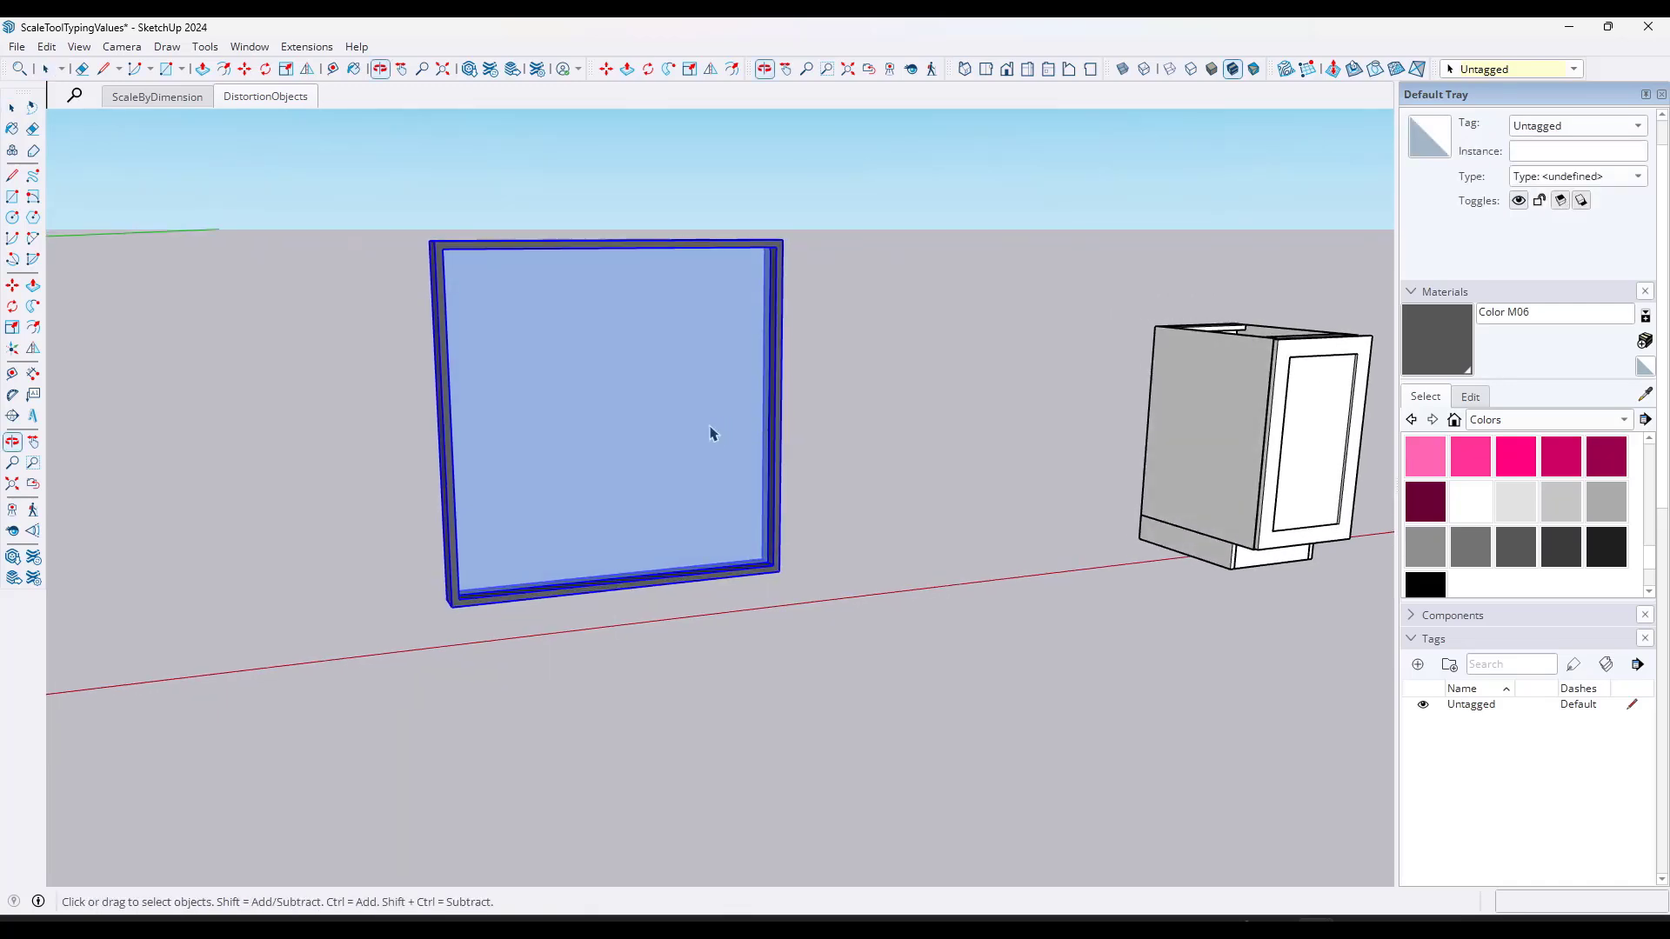
Step: Open the window group to inspect it, then exit back to the model
double_click(659, 422)
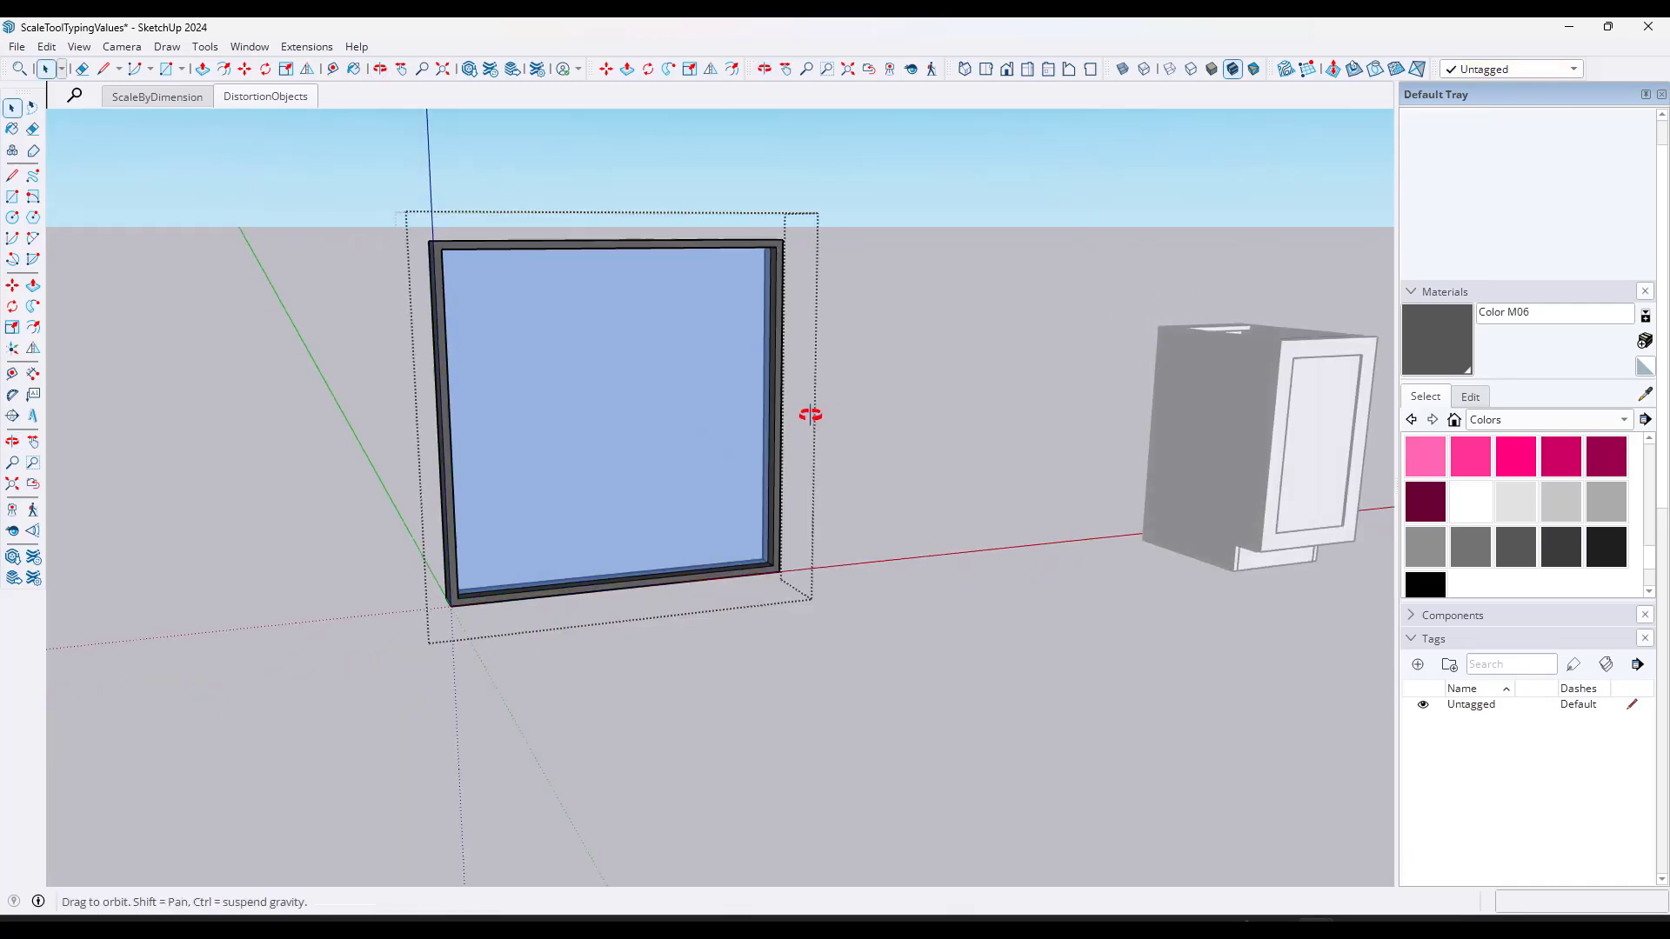
middle_click_drag(791, 414, 891, 496)
left_click(891, 496)
middle_click_drag(766, 357, 579, 263)
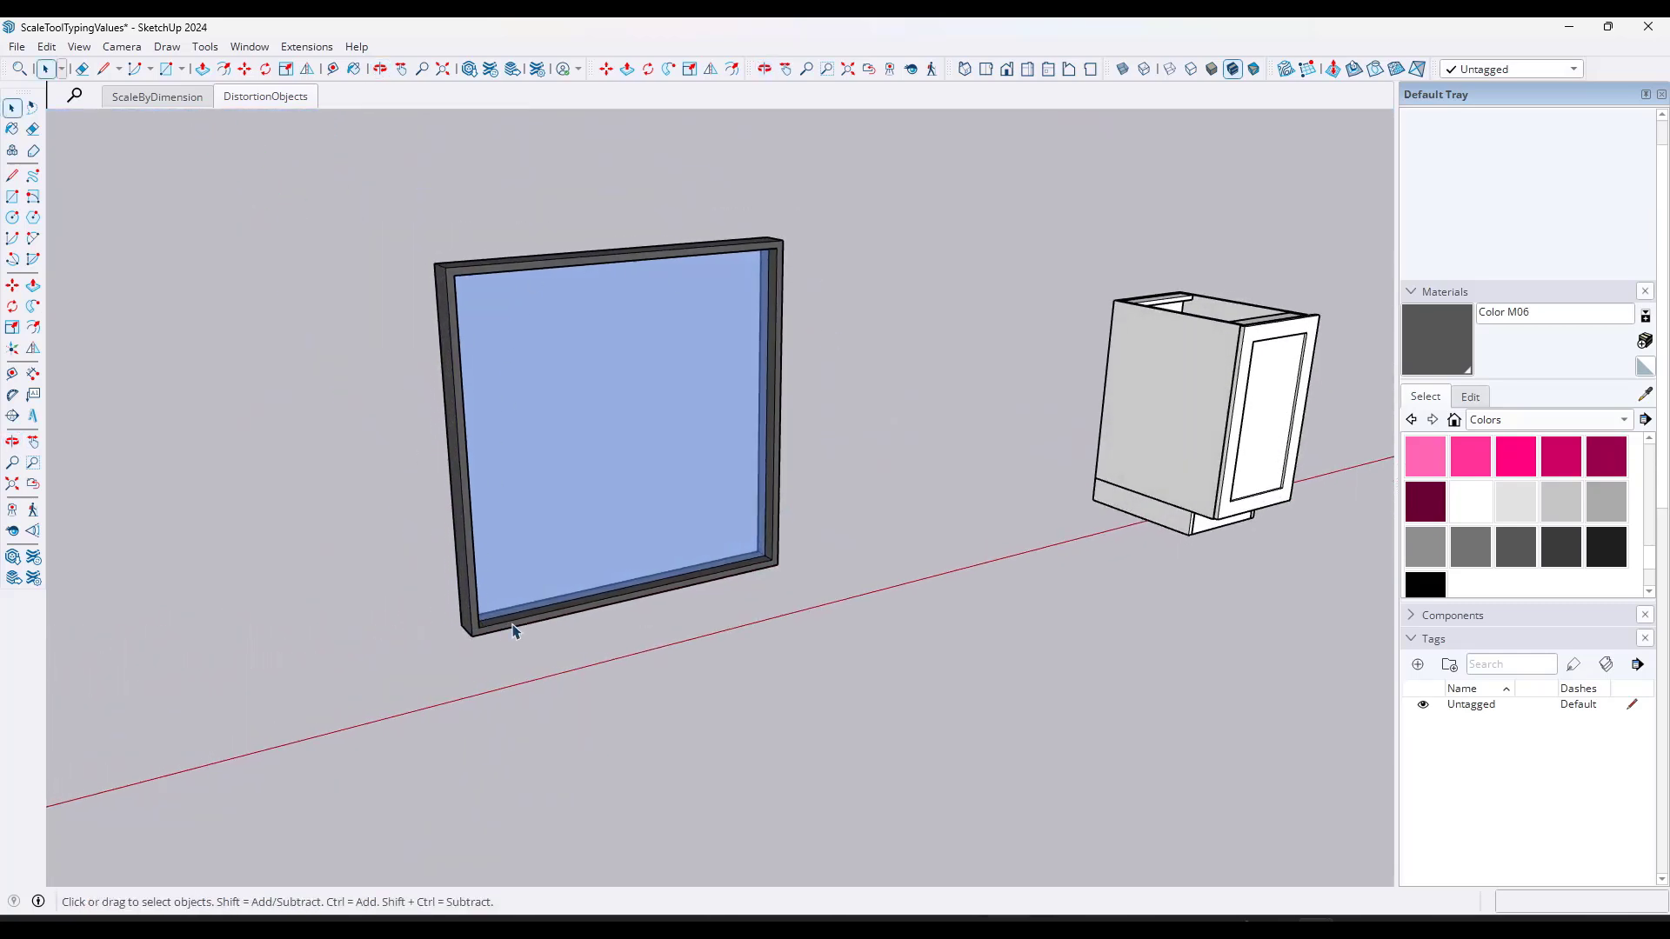
Step: Draw a line from the window group's corner and select the new bottom edge
left_click(474, 634)
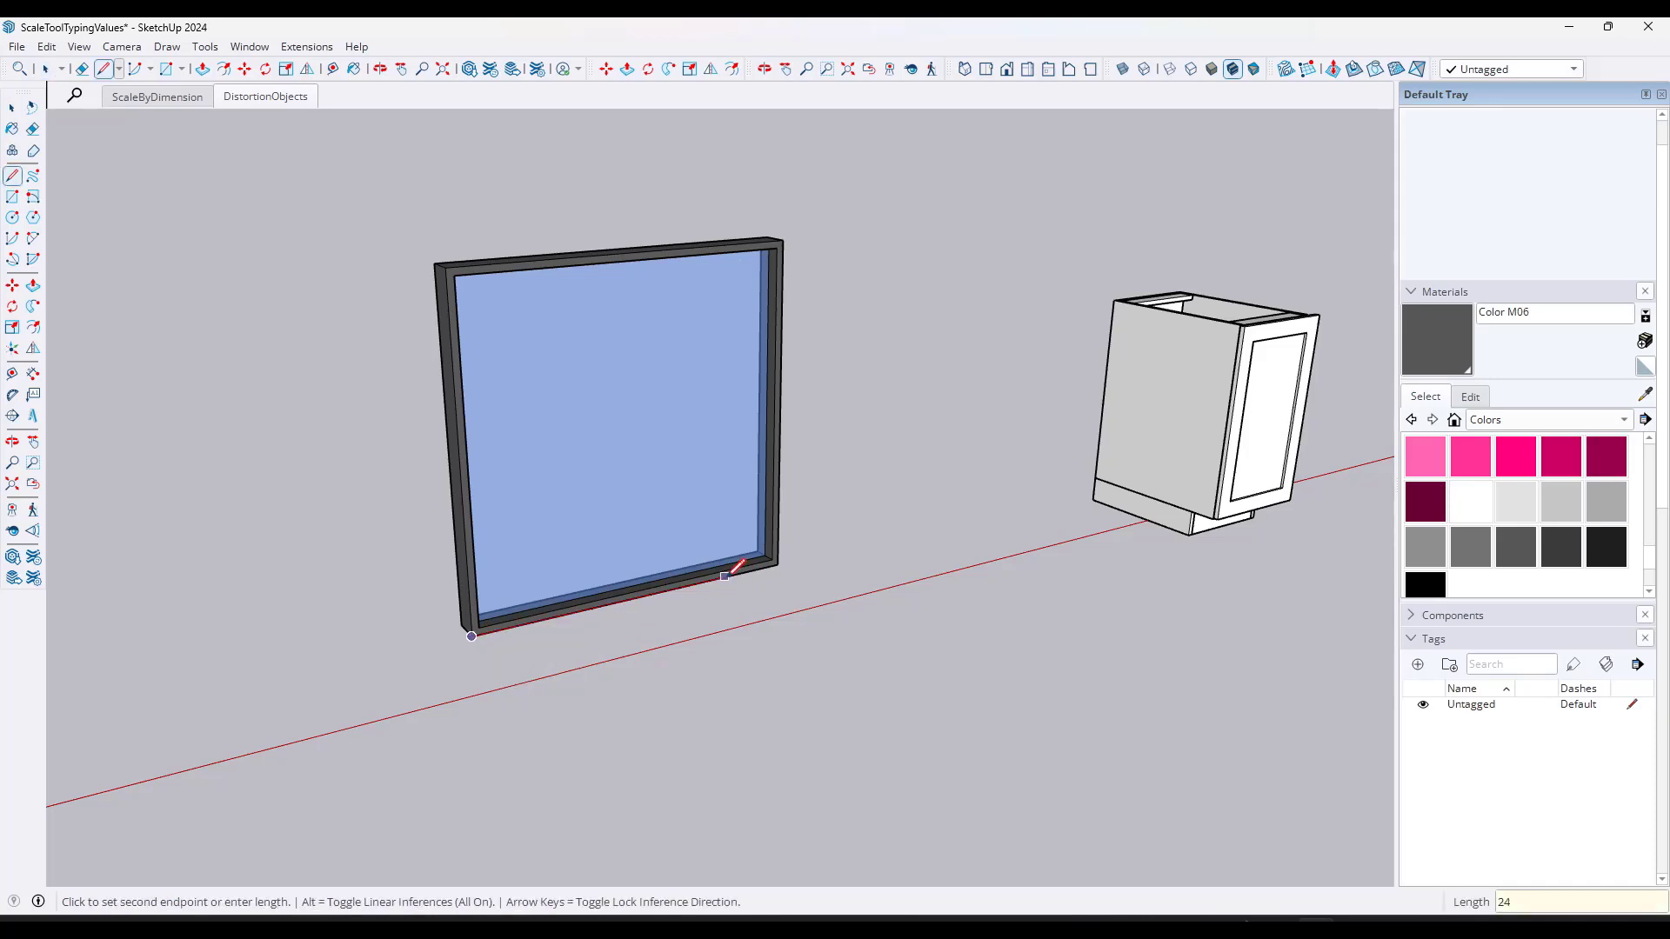
key("space")
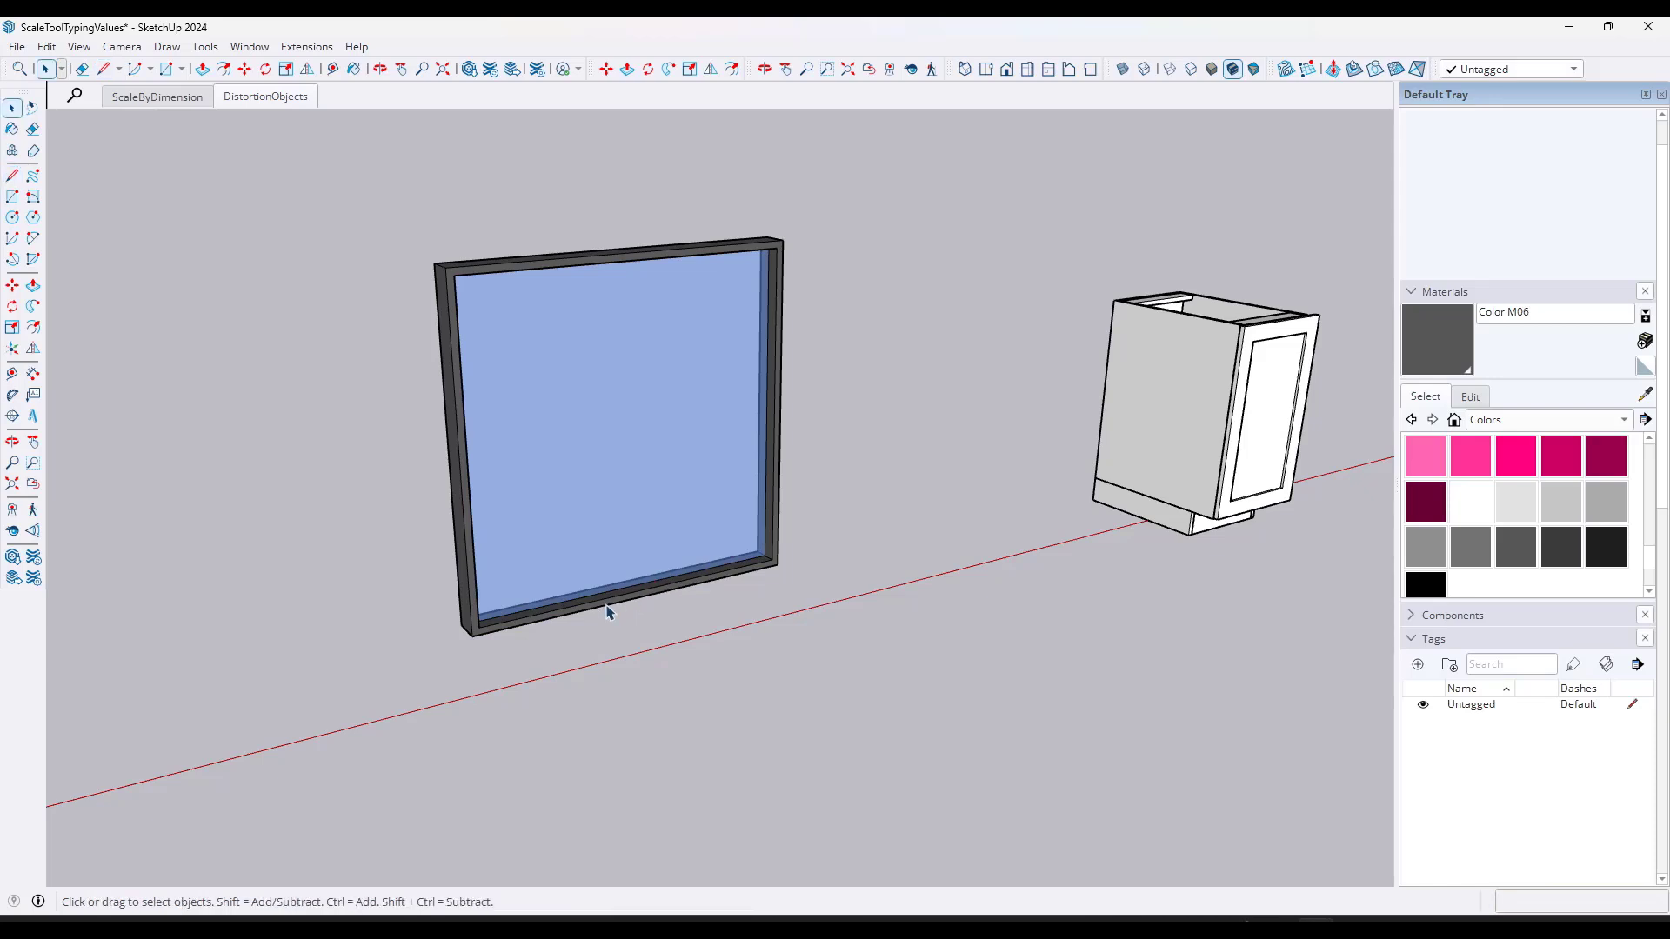
left_click(625, 600)
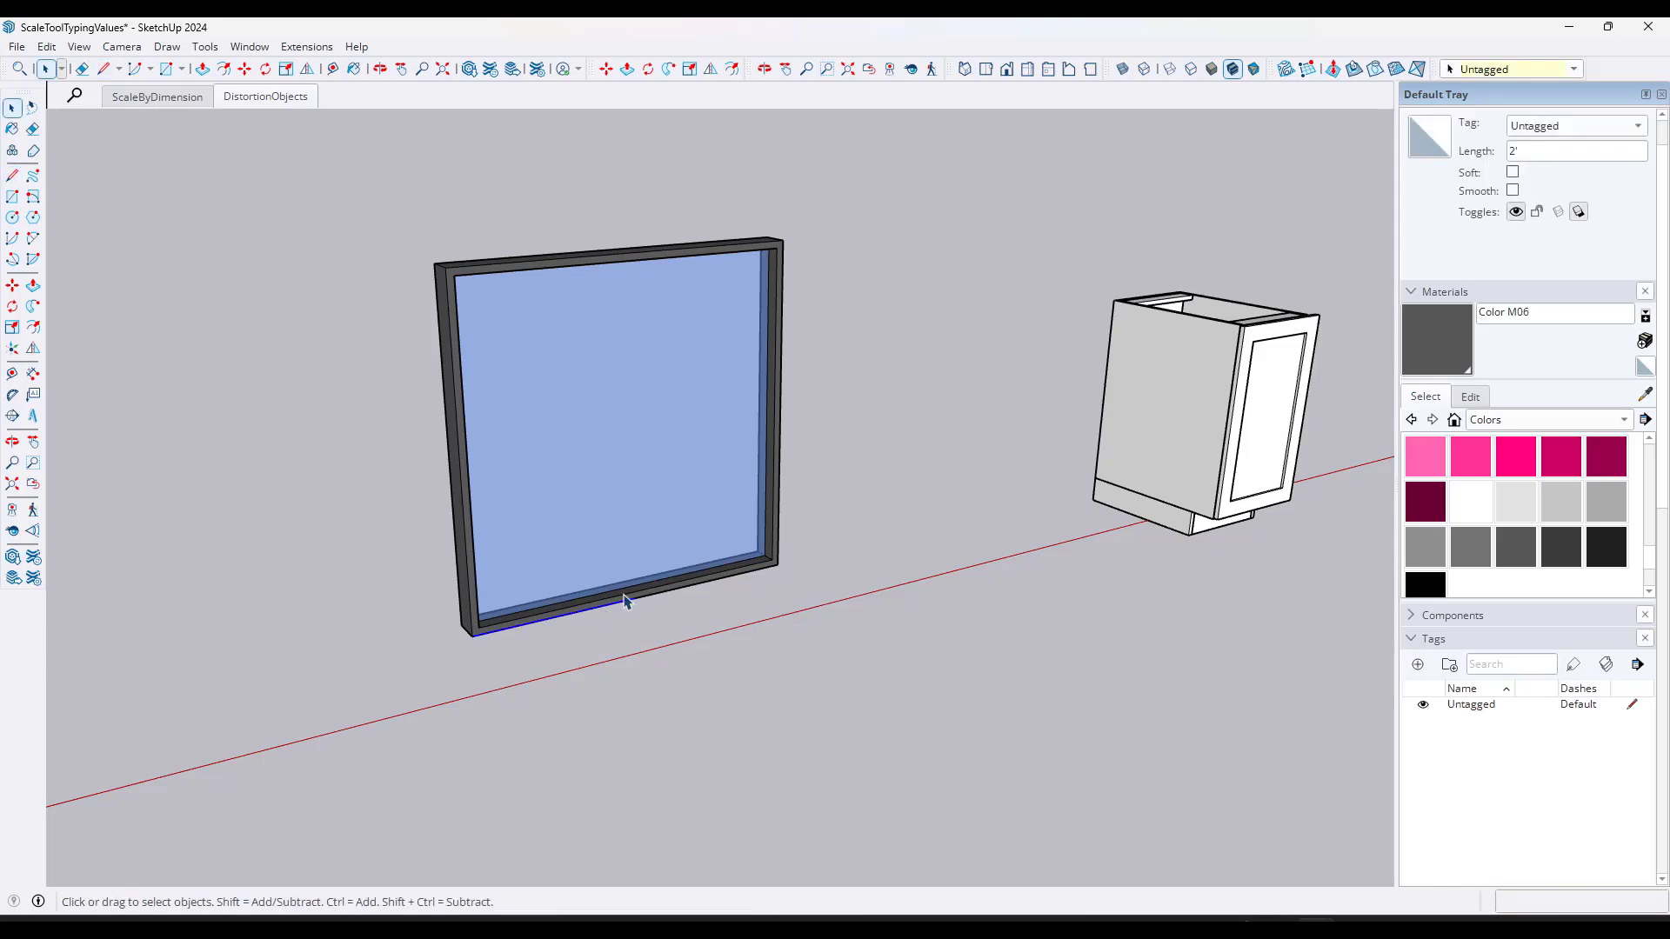
Step: Open the window frame group and window-select its right-hand end geometry
double_click(681, 473)
middle_click_drag(766, 504, 731, 397)
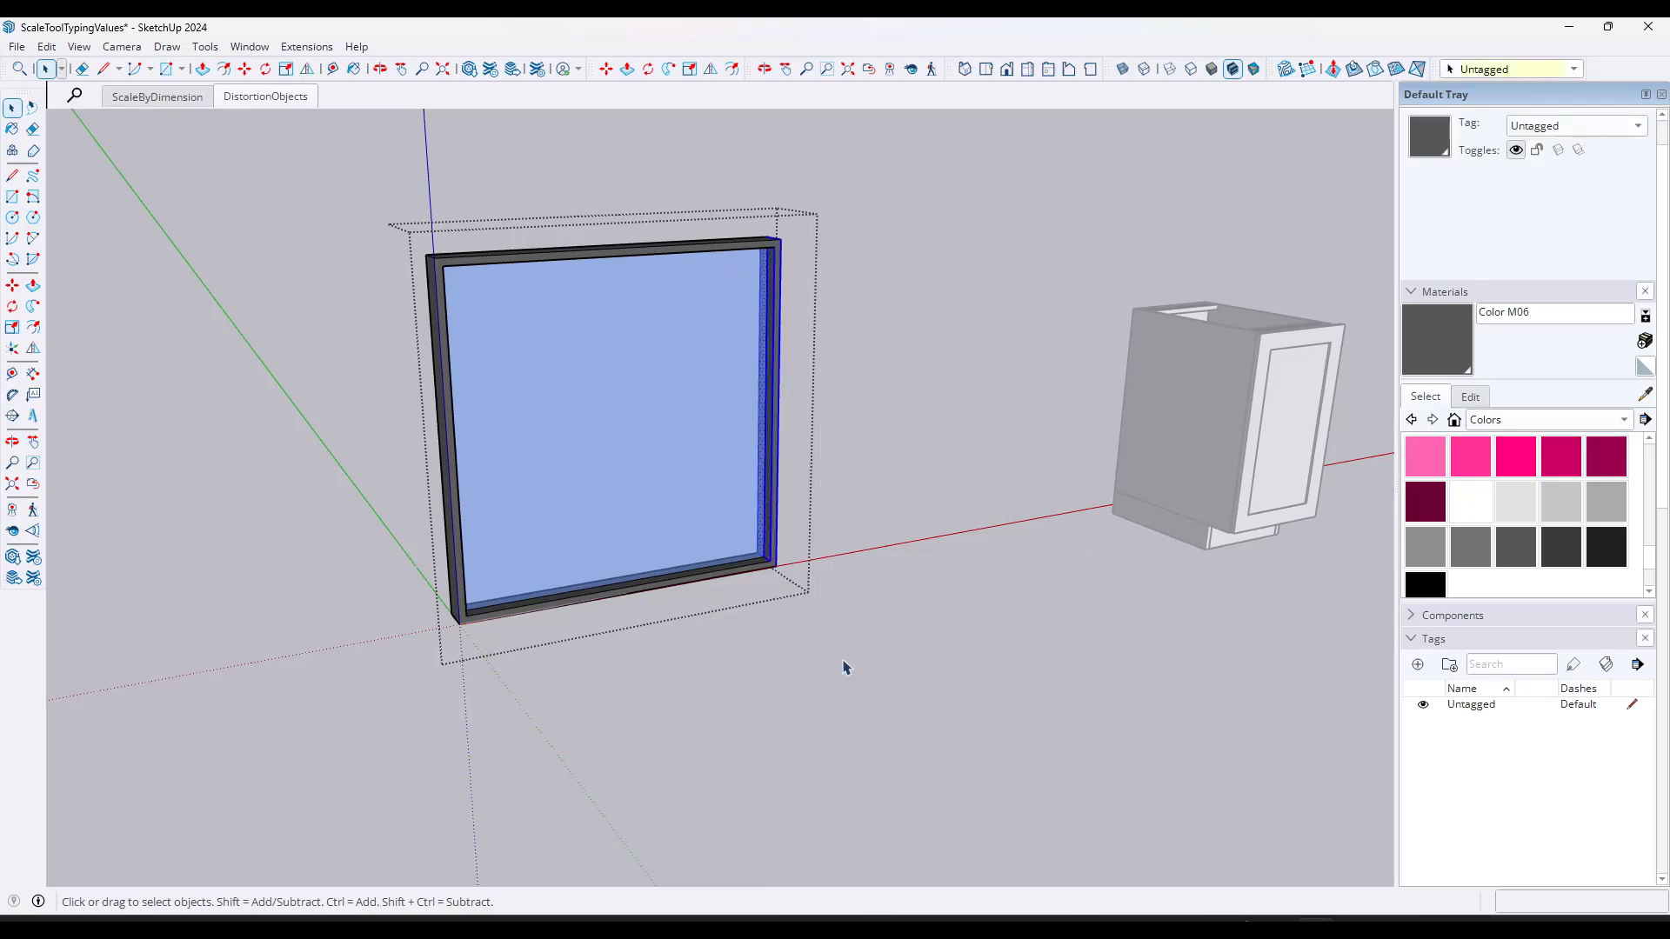
middle_click_drag(792, 259, 906, 250)
scroll(755, 265, "up", 6)
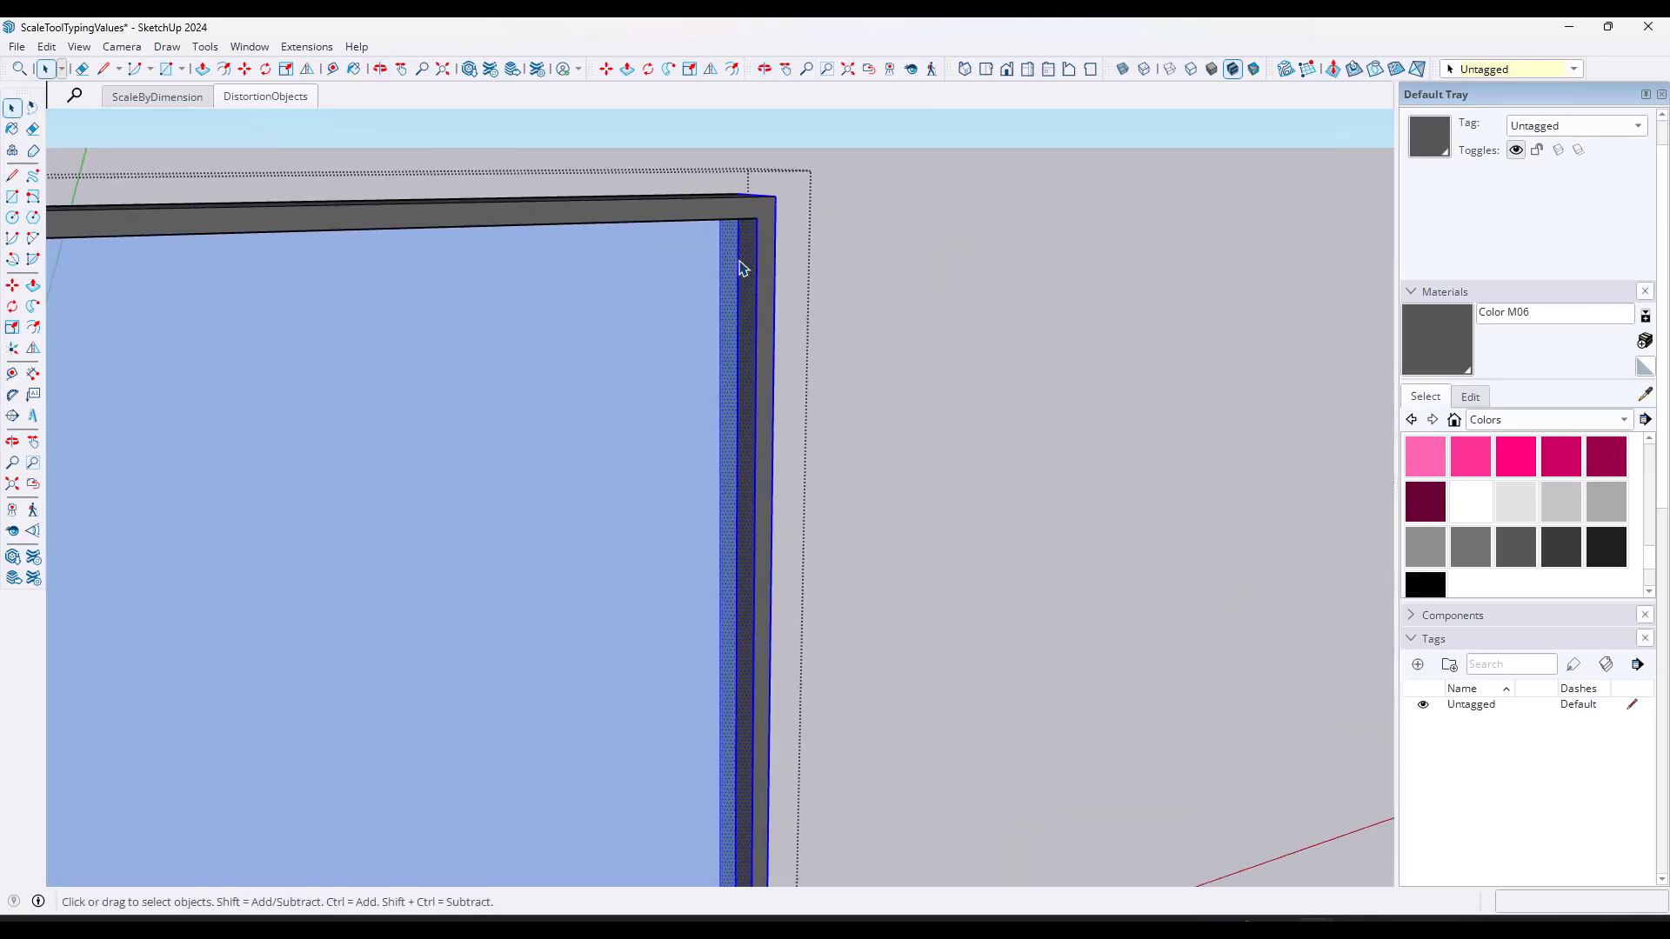
scroll(741, 267, "down", 6)
Step: Move the window's selected right end left along the red axis onto an endpoint, narrowing the window while frame members keep their thickness
key("m")
left_click(751, 586)
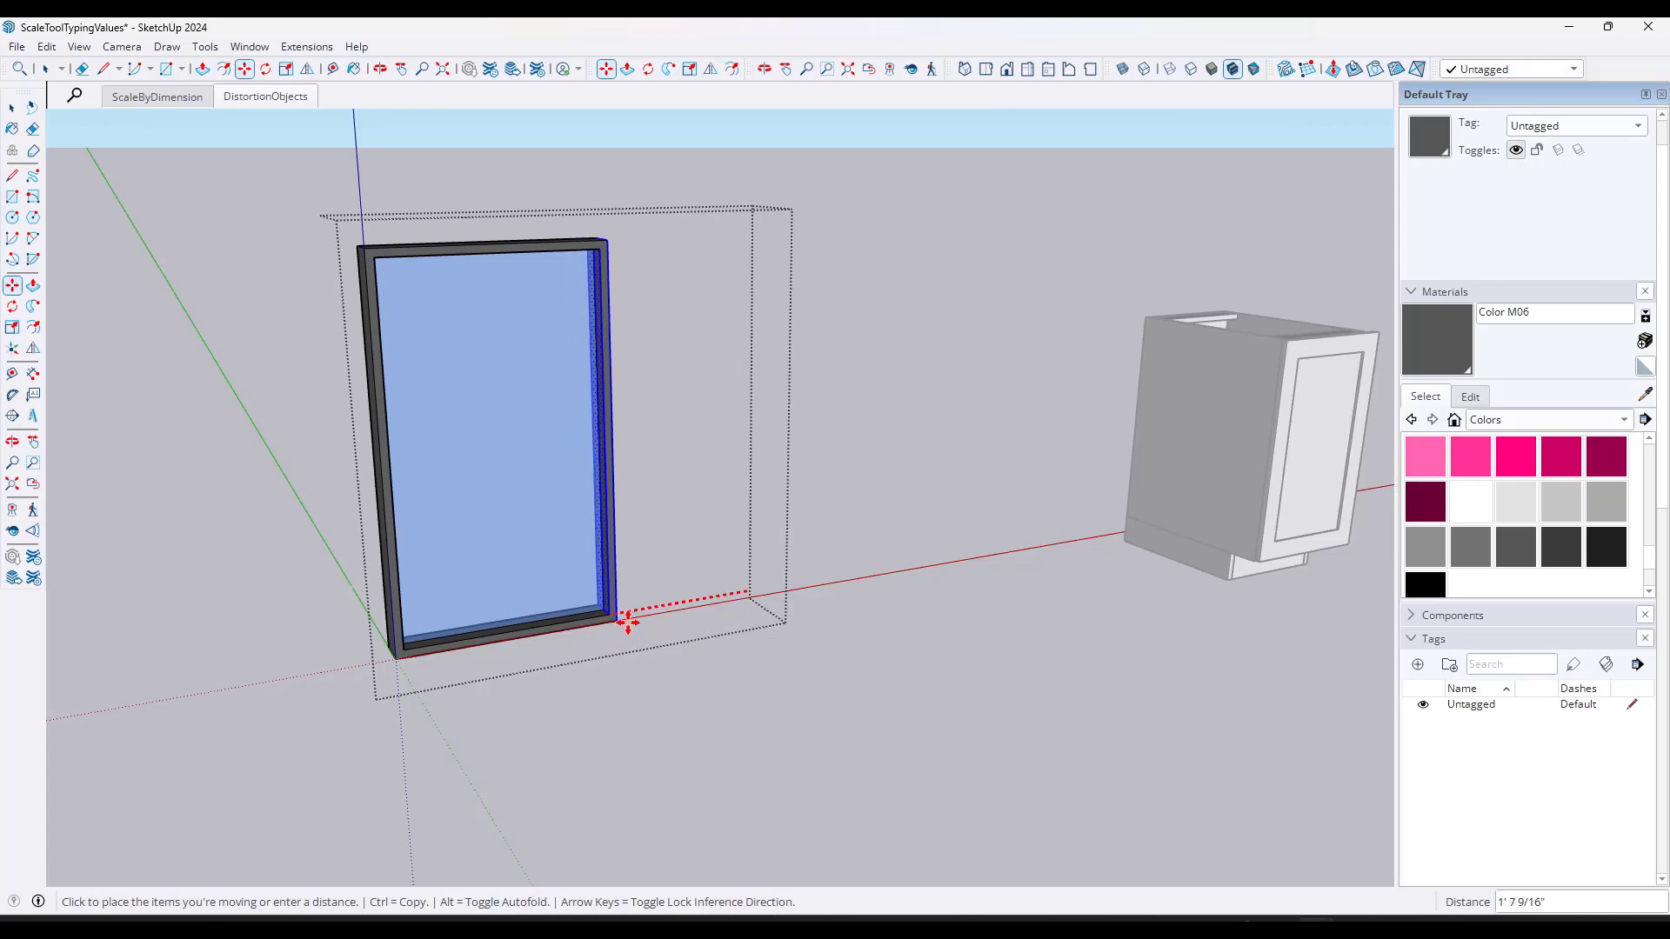
scroll(587, 623, "up", 5)
scroll(590, 623, "up", 4)
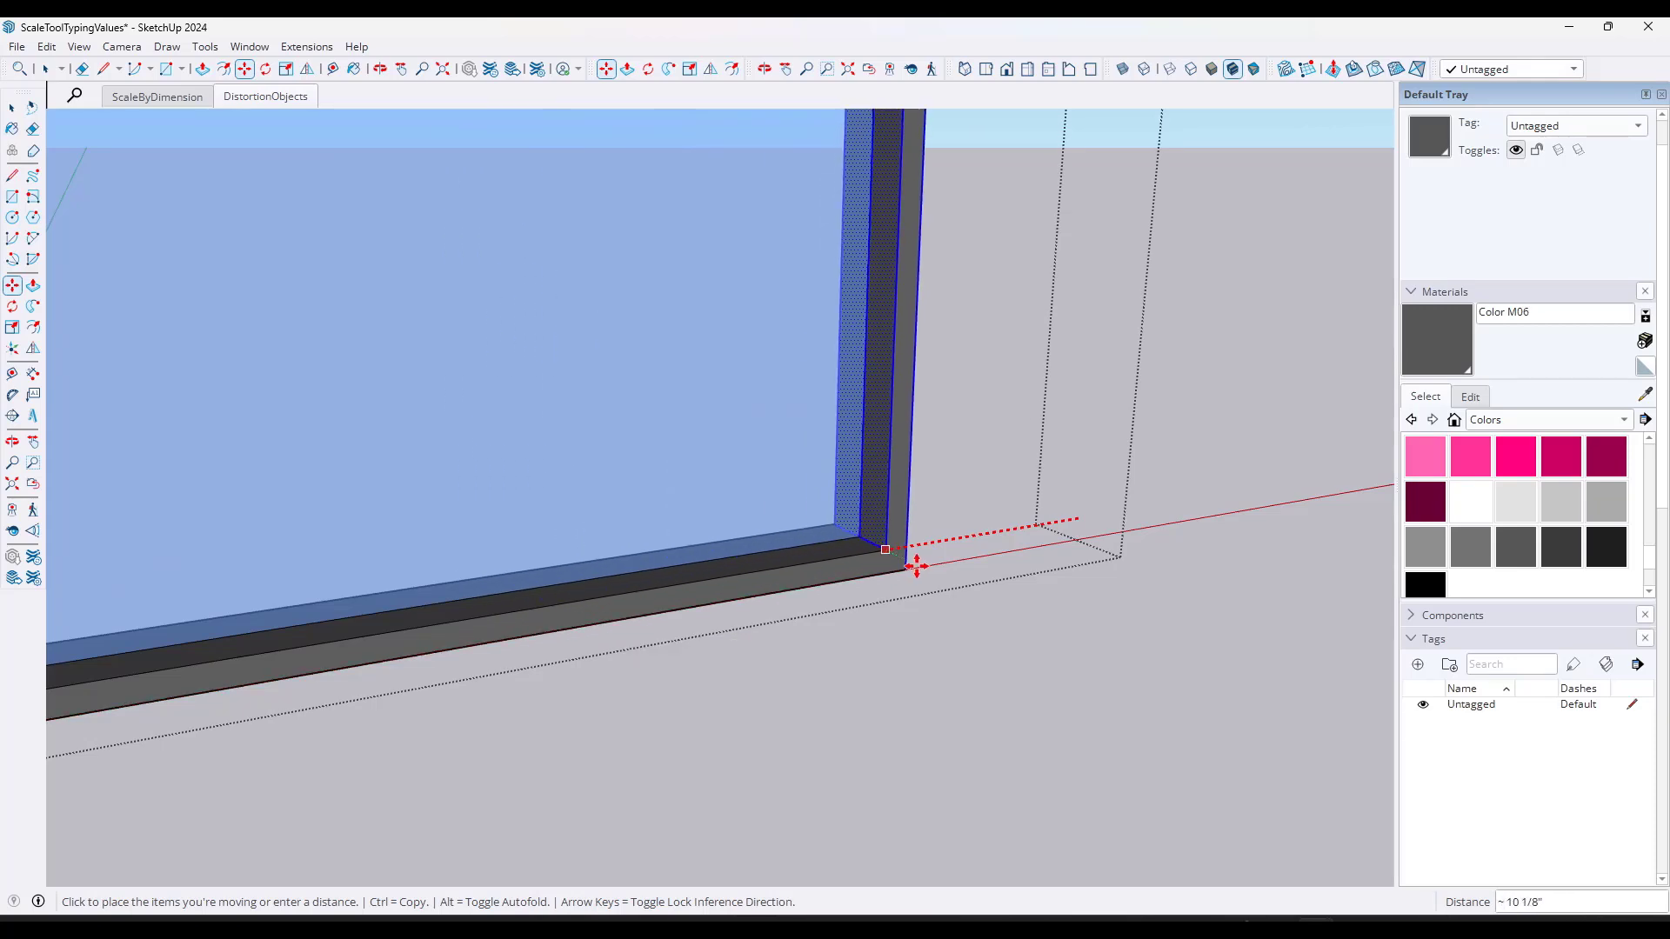
left_click(915, 569)
left_click(906, 570)
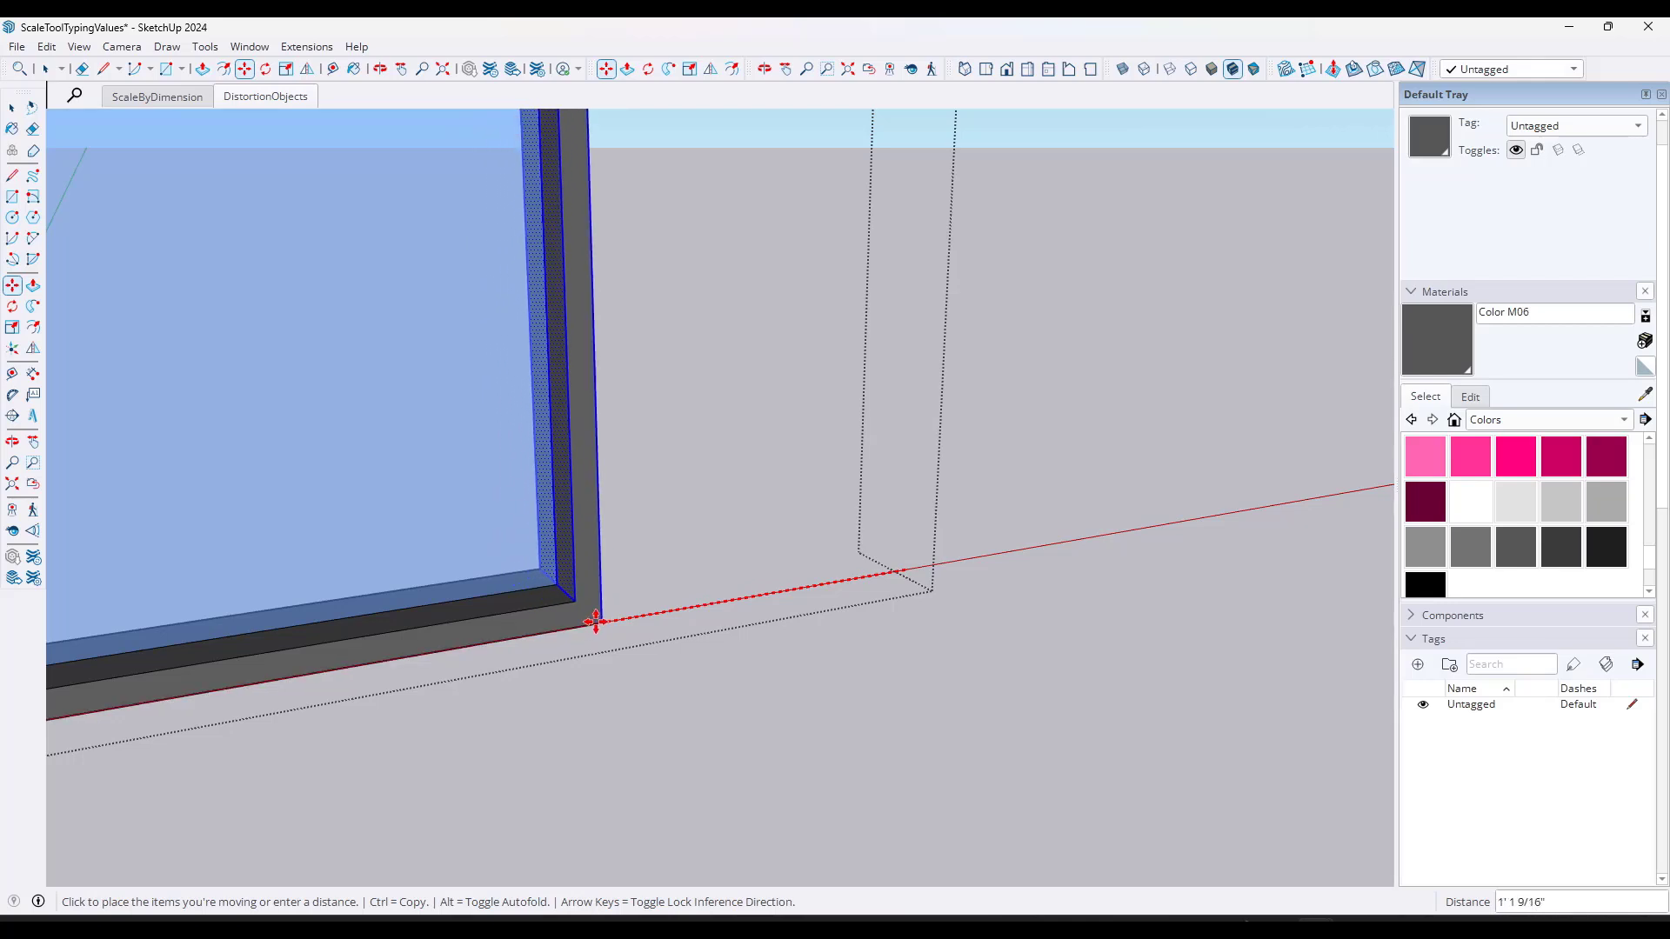
left_click(597, 624)
scroll(597, 623, "down", 6)
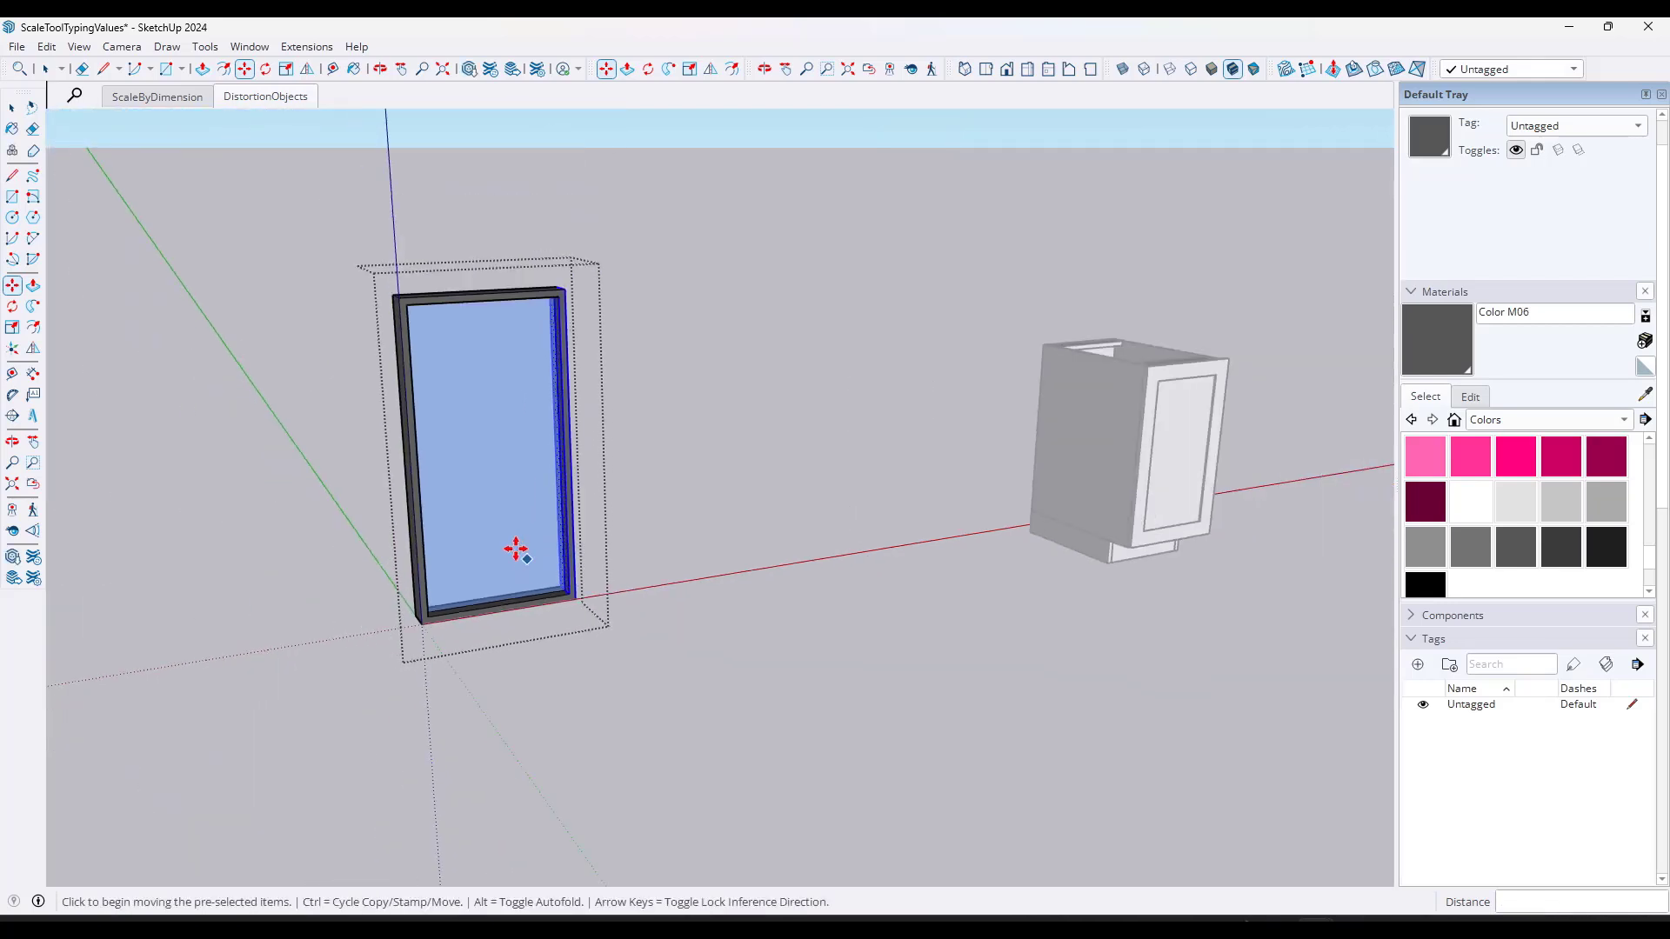
key("space")
middle_click_drag(612, 389, 449, 307)
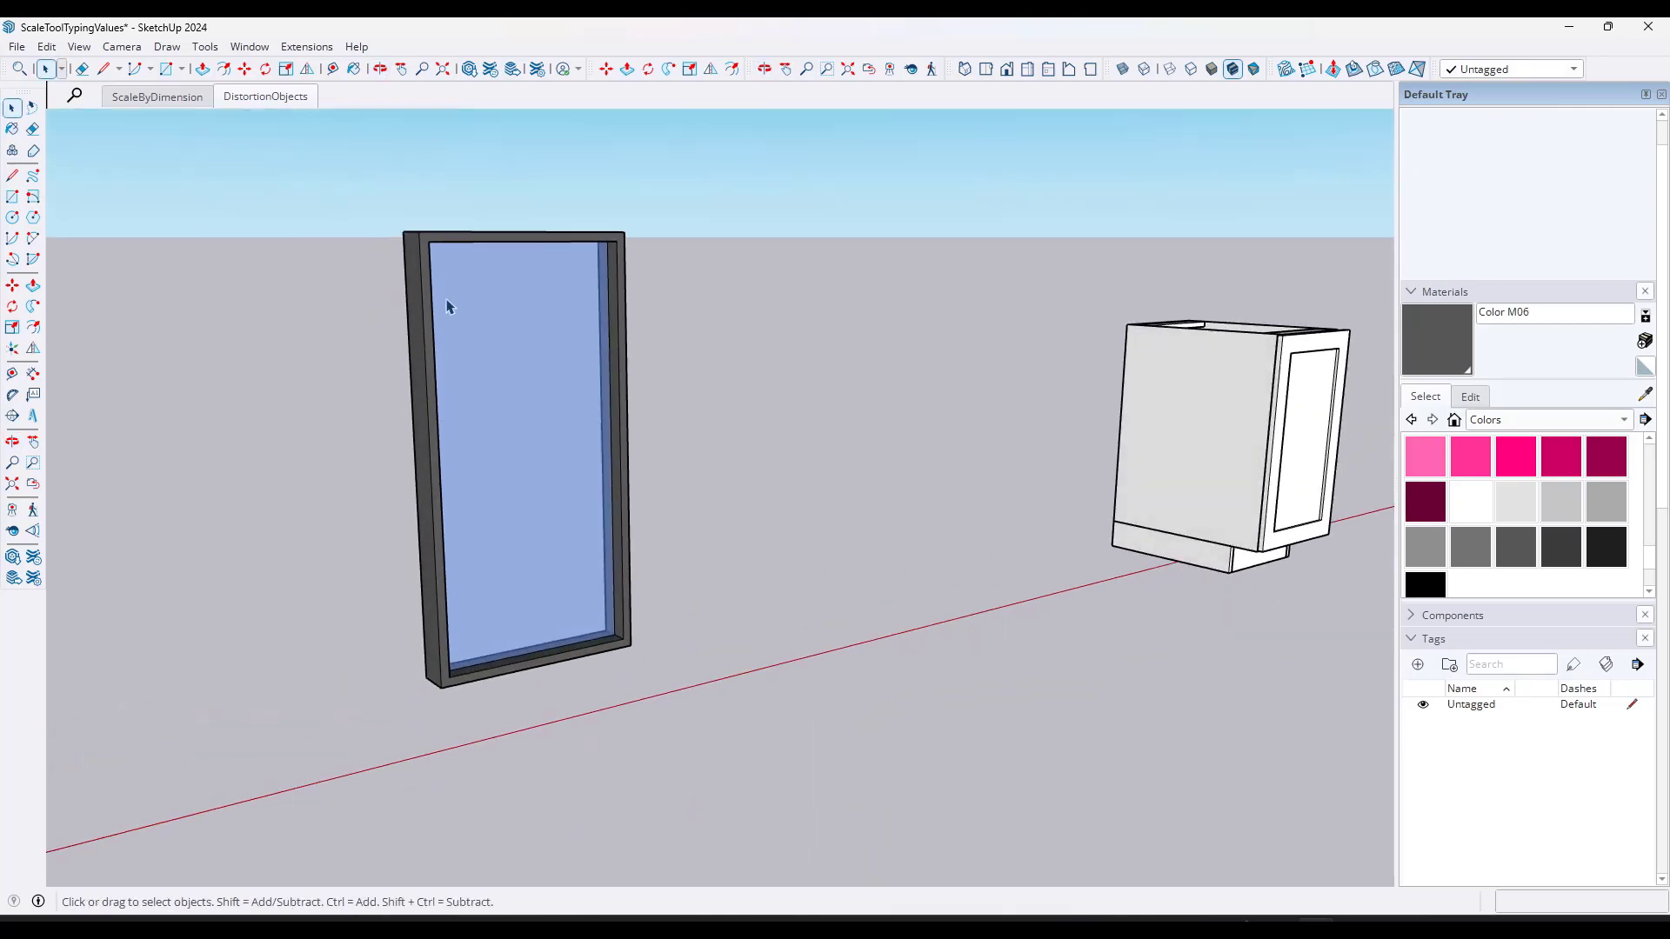
Step: Measure the cabinet door's stile width of 2 1/2" with the Tape Measure
scroll(112, 316, "down", 3)
scroll(348, 317, "down", 3)
scroll(689, 400, "up", 6)
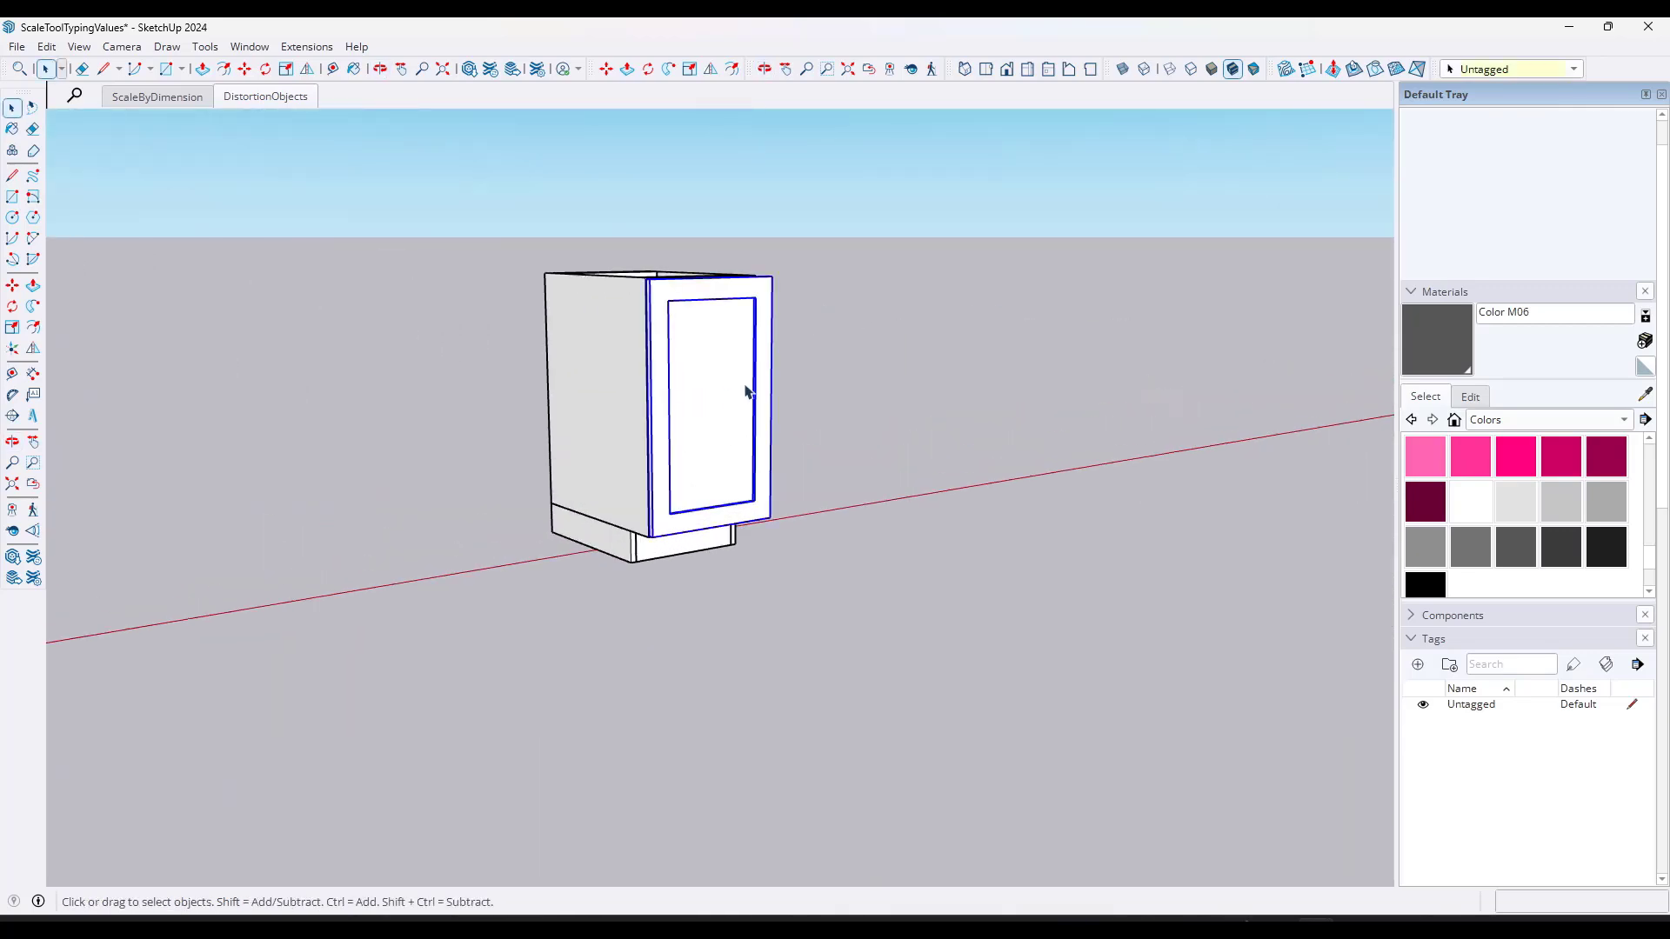
middle_click_drag(749, 388, 212, 551)
scroll(762, 351, "up", 5)
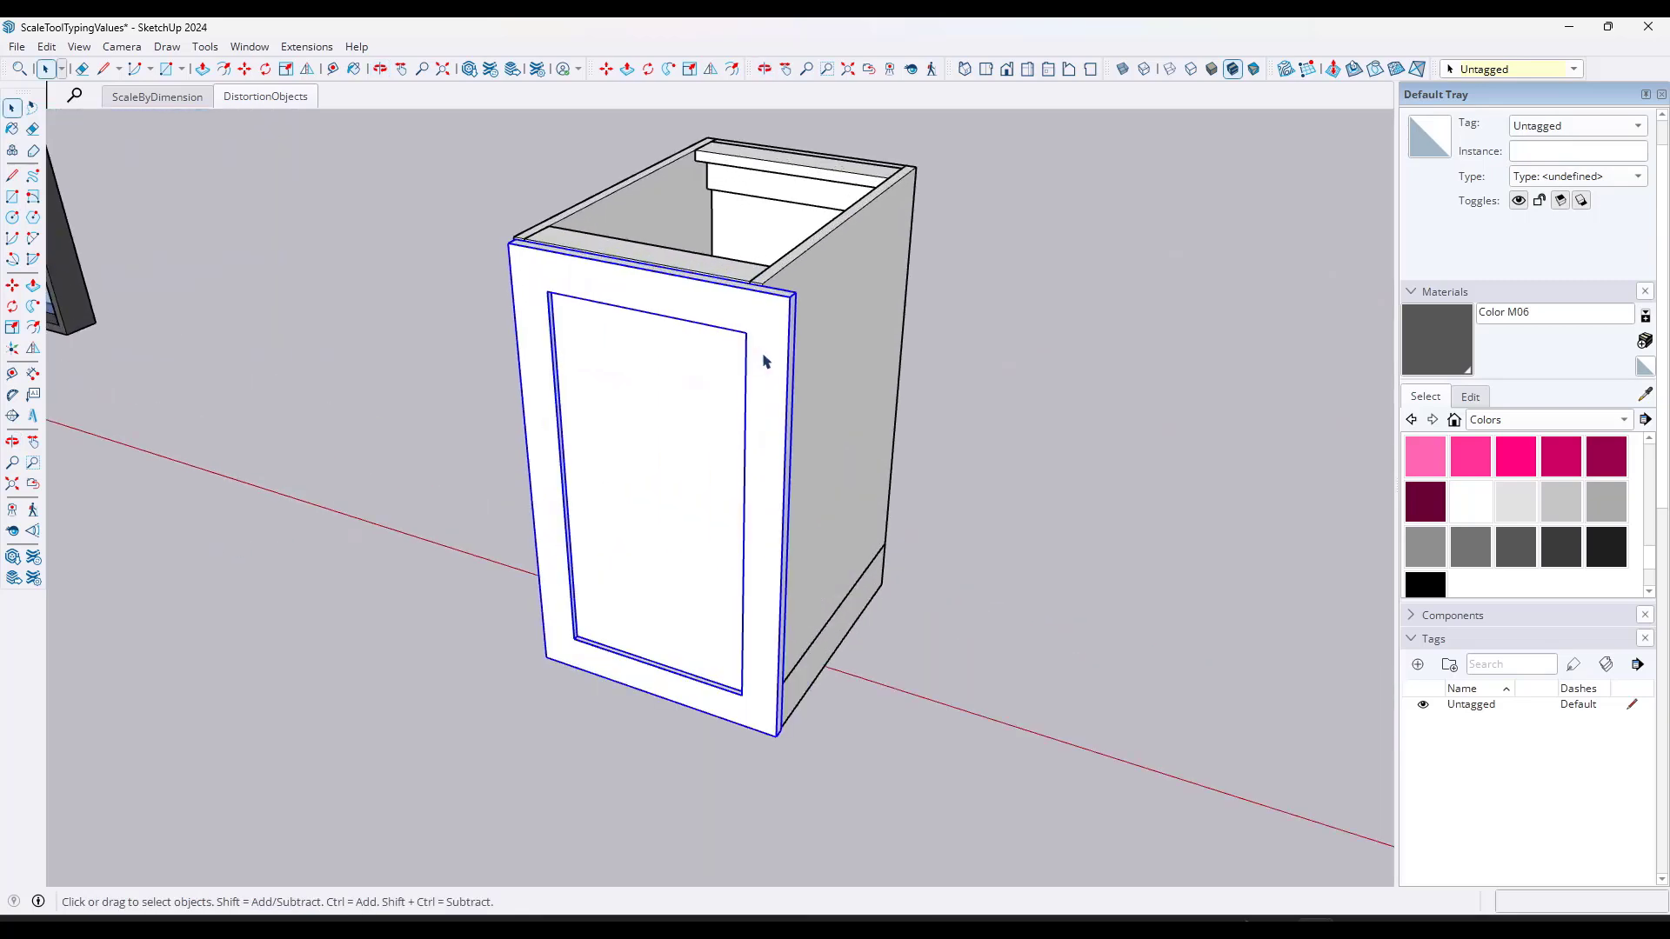
middle_click_drag(762, 351, 803, 374)
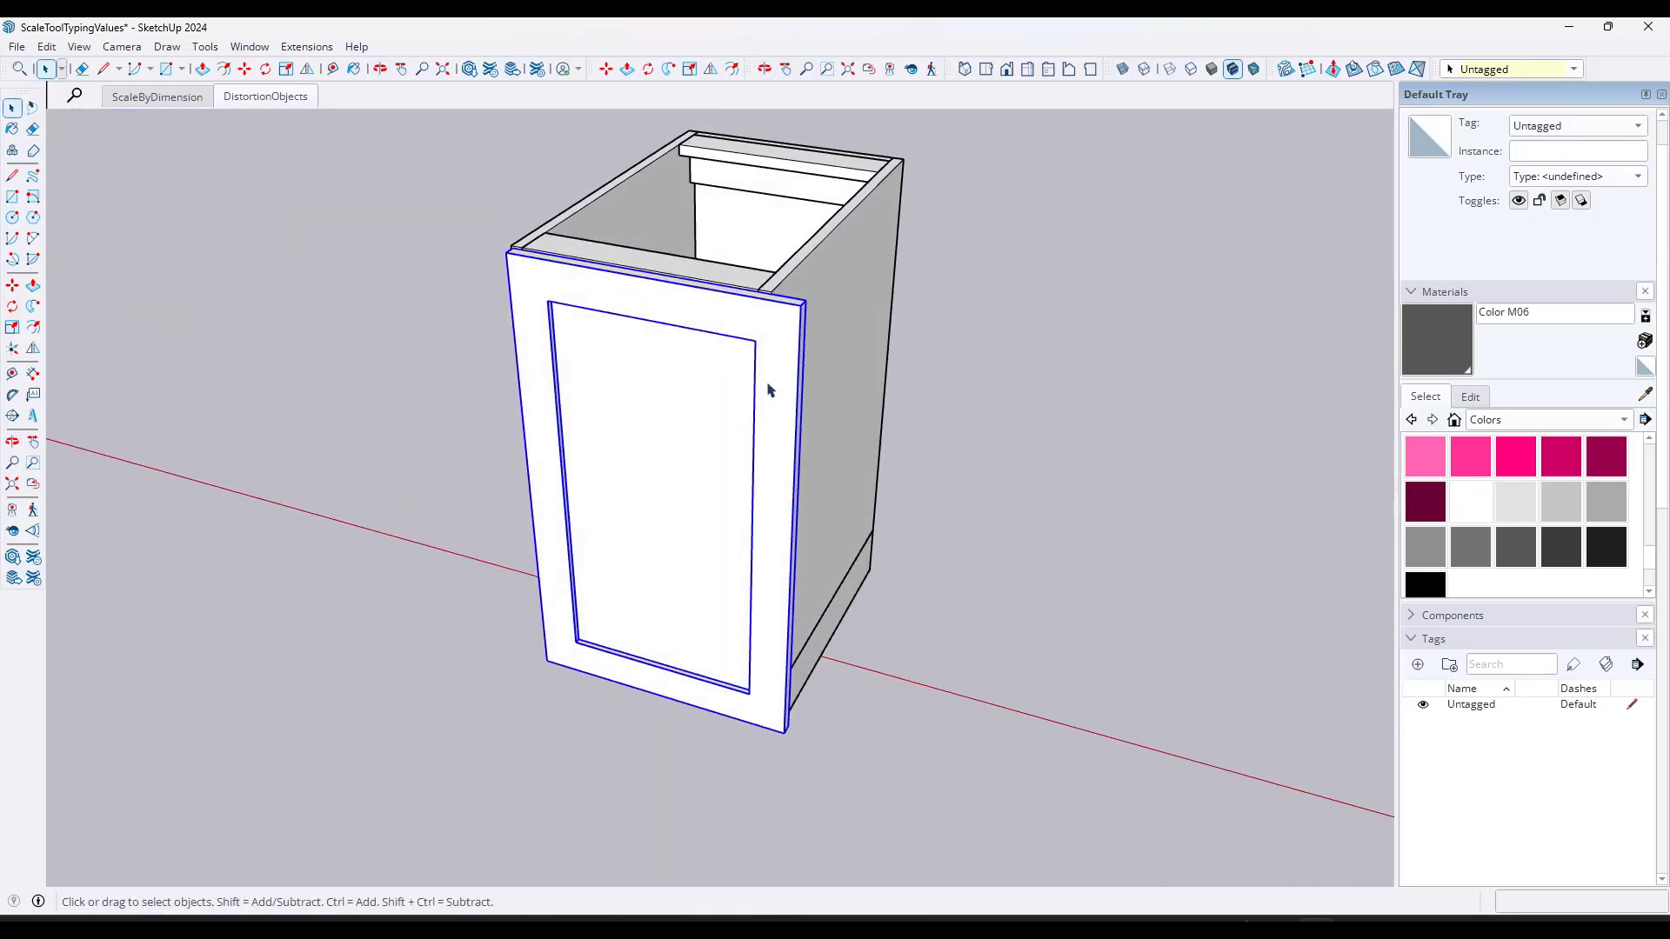
scroll(805, 372, "up", 4)
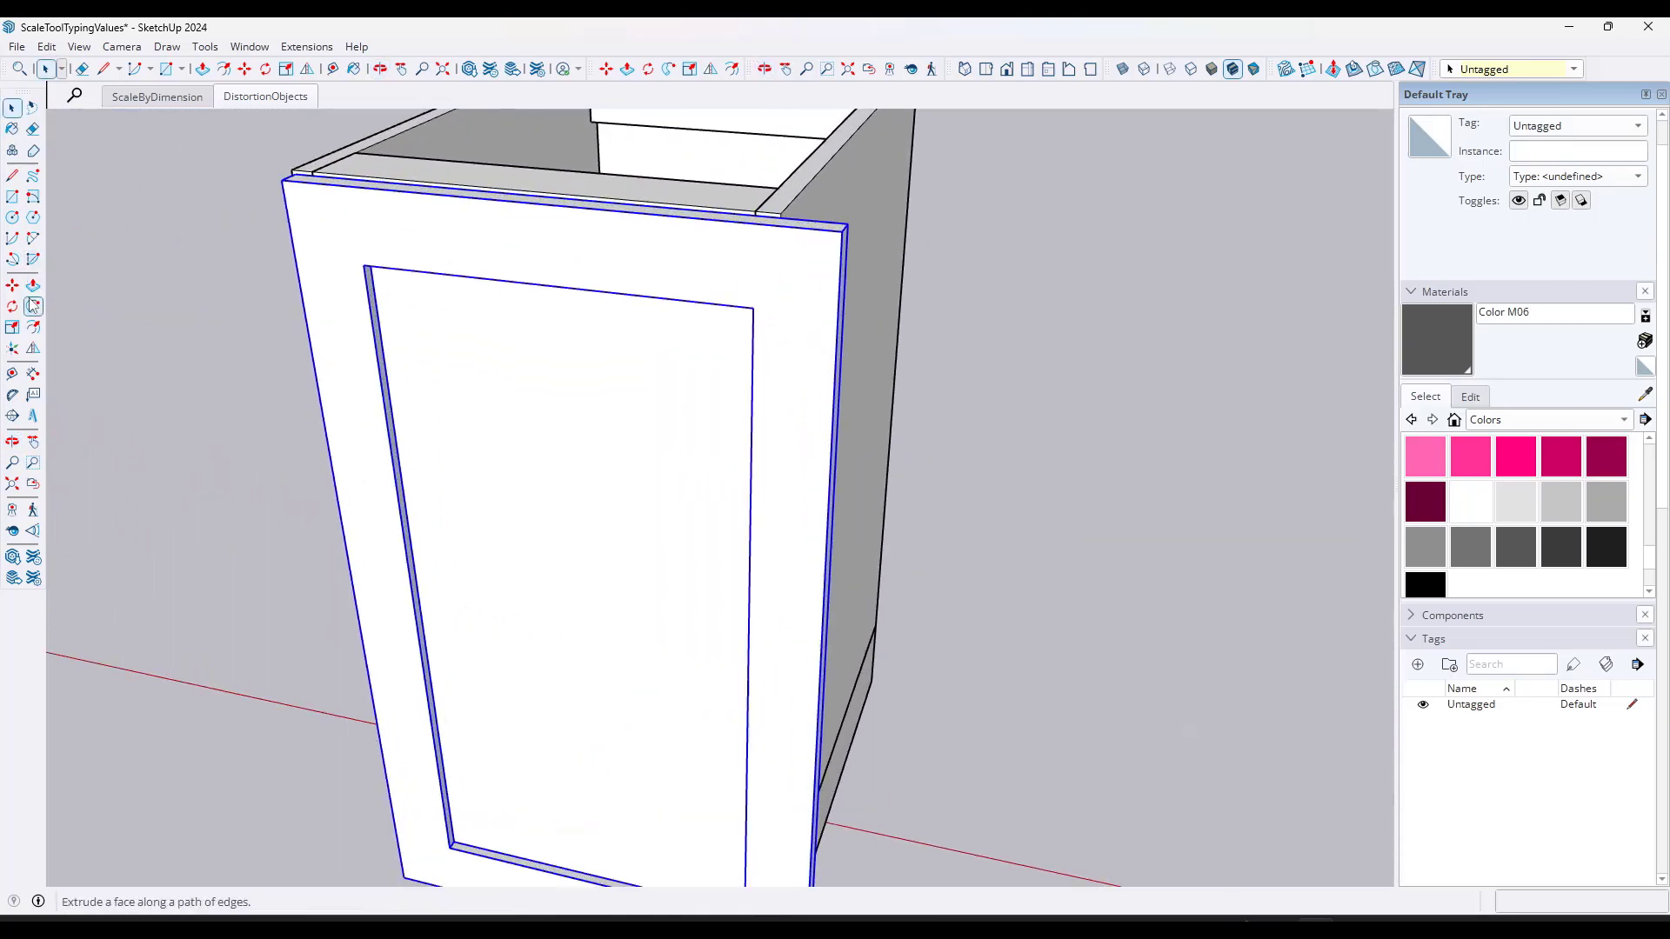
left_click(753, 307)
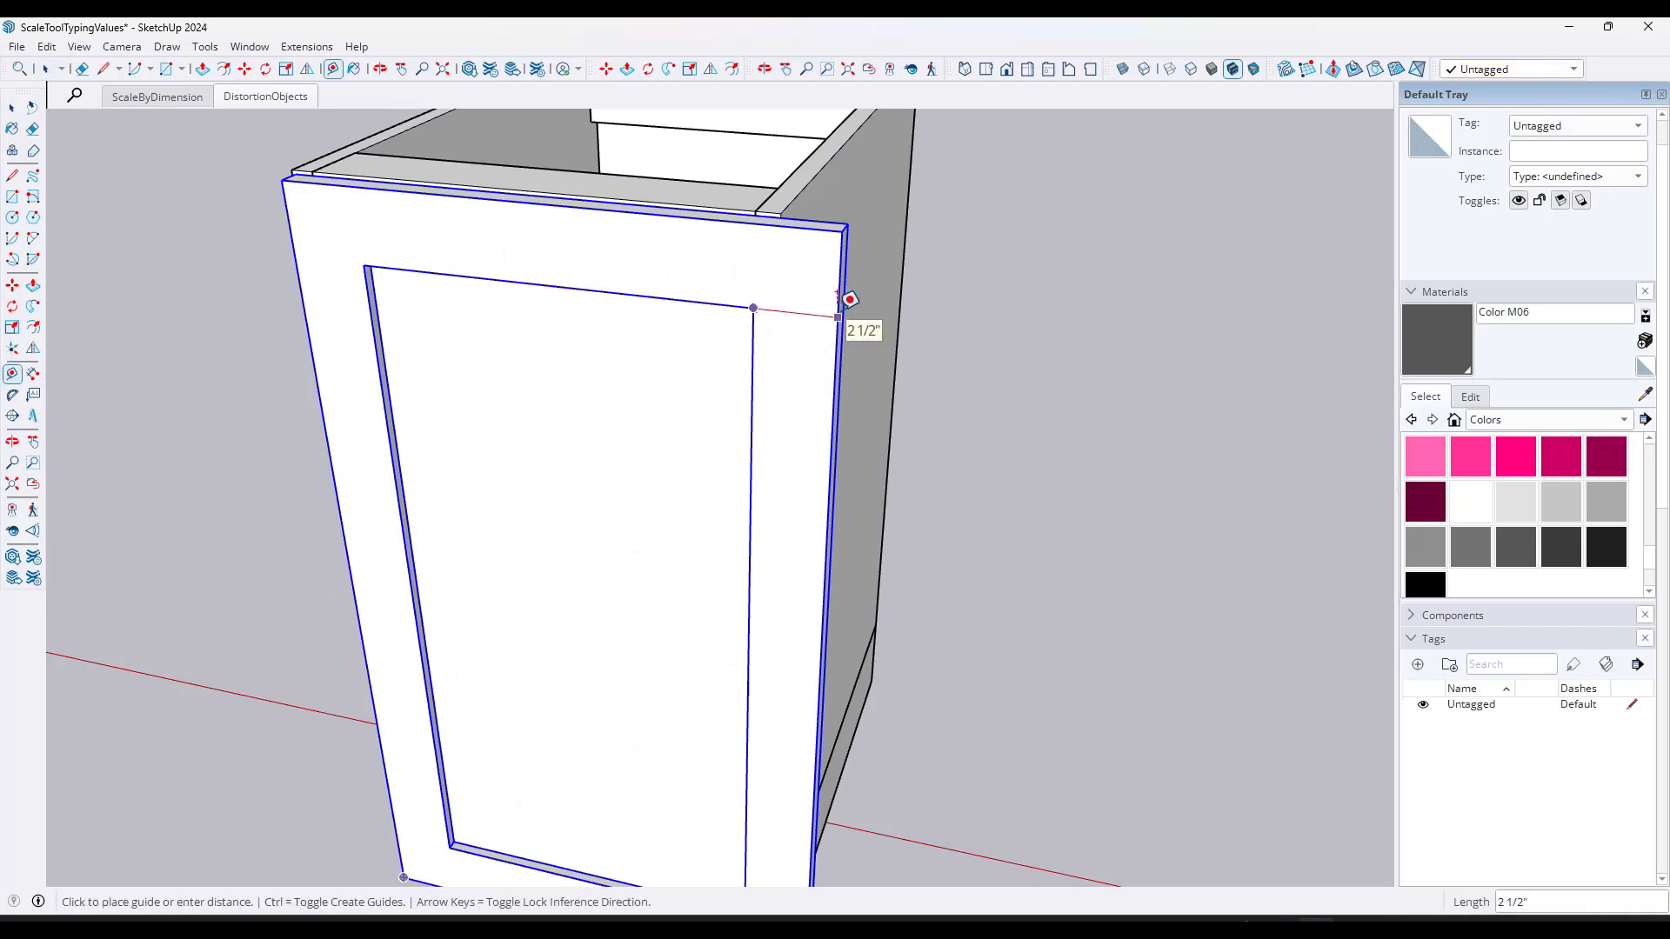
key("space")
scroll(814, 283, "down", 4)
middle_click_drag(814, 283, 809, 307)
Step: Scale the selected cabinet door to 0.85 of its width along the red axis
key("s")
scroll(840, 485, "up", 3)
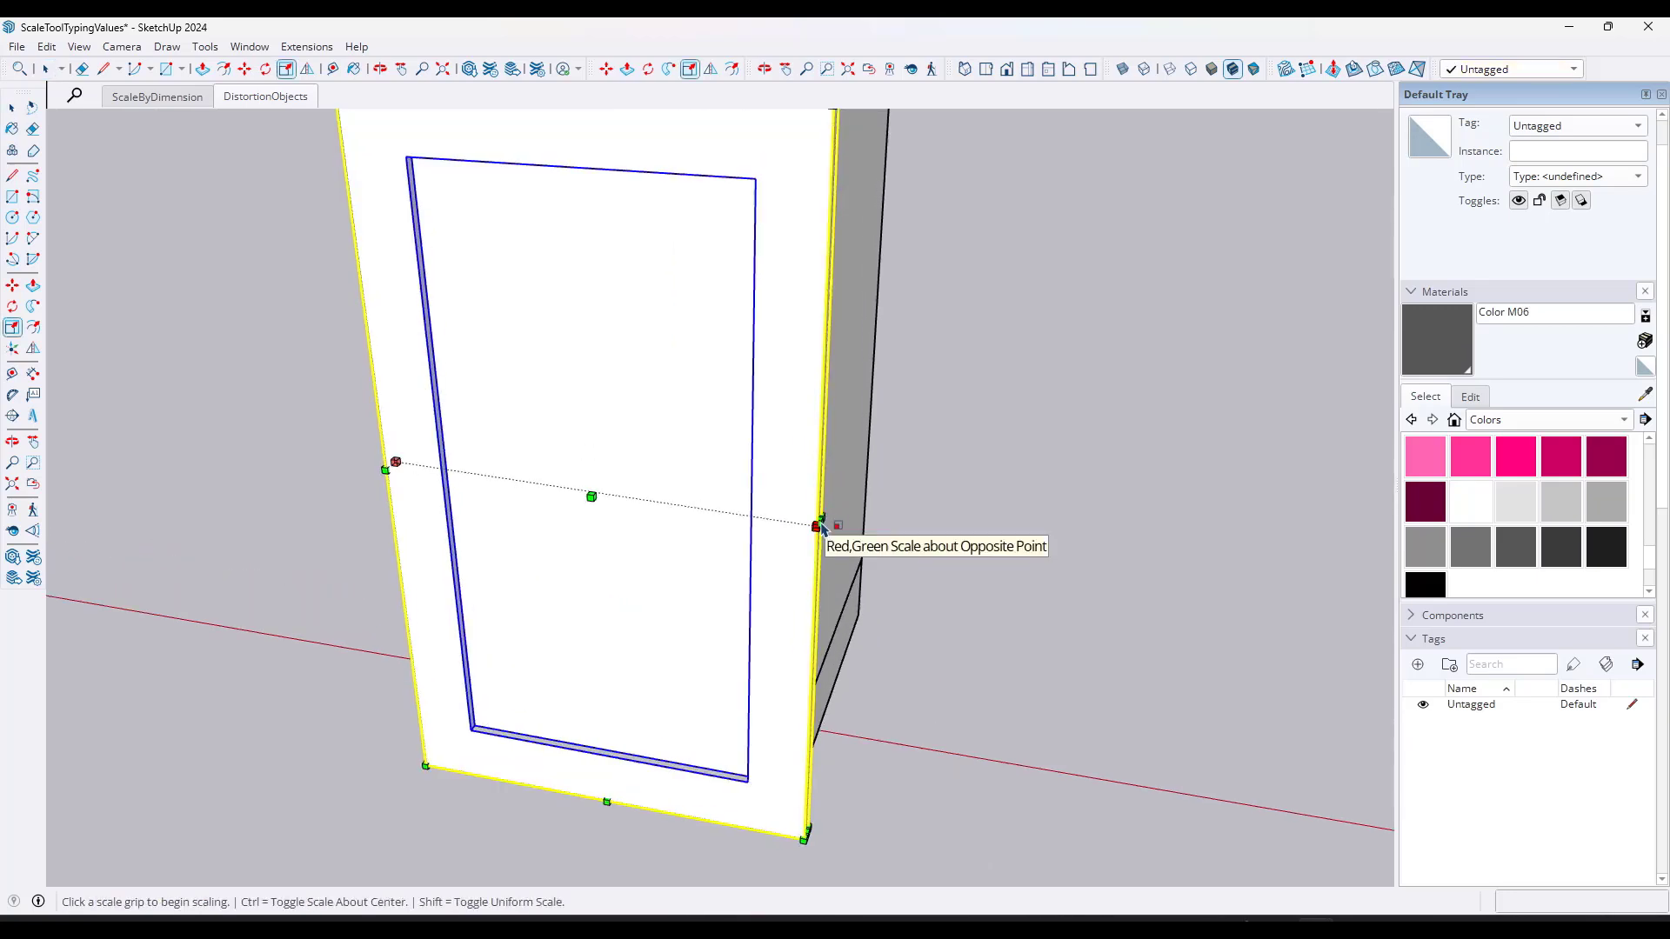
scroll(821, 524, "up", 2)
left_click(820, 520)
scroll(760, 341, "down", 3)
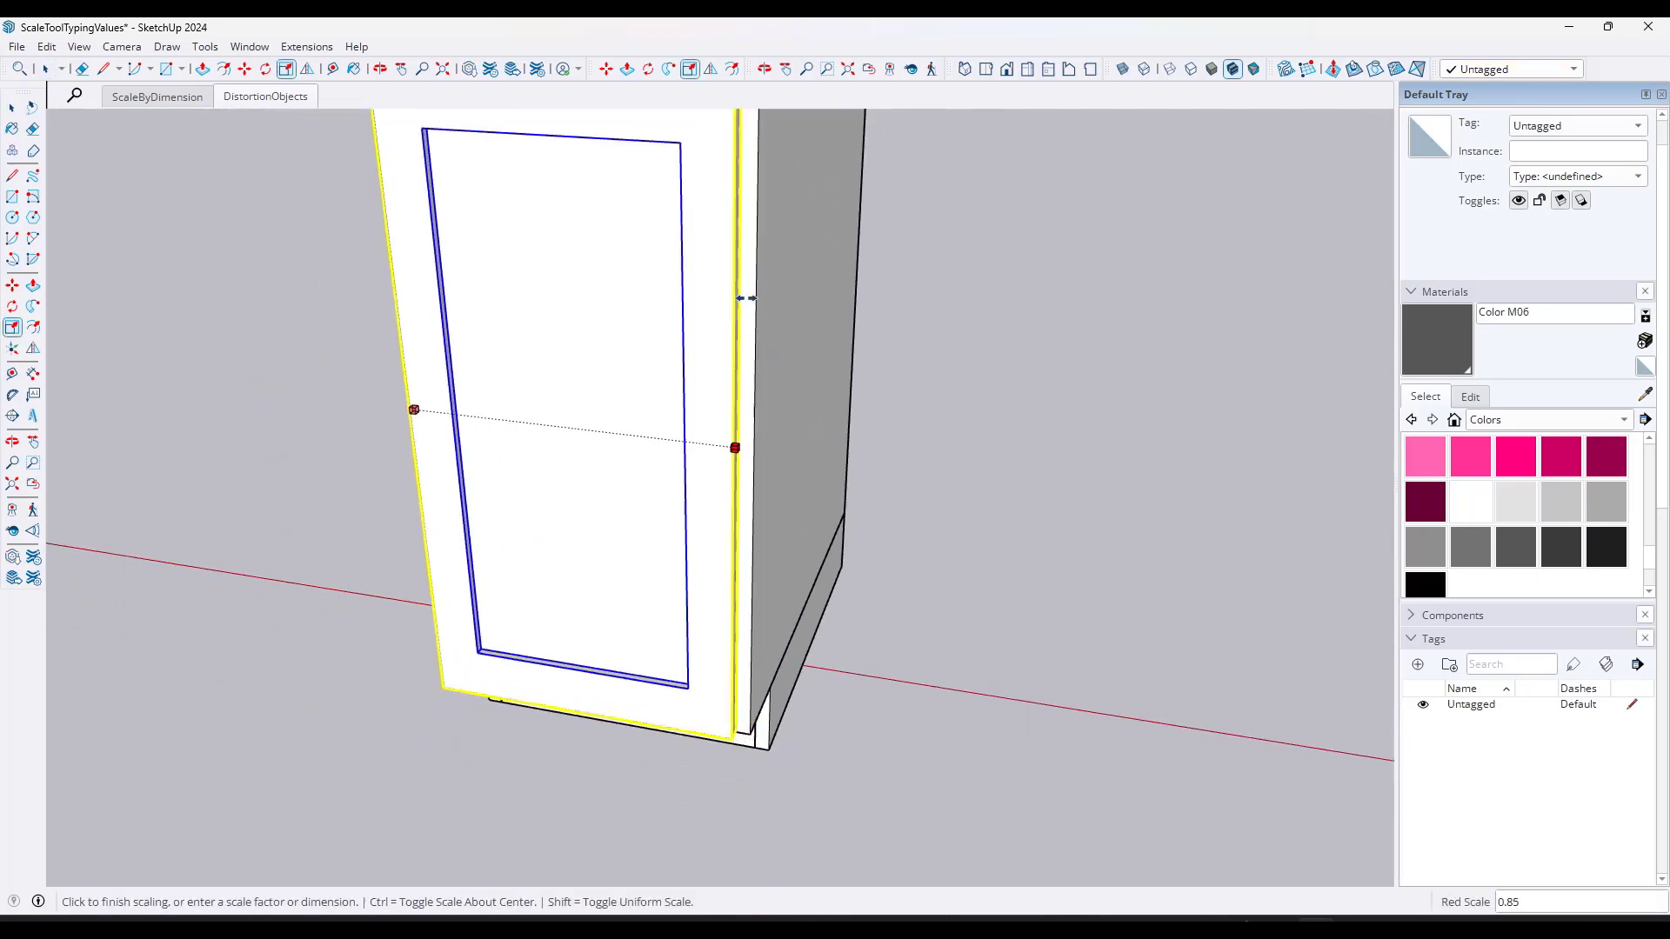
left_click(757, 270)
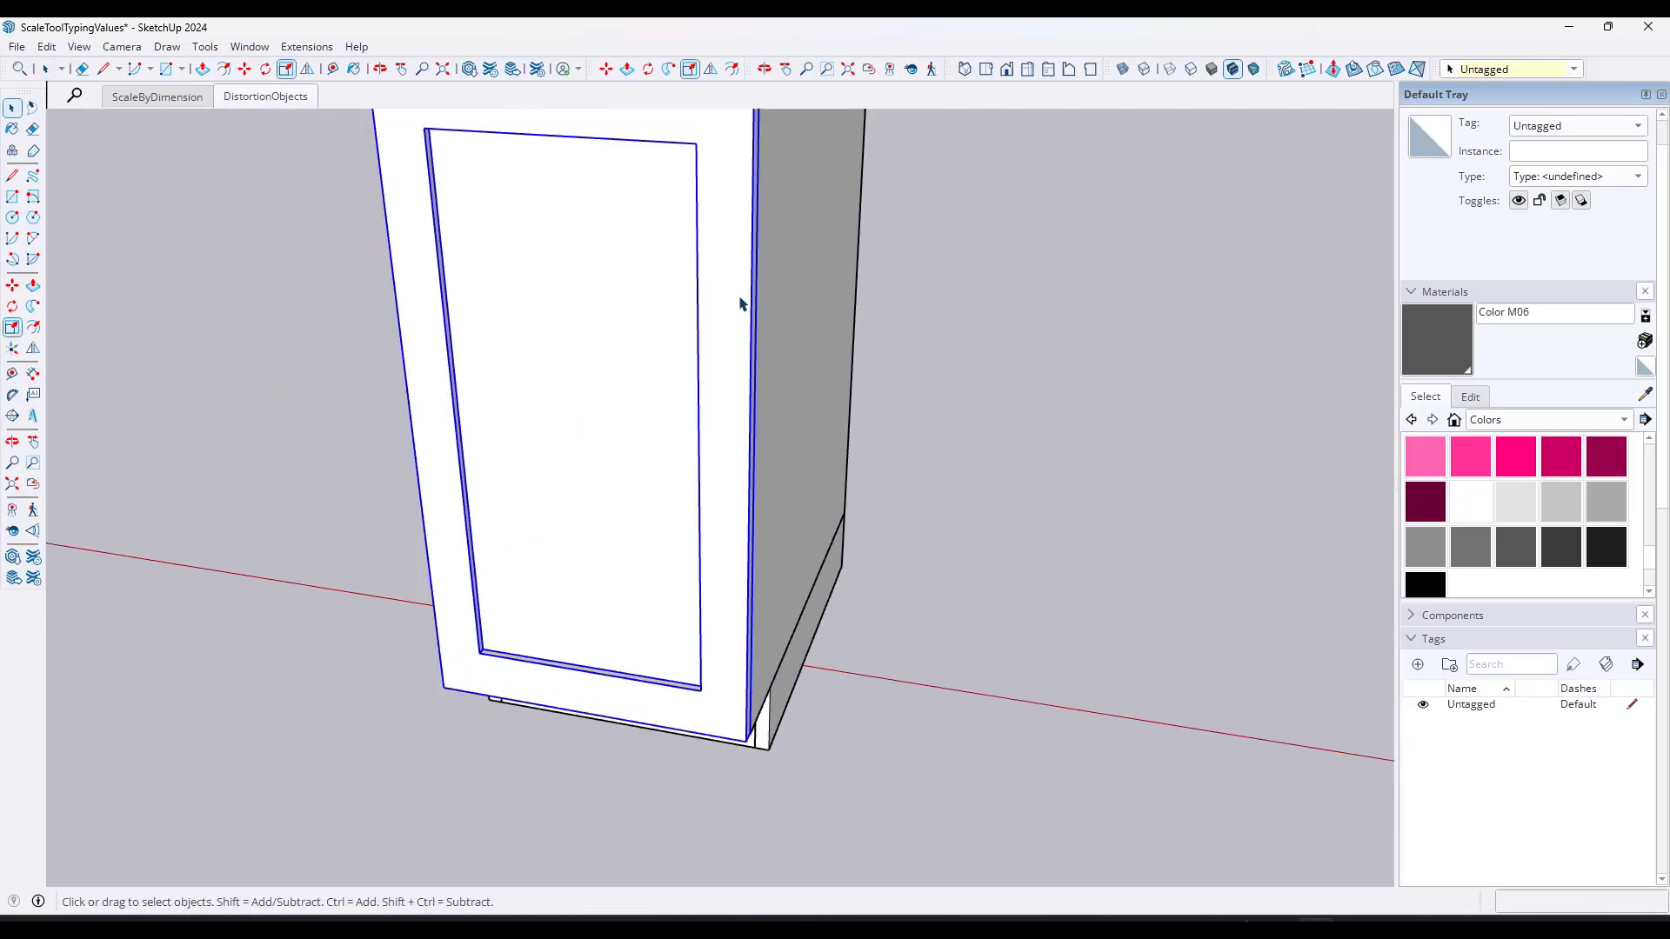
key("space")
scroll(734, 305, "down", 2)
Step: Start measuring again from the door panel's edge, then cancel the measurement
left_click(12, 374)
scroll(727, 262, "up", 2)
left_click(725, 273)
scroll(785, 278, "down", 2)
middle_click_drag(792, 280, 815, 244)
scroll(818, 250, "up", 1)
key("space")
scroll(780, 253, "down", 2)
Step: Open the cabinet group for editing and orbit to look down into it
double_click(792, 251)
middle_click_drag(730, 328, 753, 176)
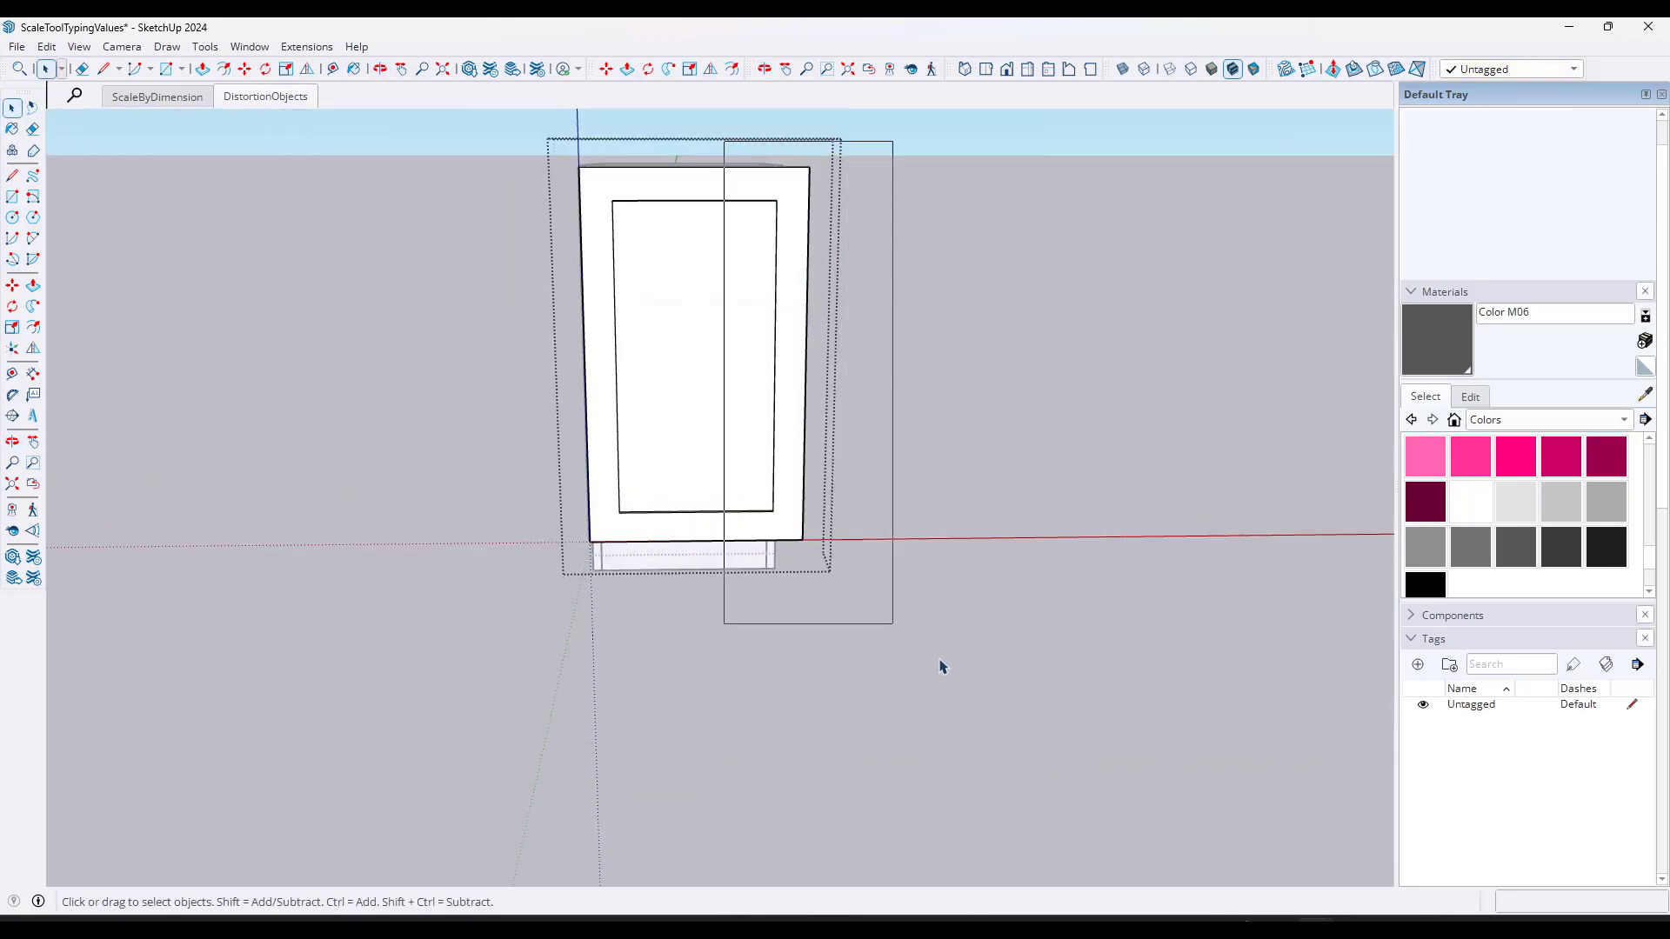
middle_click_drag(908, 479, 794, 323)
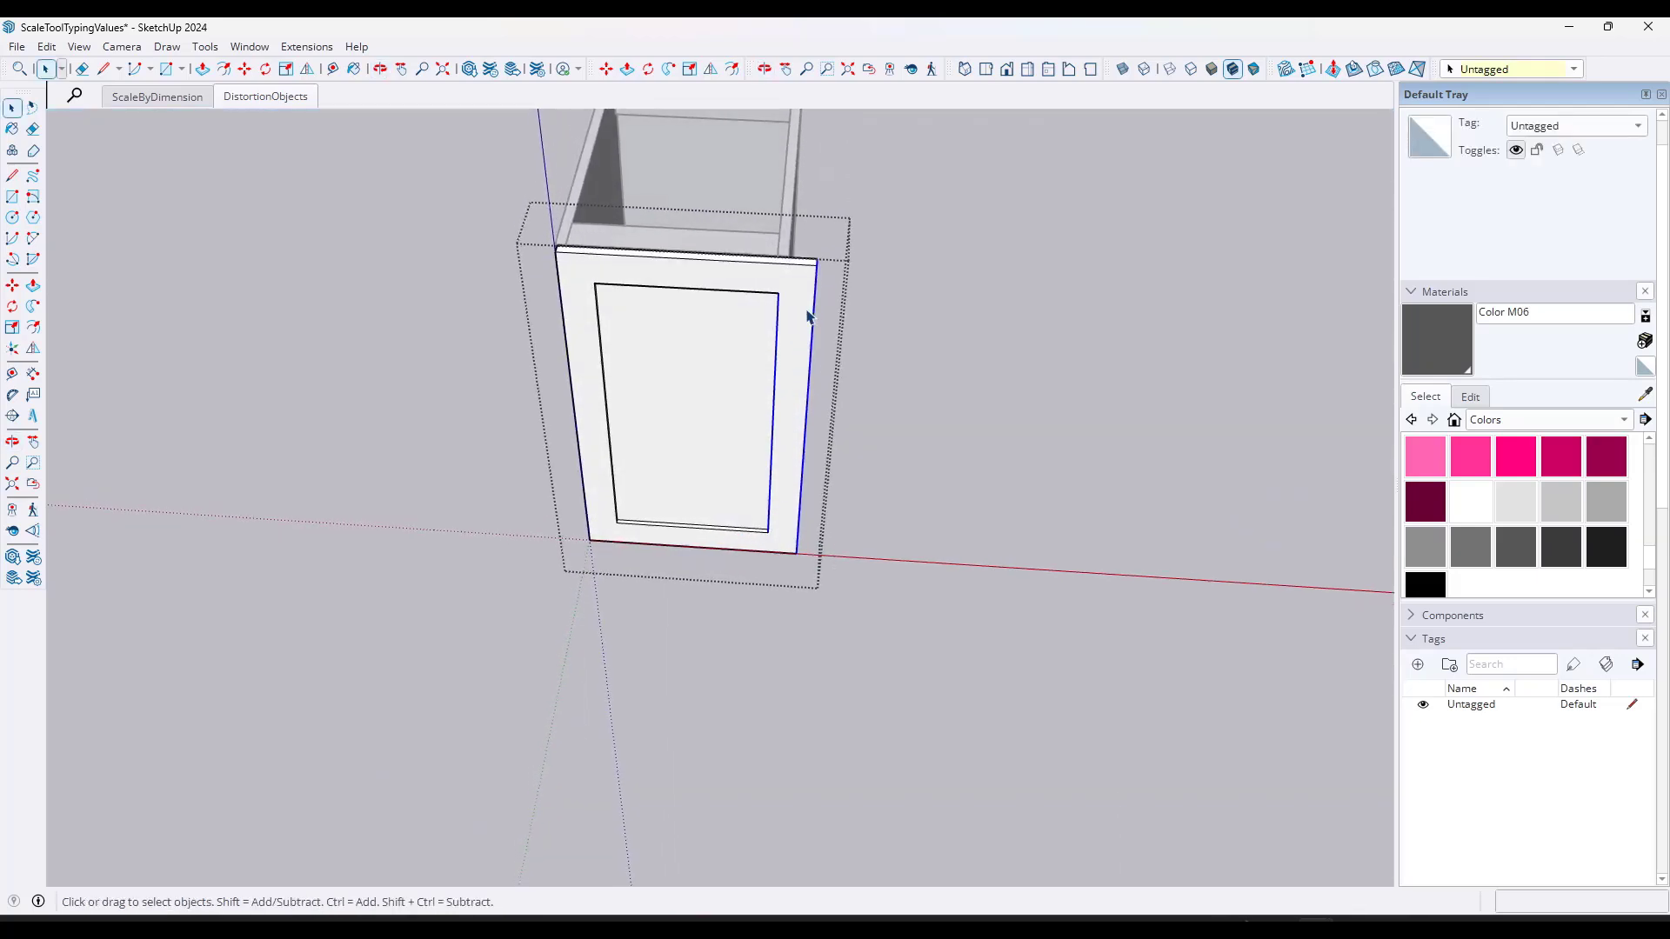
scroll(826, 305, "up", 3)
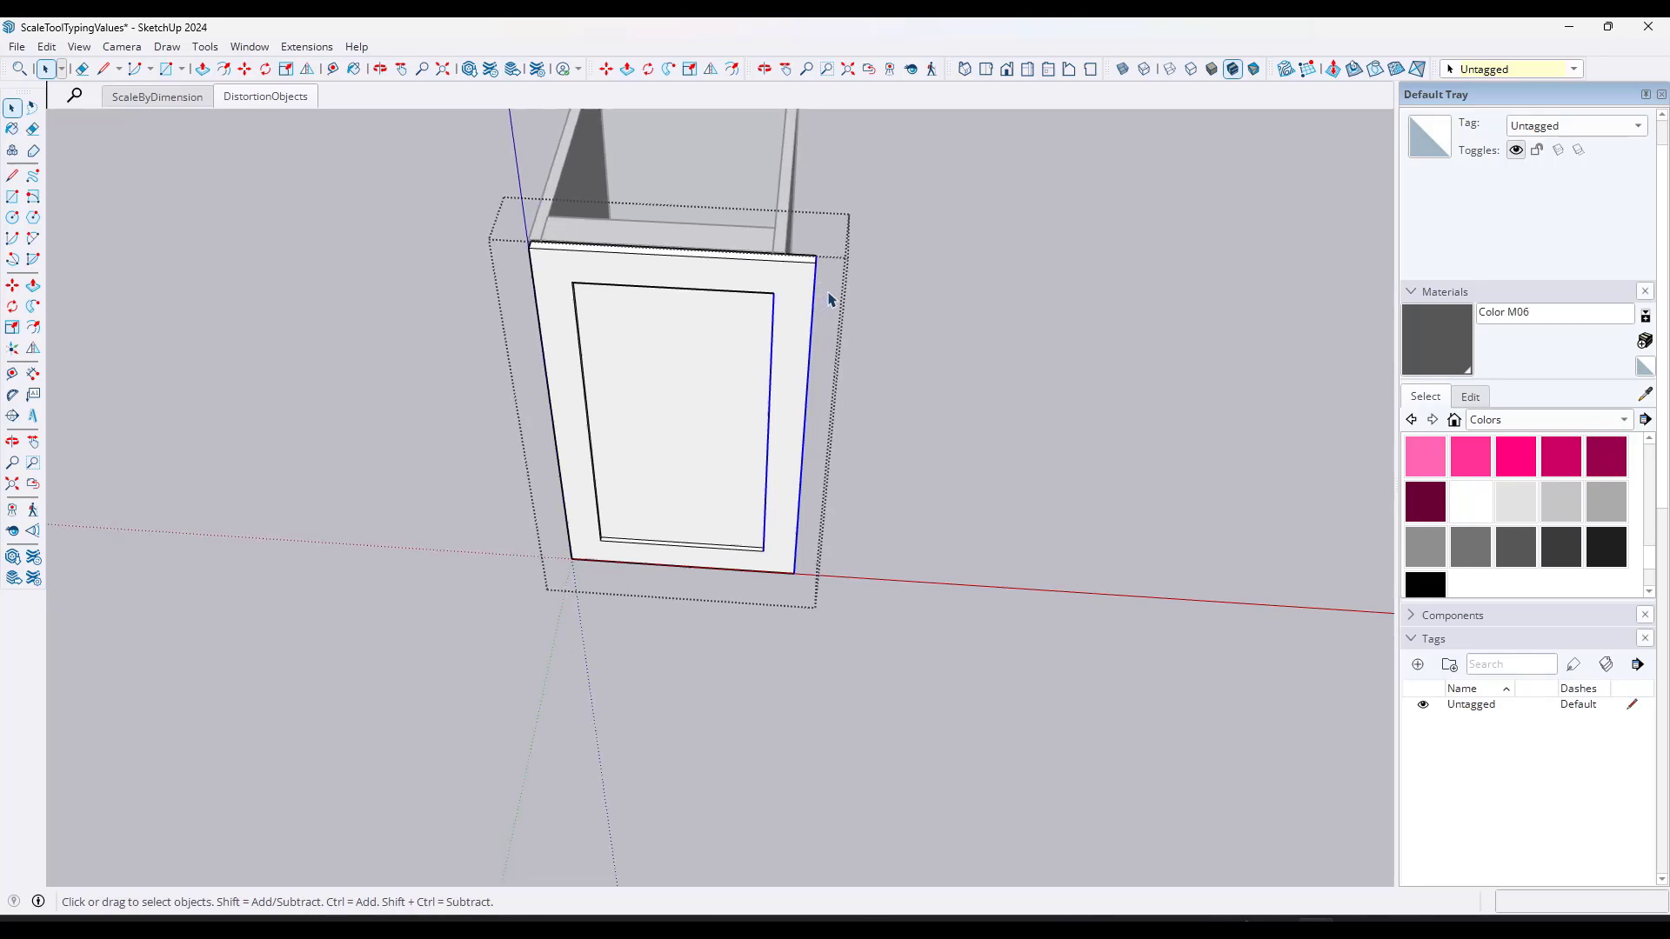
Step: Move the door's selected right end 1/8" left from its top-right corner
key("m")
scroll(813, 253, "up", 2)
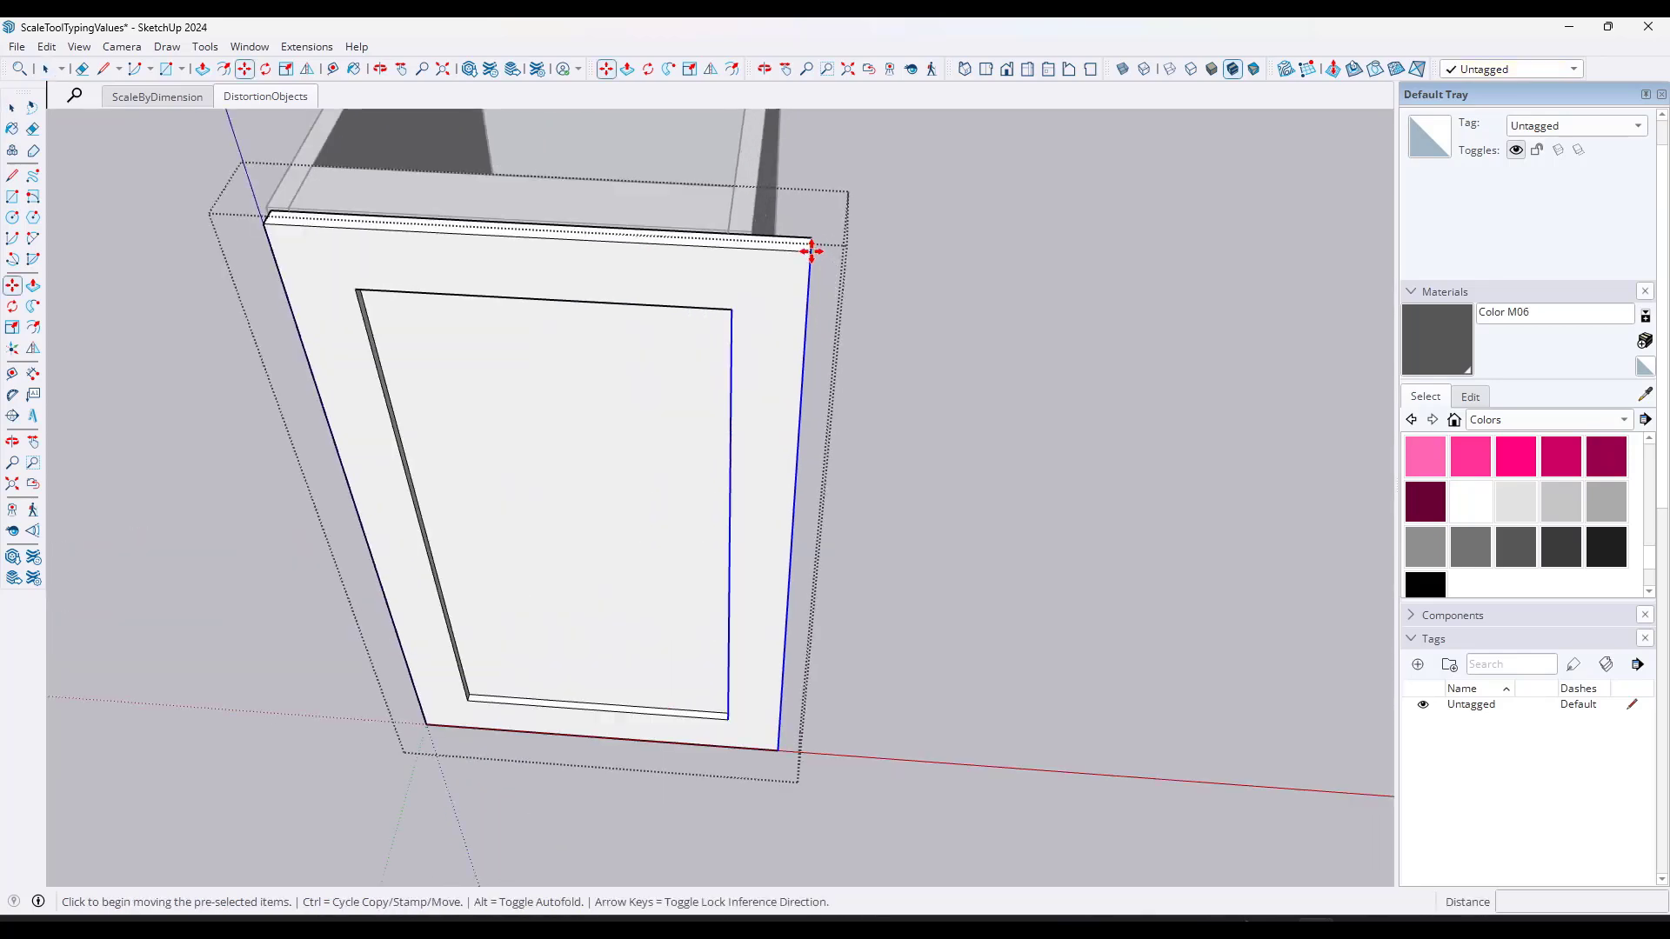
left_click(810, 251)
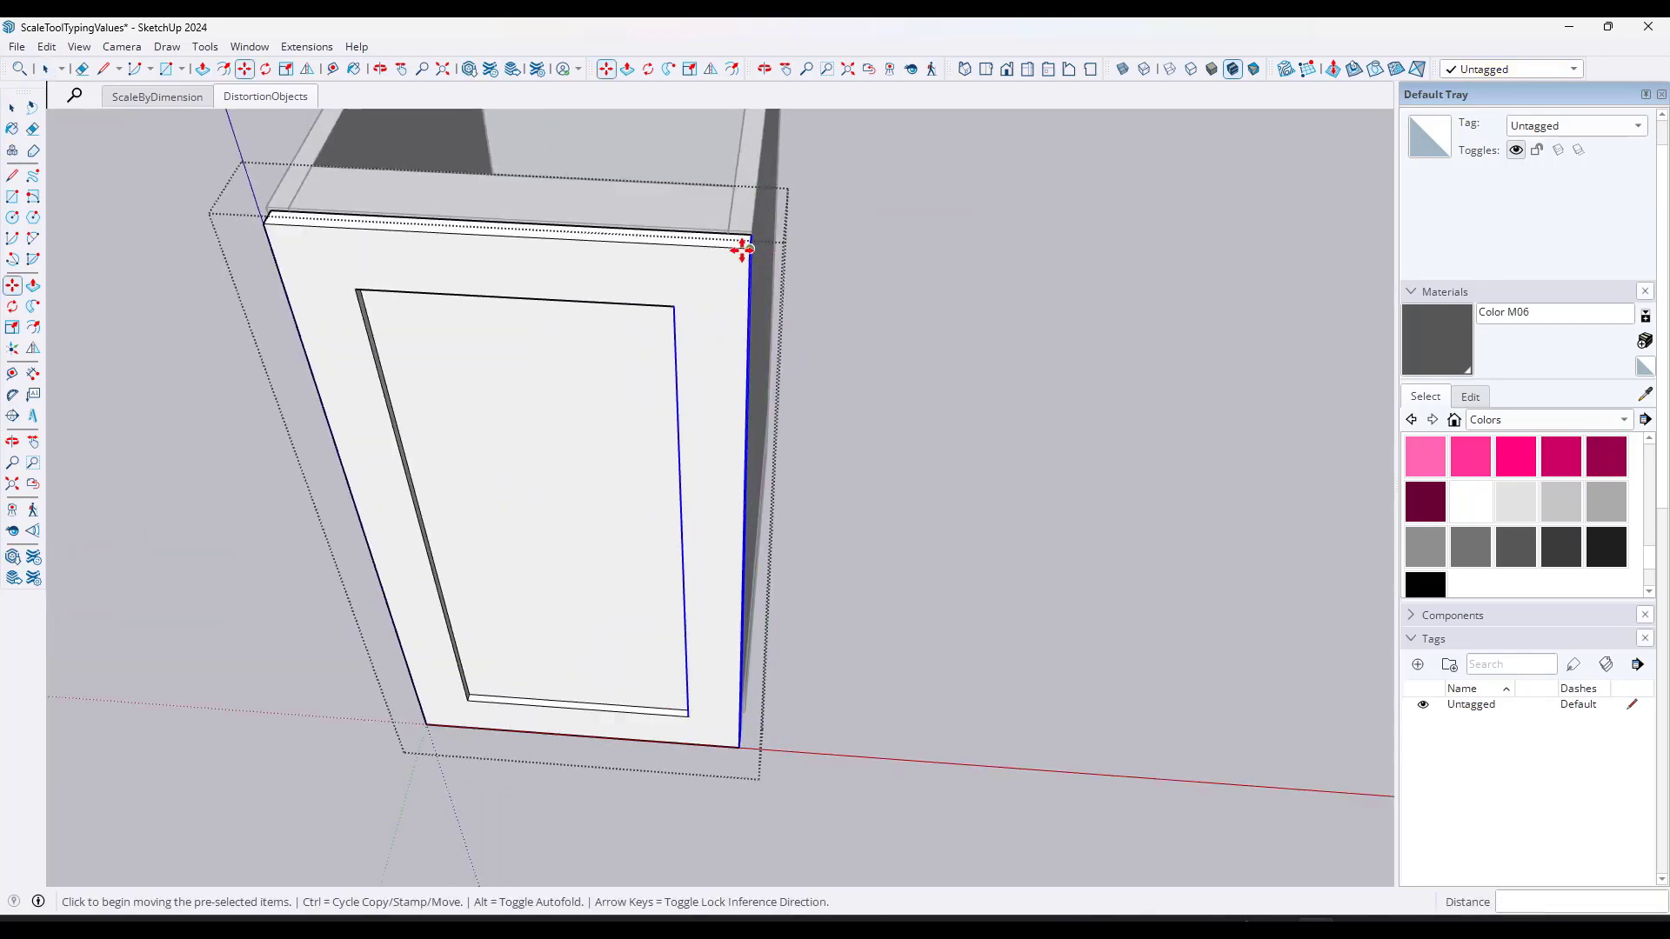
scroll(742, 252, "up", 4)
type("1/8")
scroll(968, 275, "down", 5)
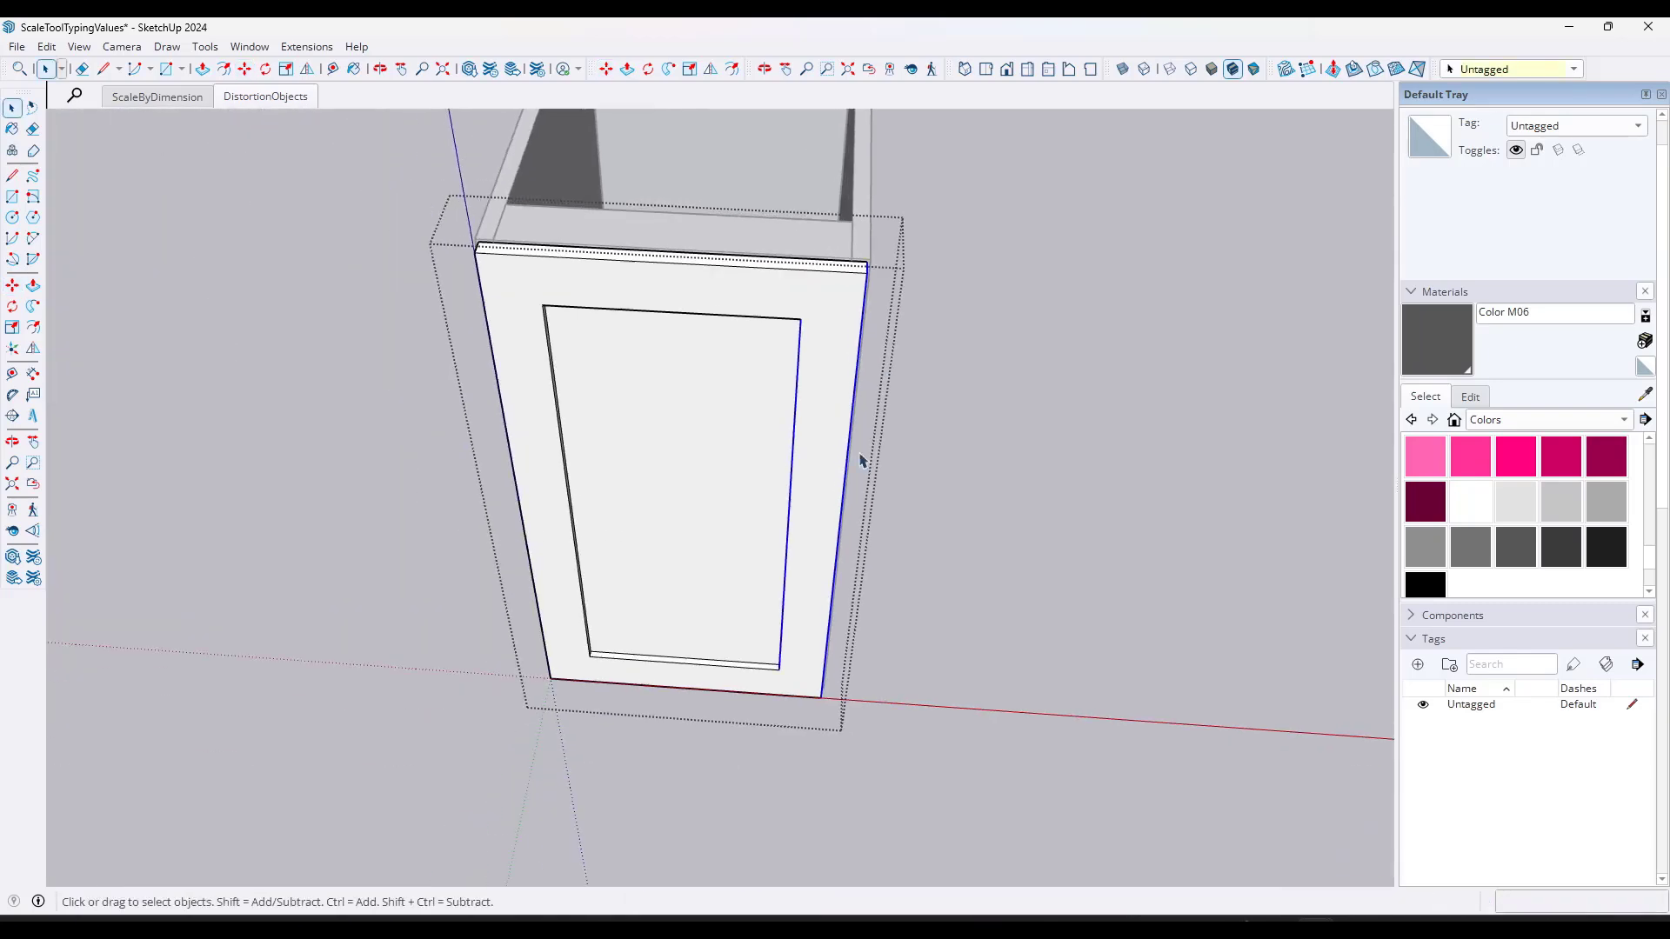
middle_click_drag(846, 496, 761, 645)
mouse_move(871, 626)
middle_mouse_down()
mouse_move(707, 690)
mouse_move(656, 681)
mouse_move(962, 548)
mouse_move(812, 716)
mouse_move(857, 635)
middle_mouse_up()
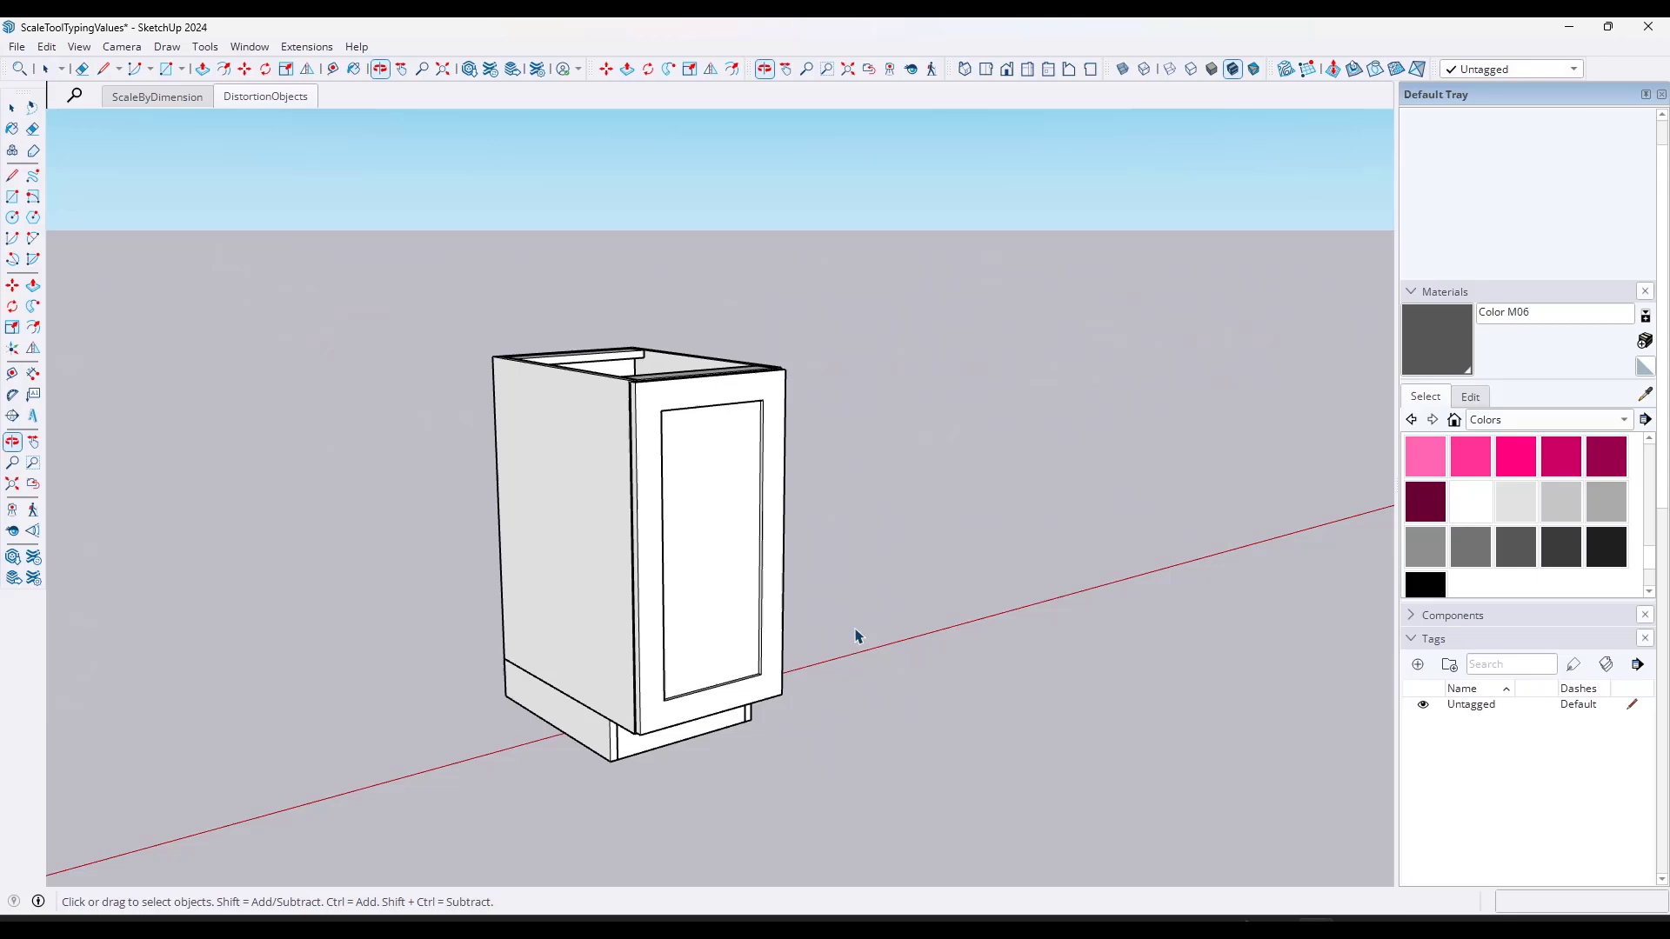
left_click(754, 494)
scroll(1044, 456, "down", 4)
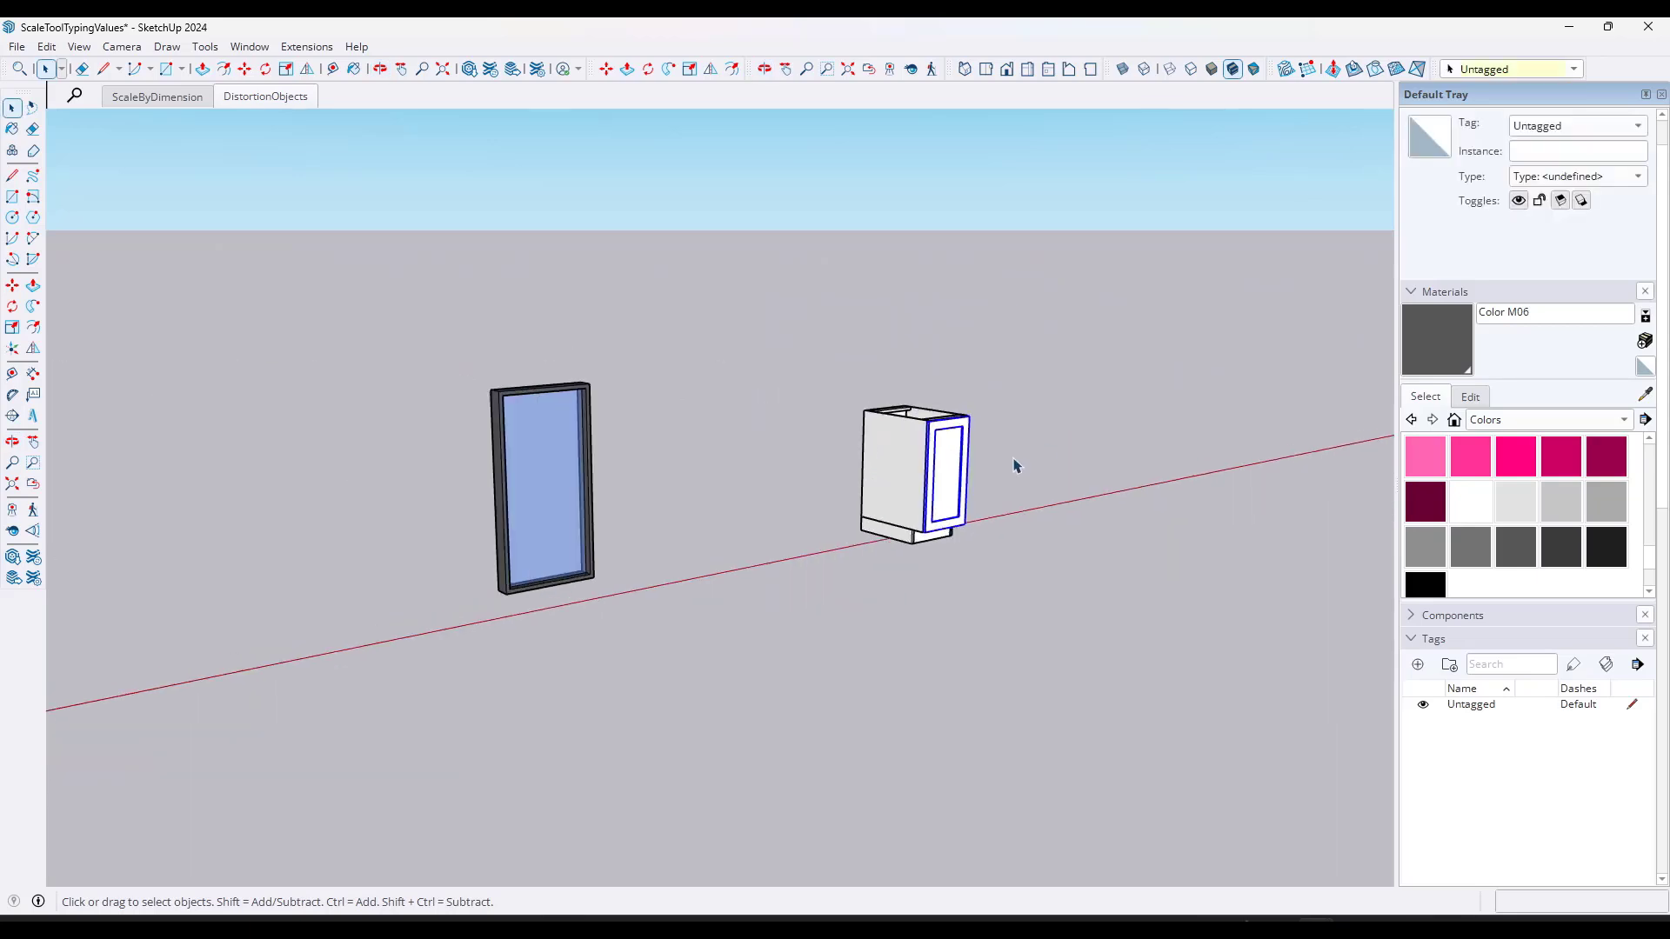
scroll(1016, 470, "up", 5)
scroll(720, 473, "down", 3)
scroll(720, 473, "up", 2)
middle_click_drag(731, 566, 739, 528)
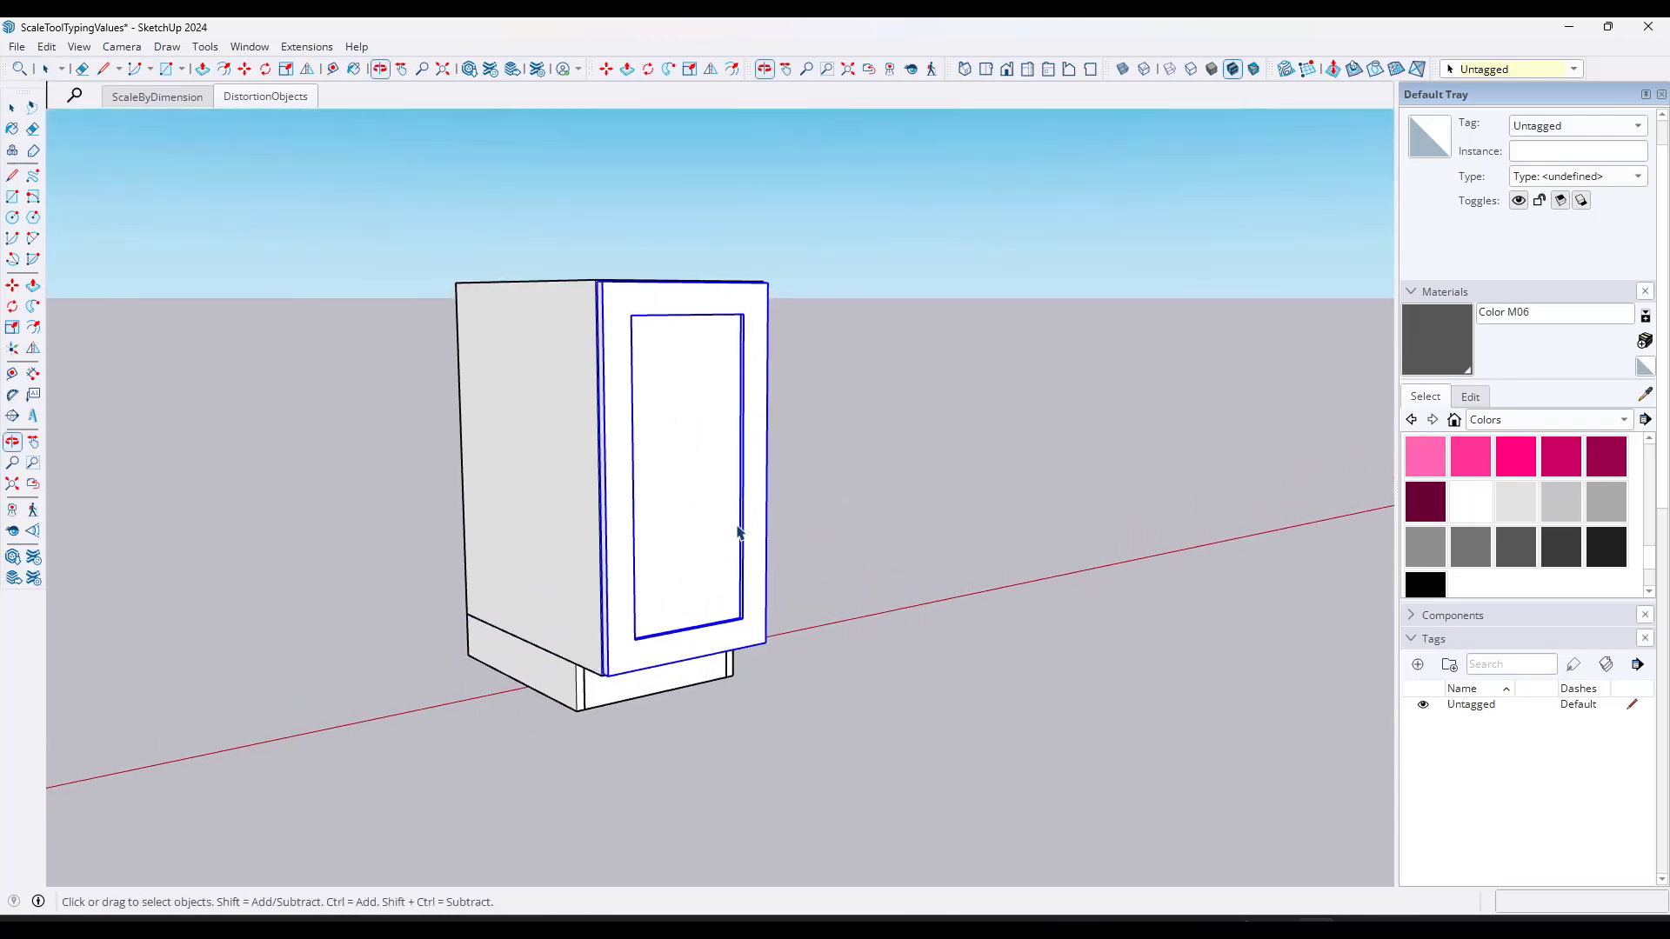
scroll(741, 529, "up", 2)
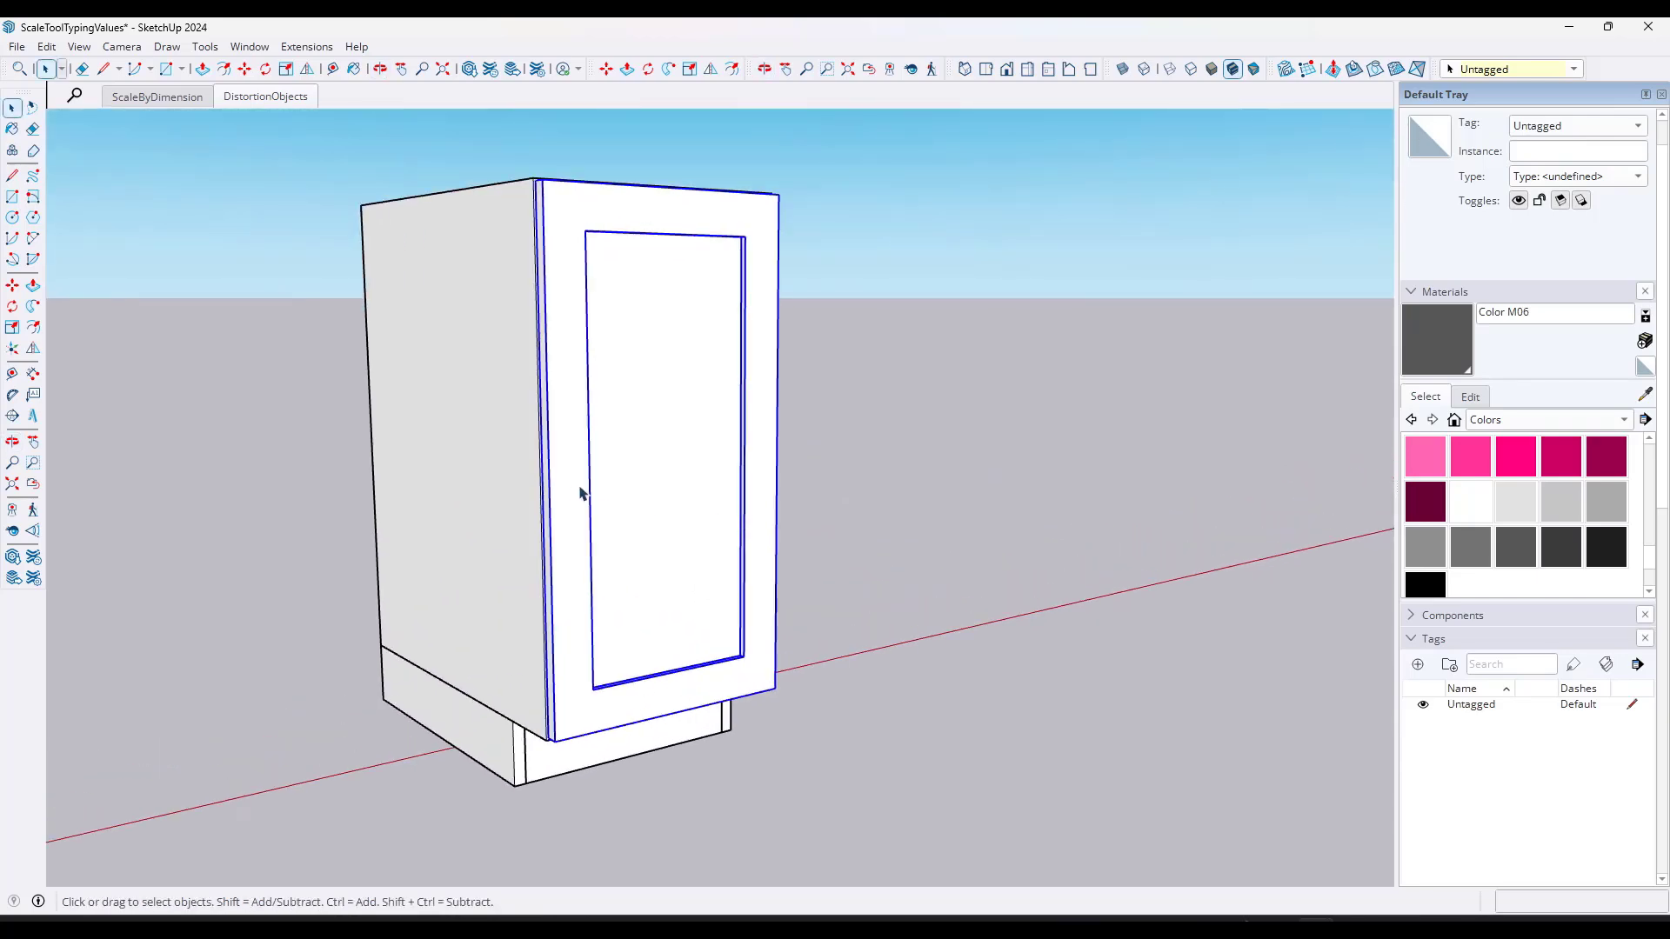